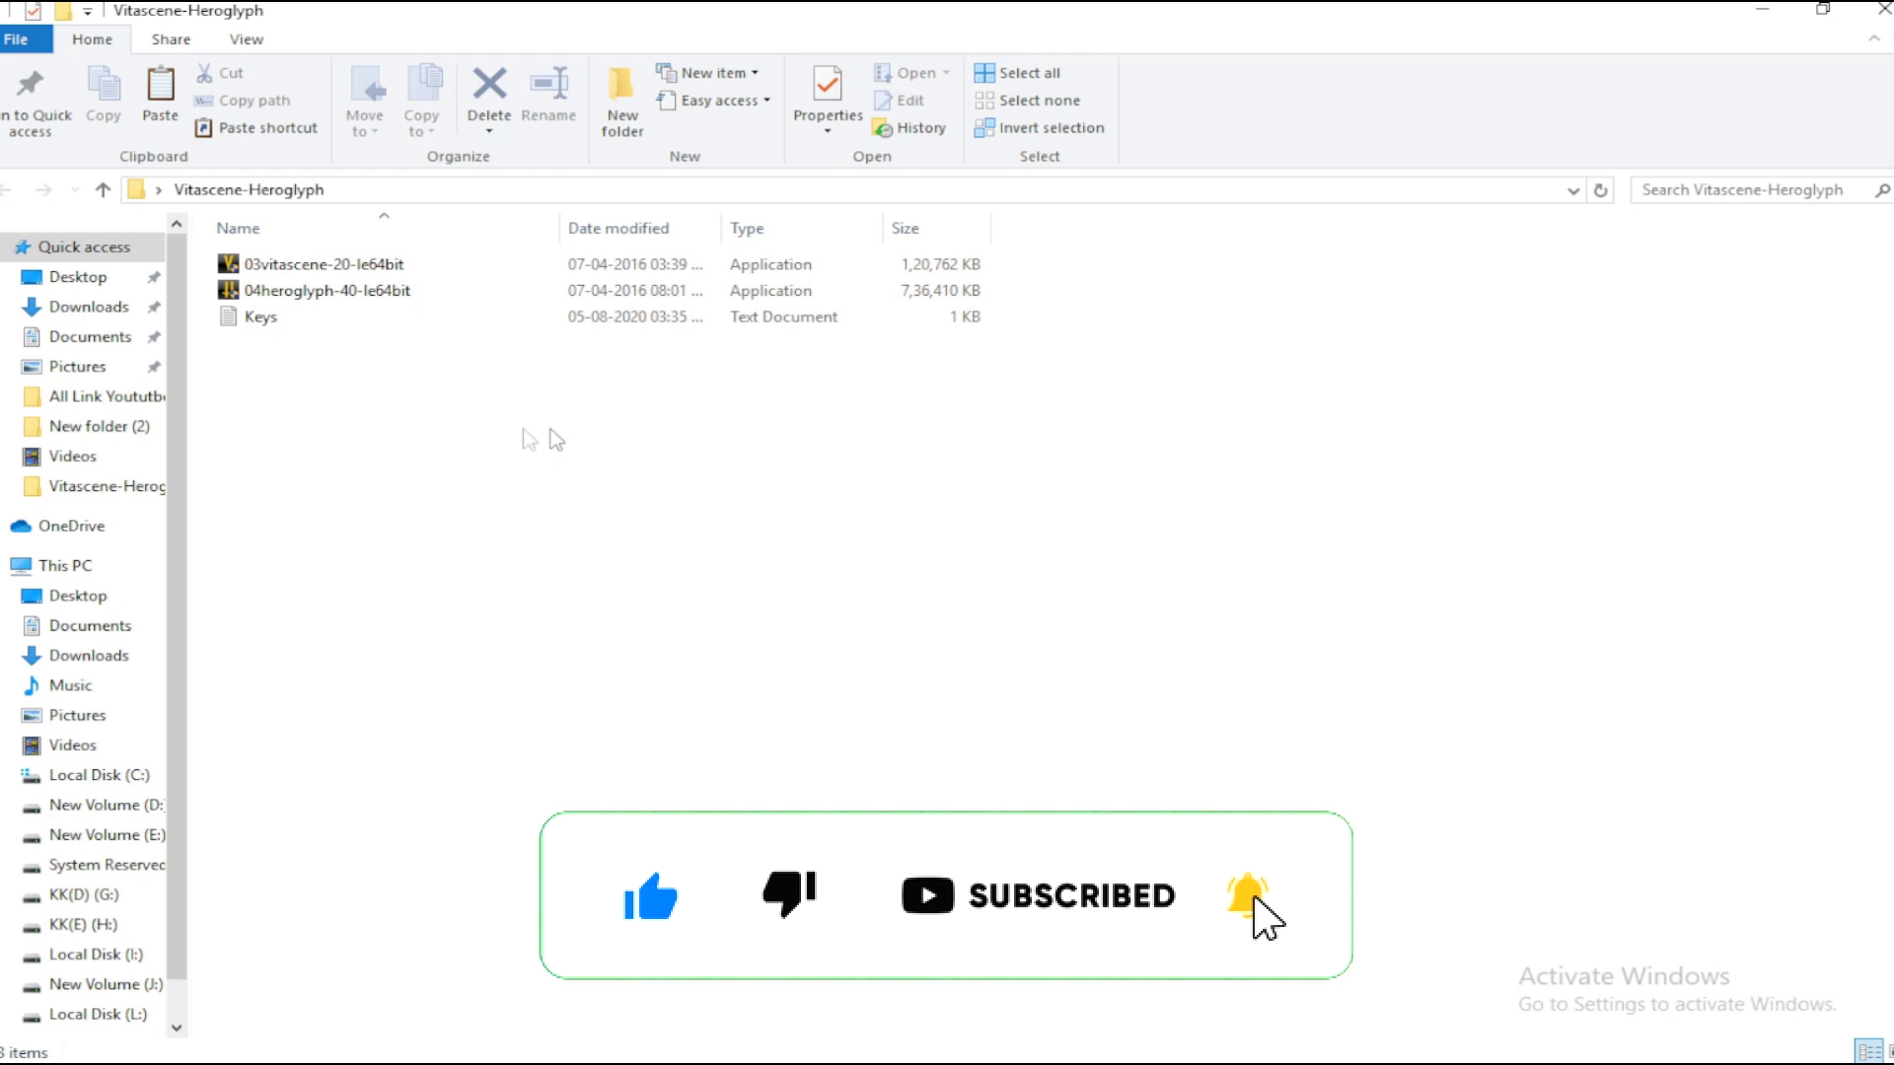
# Step: View the product serial keys in the Keys text file, then minimize it
pyautogui.click(249, 324)
pyautogui.doubleClick(252, 321)
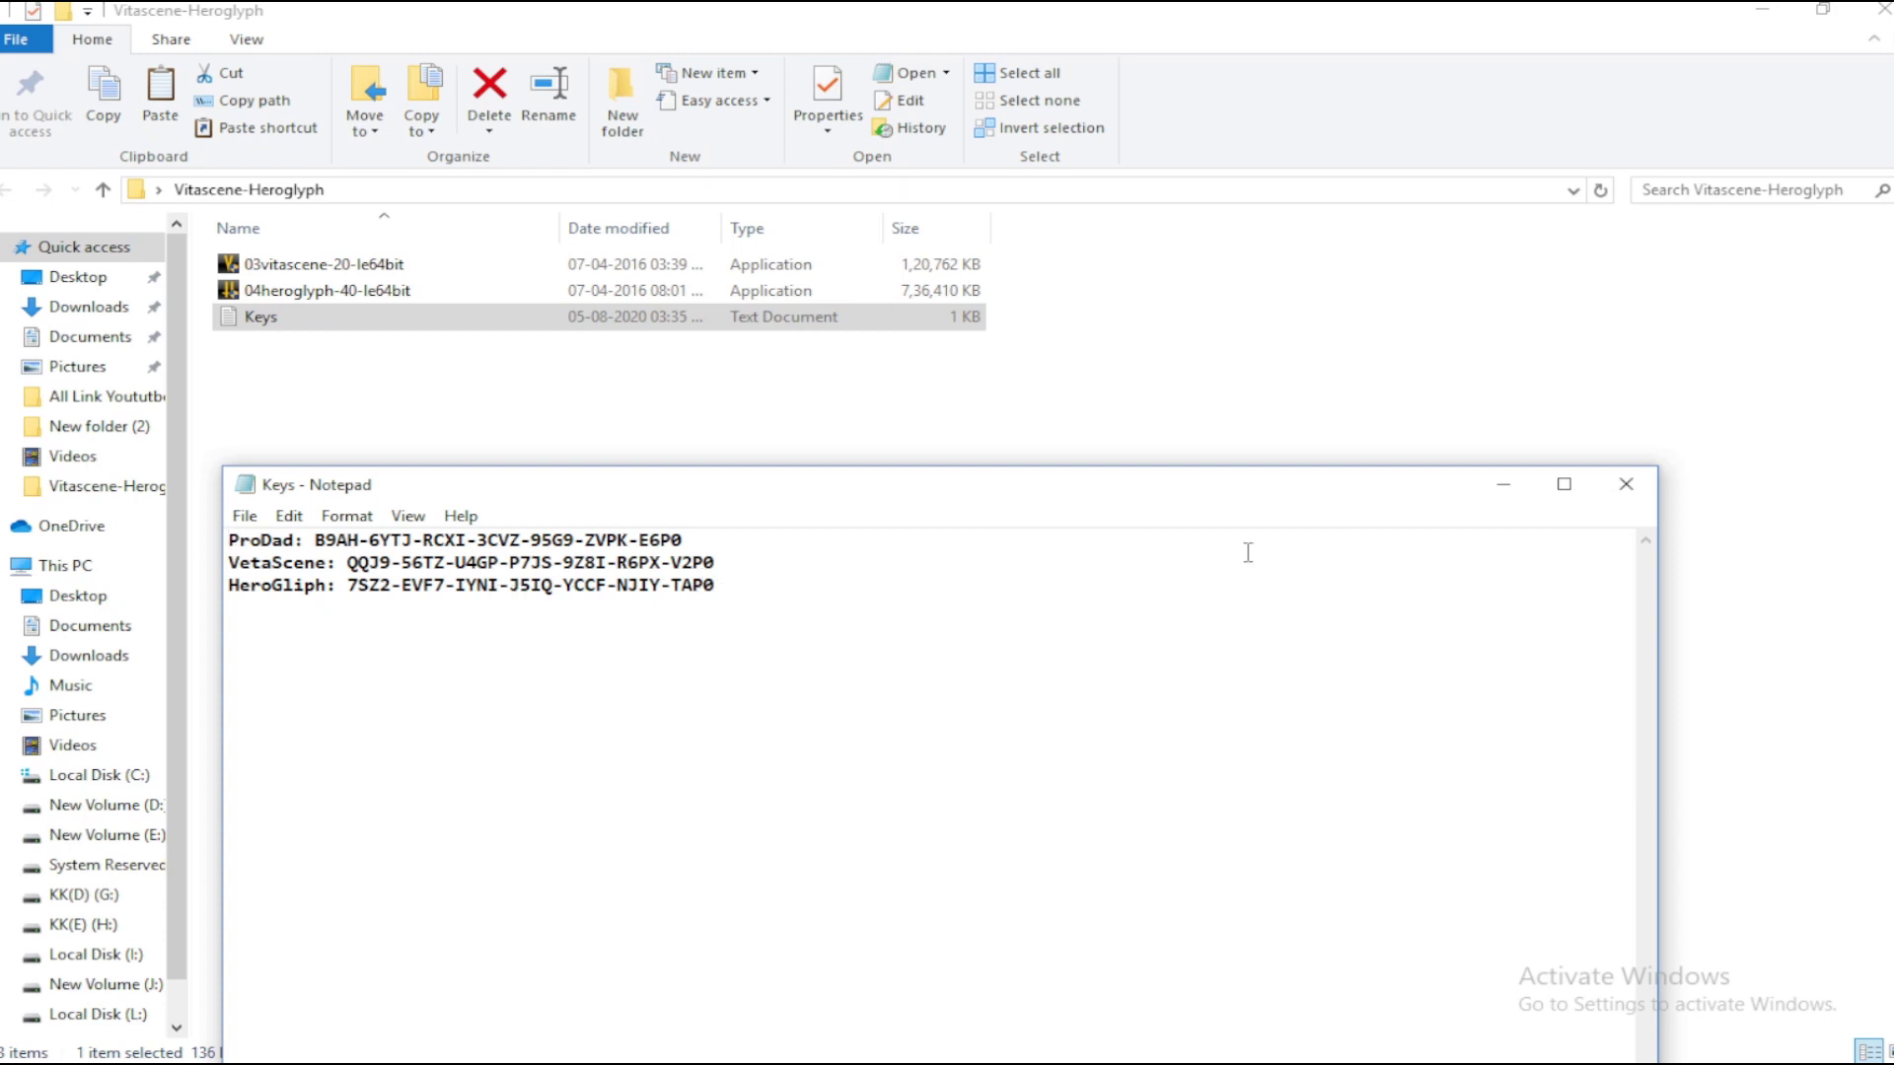
pyautogui.click(1503, 487)
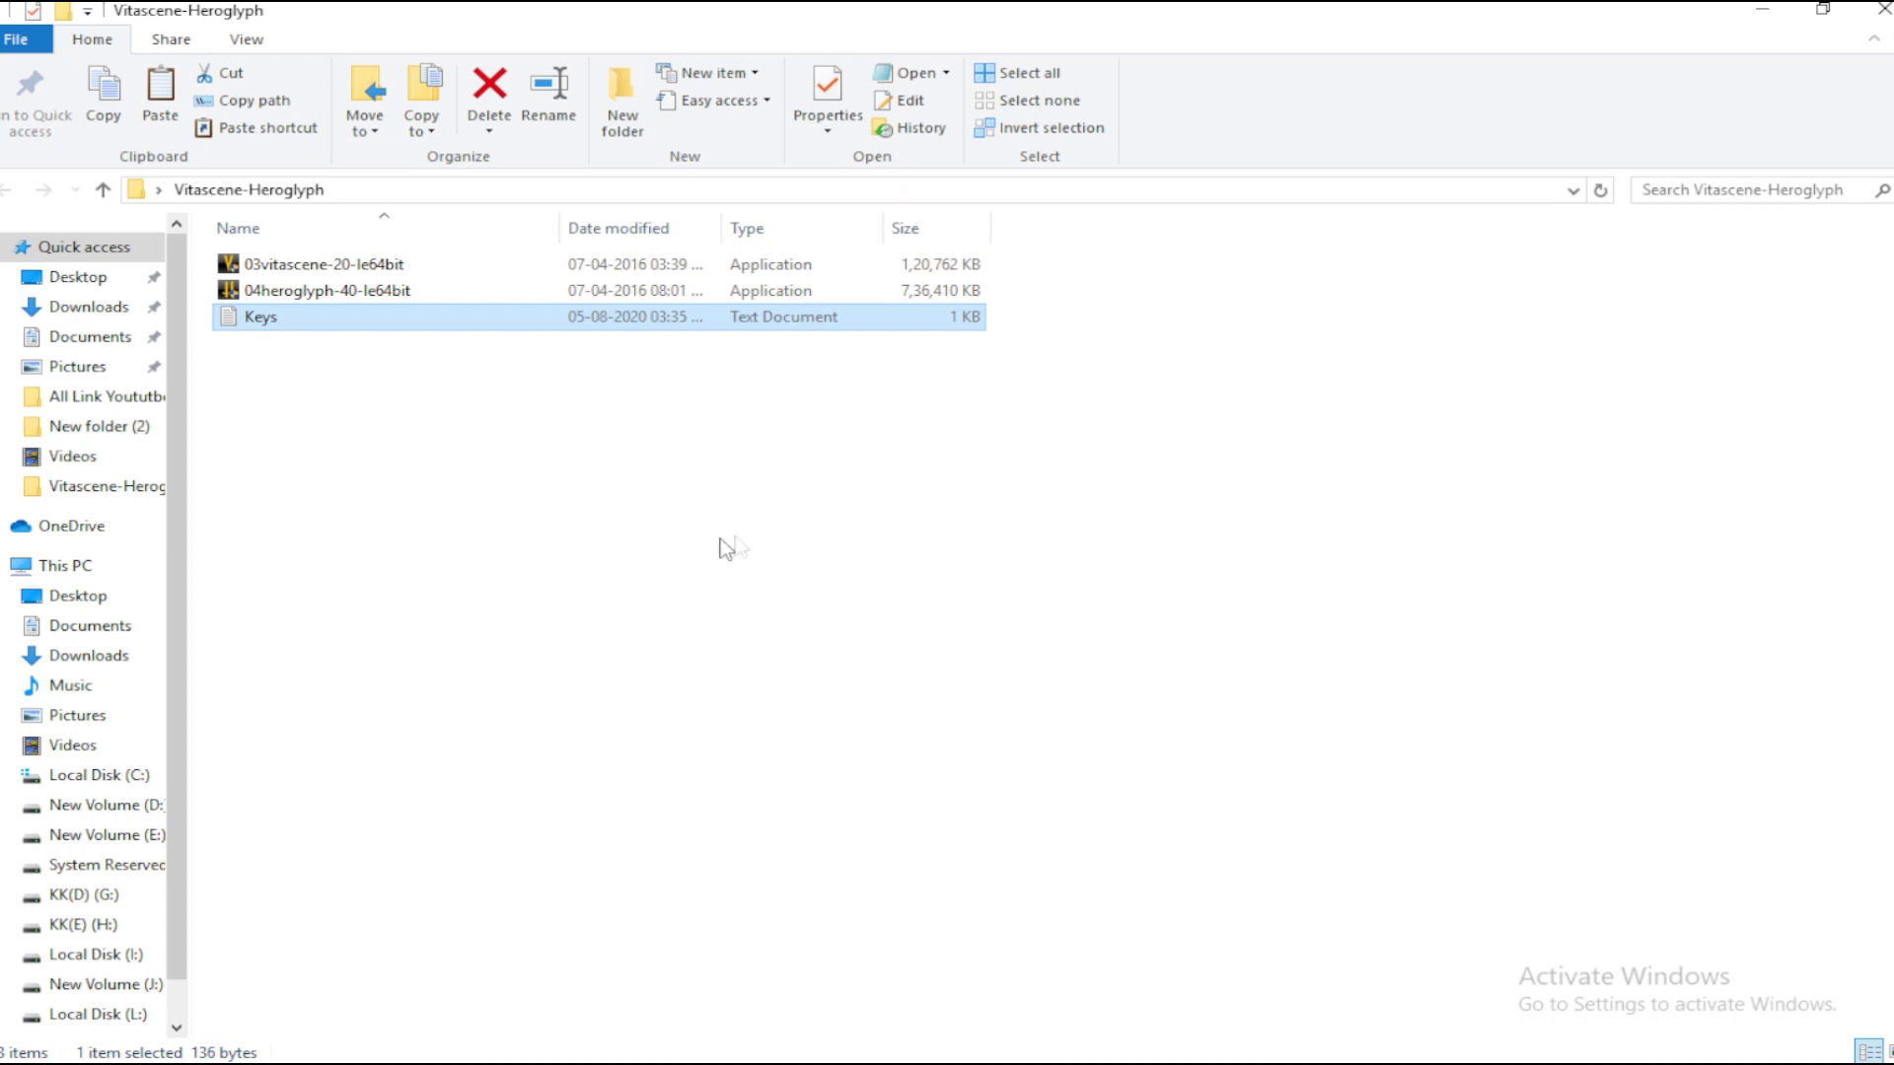
# Step: Run the 03vitascene-20-le64bit installer and accept its license agreement
pyautogui.click(326, 271)
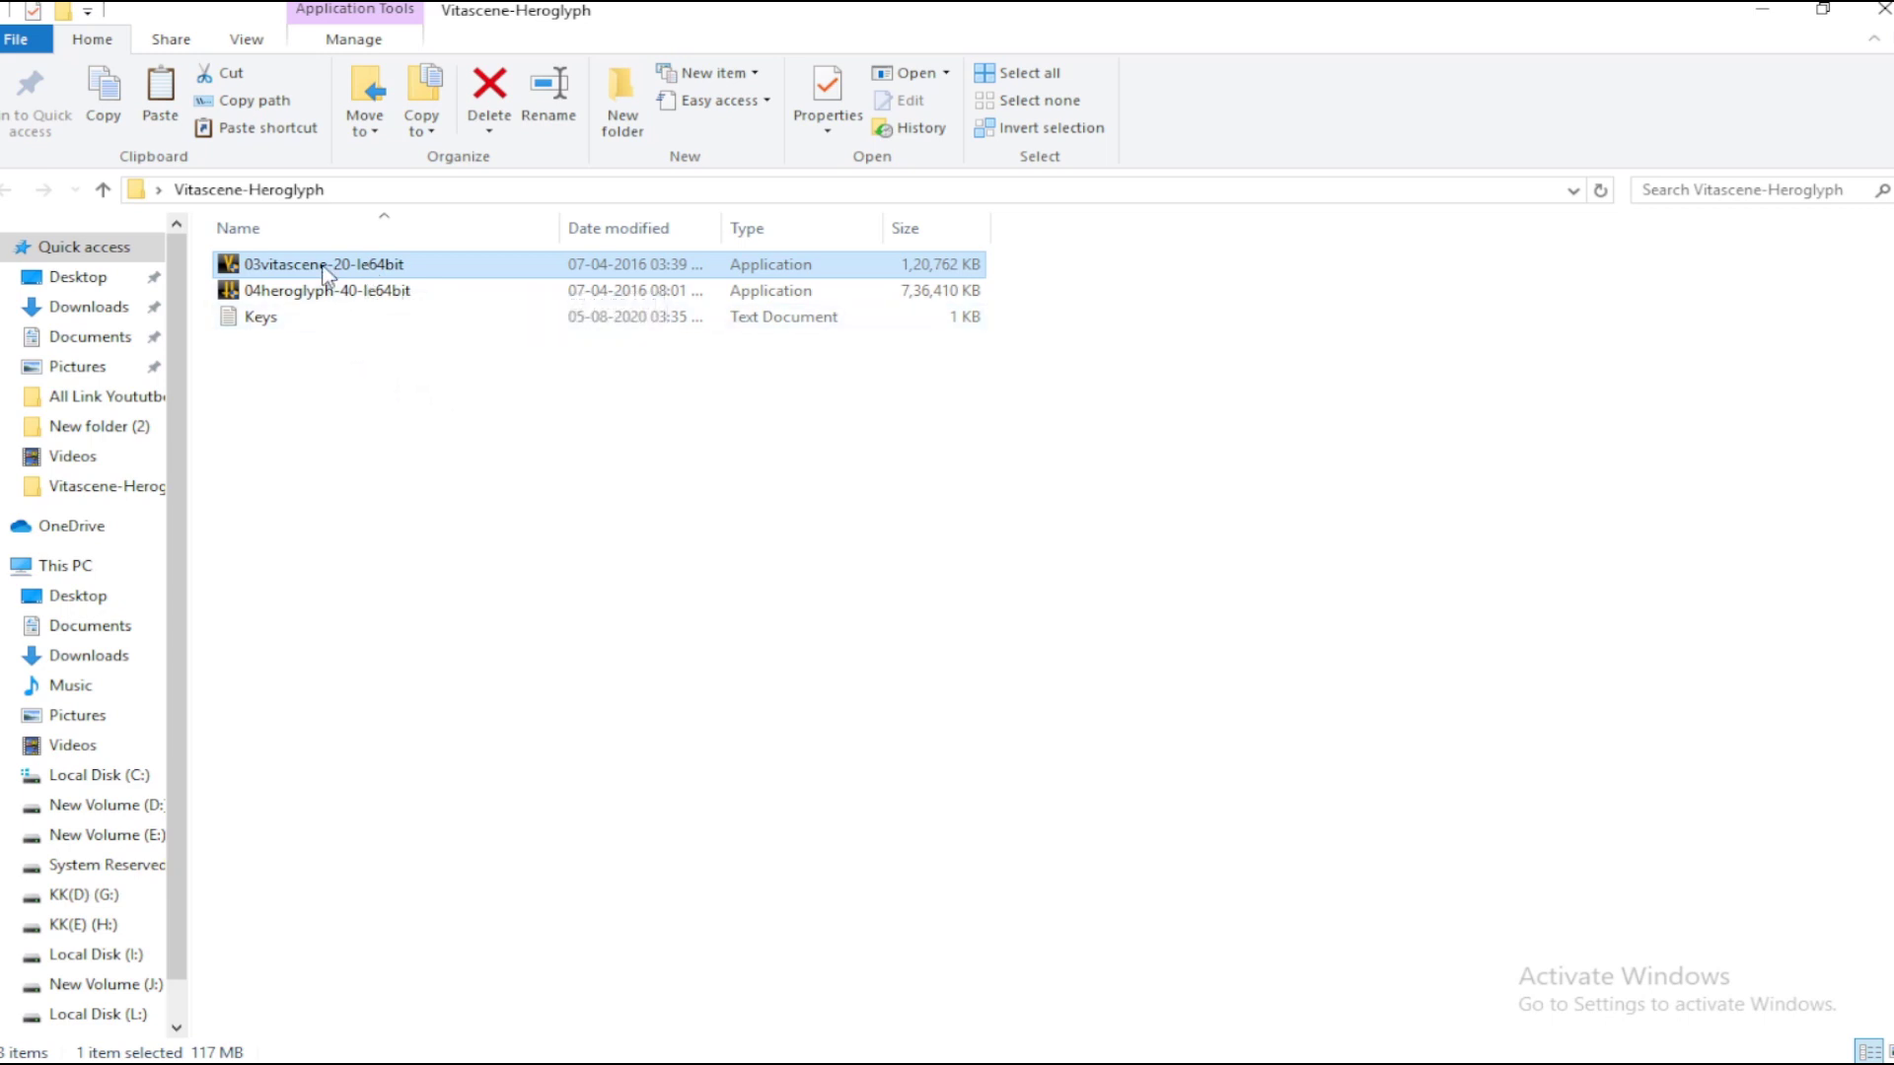
pyautogui.doubleClick(329, 268)
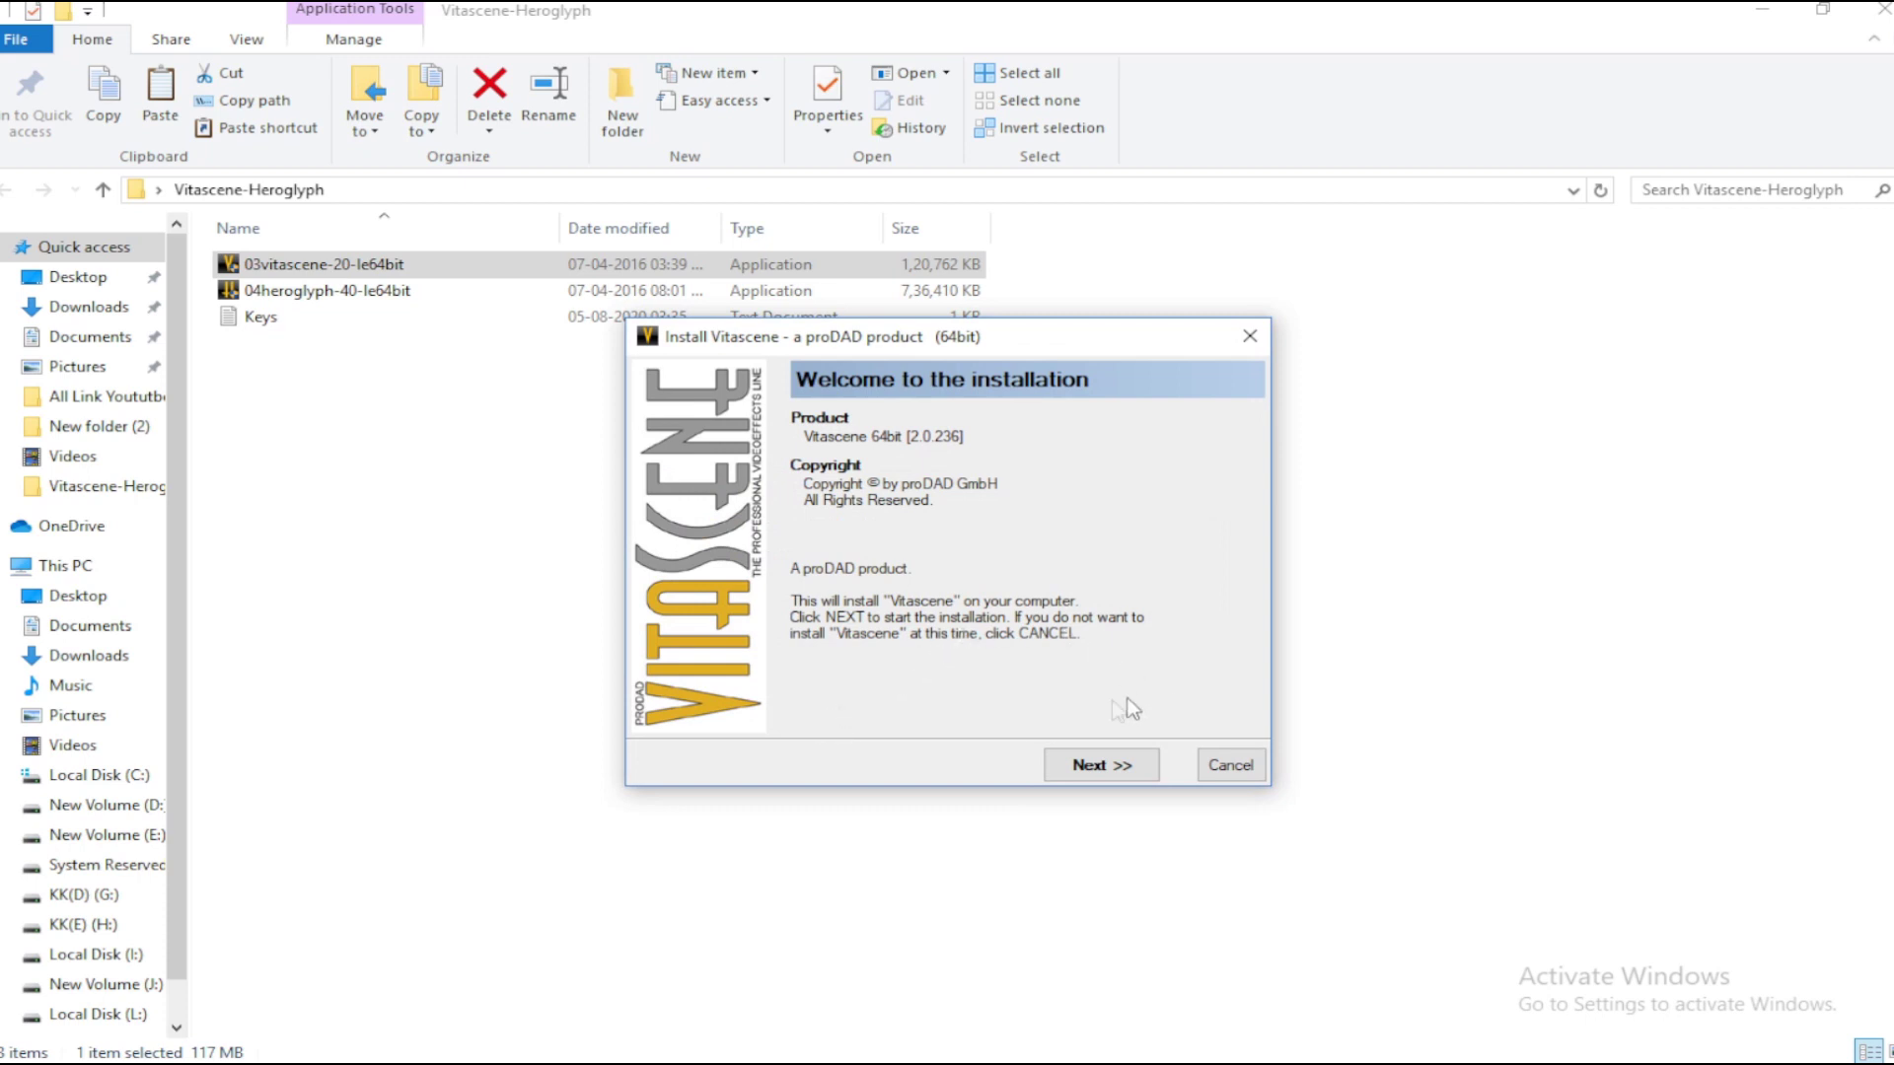
pyautogui.click(1121, 783)
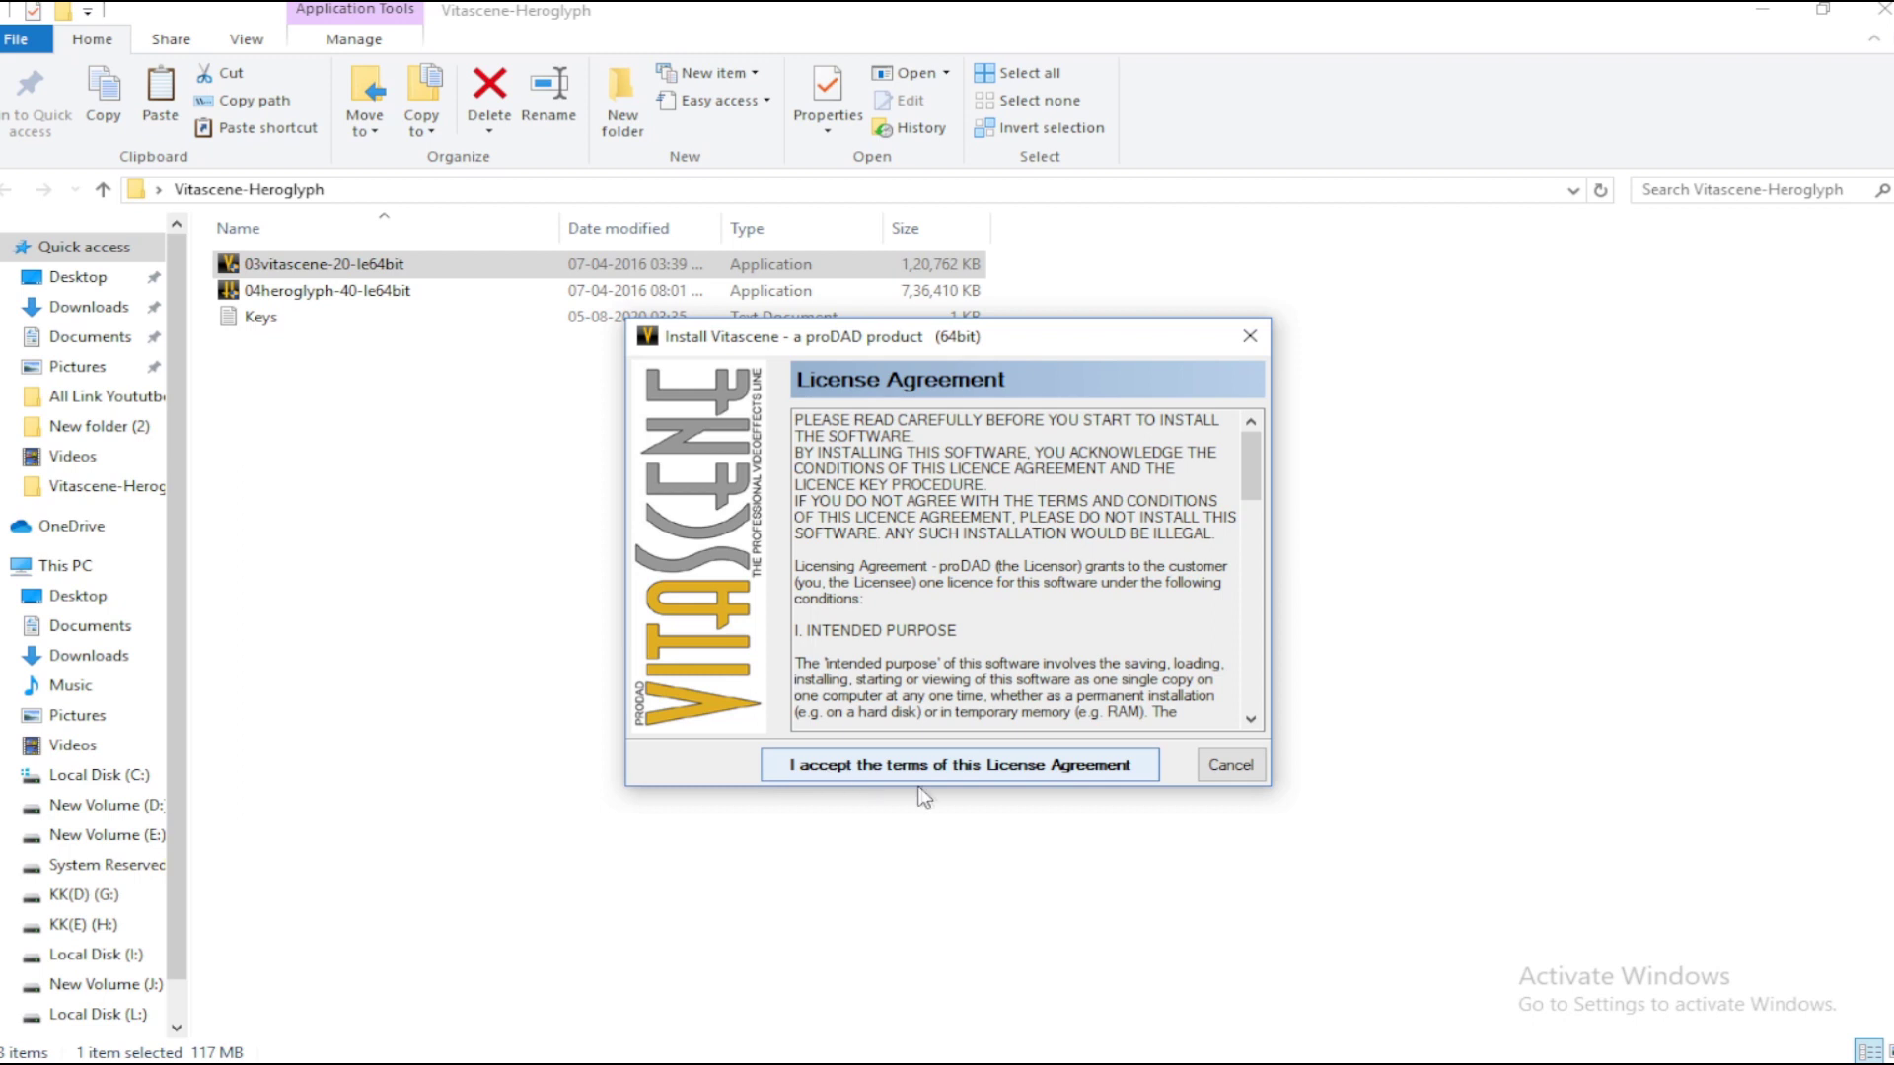
pyautogui.click(1089, 778)
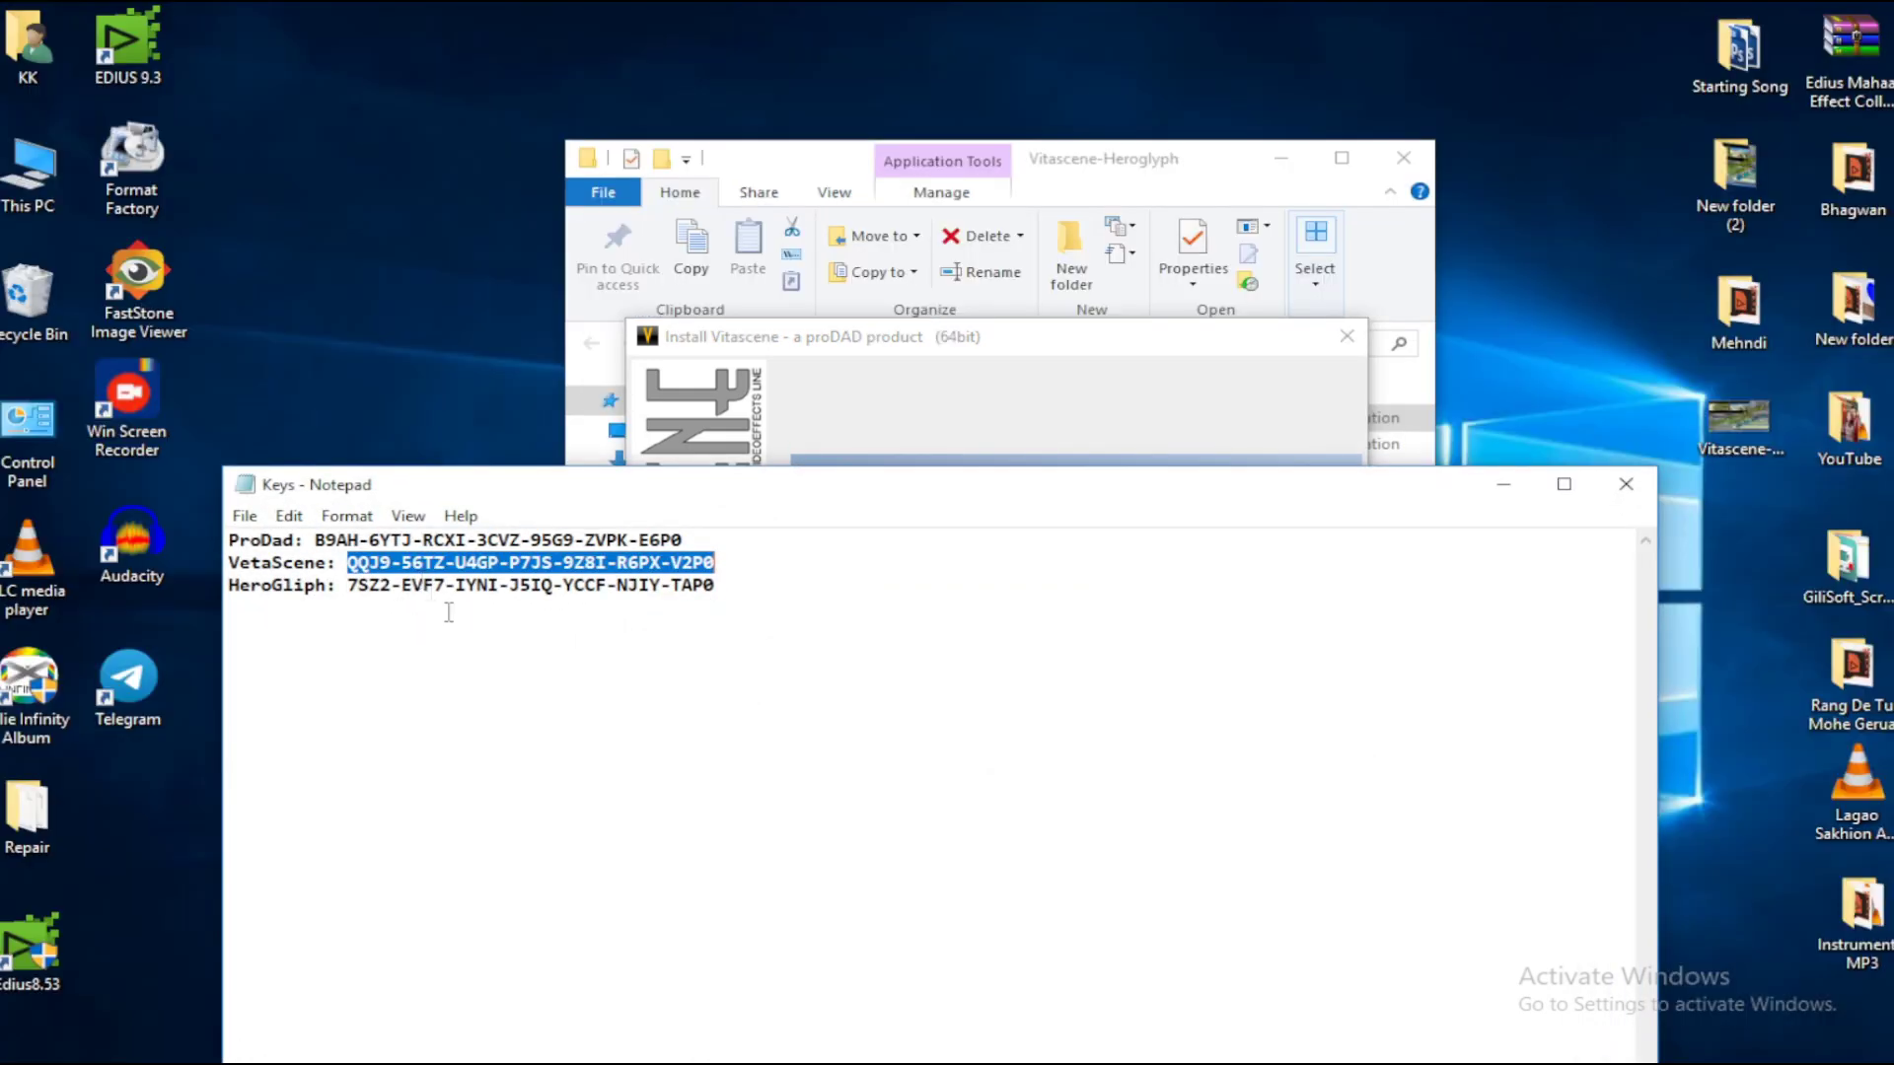
# Step: Copy the VetaScene serial key from the Keys file into the installer's serial number field and continue with the full version
pyautogui.click(444, 642)
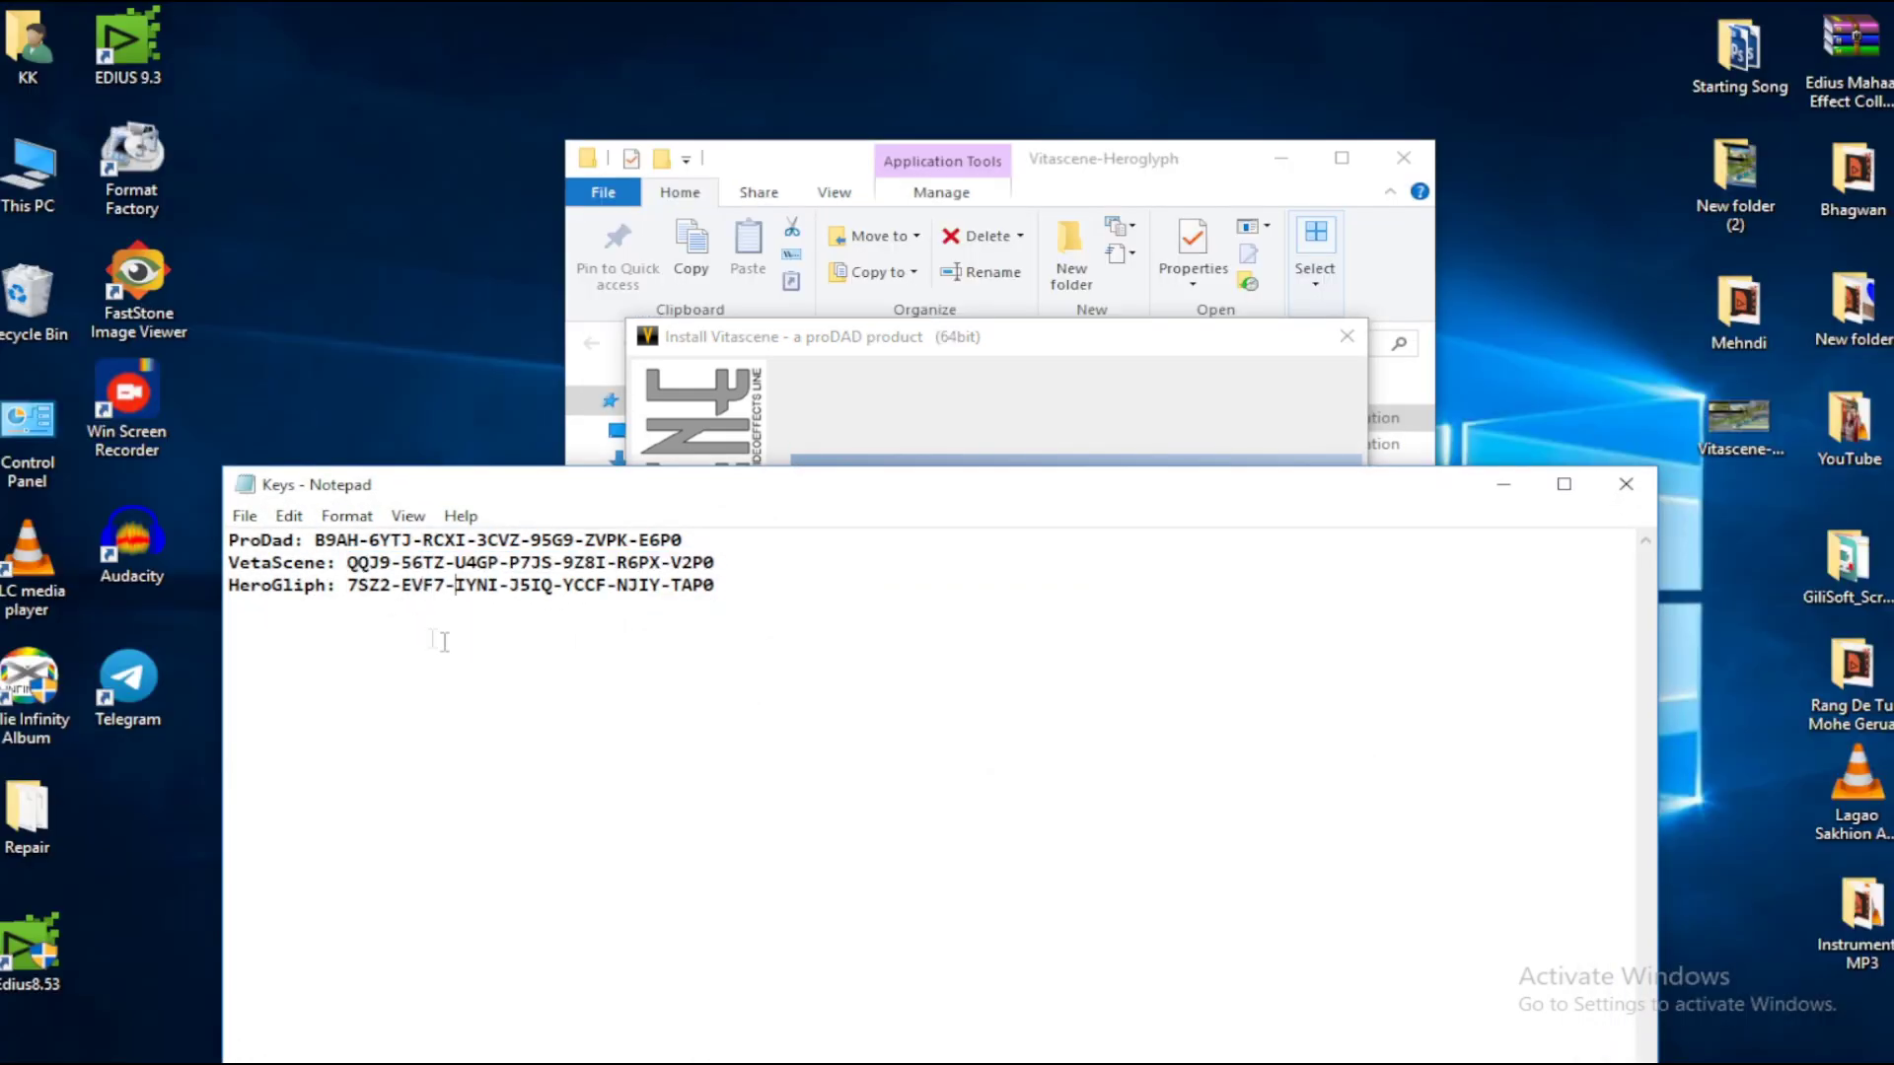
pyautogui.moveTo(348, 563); pyautogui.dragTo(752, 561)
pyautogui.hotkey('ctrl', 'c')
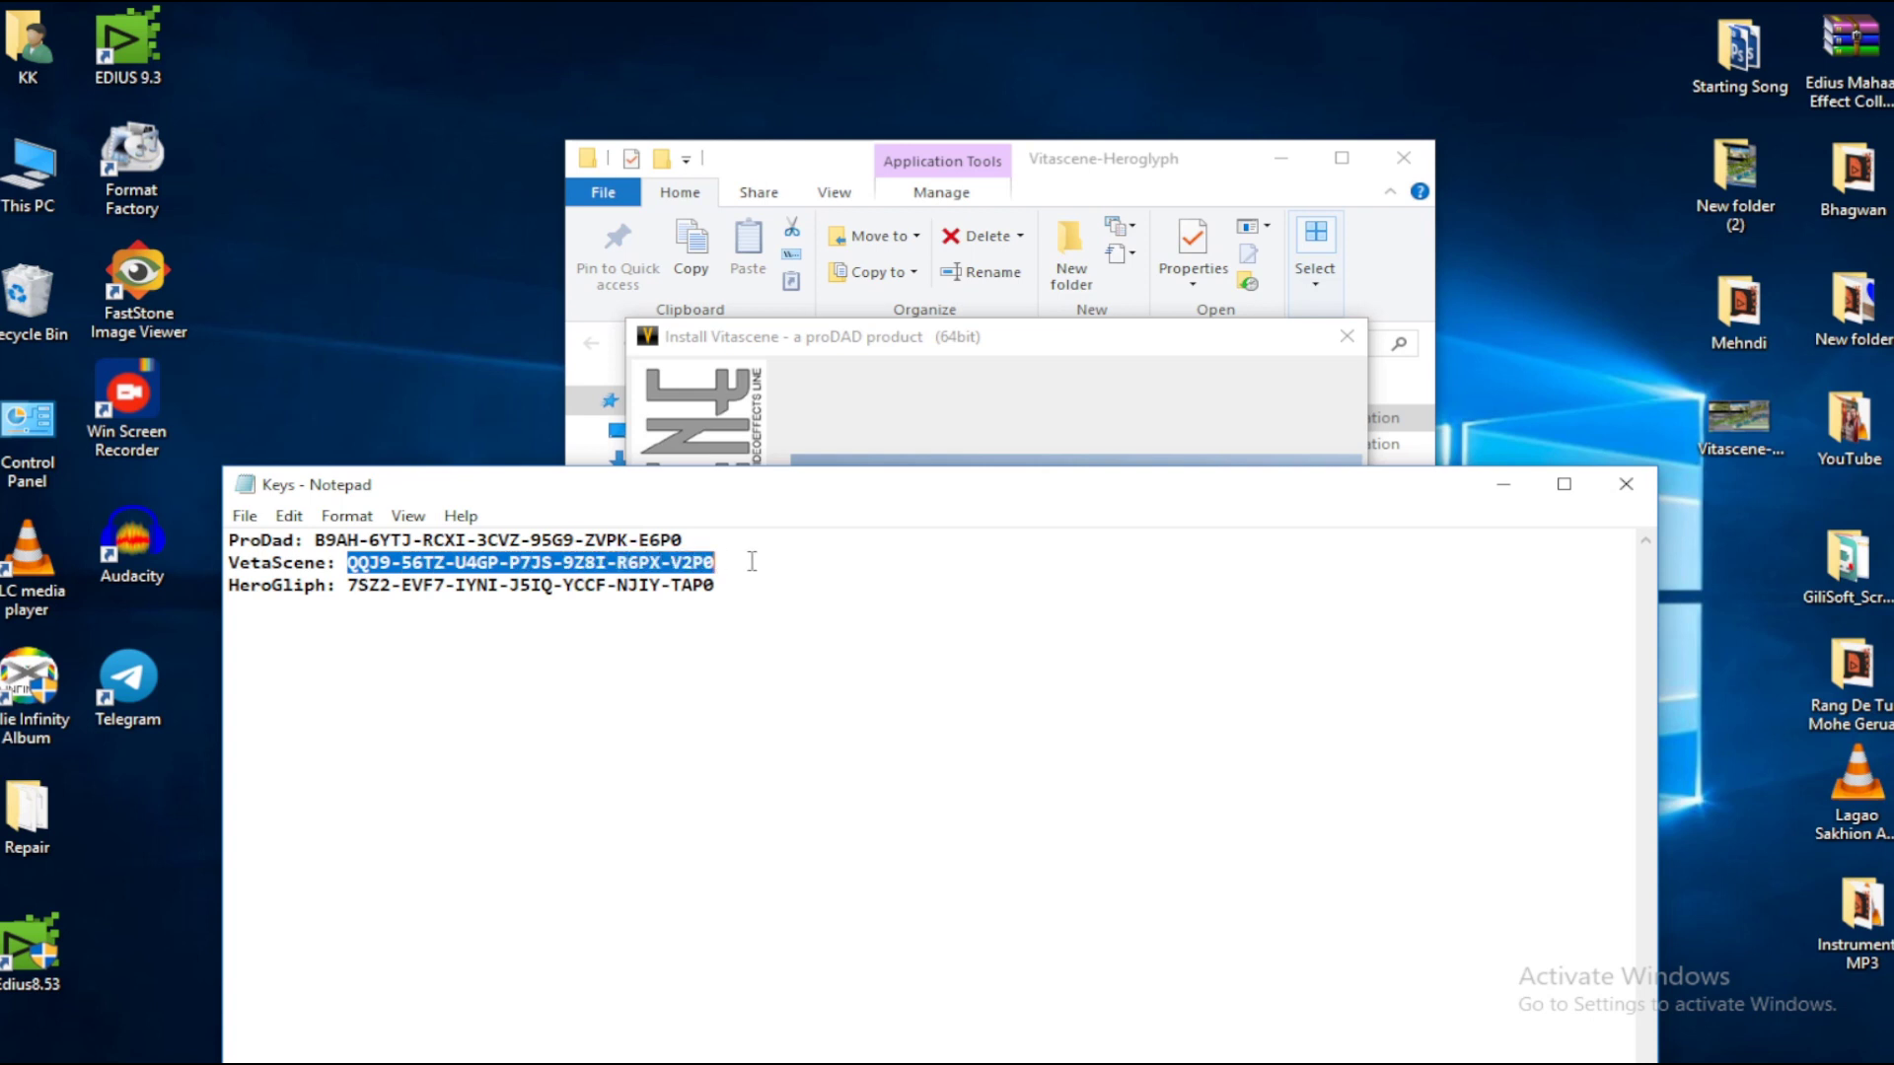
pyautogui.click(1514, 487)
pyautogui.click(918, 623)
pyautogui.hotkey('ctrl', 'v')
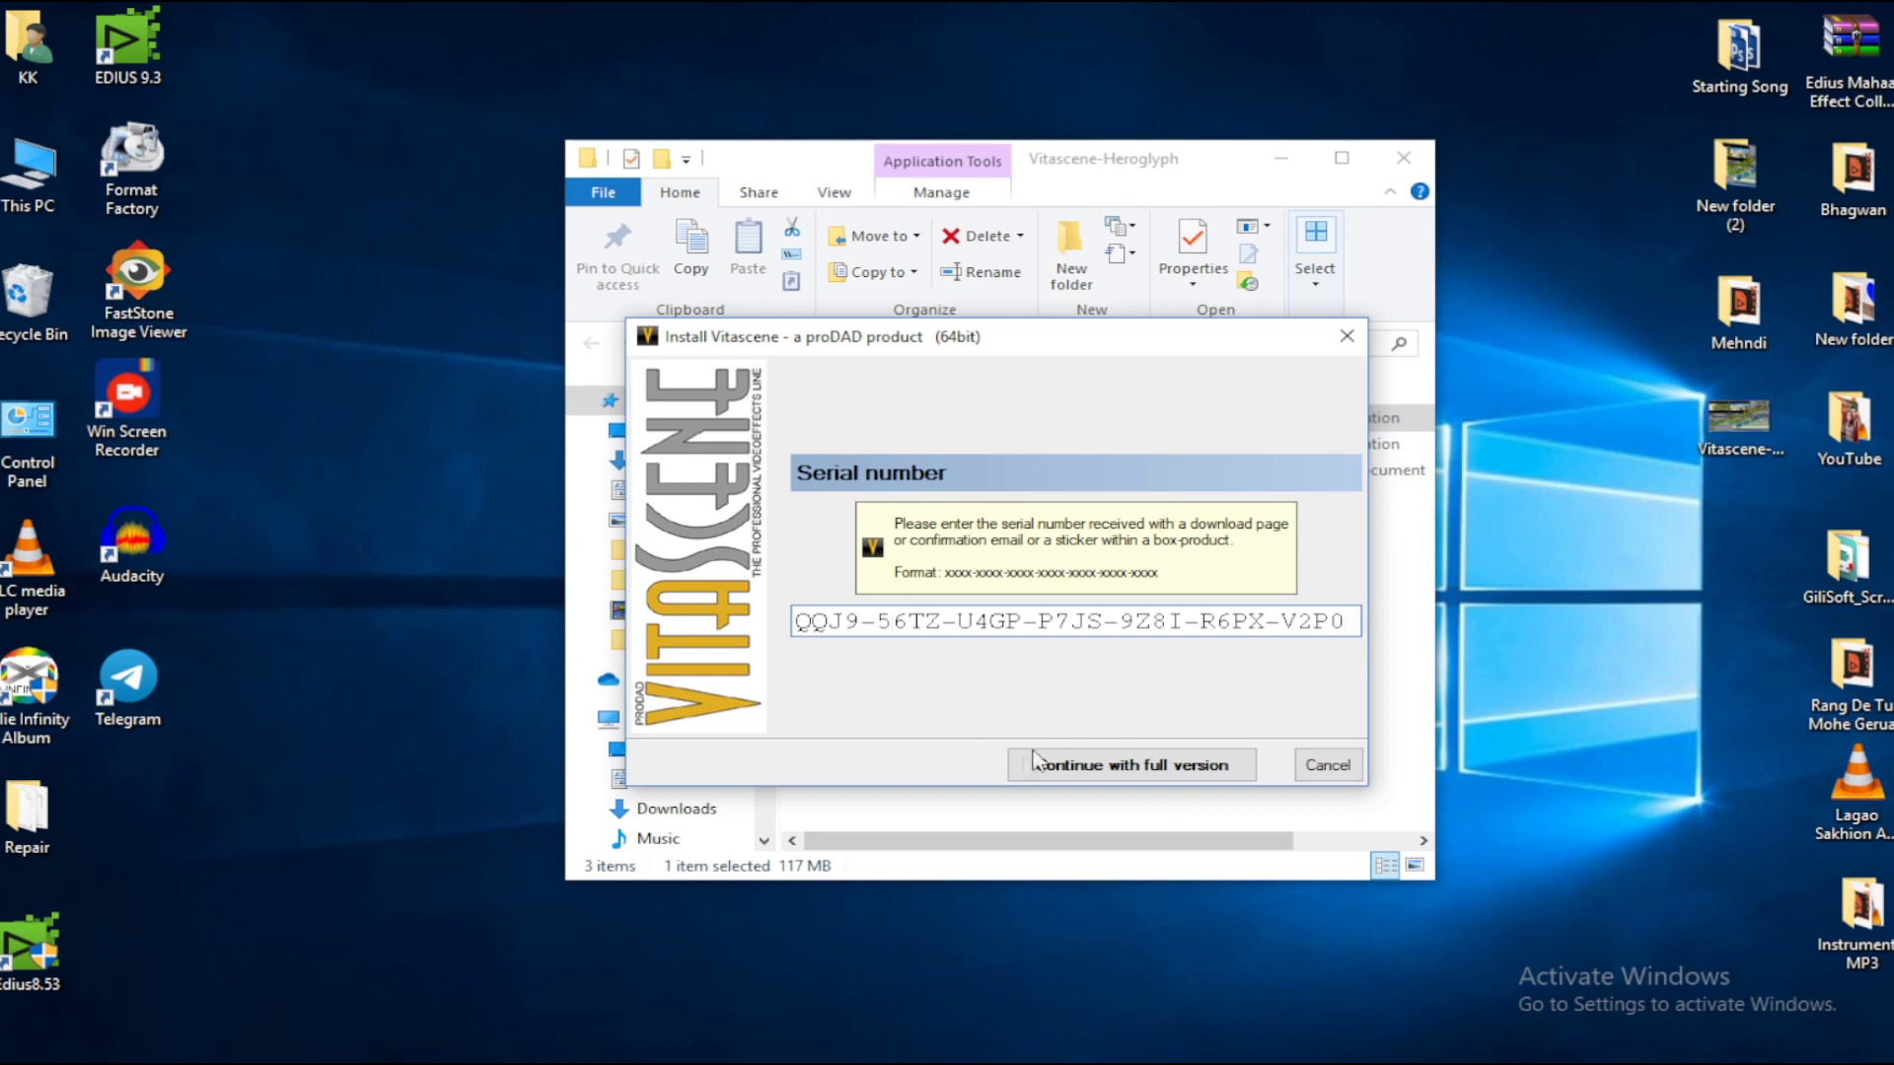
pyautogui.click(1174, 778)
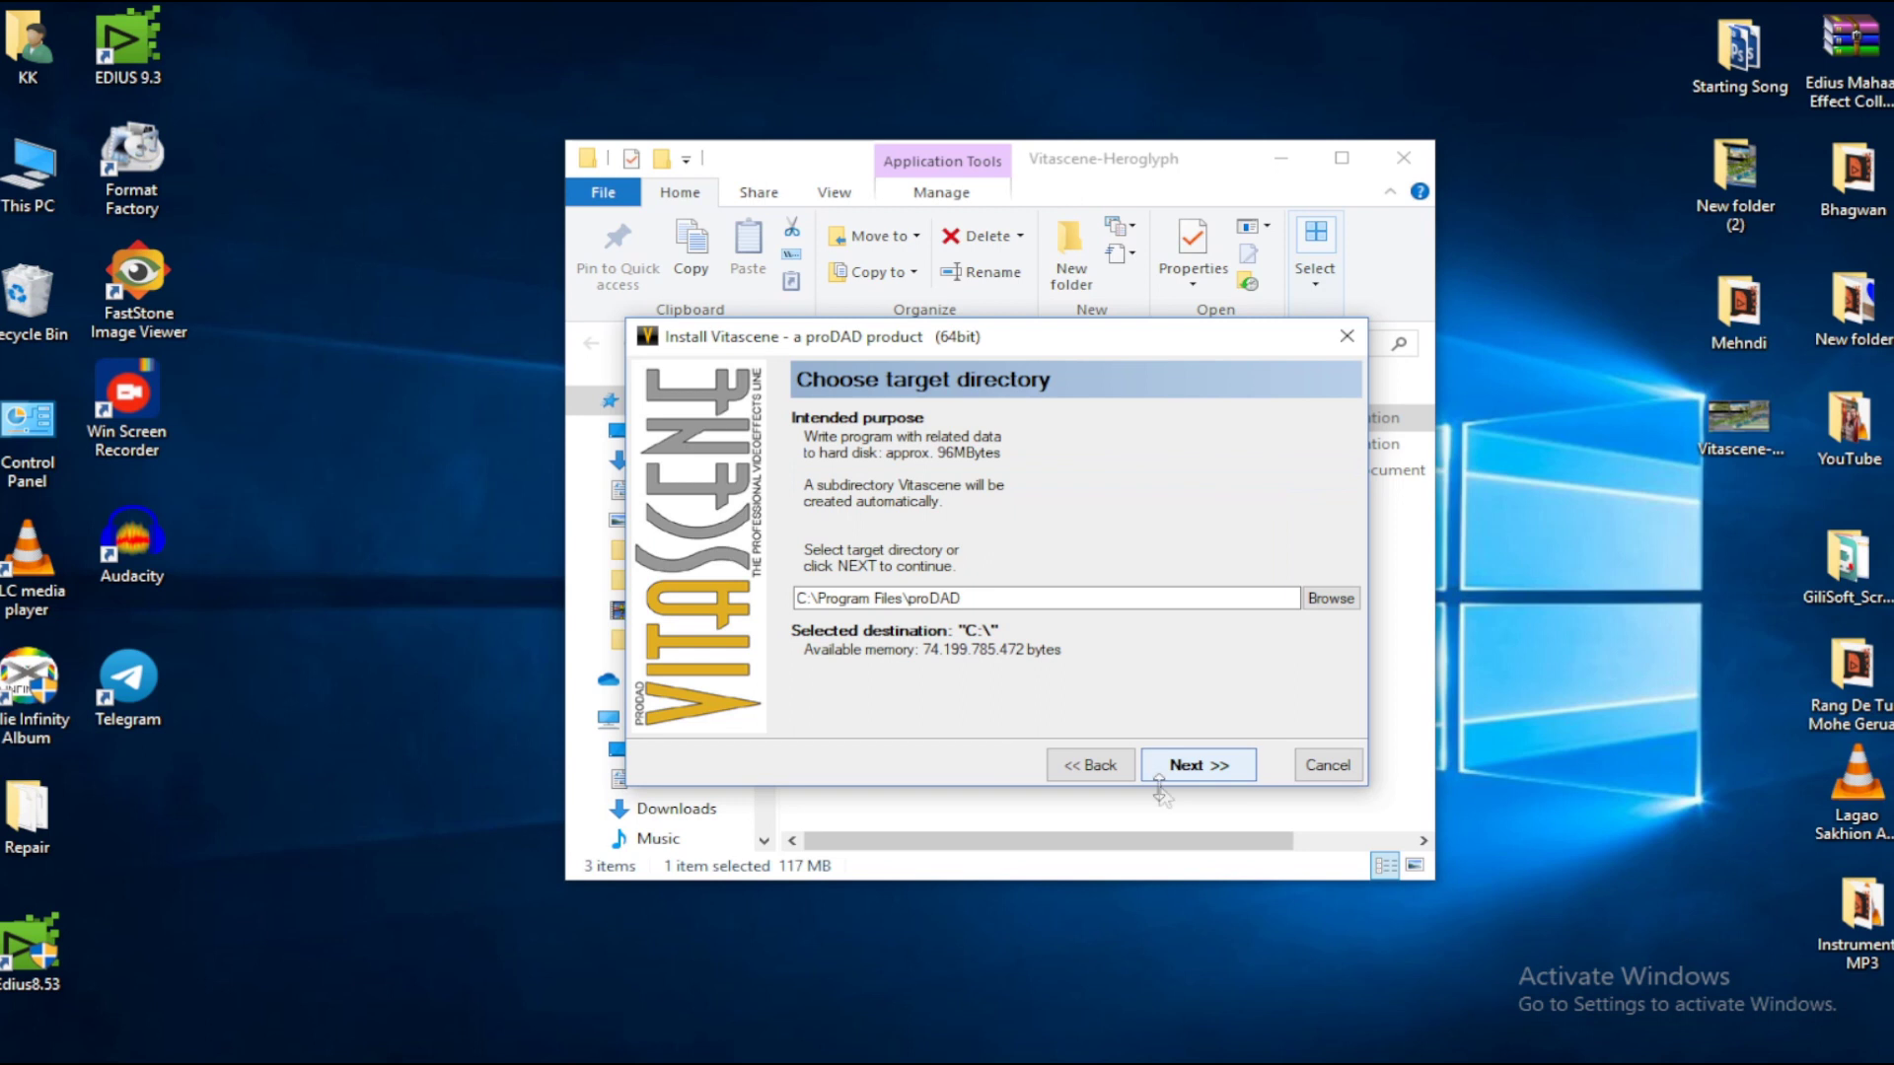
# Step: Install Vitascene to C:\Program Files\proDAD with the Edius 8.00 and Edius 9.00 plug-ins, and exit the installer
pyautogui.click(1219, 775)
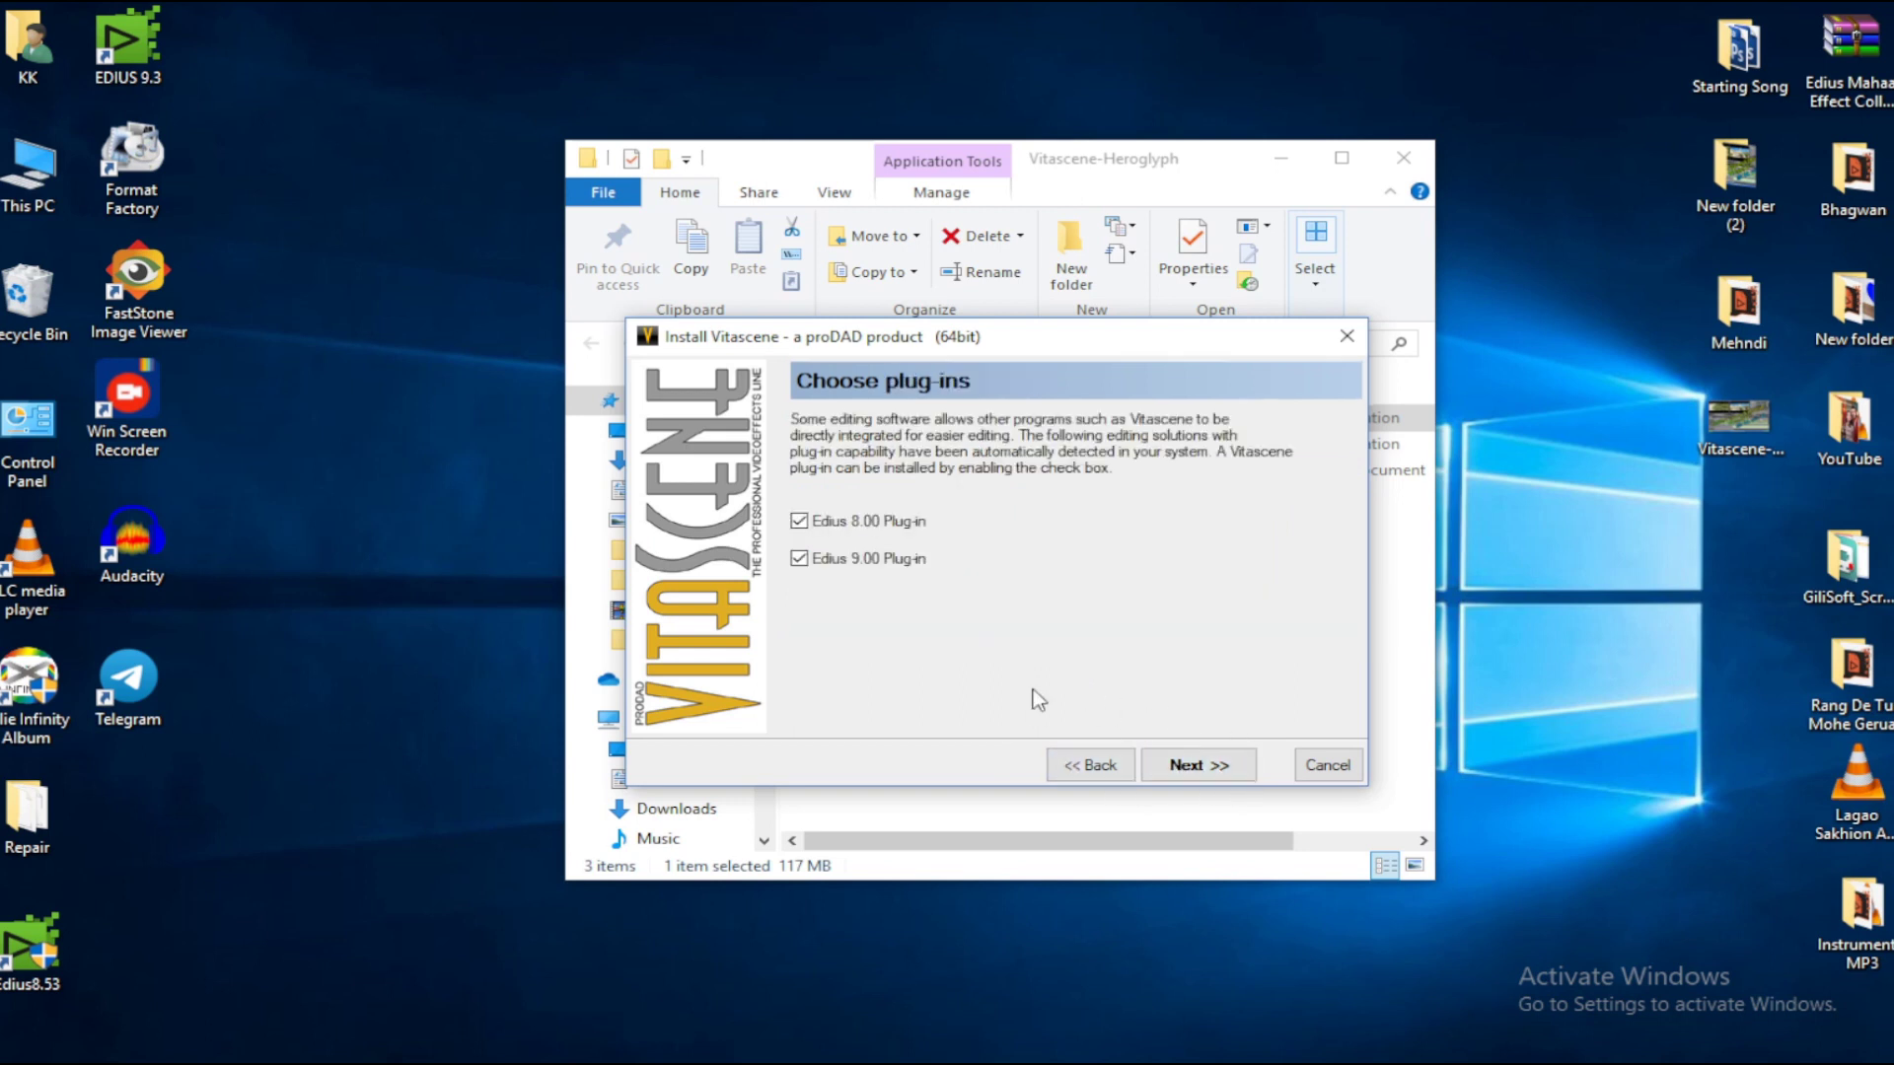
pyautogui.click(1219, 768)
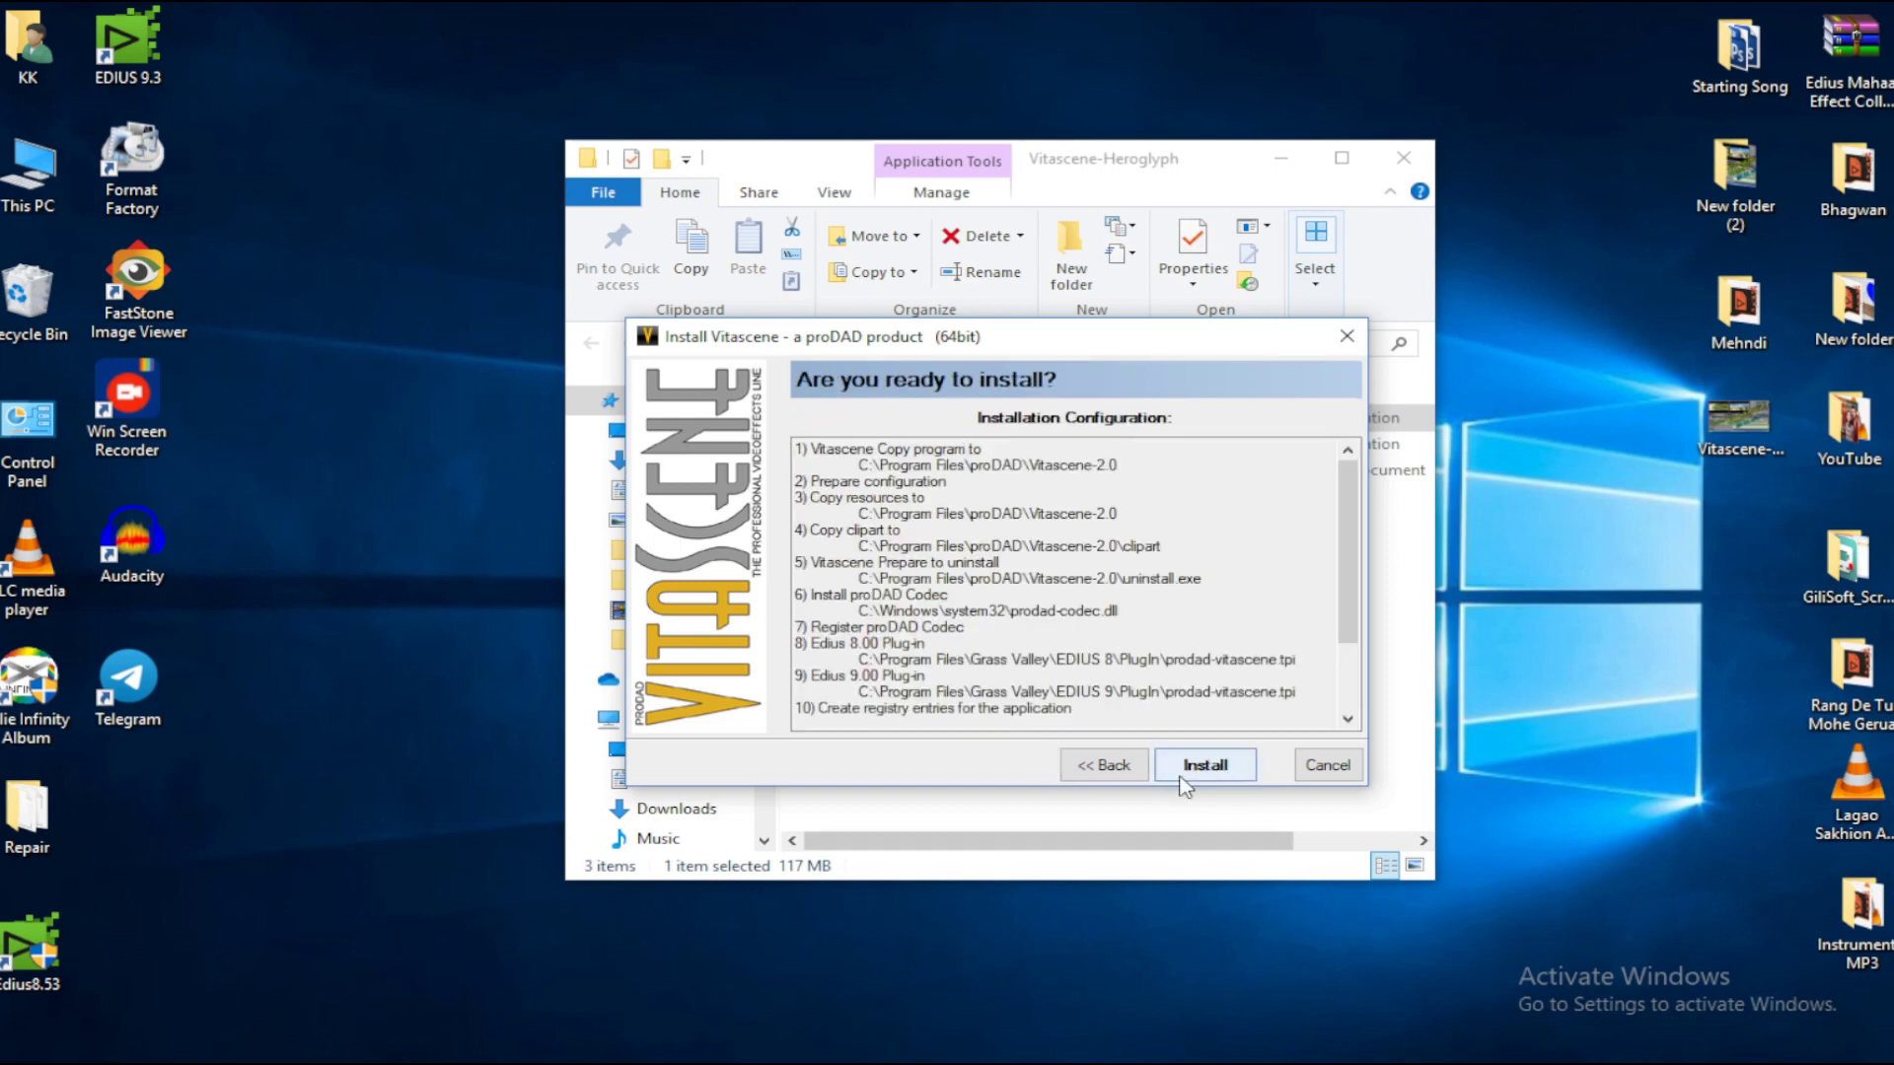
pyautogui.click(1209, 779)
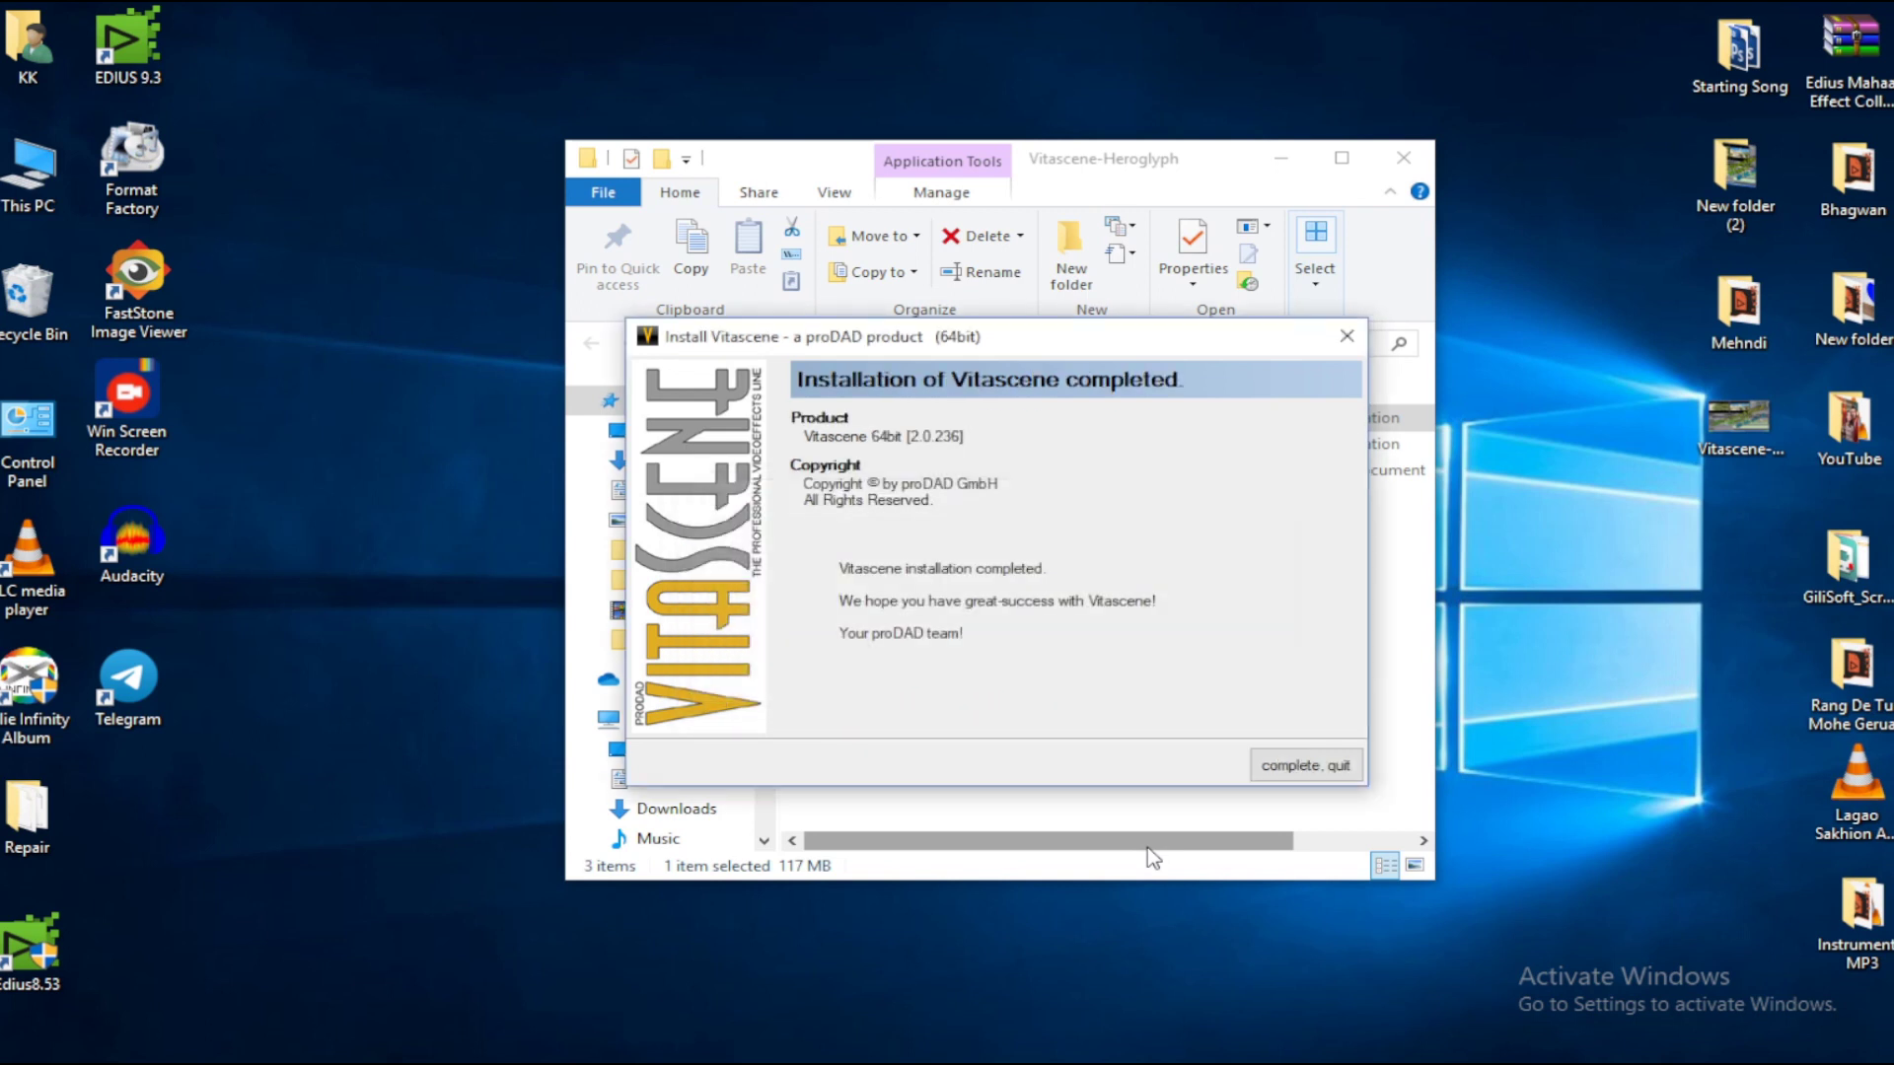
pyautogui.click(1309, 767)
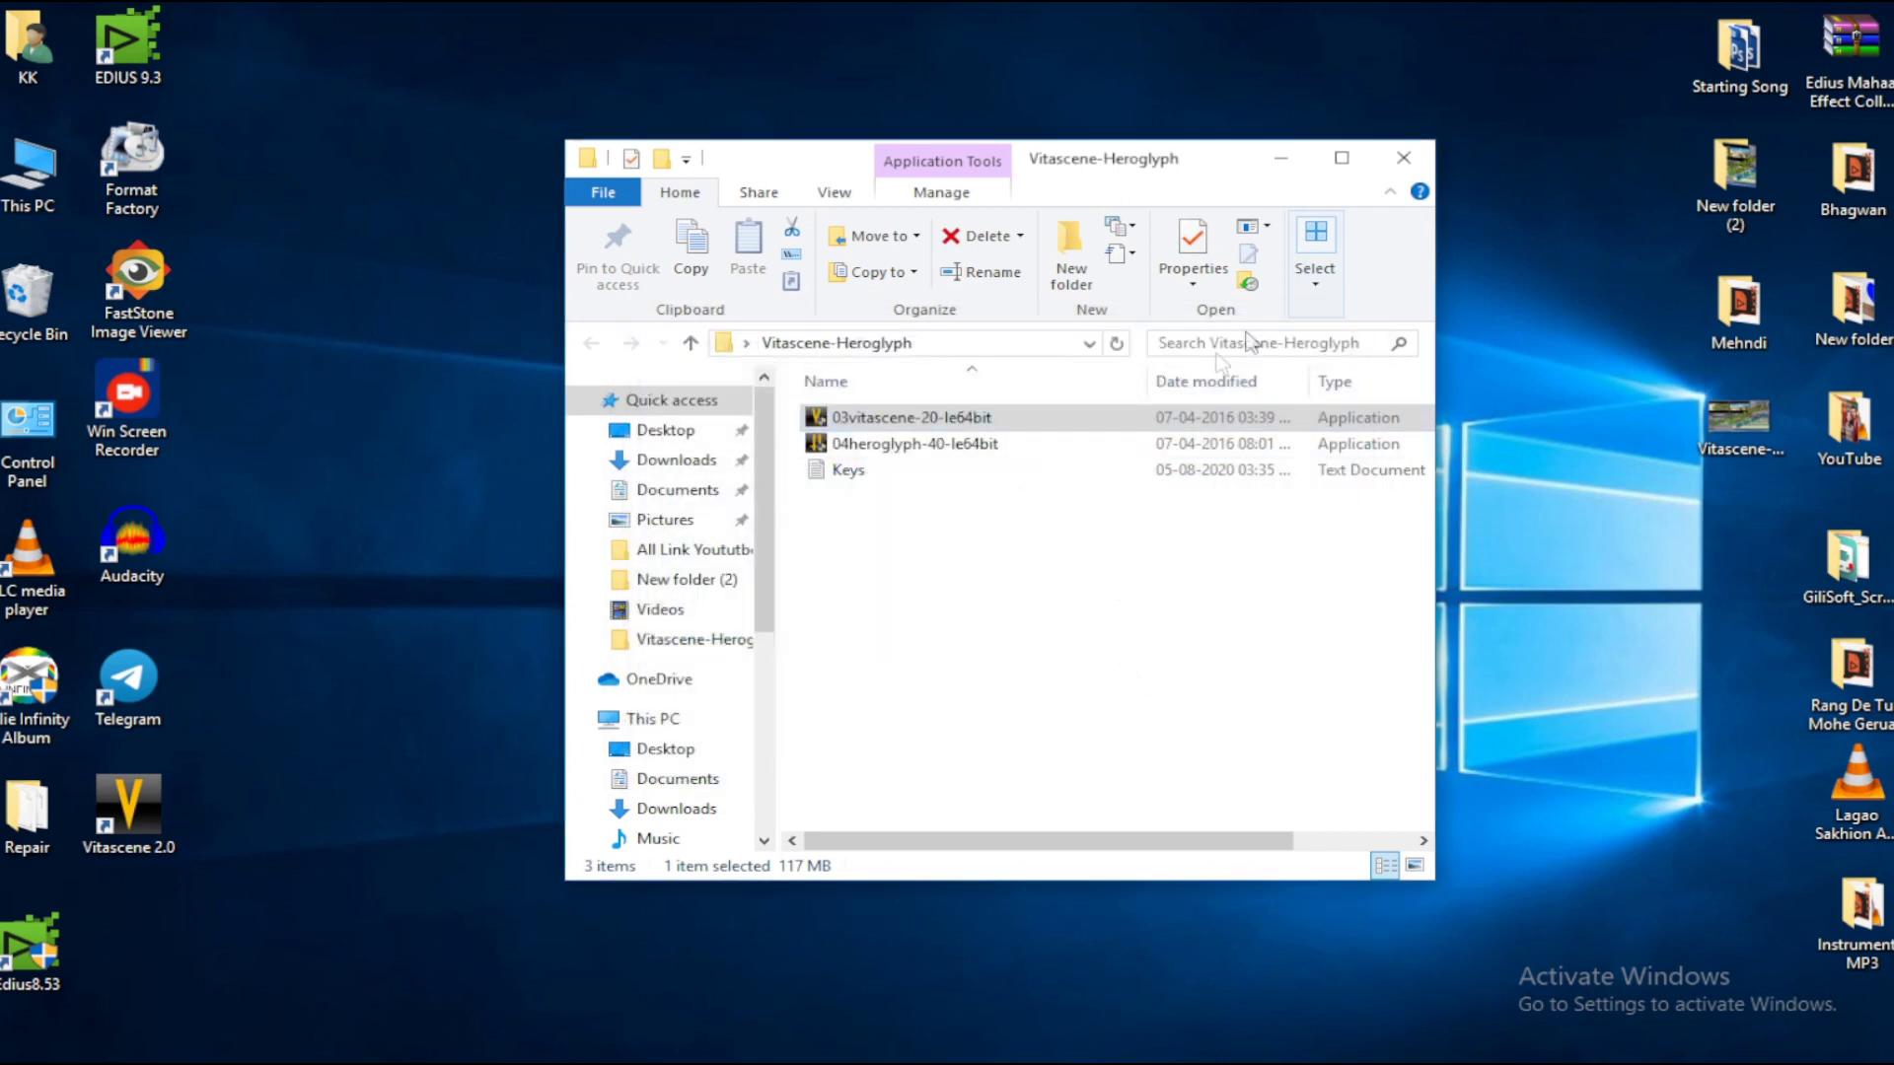
# Step: Run the 04heroglyph-40-le64bit installer and accept its license agreement
pyautogui.click(883, 454)
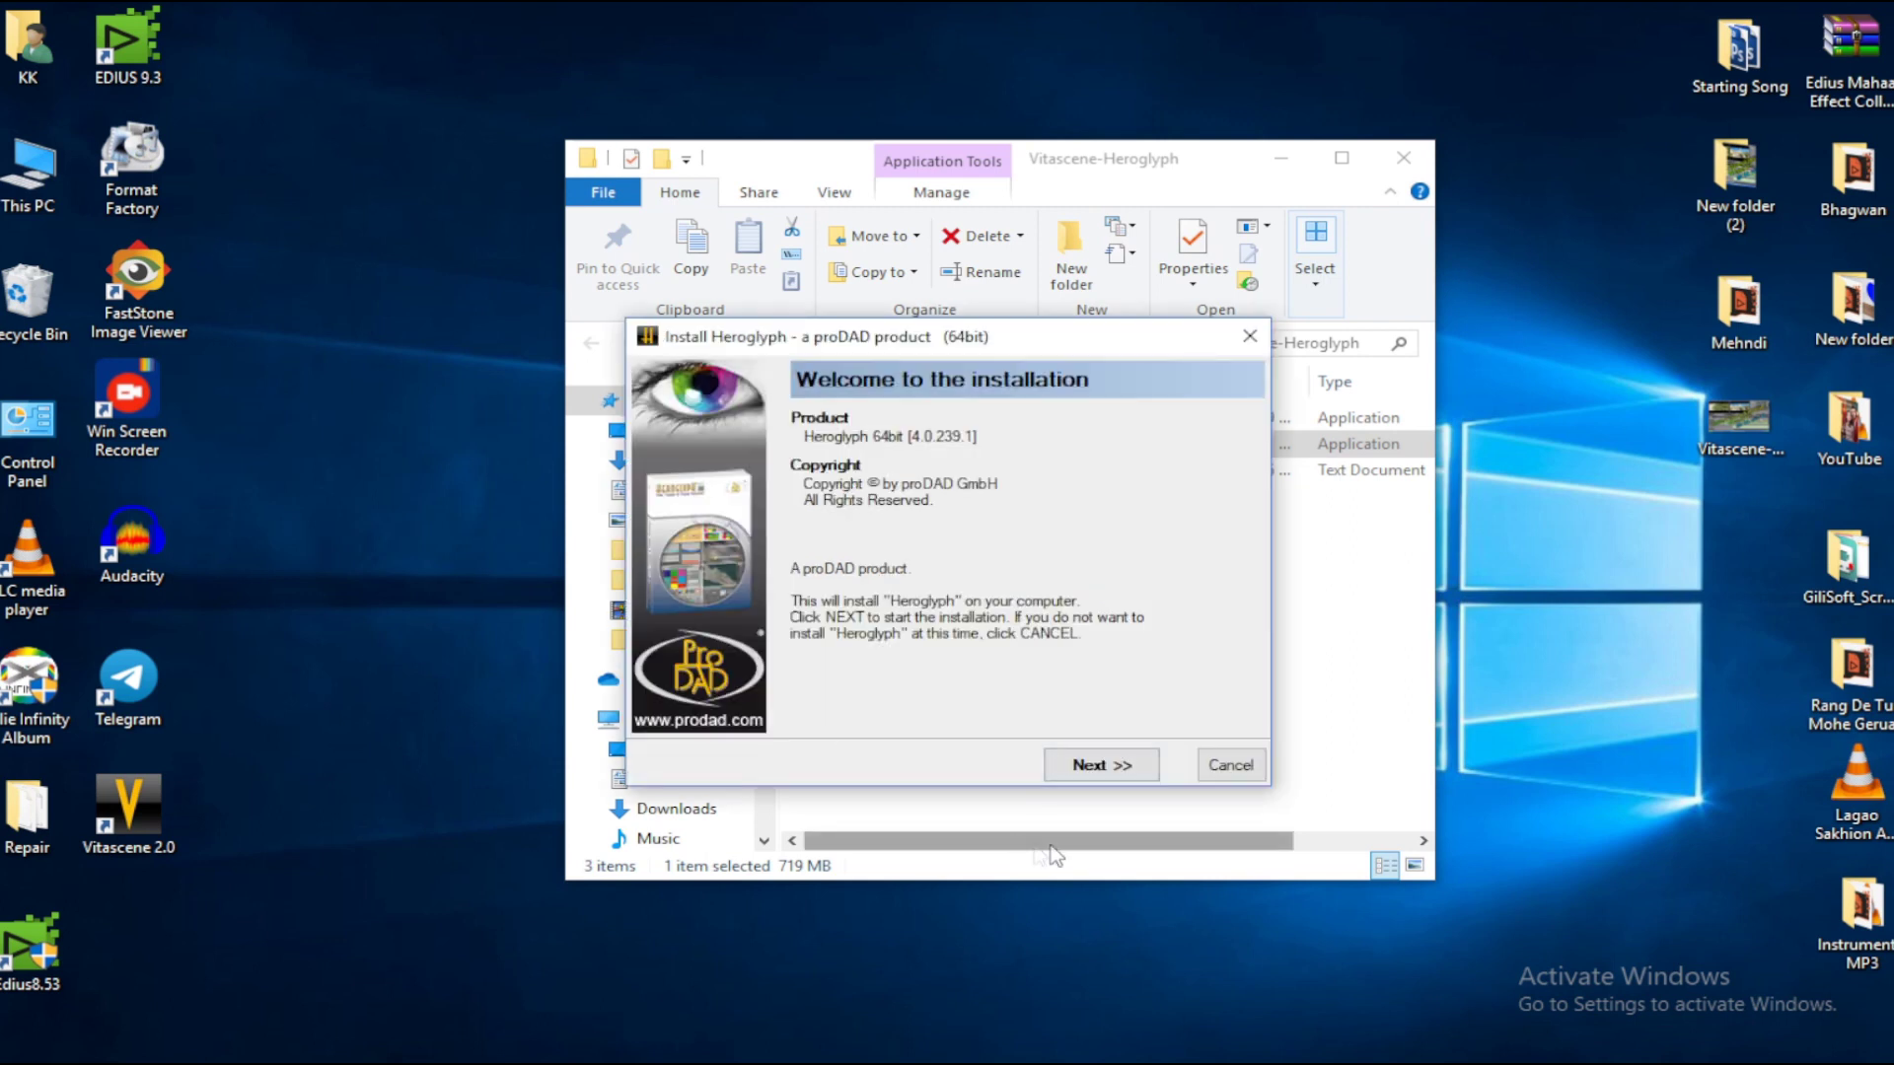
pyautogui.click(1103, 767)
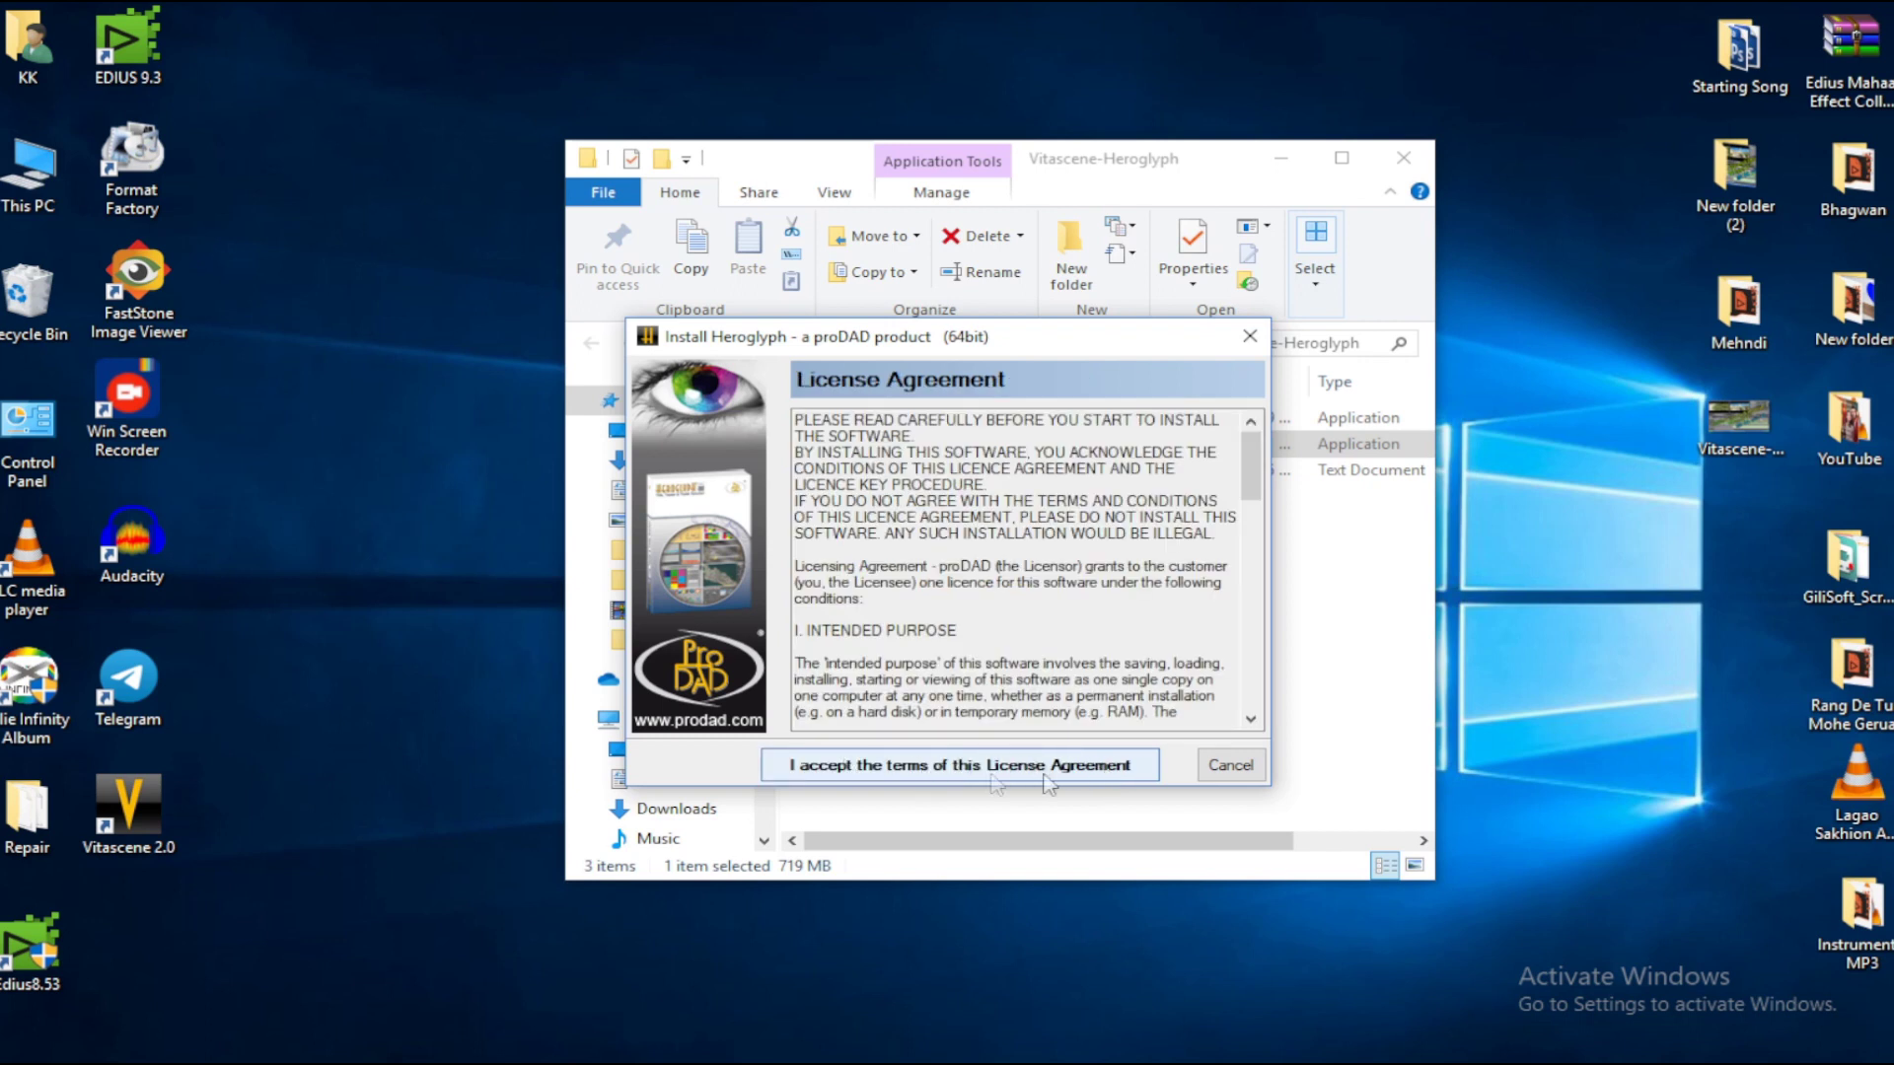
pyautogui.click(1036, 774)
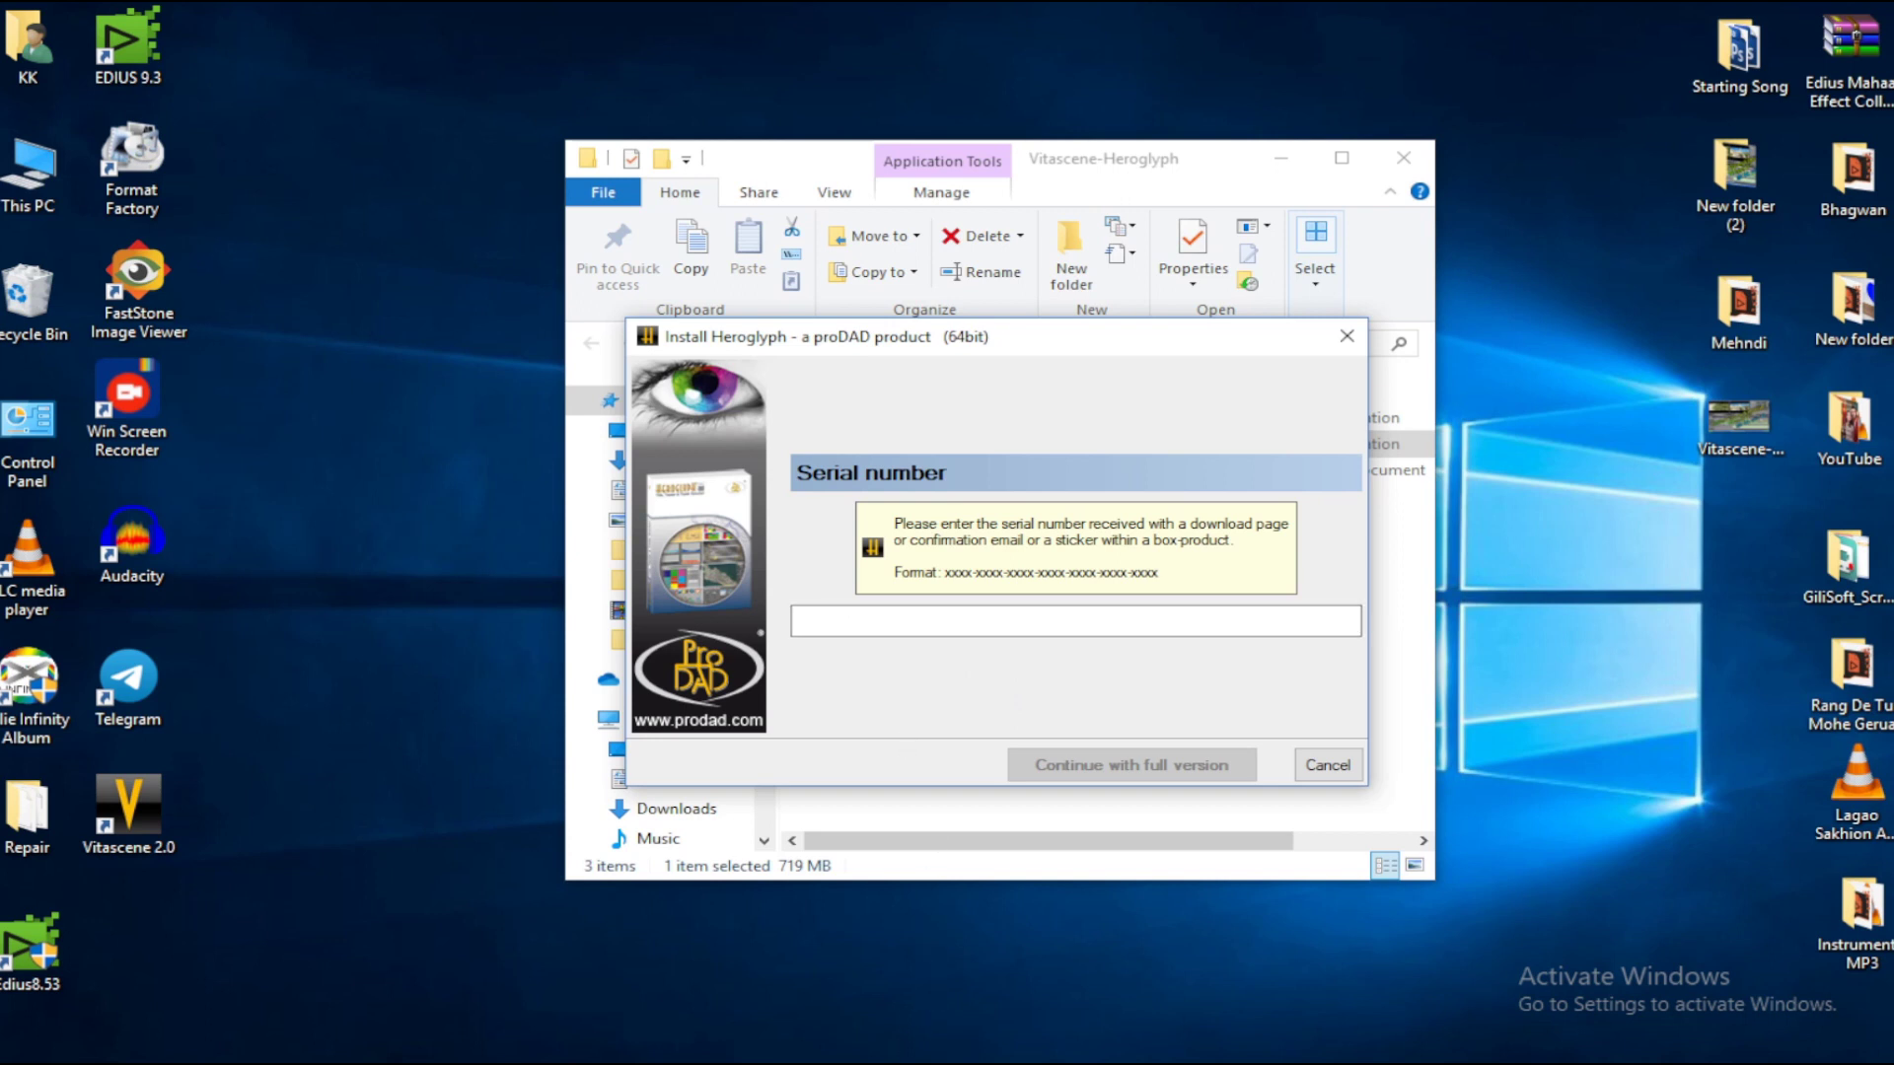
# Step: Copy the HeroGliph serial key from the Keys file into the installer's serial number field and continue with the full version
pyautogui.click(872, 1059)
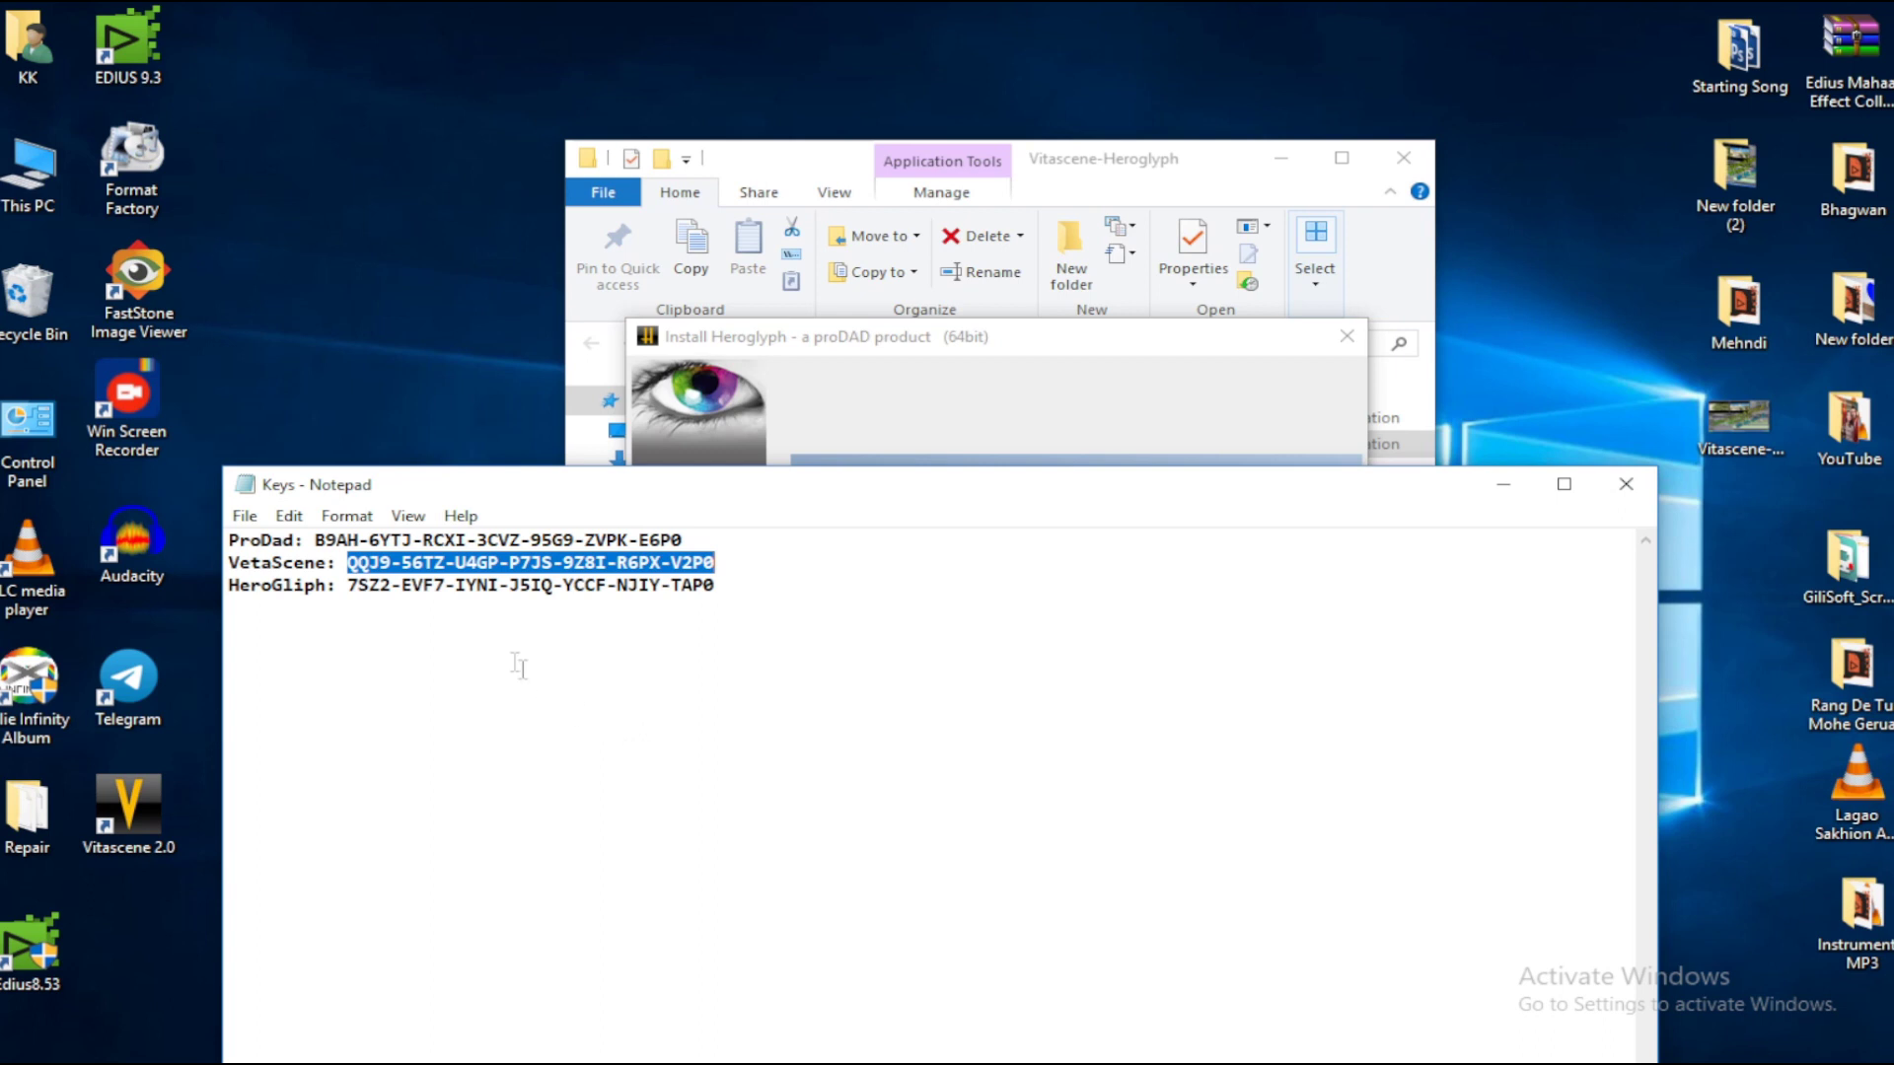
pyautogui.moveTo(349, 590); pyautogui.dragTo(746, 593)
pyautogui.hotkey('ctrl', 'c')
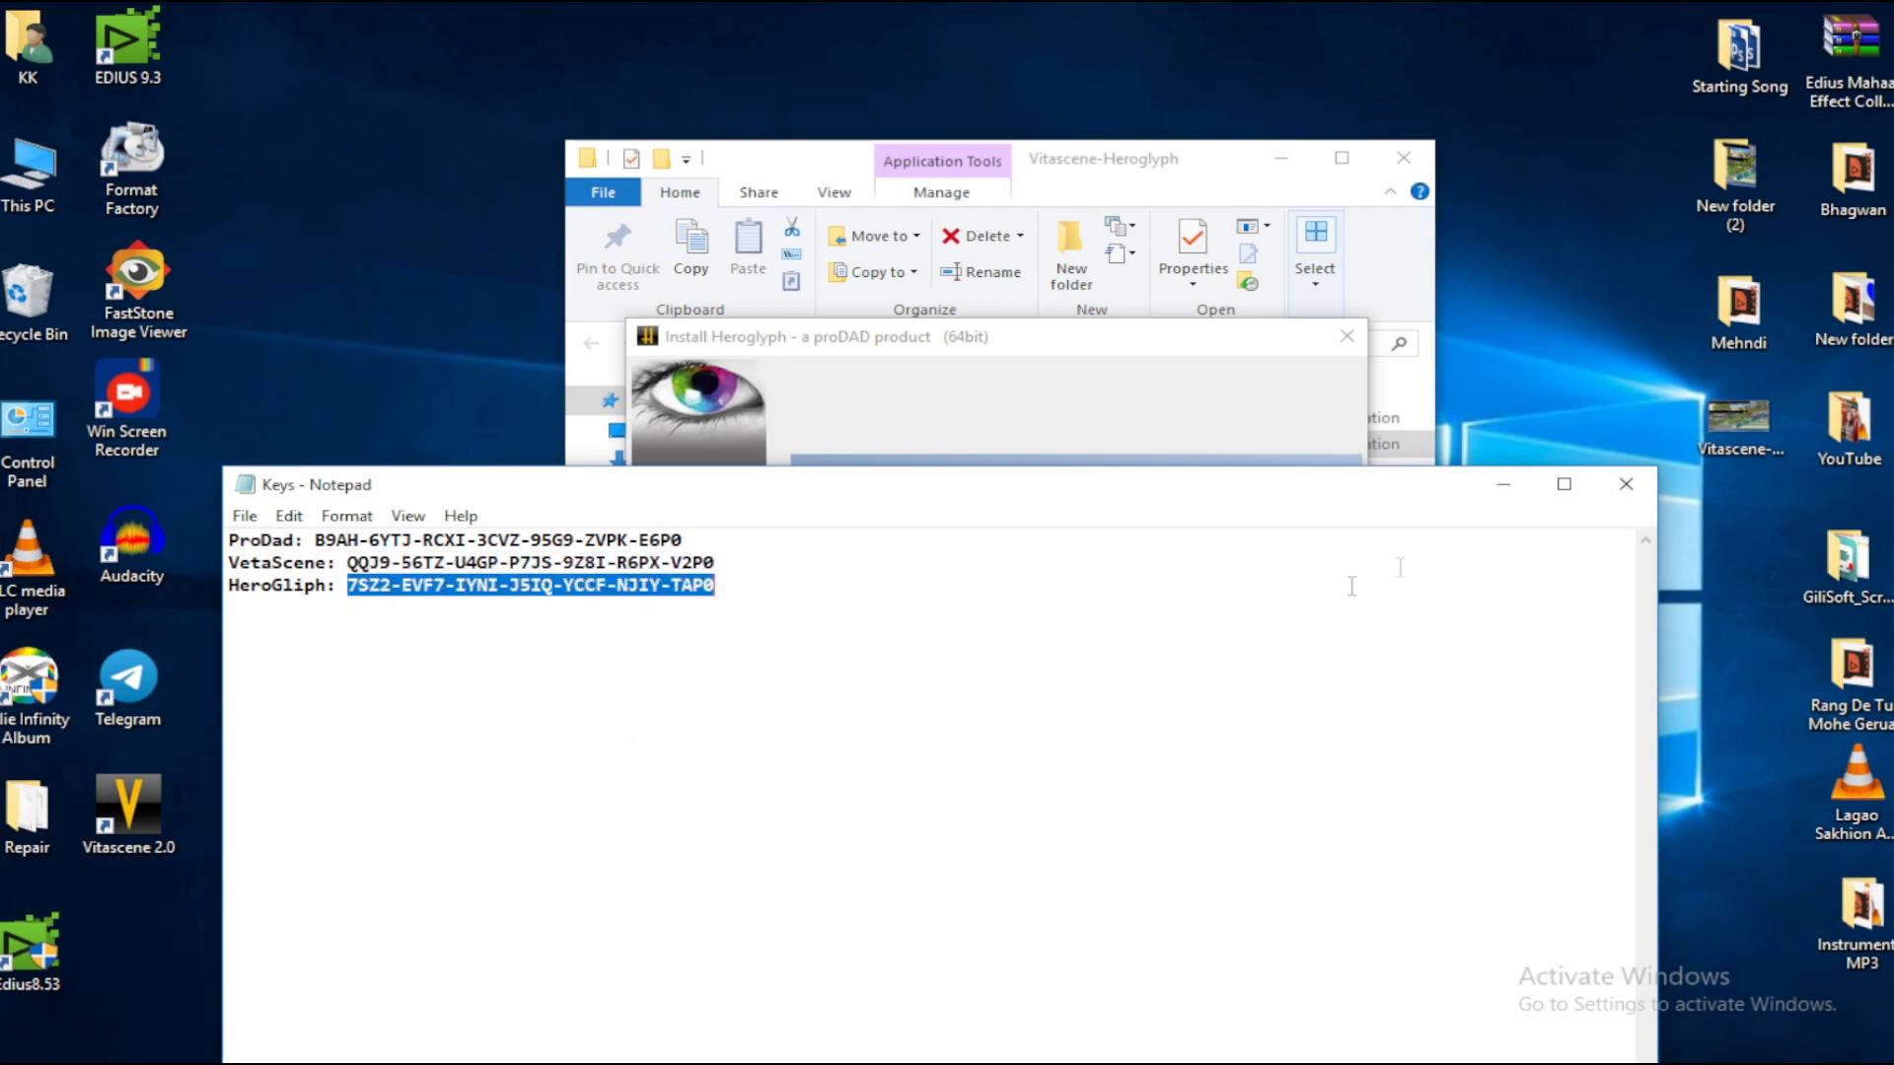
pyautogui.click(1504, 485)
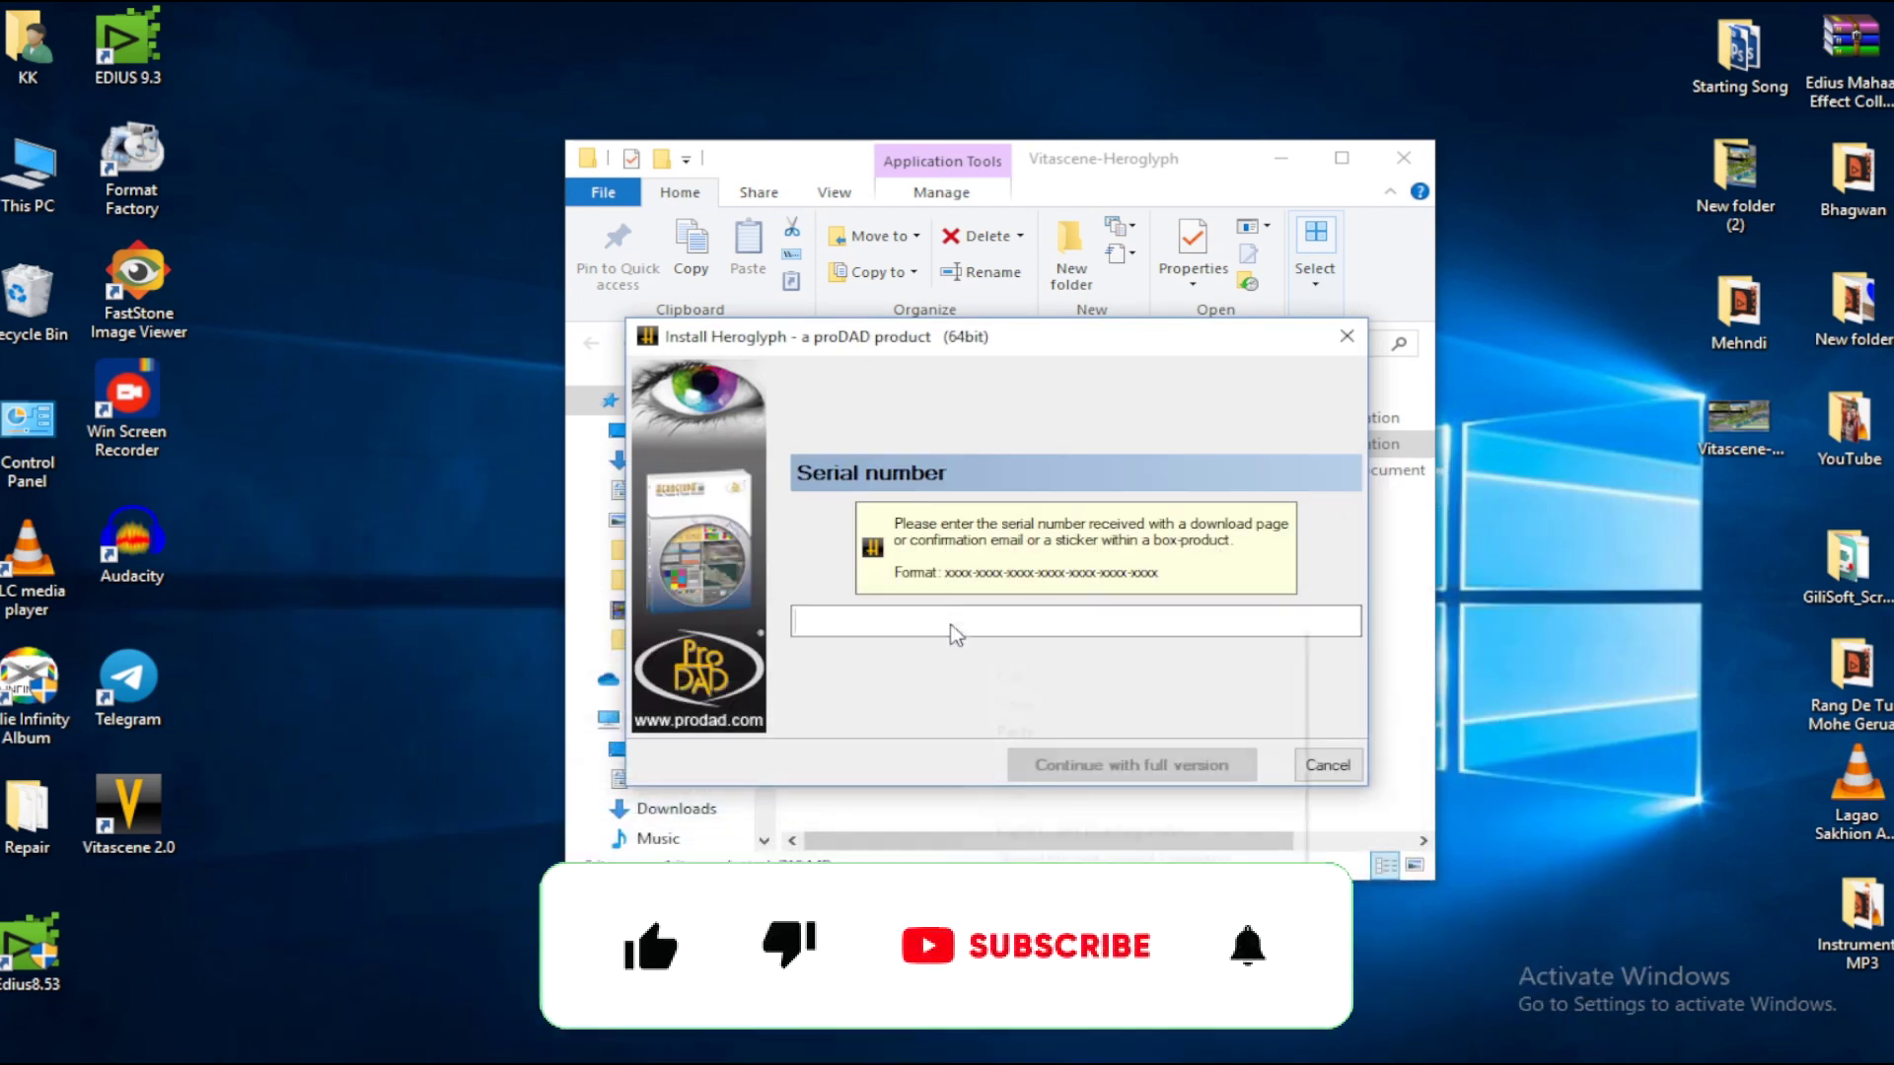
pyautogui.rightClick(953, 624)
pyautogui.click(1012, 727)
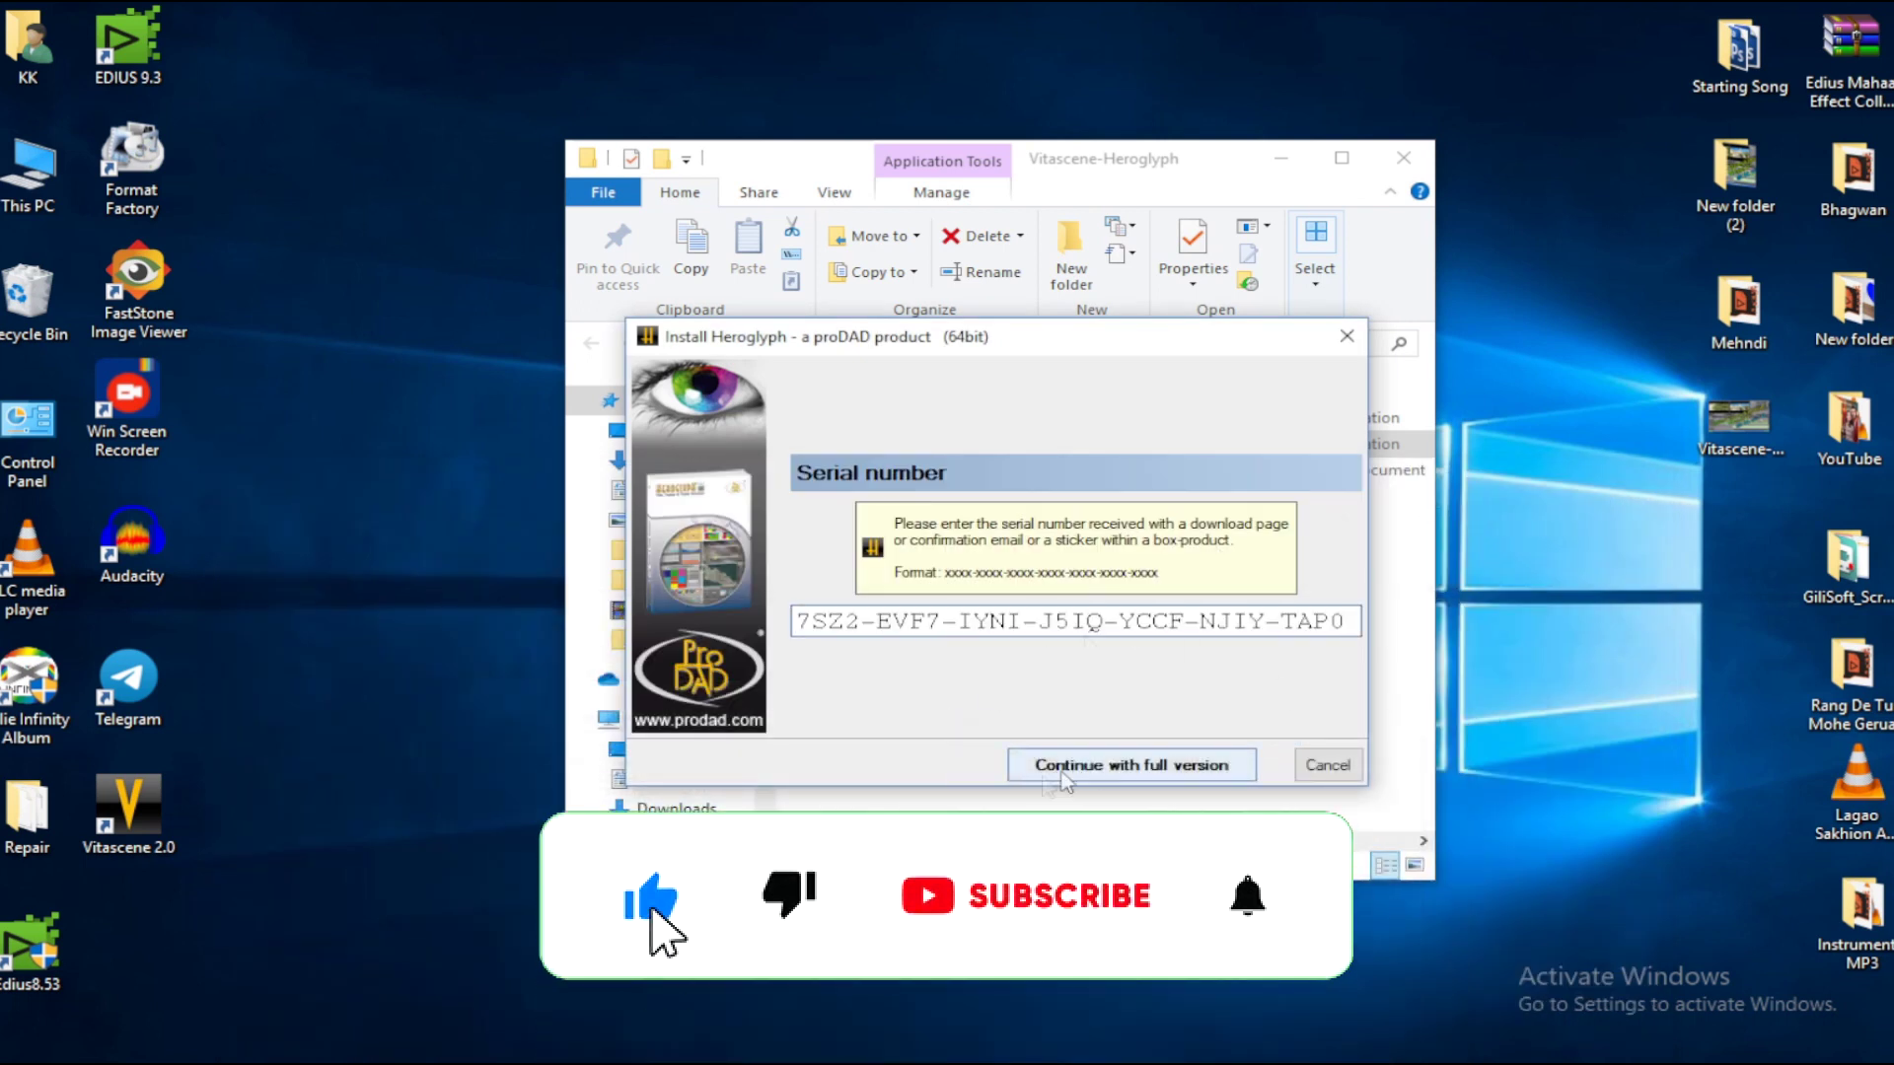
pyautogui.click(1186, 775)
# Step: Install Heroglyph in the default directory with the Edius 8.00, Edius 9.00, DirectX Media and OFX plug-ins, and exit the installer
pyautogui.click(1196, 769)
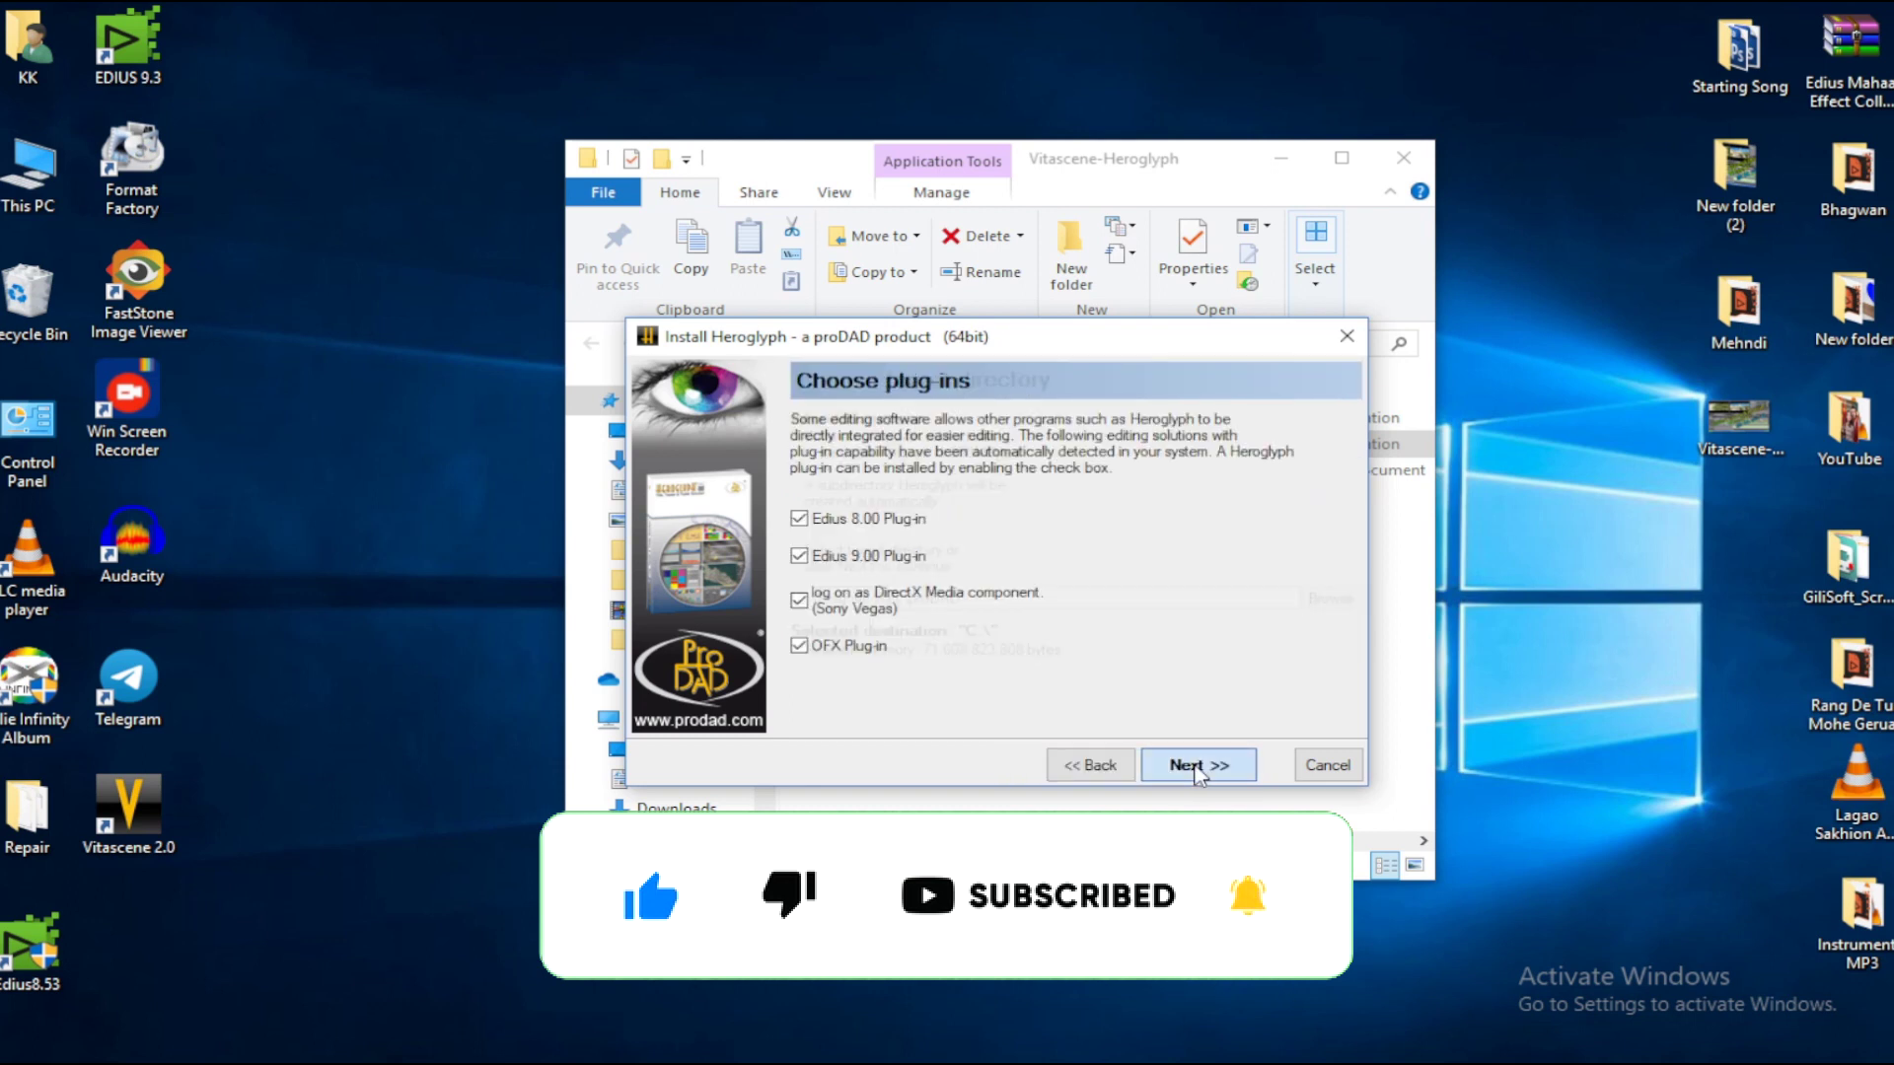
pyautogui.click(1197, 769)
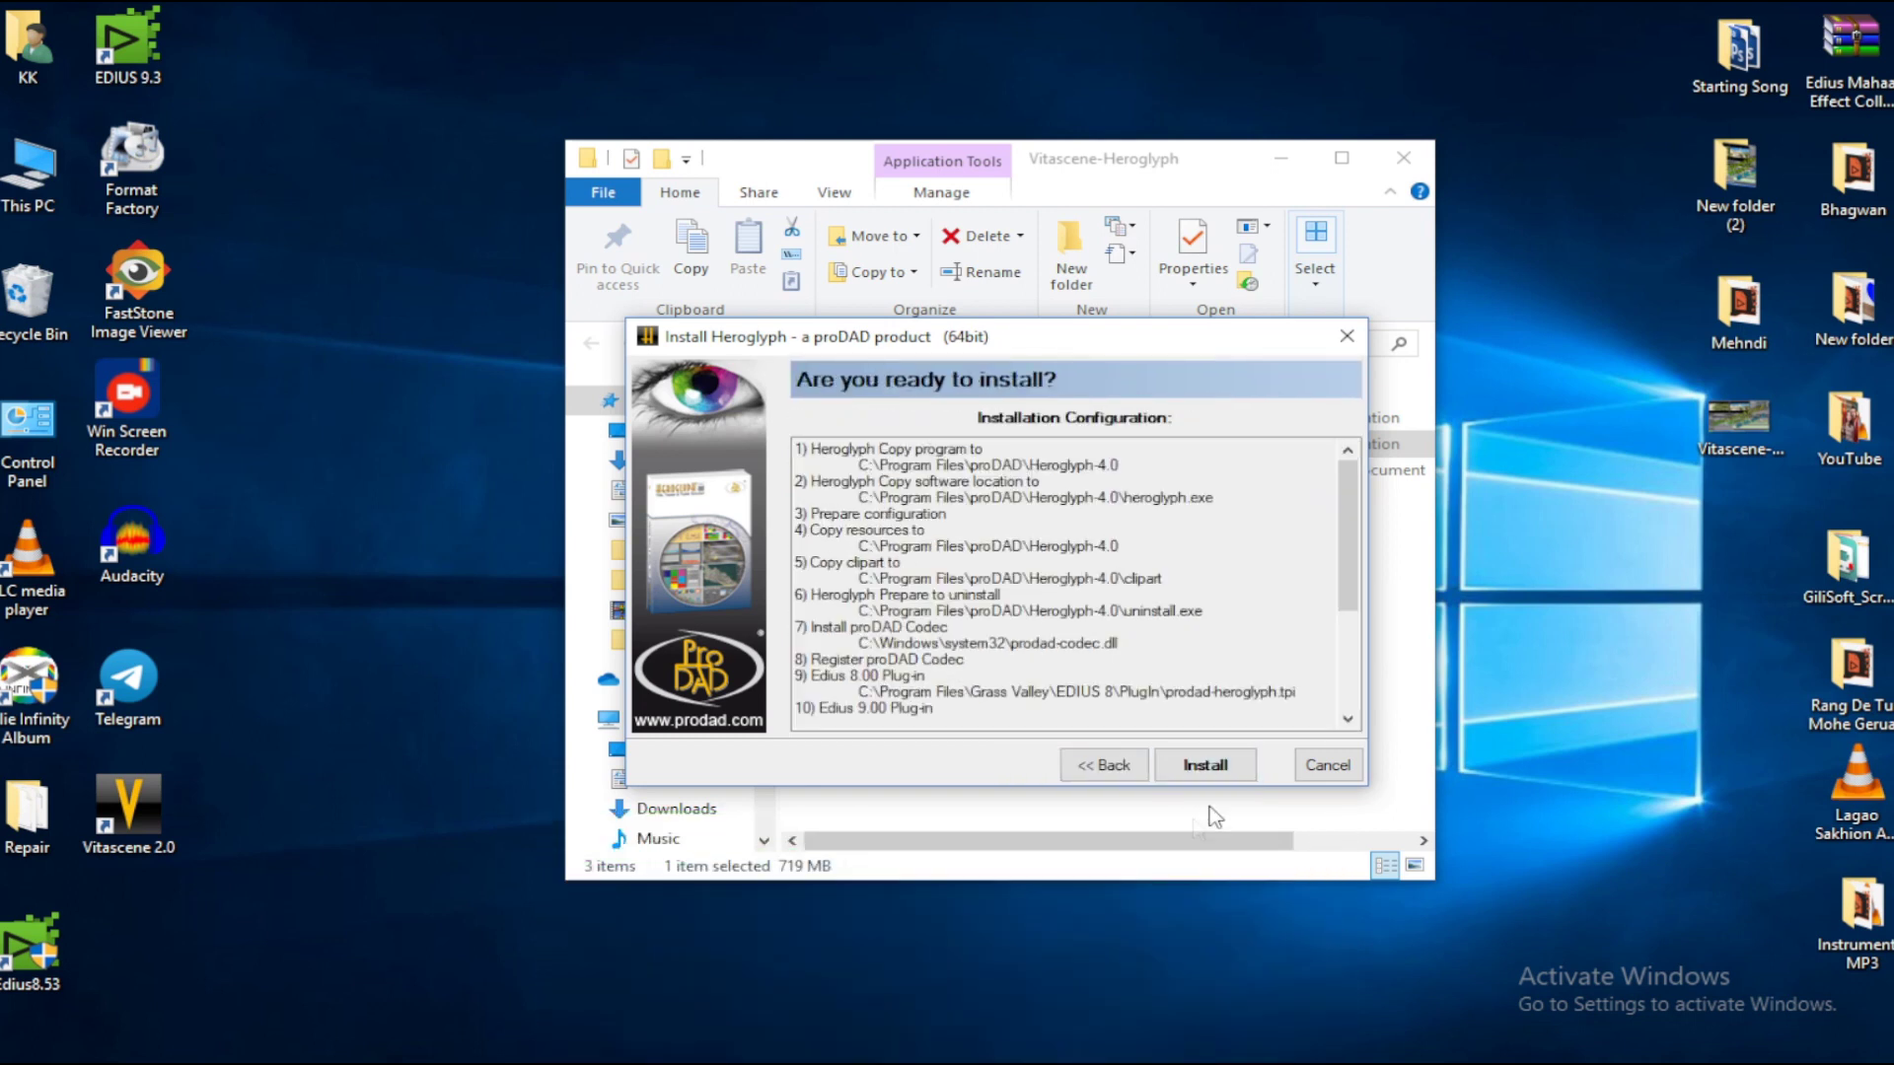
pyautogui.click(1213, 766)
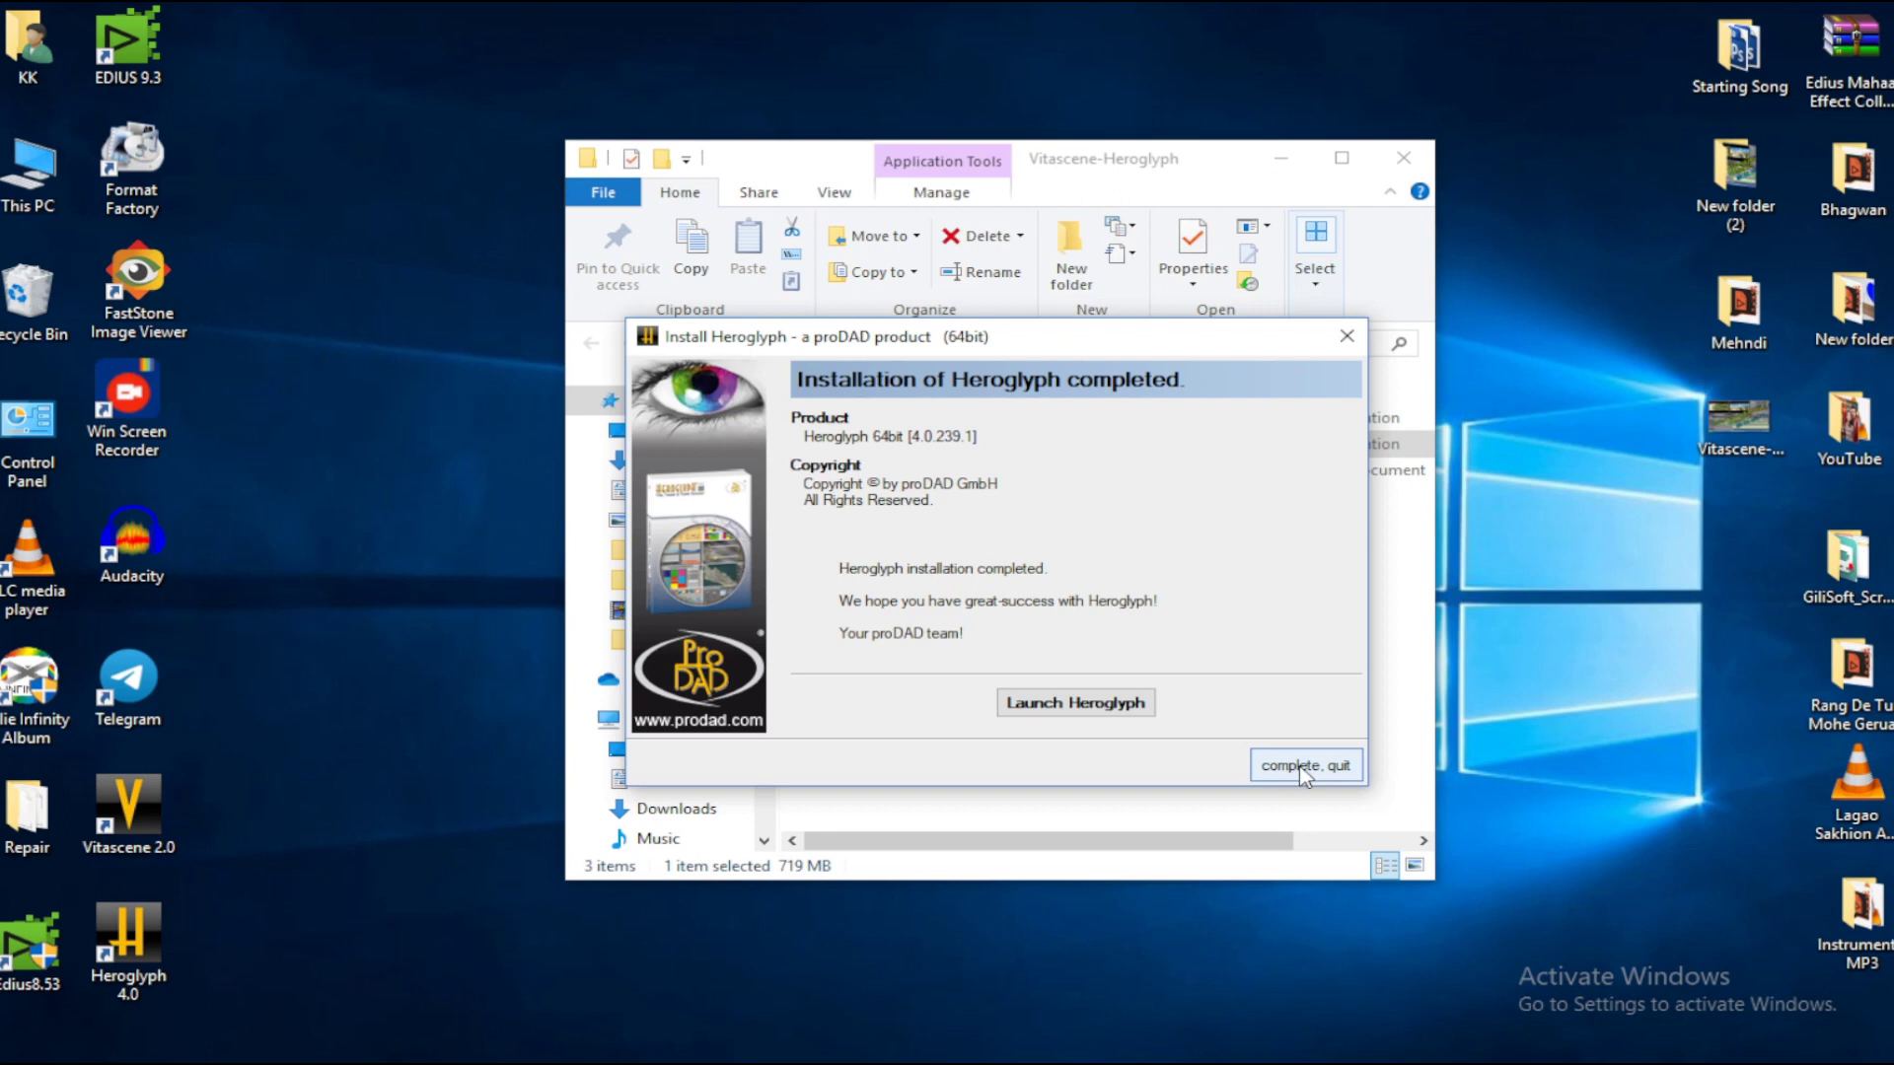
pyautogui.click(1304, 767)
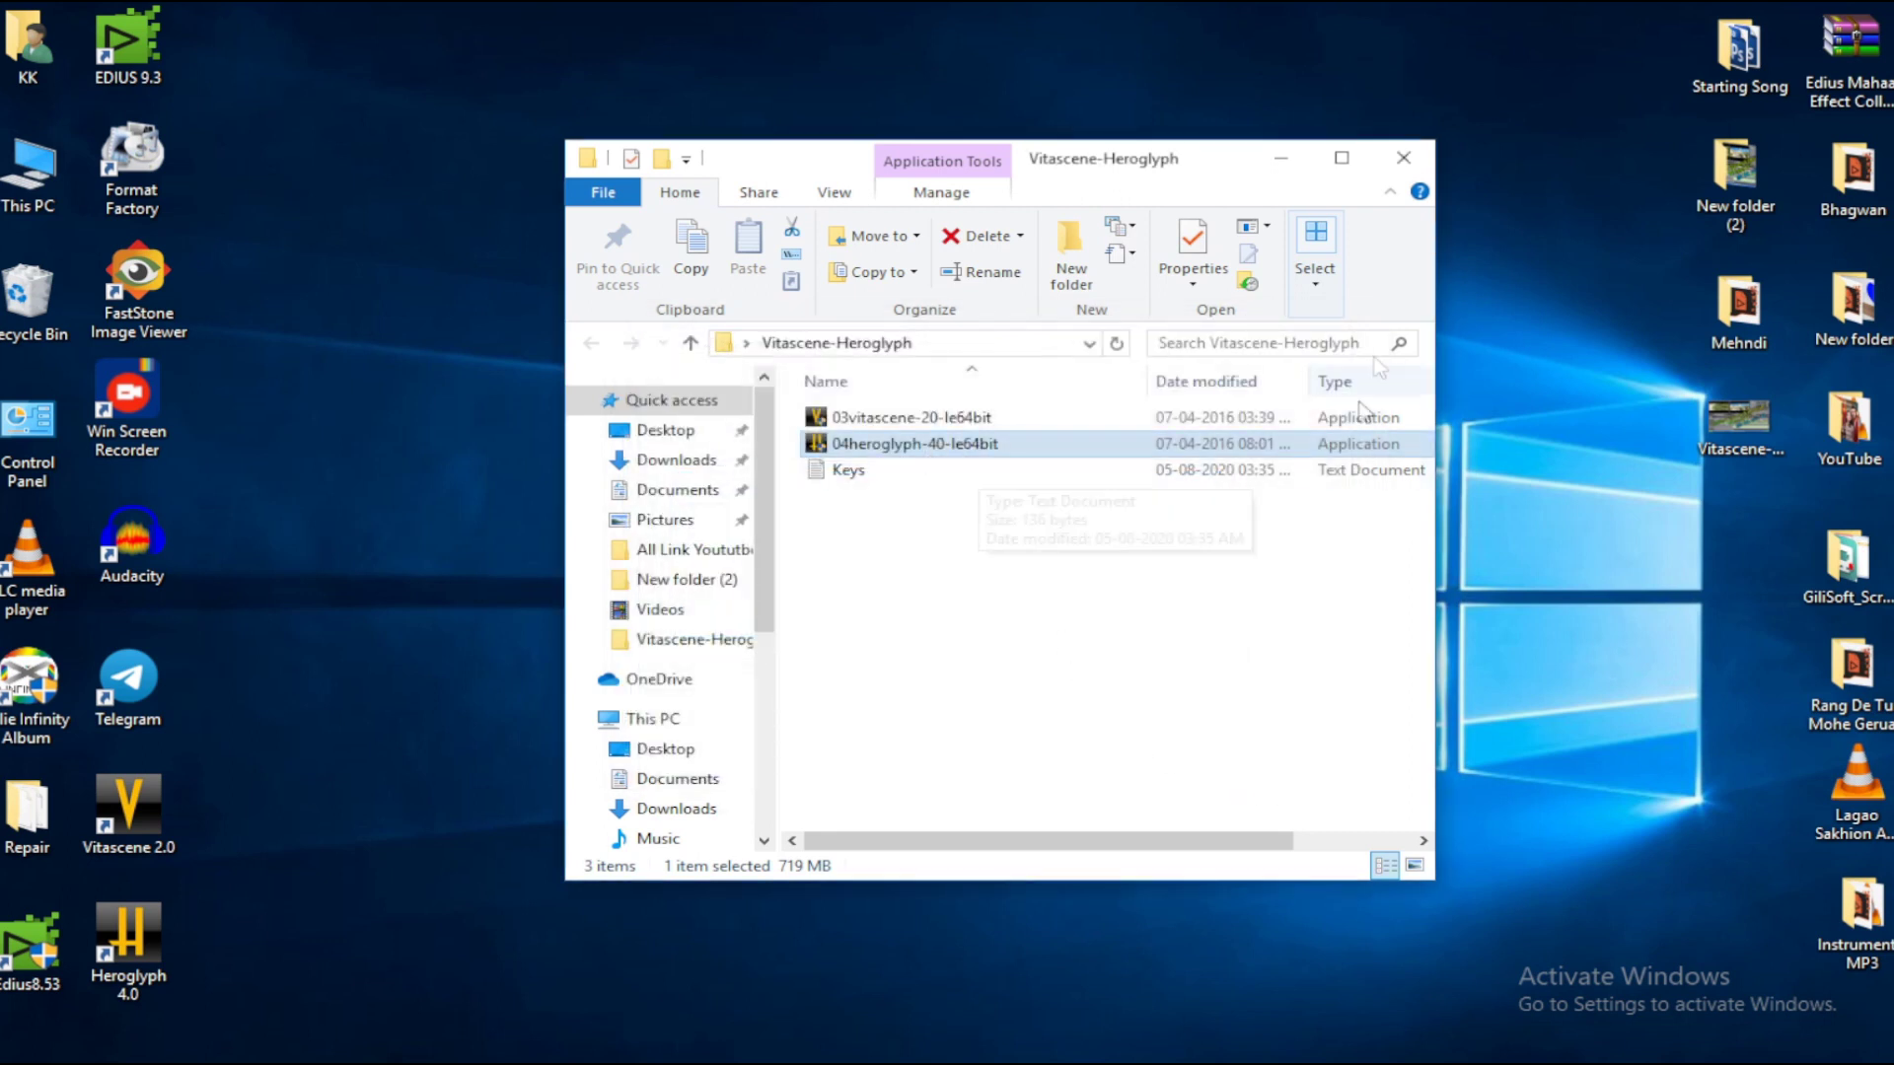
# Step: Close the Vitascene-Heroglyph folder window and refresh the desktop
pyautogui.click(1405, 158)
pyautogui.rightClick(778, 754)
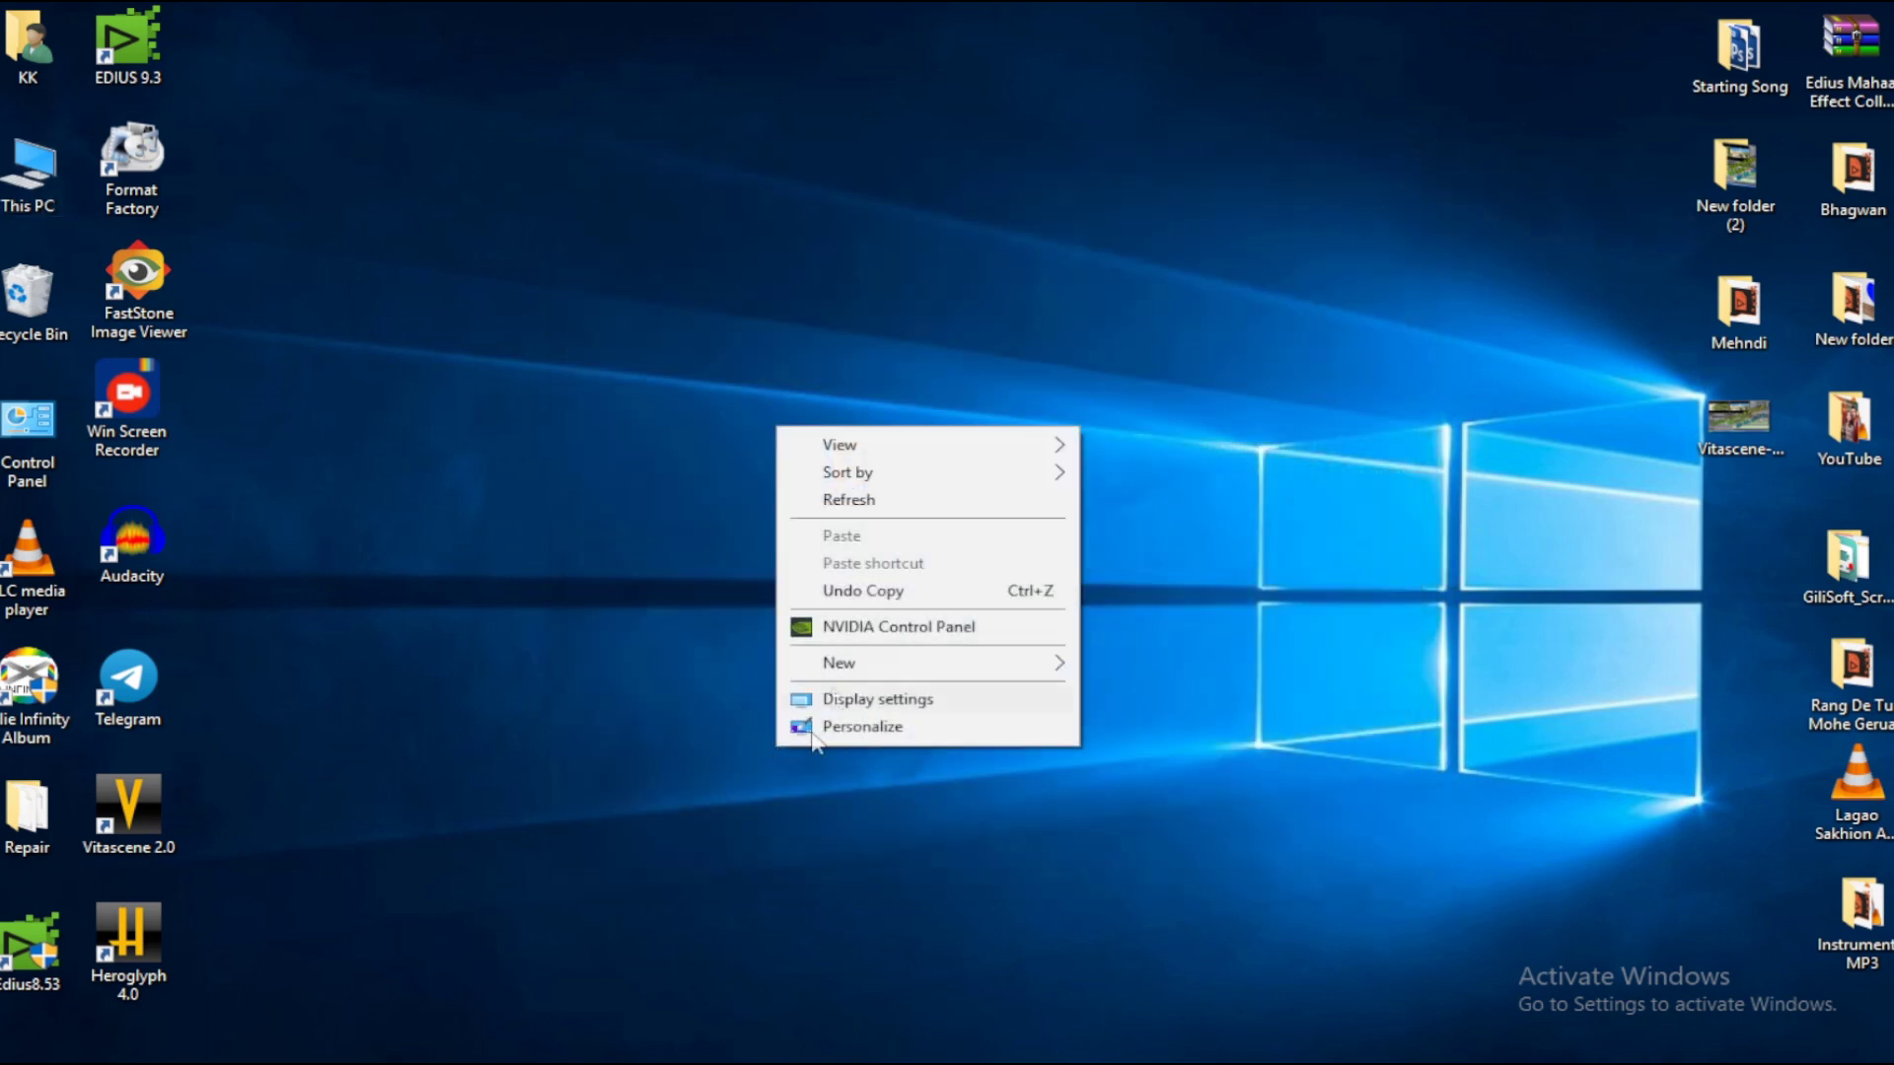
pyautogui.click(855, 502)
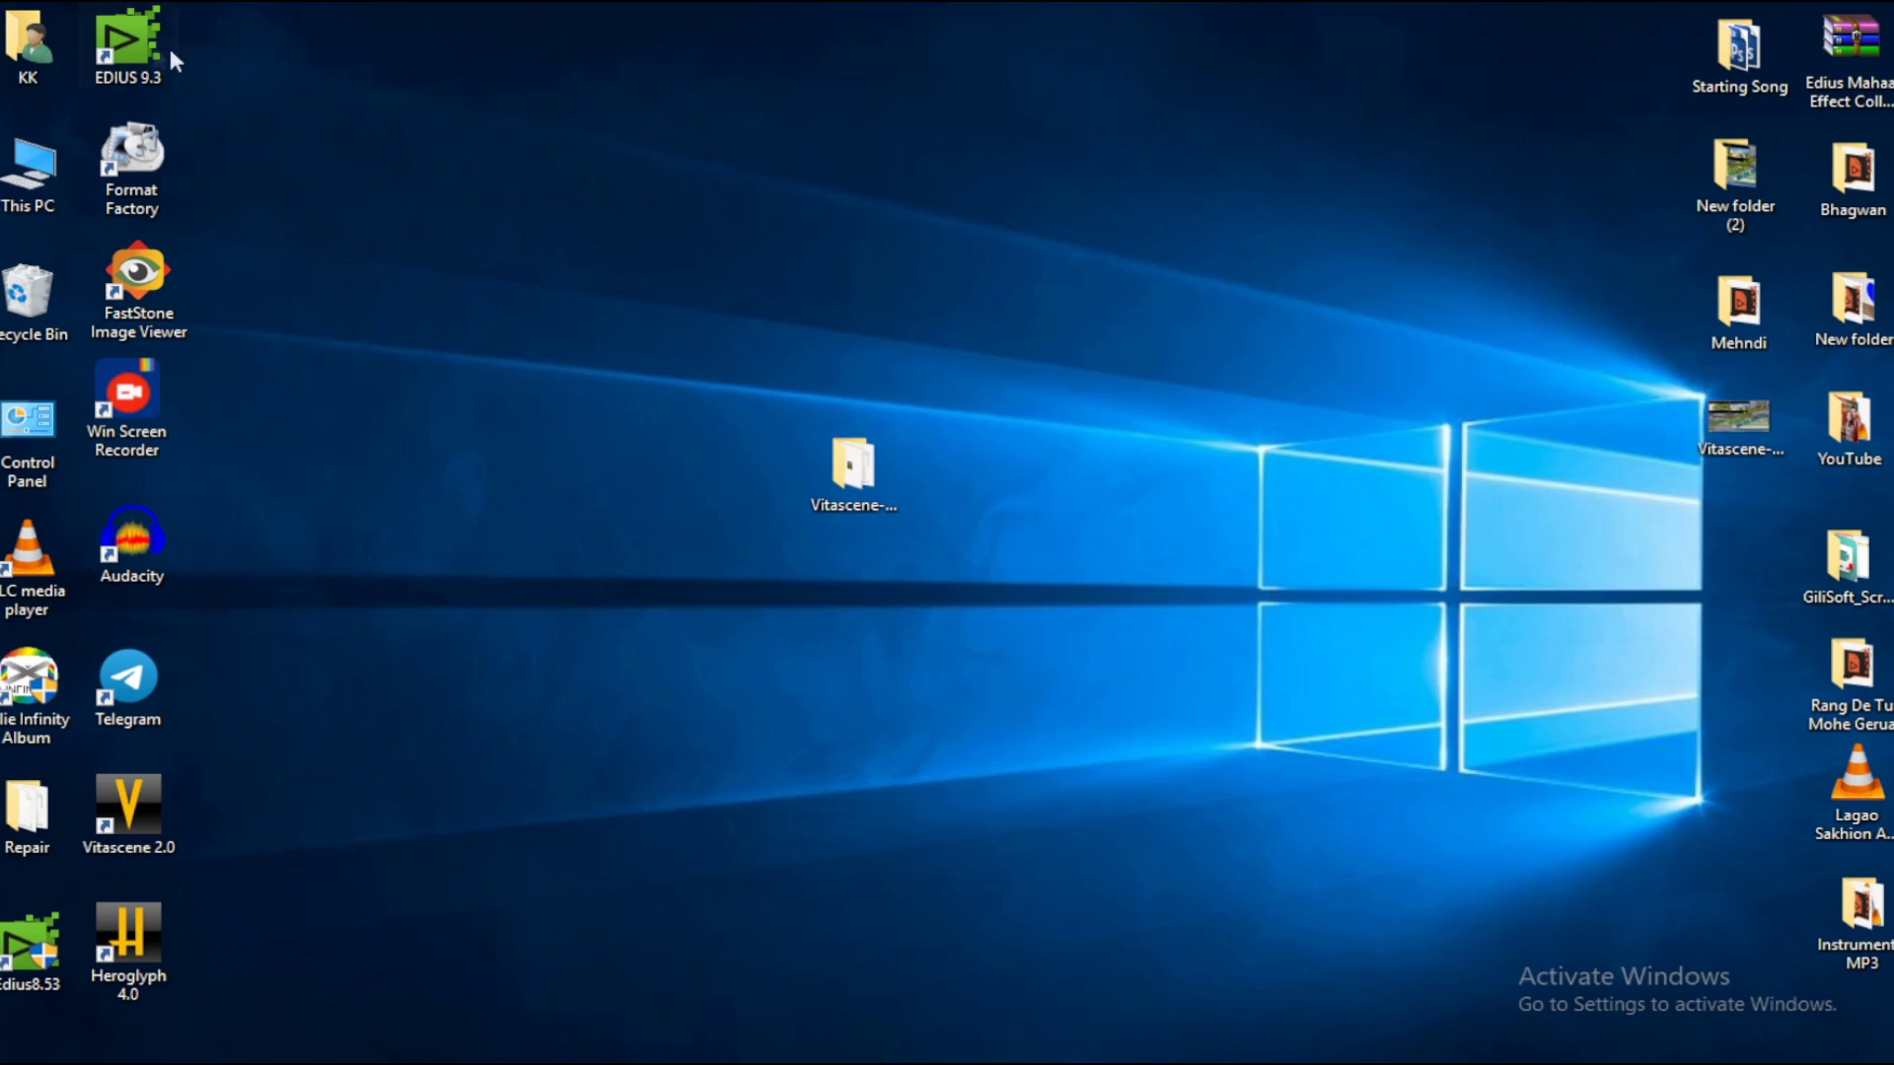
# Step: Launch EDIUS 9.3 and open the recent project All Party Mixing_Youtube
pyautogui.doubleClick(128, 49)
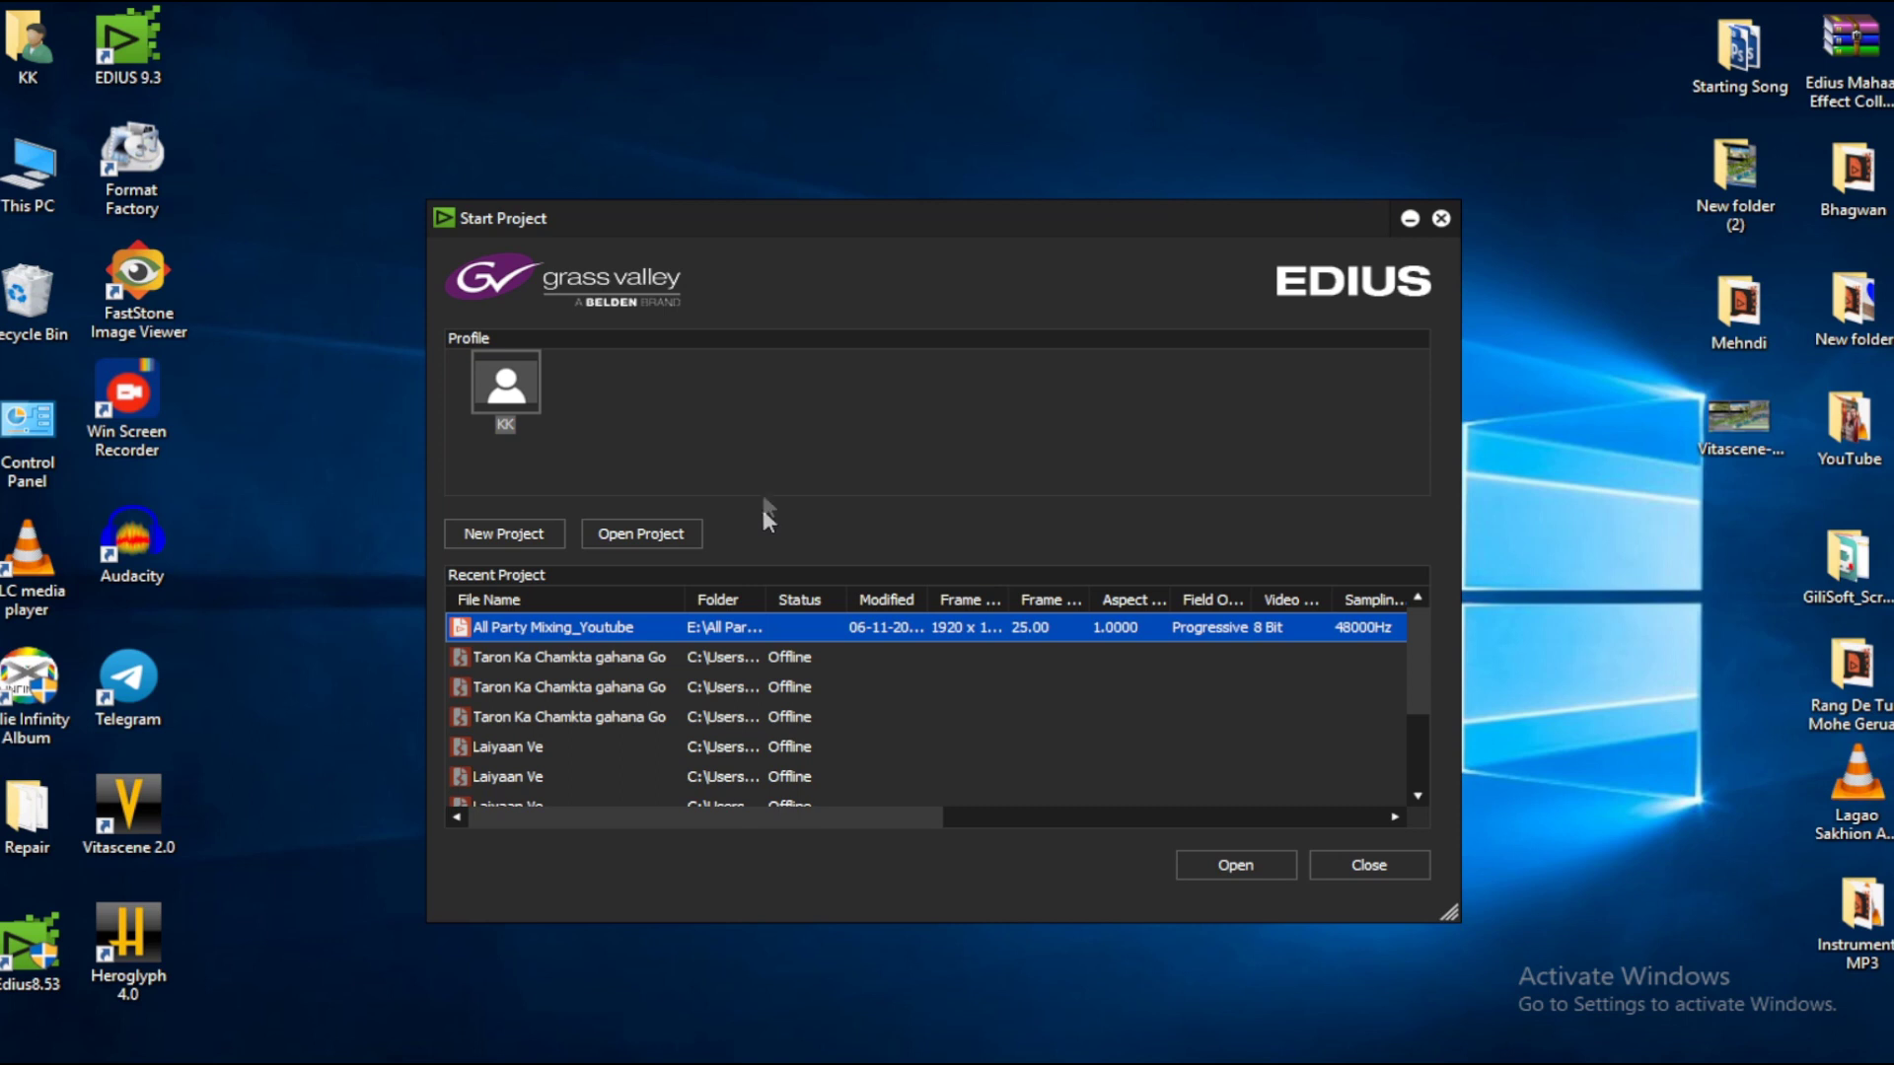
pyautogui.doubleClick(612, 629)
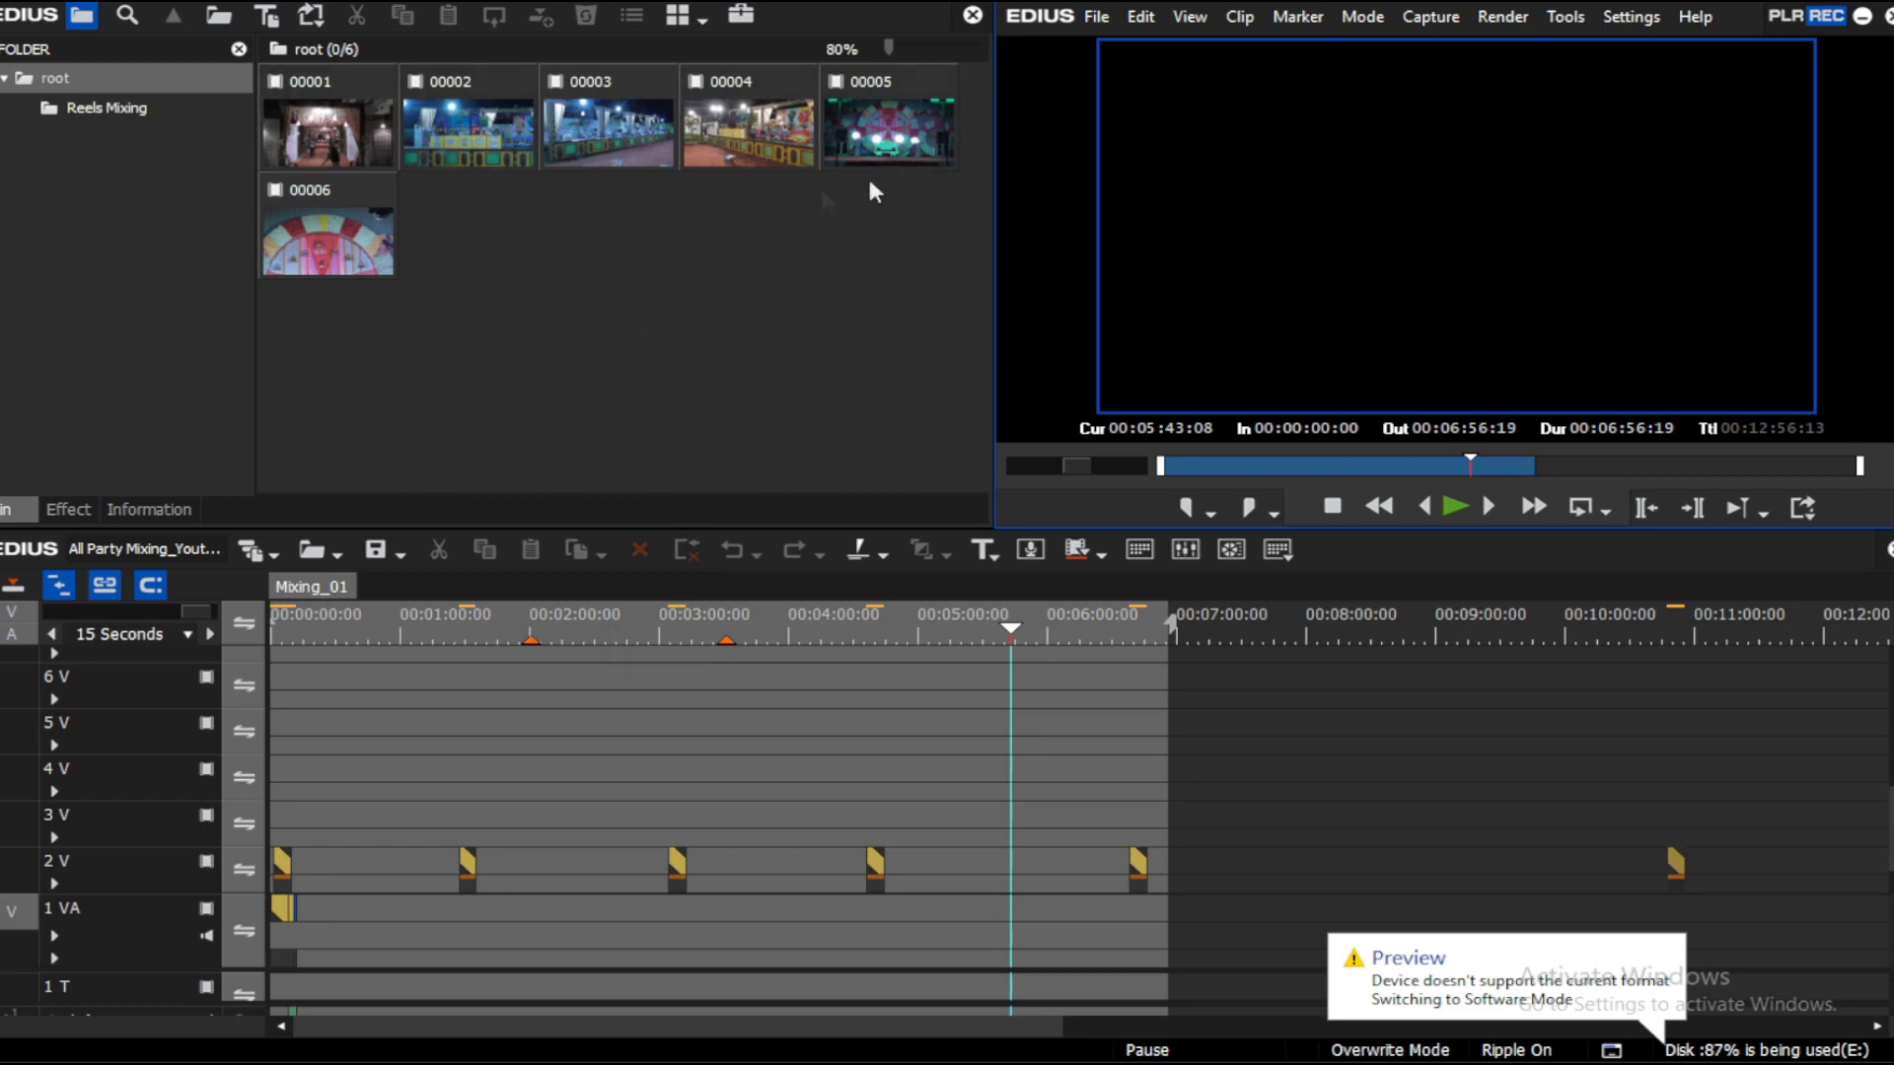
# Step: Place clip 00002 on the 1 VA track at about 00:02:14 and move the playhead to the clip's start
pyautogui.click(477, 629)
pyautogui.moveTo(477, 628); pyautogui.dragTo(590, 653)
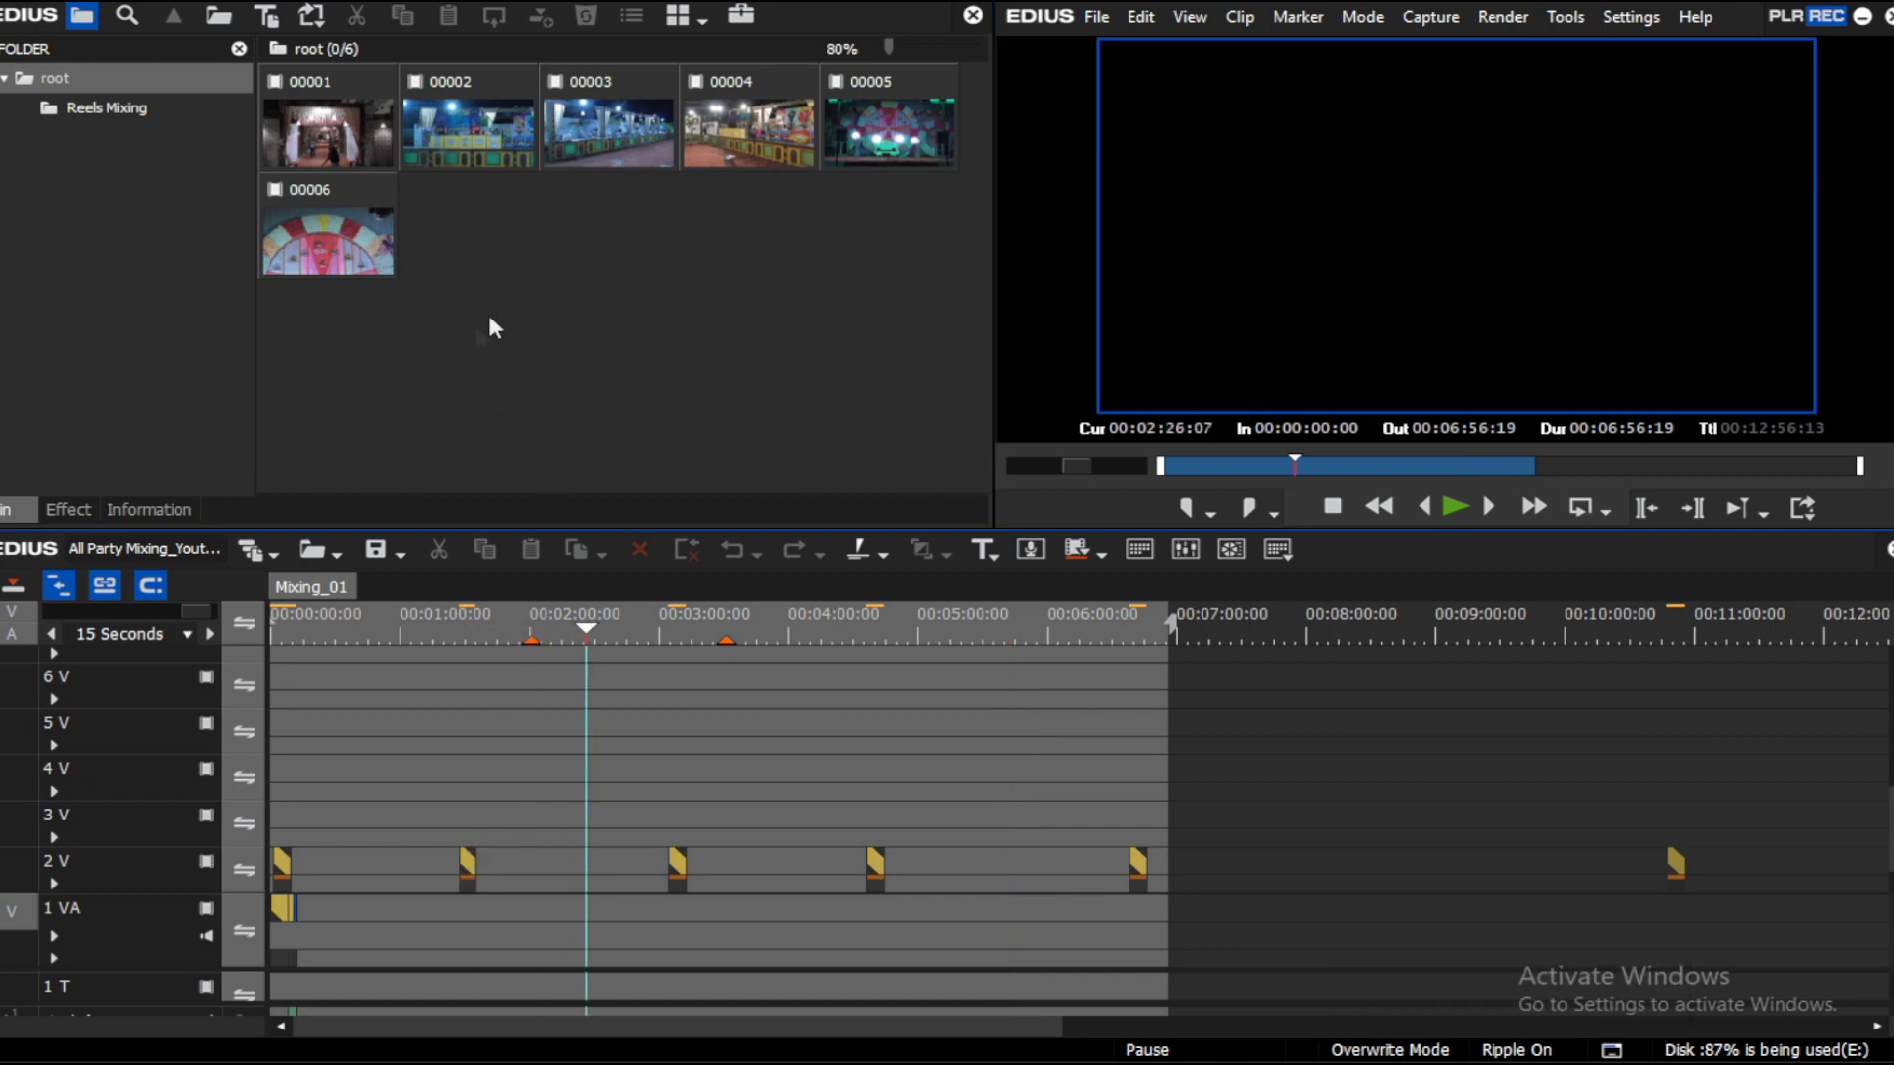
pyautogui.moveTo(449, 131); pyautogui.dragTo(553, 952)
pyautogui.moveTo(578, 909); pyautogui.dragTo(576, 912)
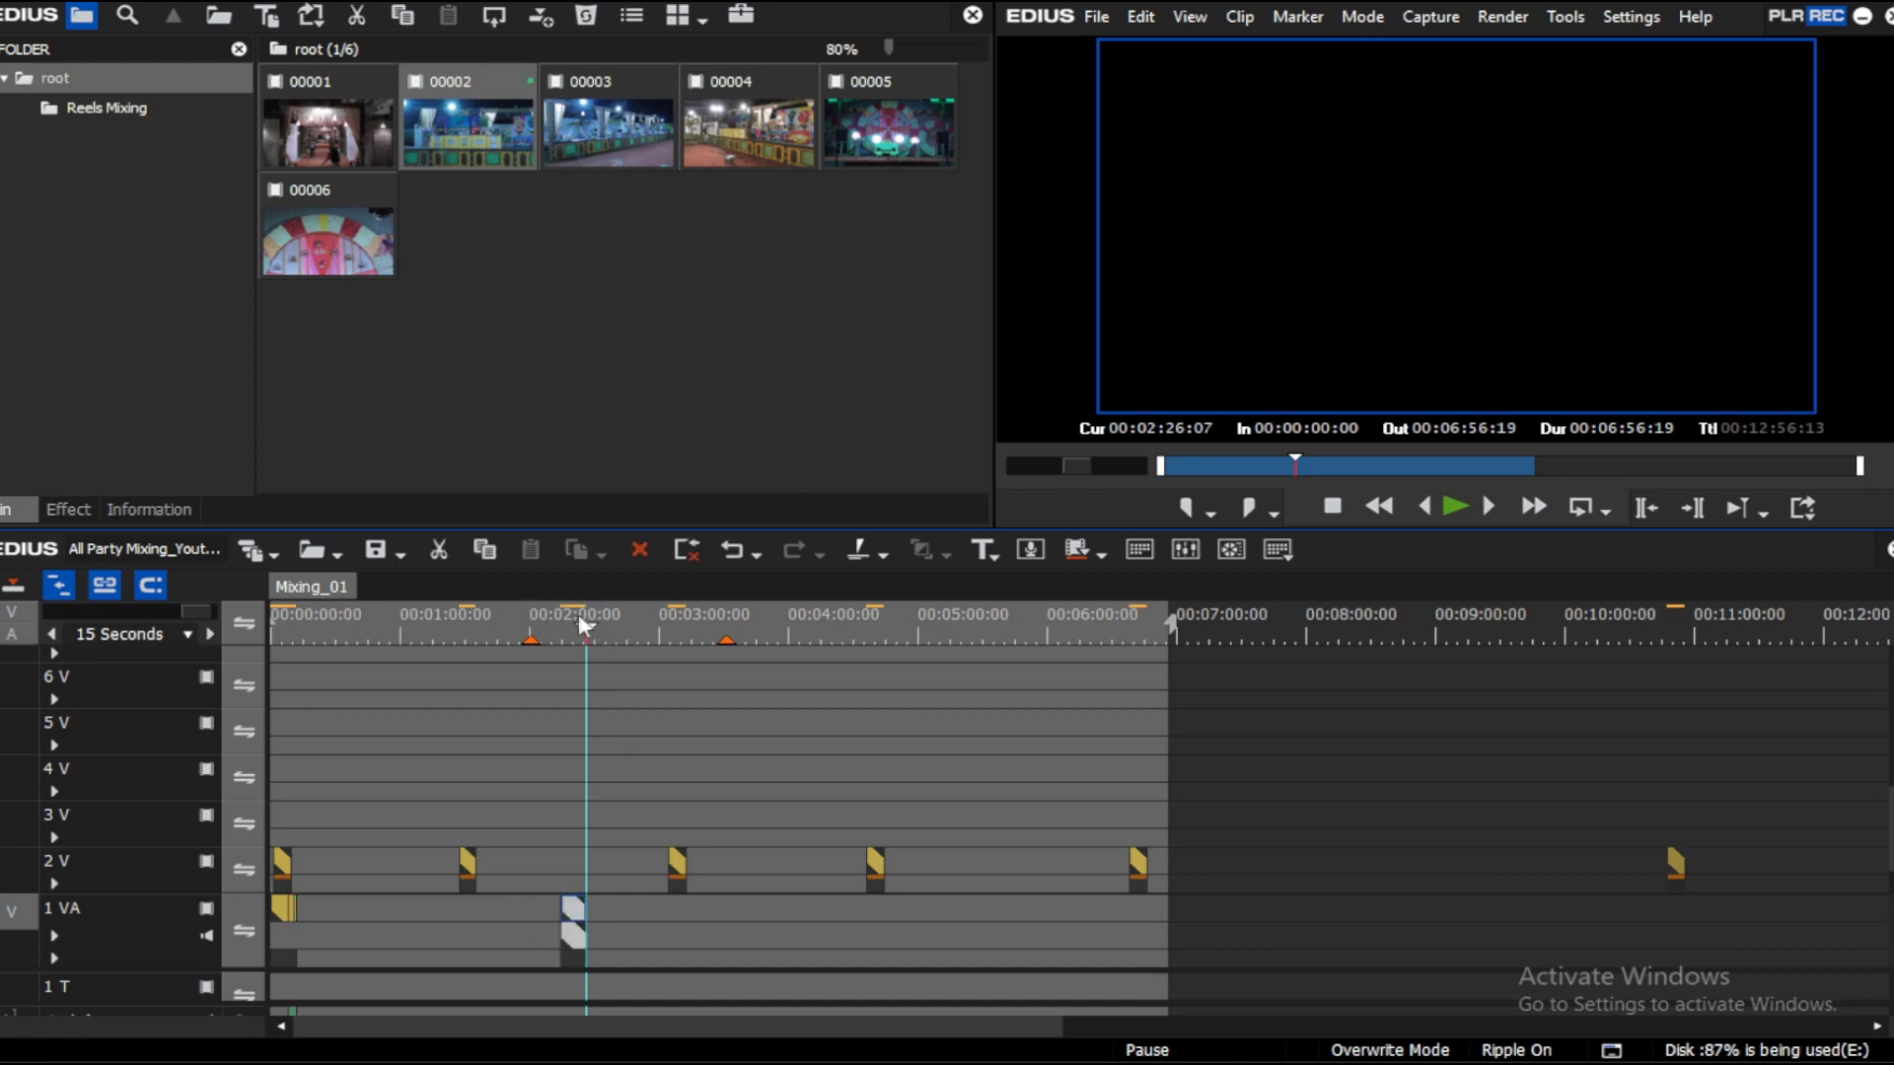
pyautogui.click(561, 631)
pyautogui.moveTo(197, 612); pyautogui.dragTo(138, 614)
pyautogui.moveTo(541, 634)
pyautogui.mouseDown()
pyautogui.moveTo(589, 631)
pyautogui.moveTo(560, 632)
pyautogui.mouseUp()
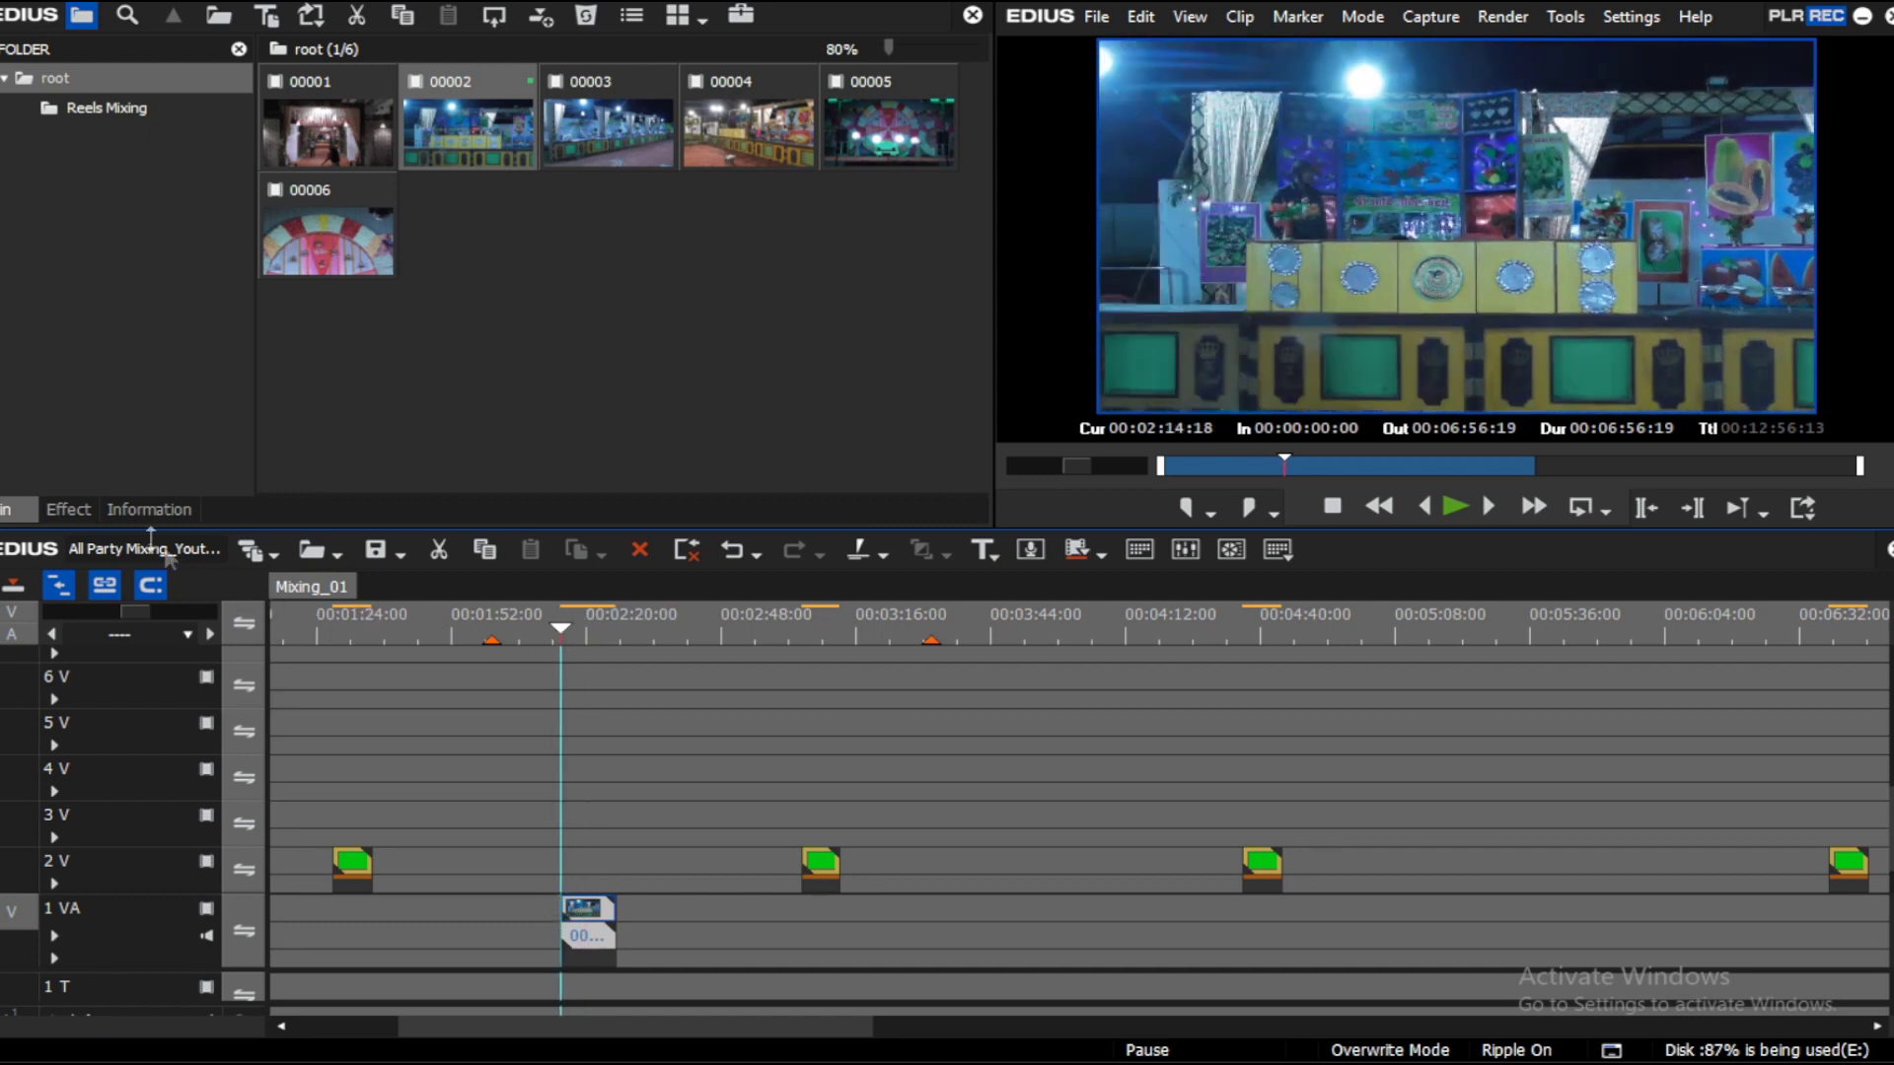
# Step: Display the proDAD video filters in the effects library
pyautogui.click(69, 509)
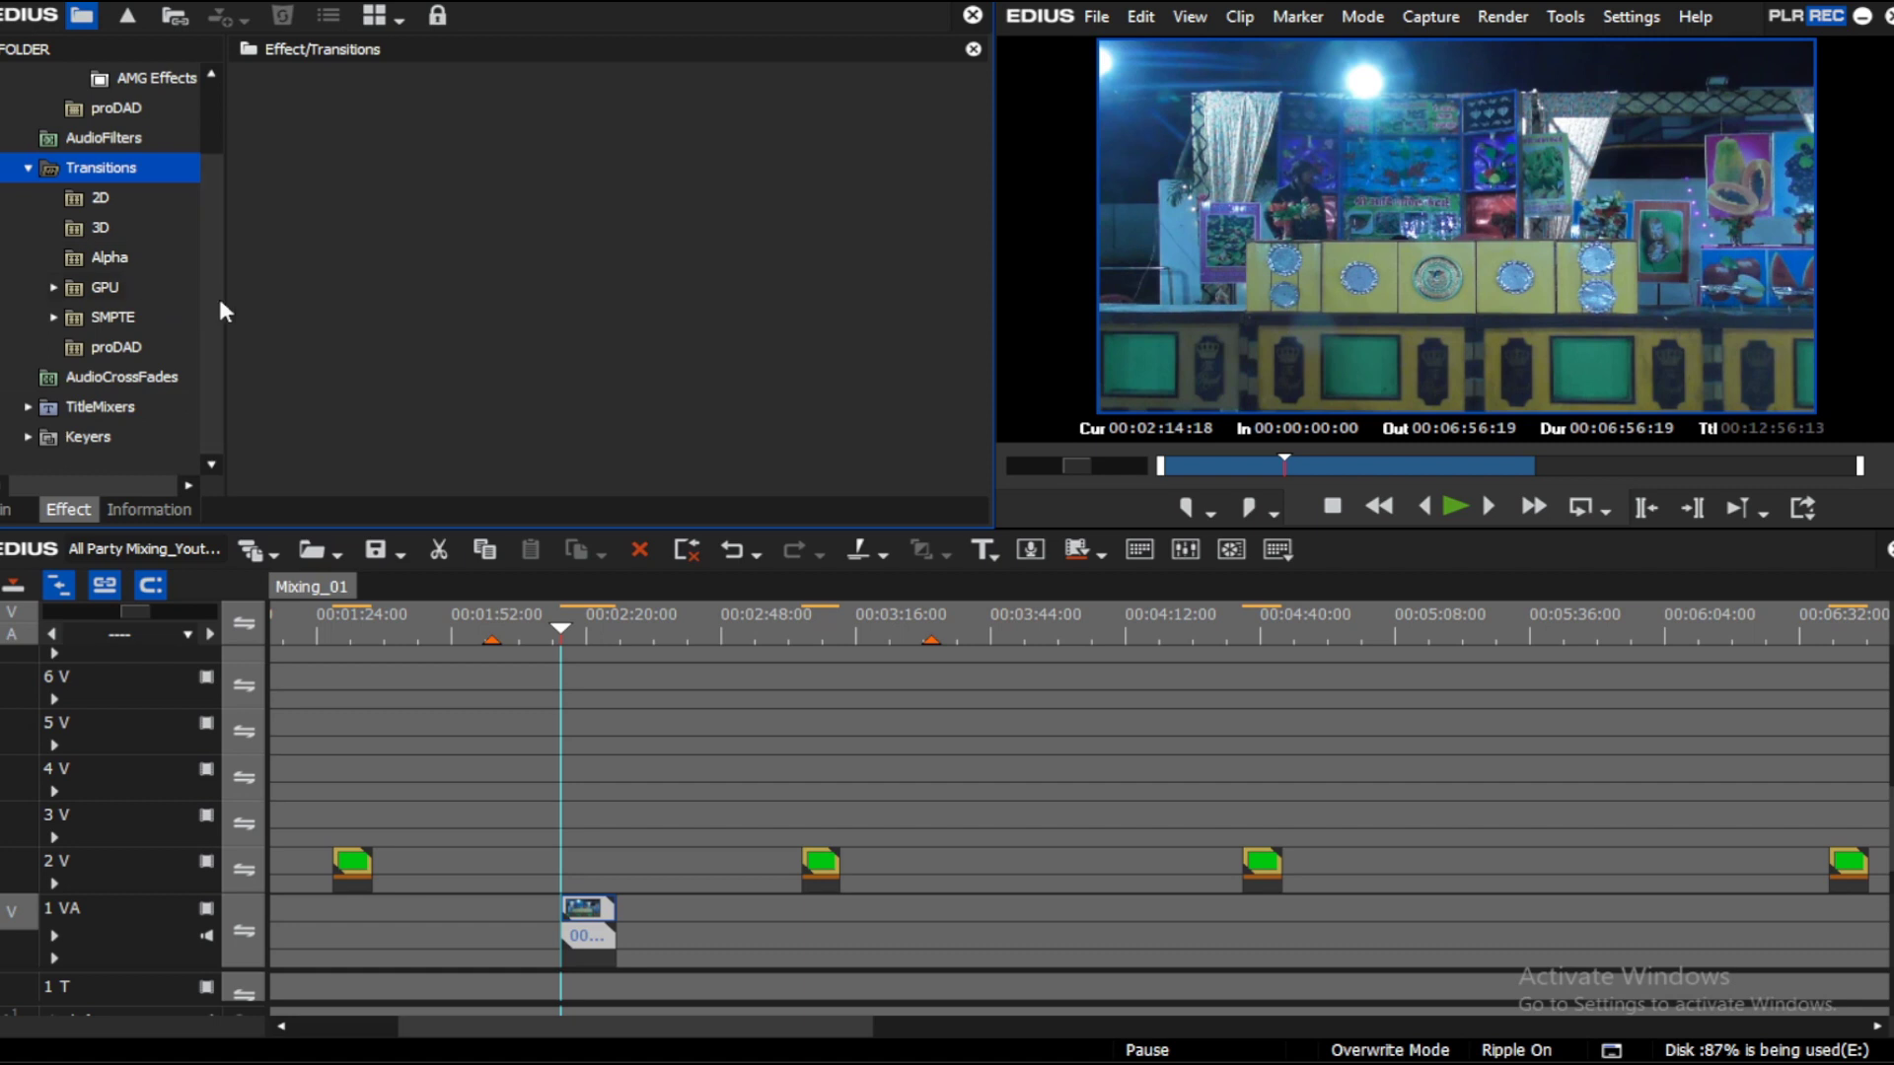
pyautogui.scroll(1, 215, 341)
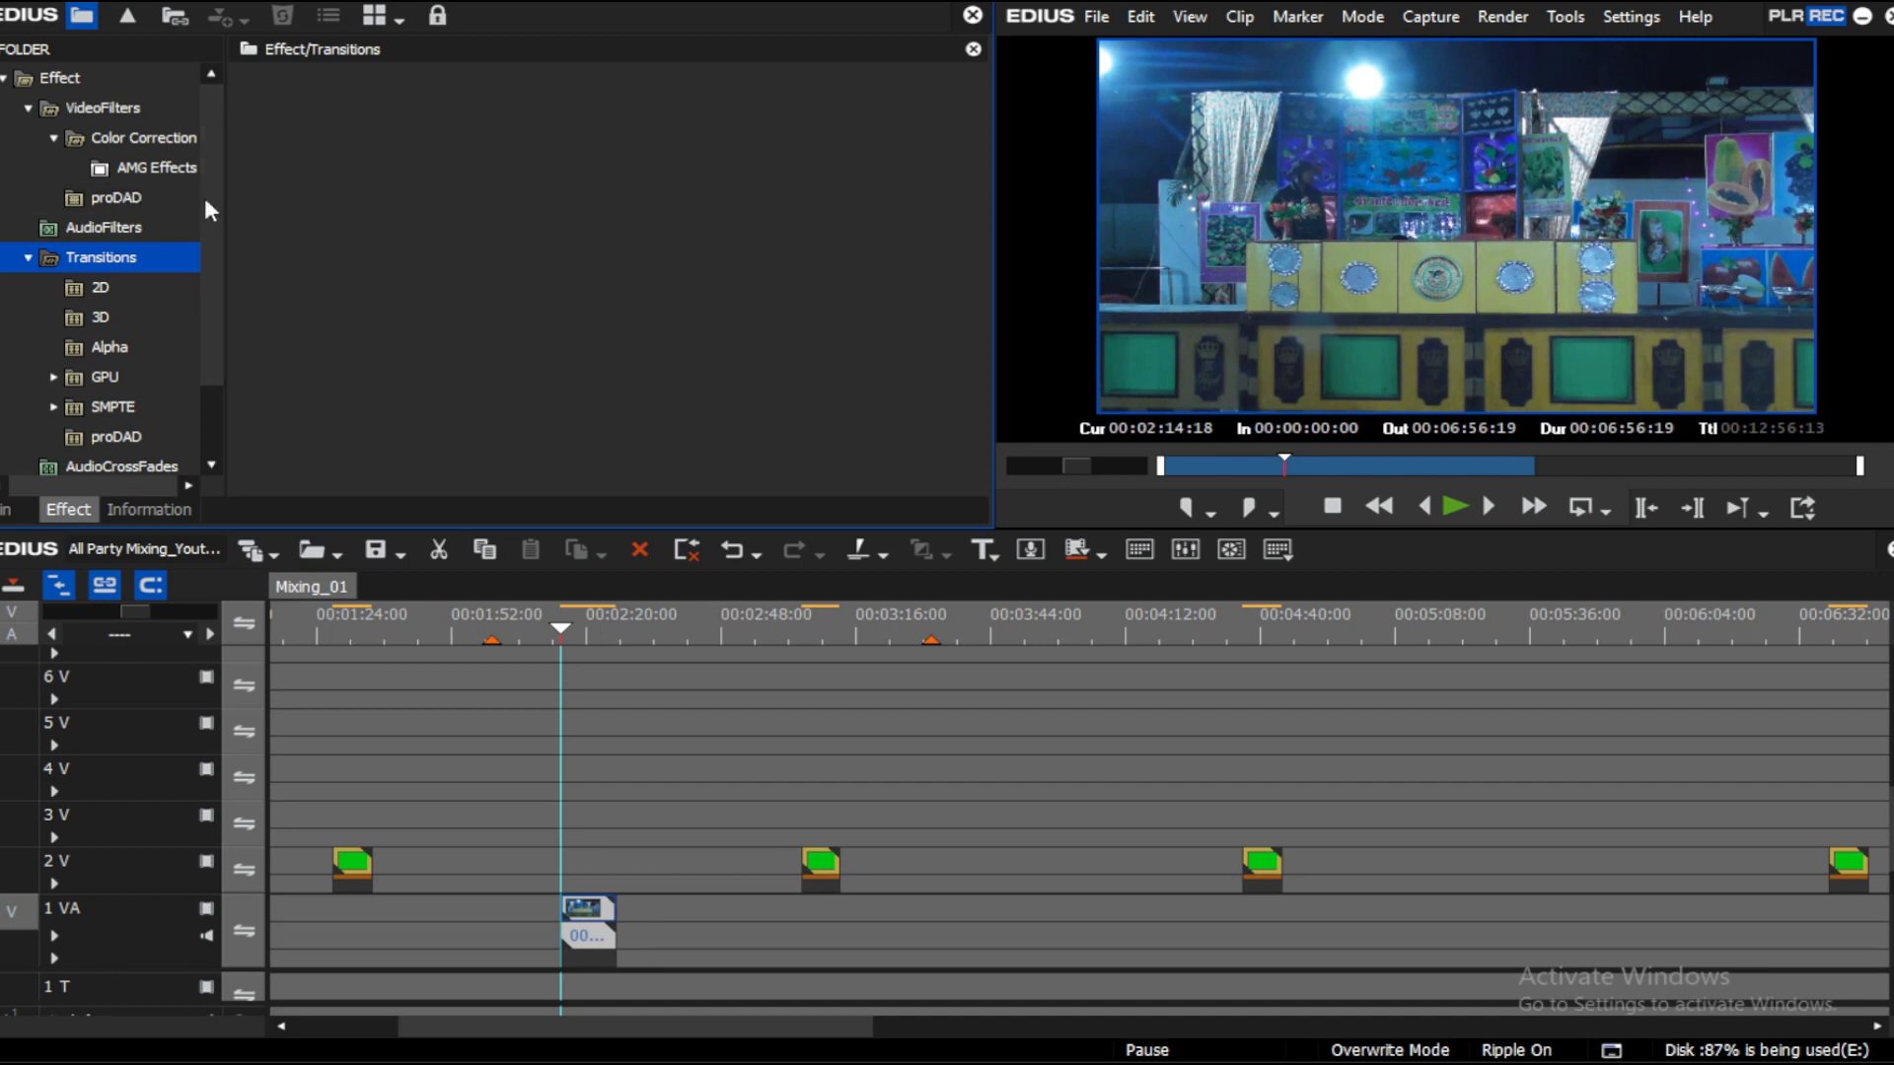
pyautogui.click(117, 198)
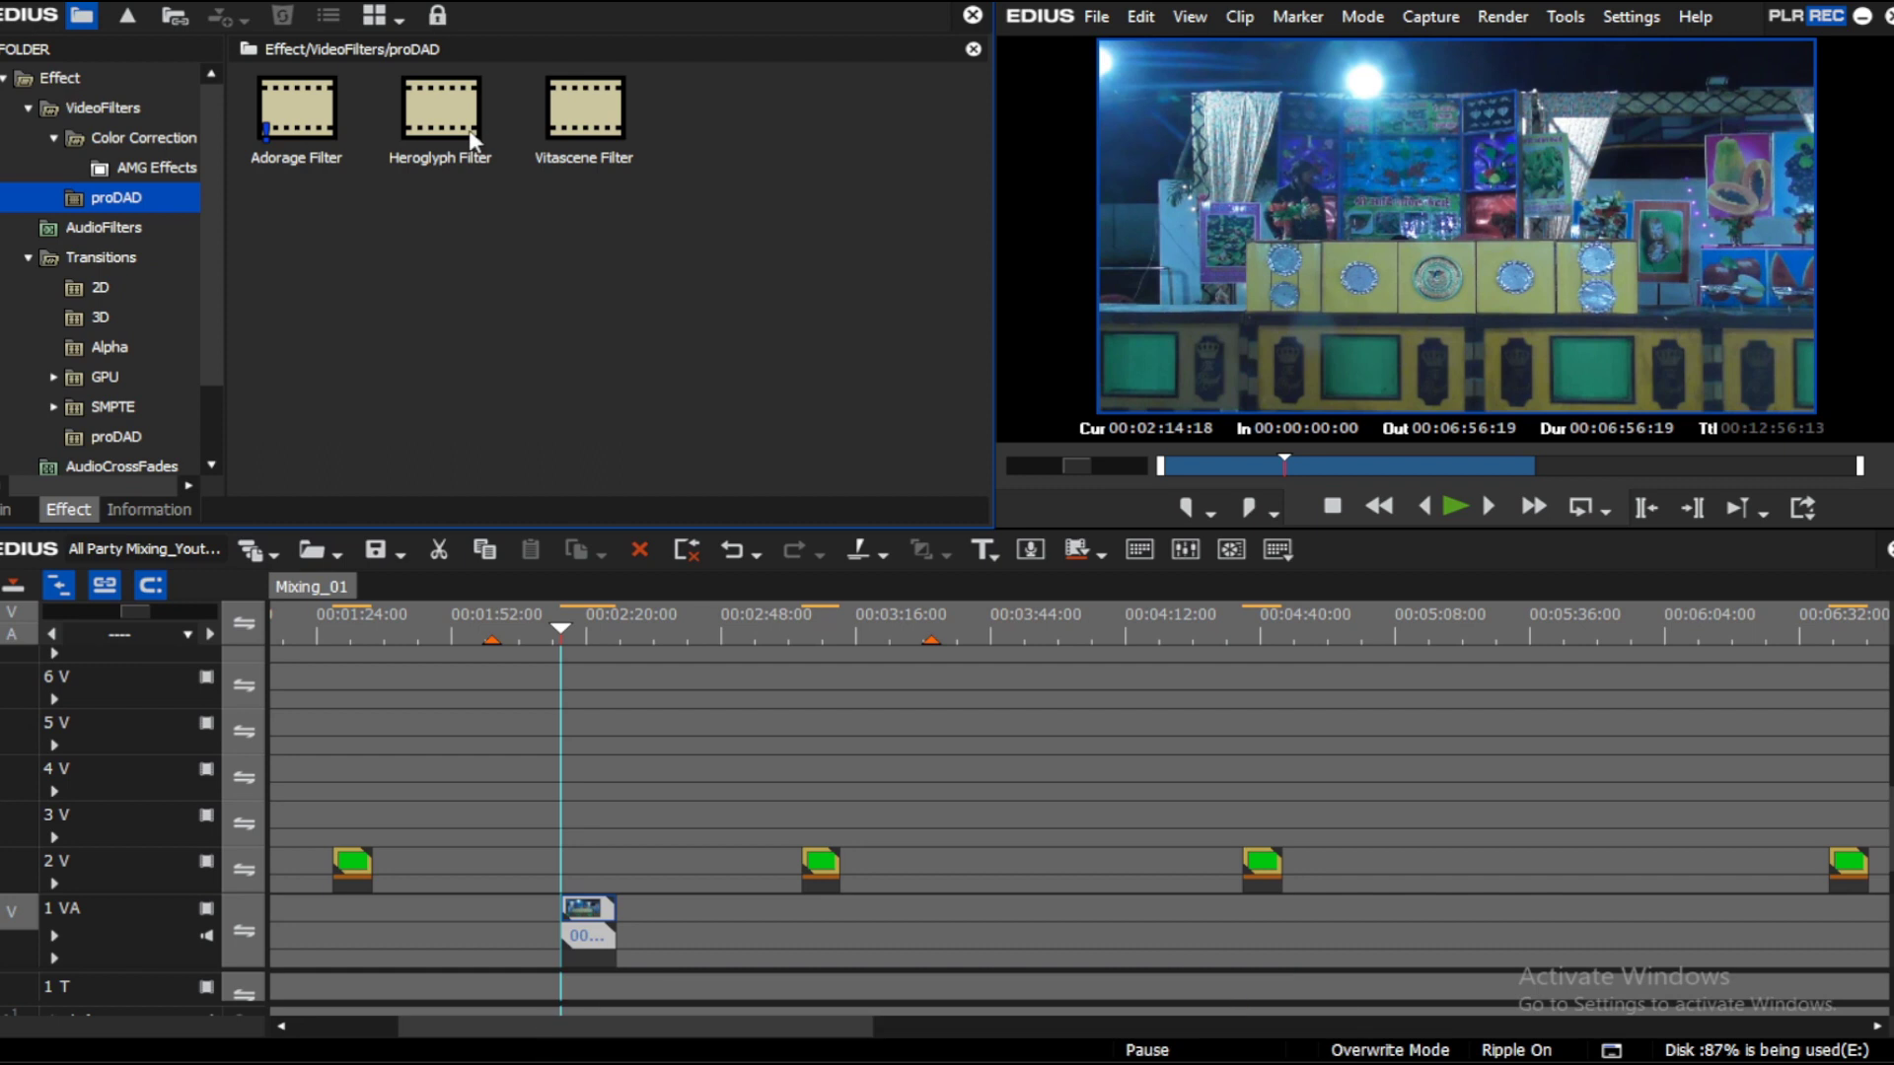
# Step: Apply the Heroglyph Filter to clip 00002 on the 1 VA track and open the filter's settings
pyautogui.moveTo(431, 141)
pyautogui.moveTo(454, 124); pyautogui.dragTo(590, 927)
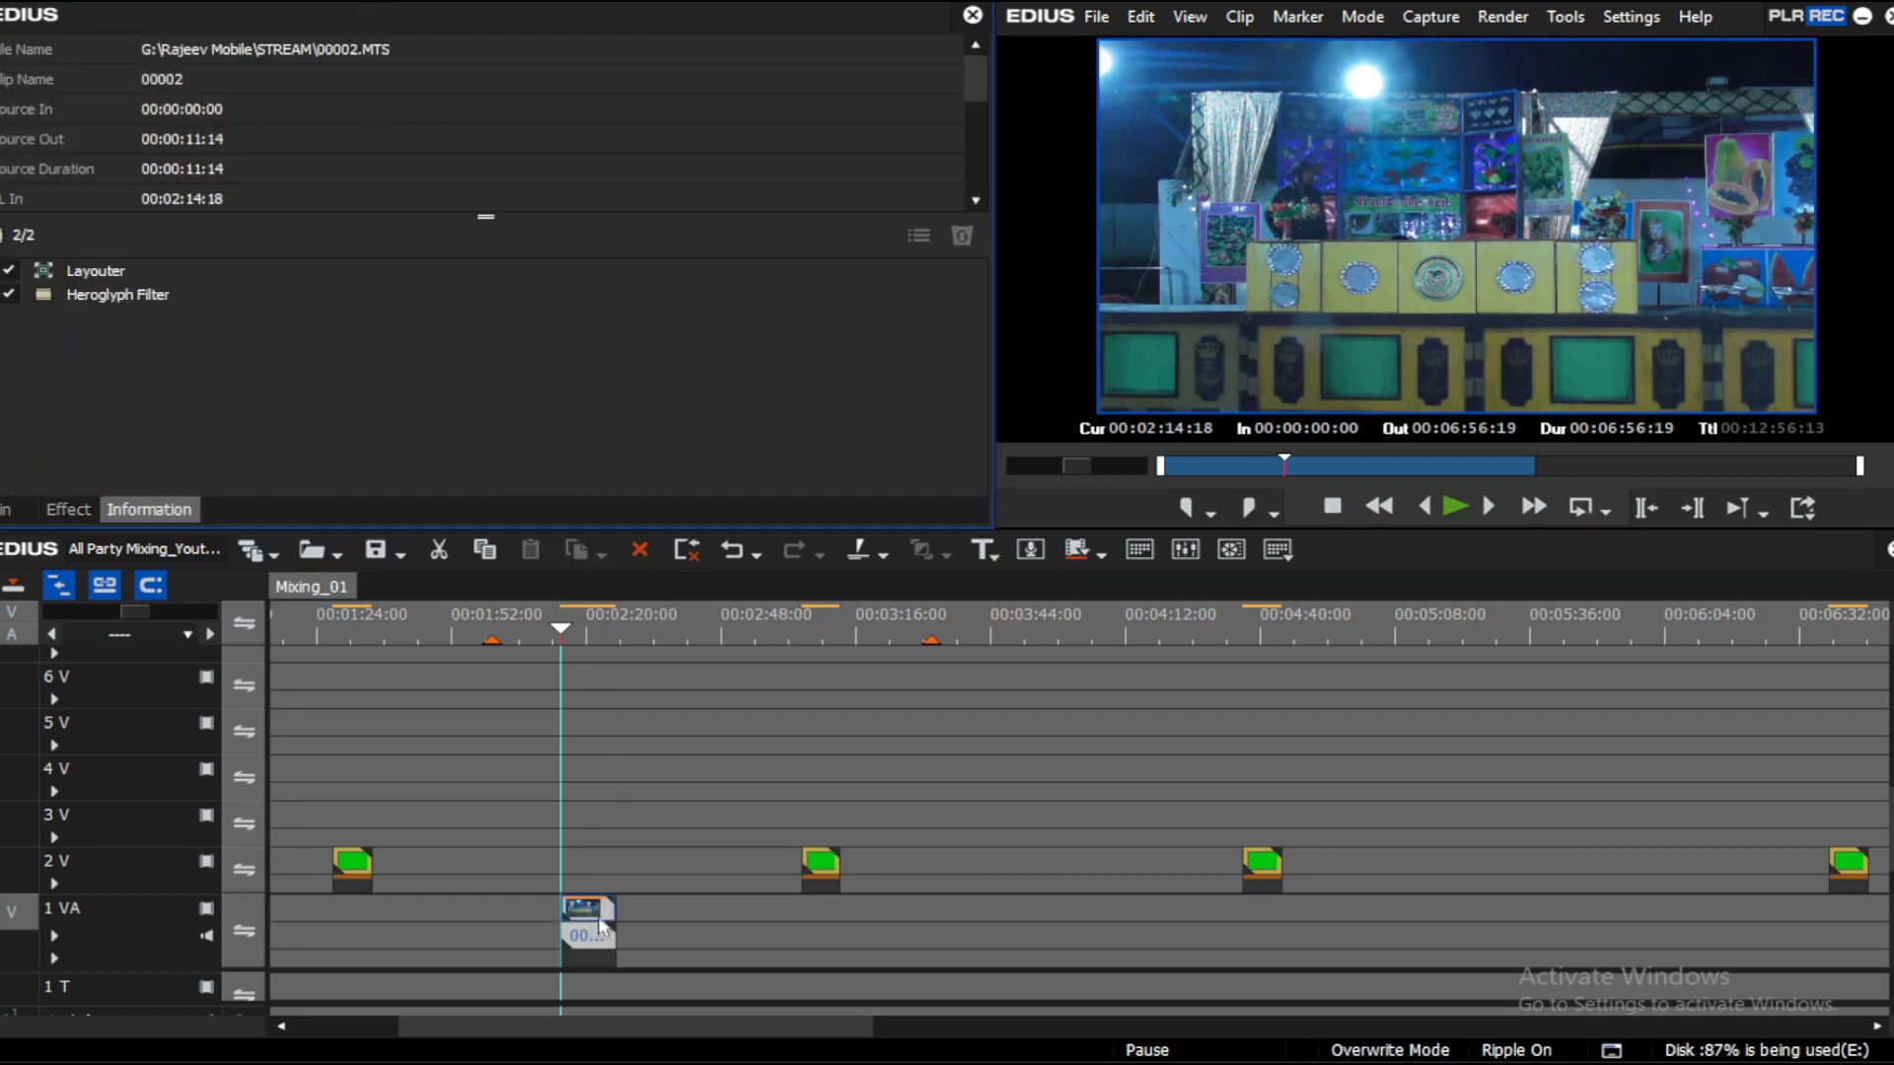
pyautogui.click(169, 294)
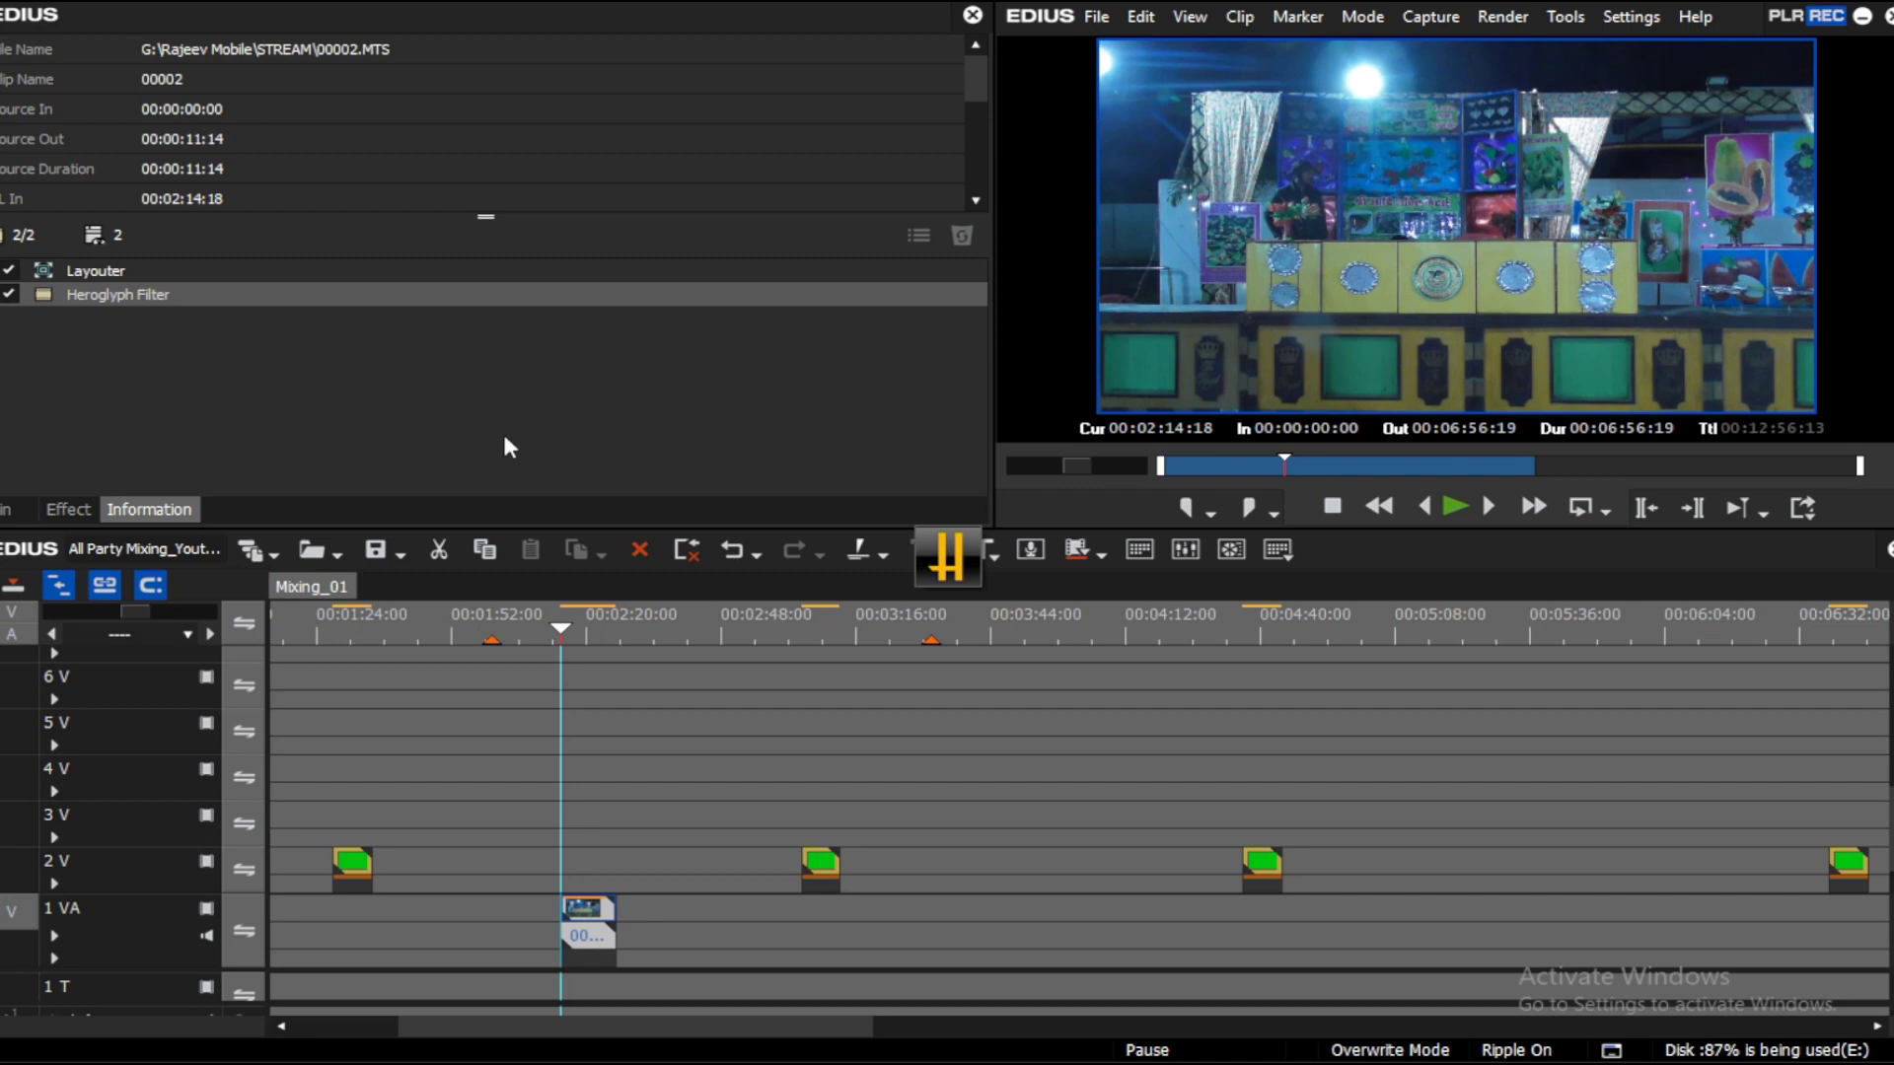
pyautogui.doubleClick(242, 295)
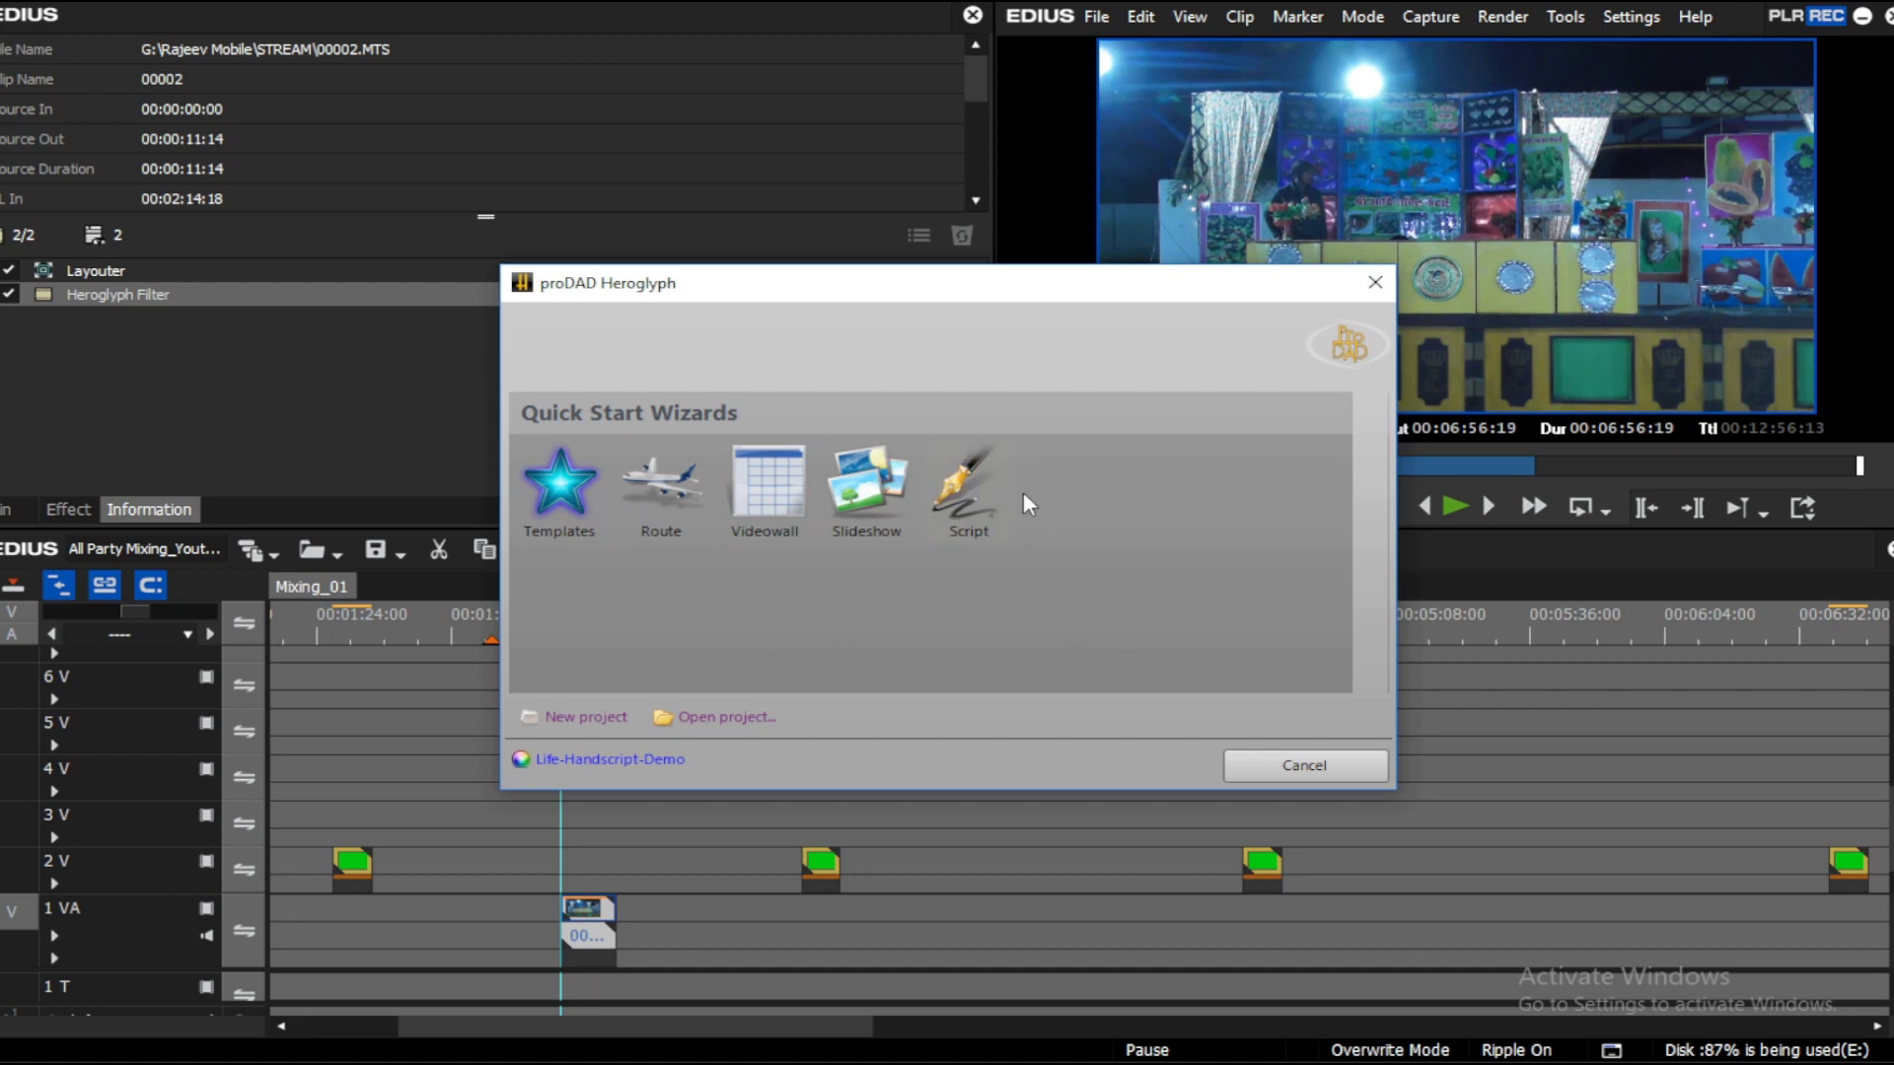
# Step: Start a Script title from the second Handwriting IN/OUT preset and maximise the template window
pyautogui.click(965, 508)
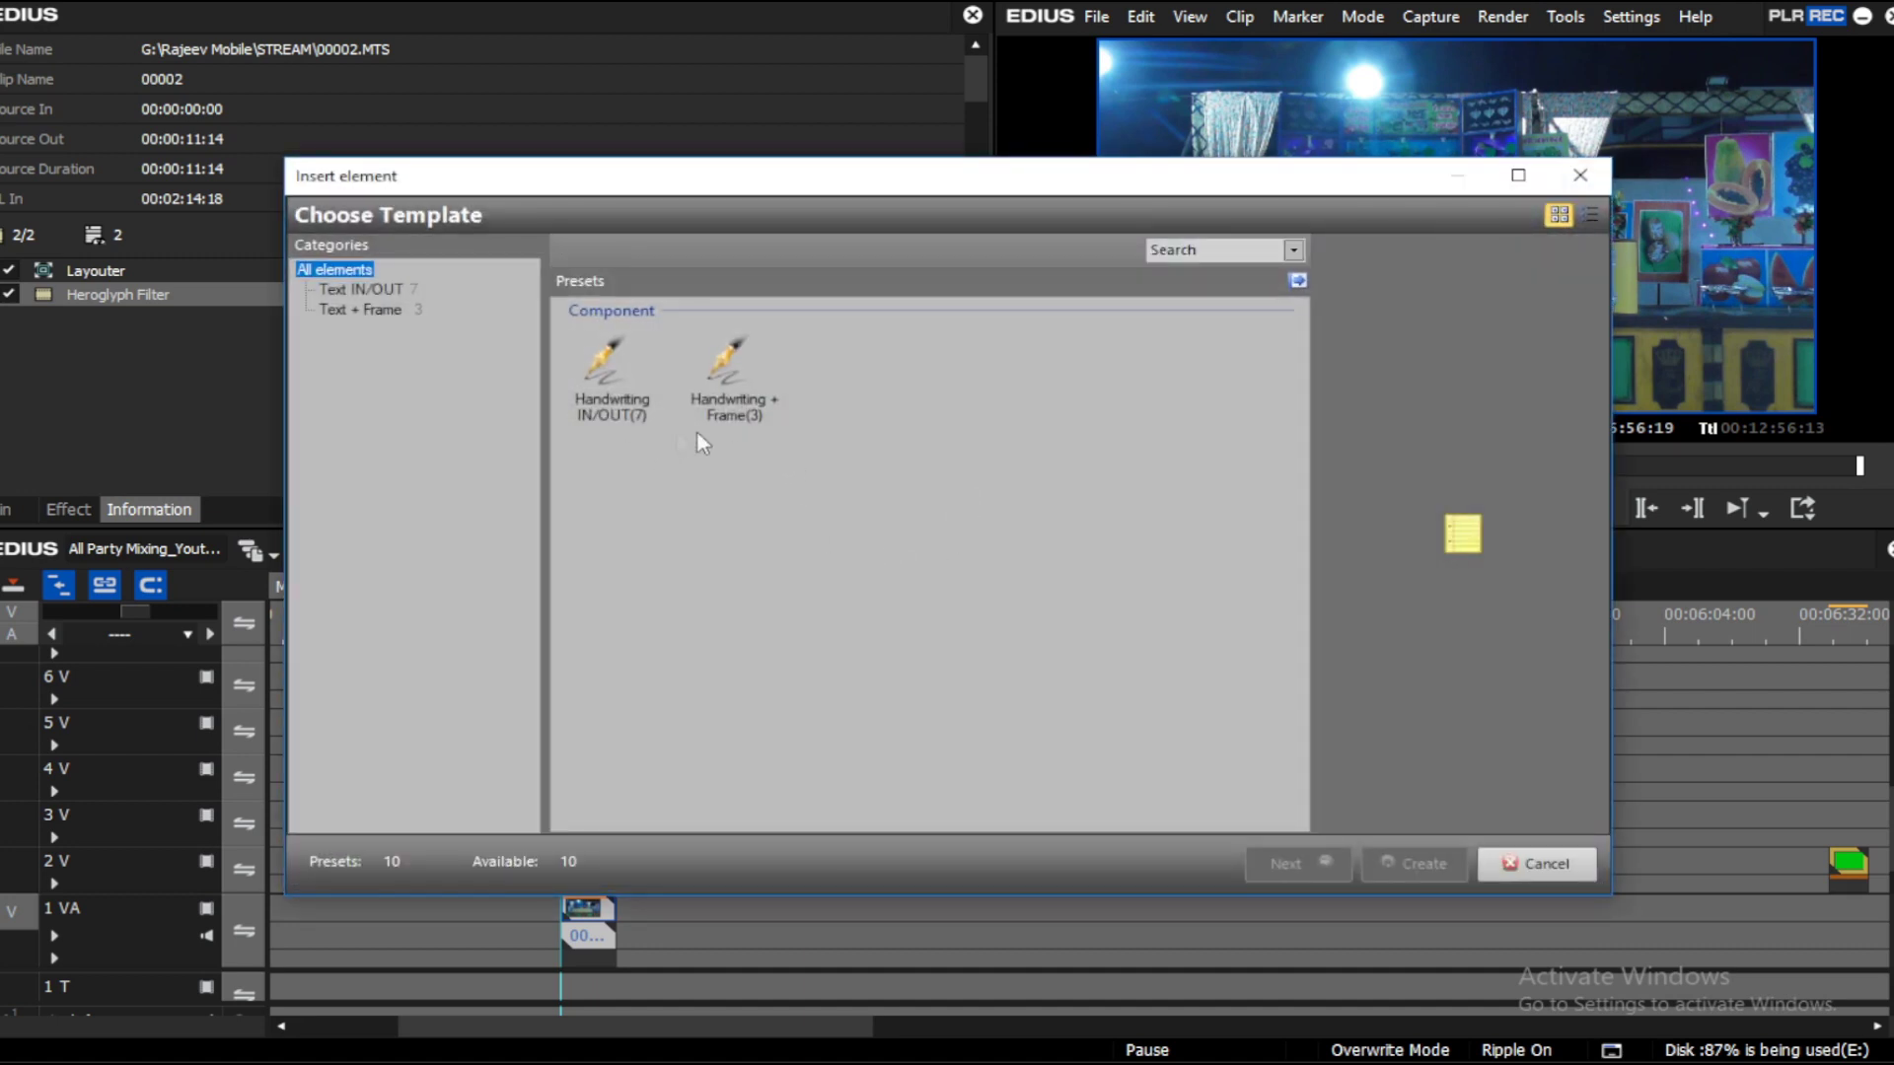
pyautogui.click(758, 422)
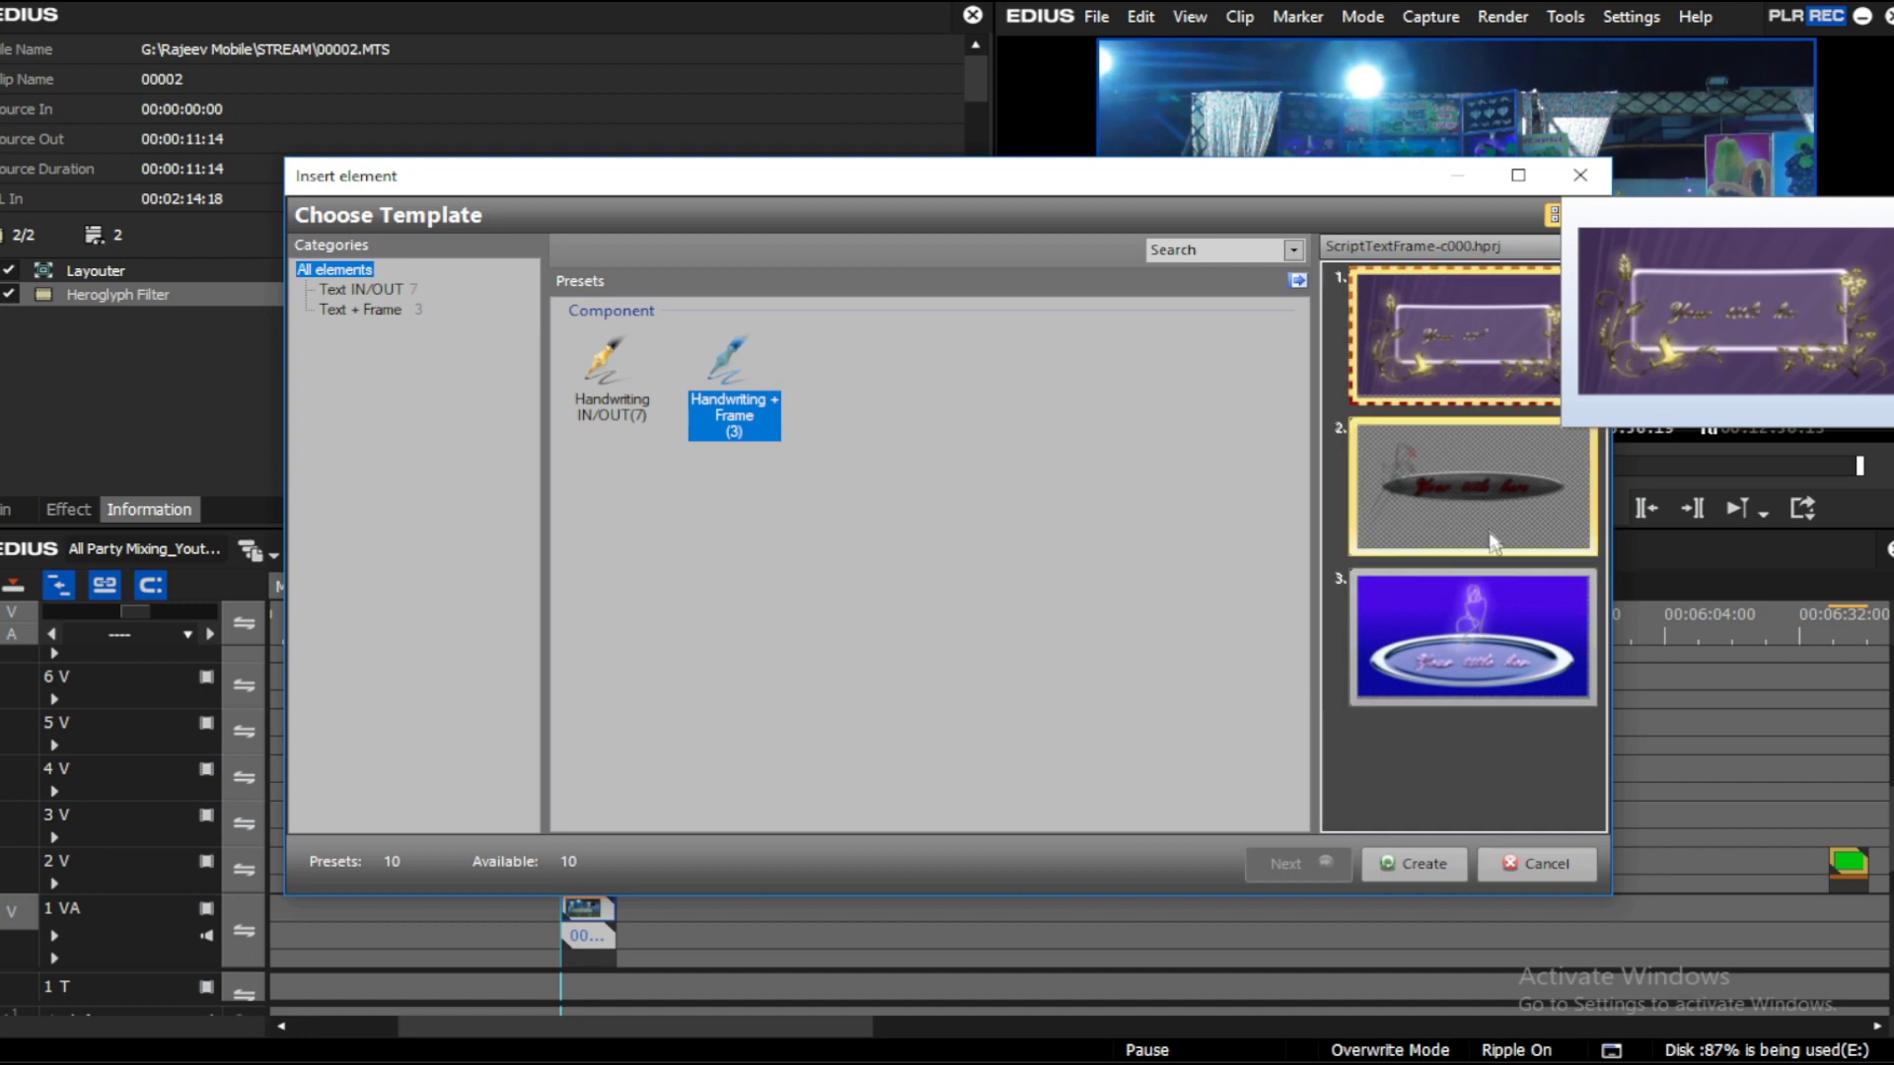
pyautogui.click(620, 399)
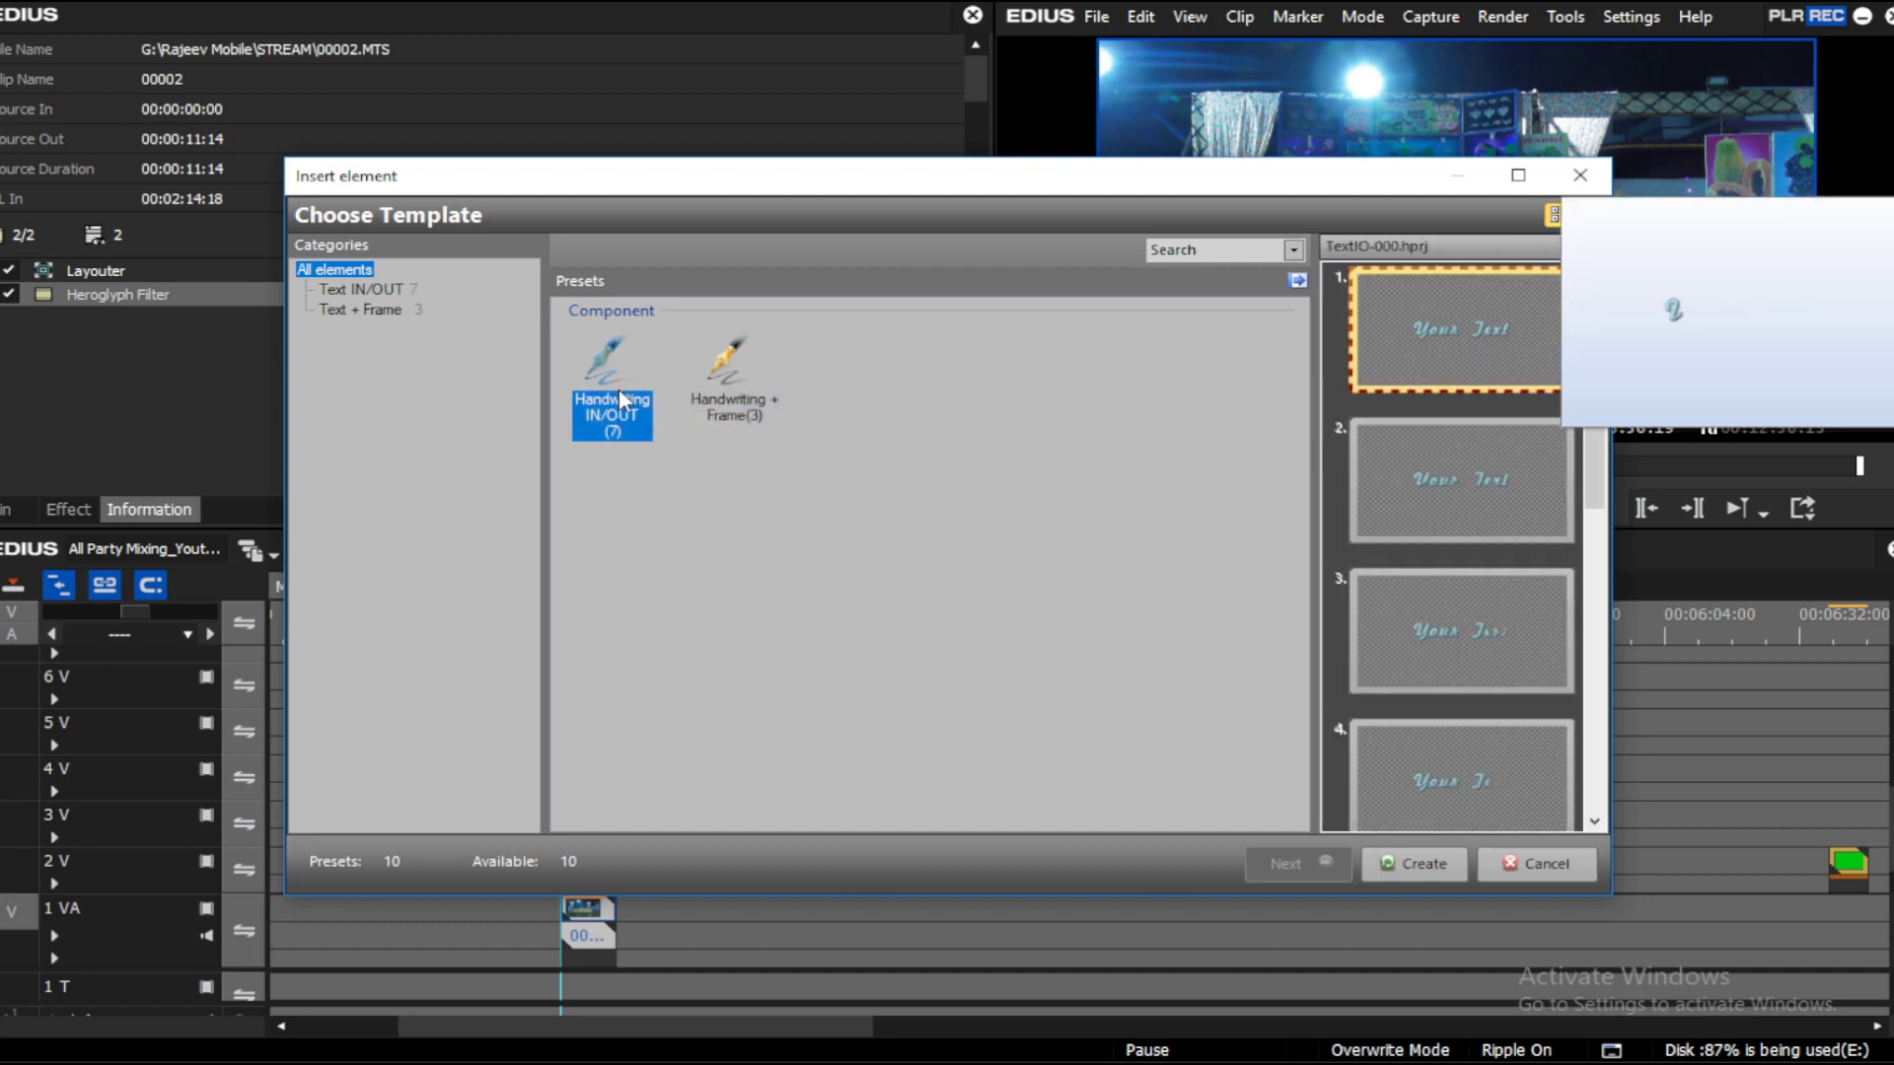
pyautogui.doubleClick(1476, 514)
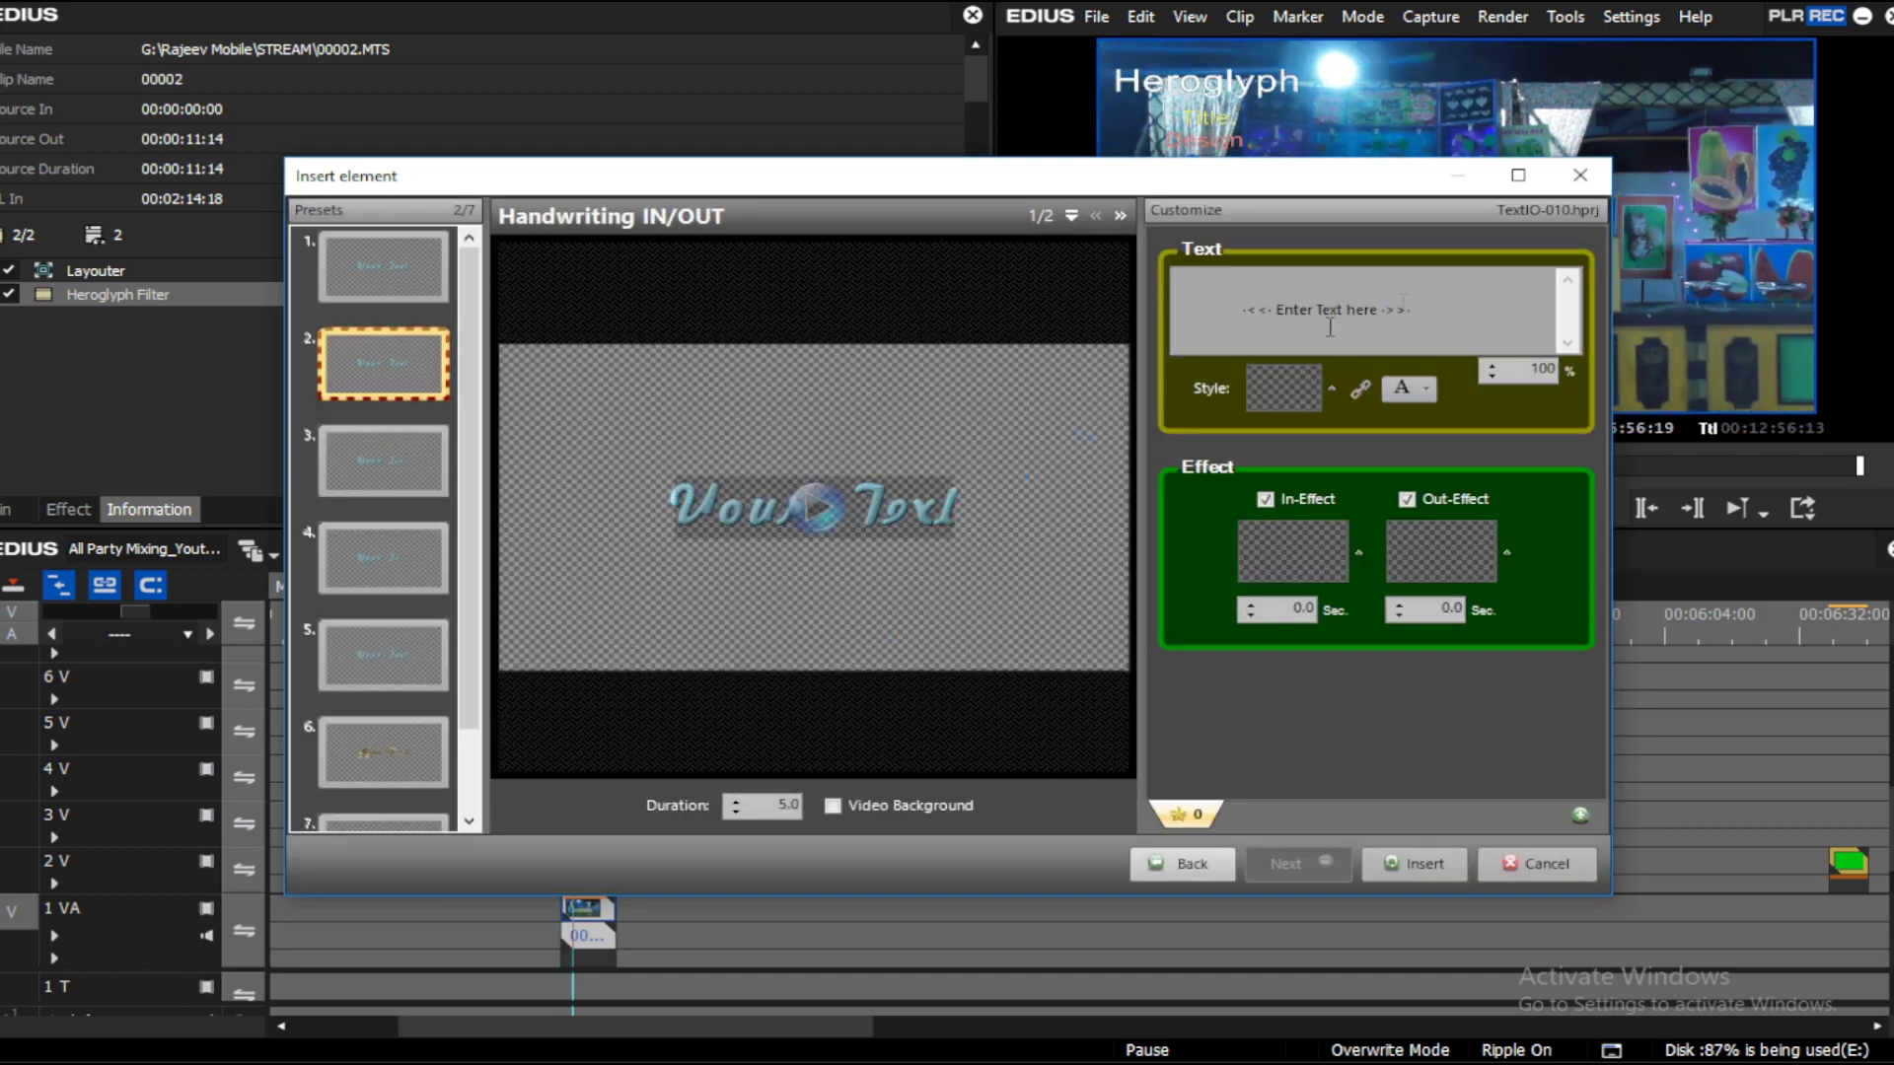
pyautogui.click(1518, 175)
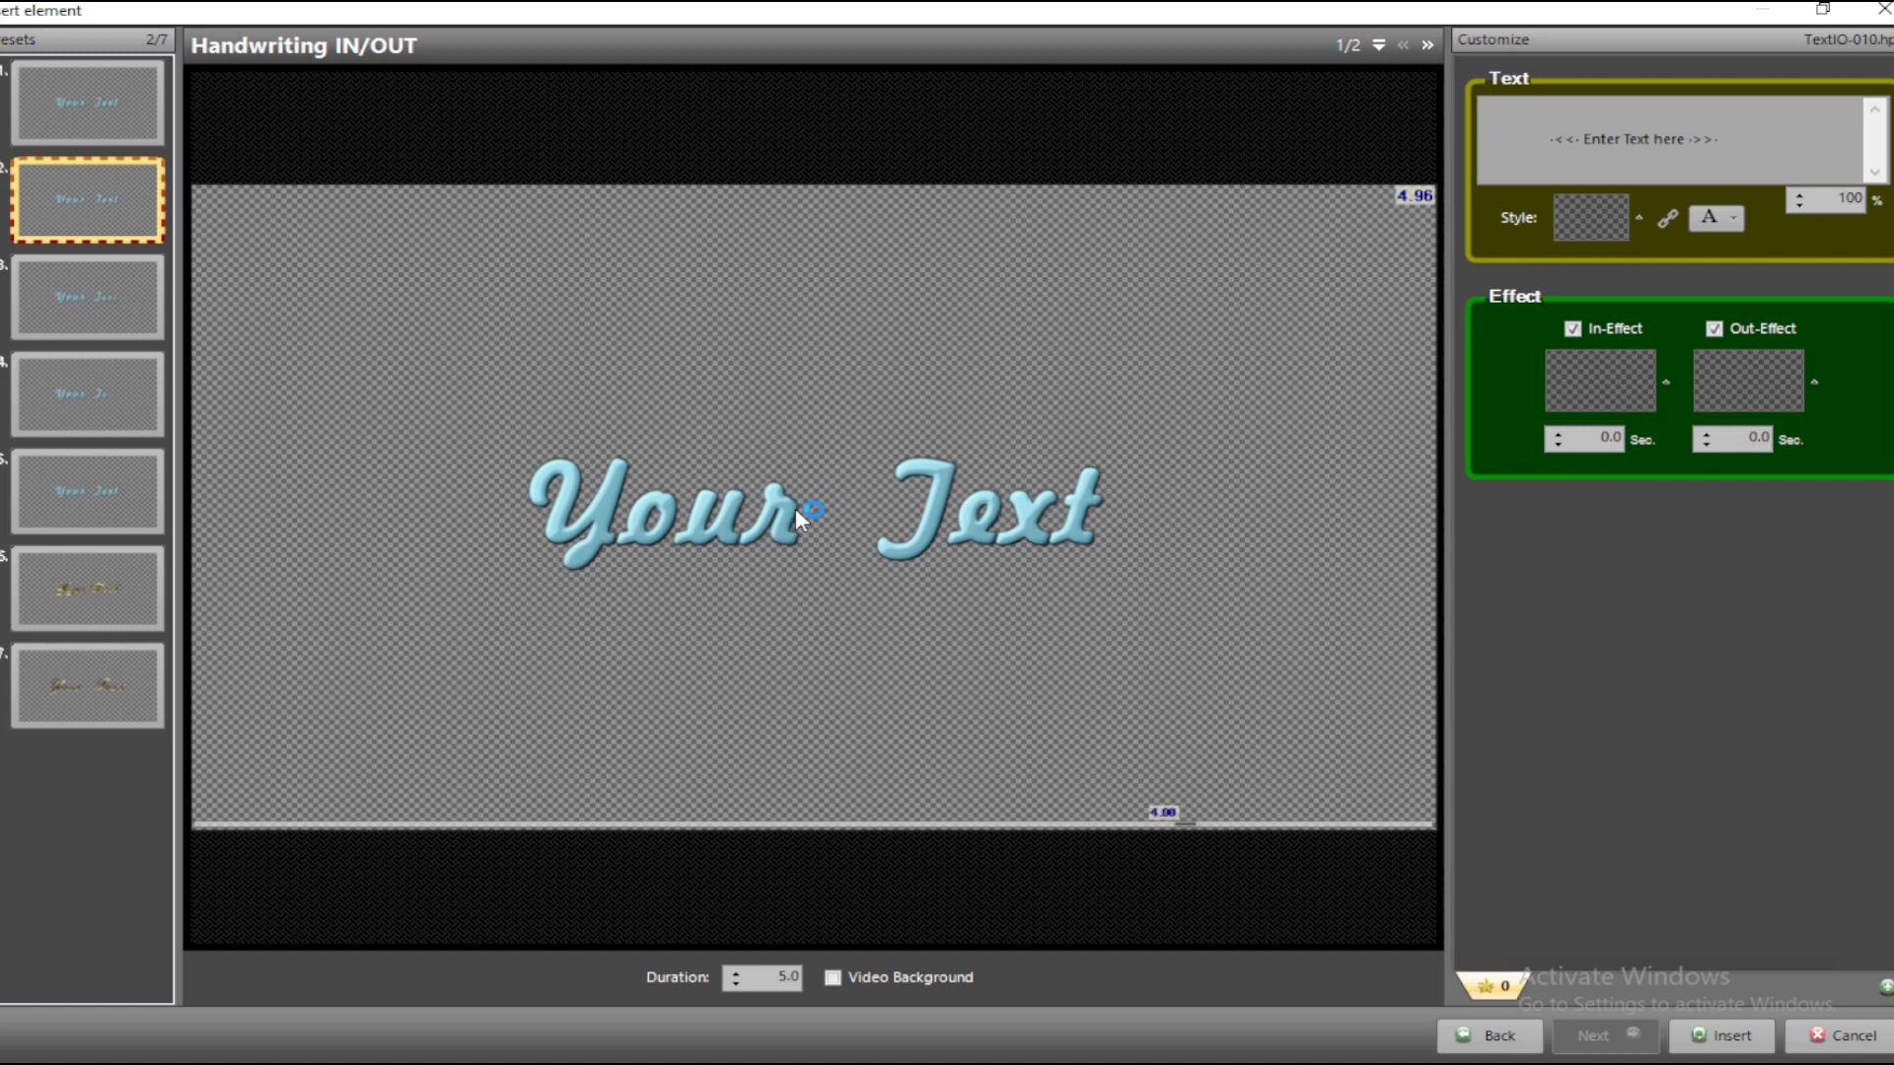
# Step: Replace the placeholder text of the handwriting title with "Aman mixing GKP"
pyautogui.click(1580, 148)
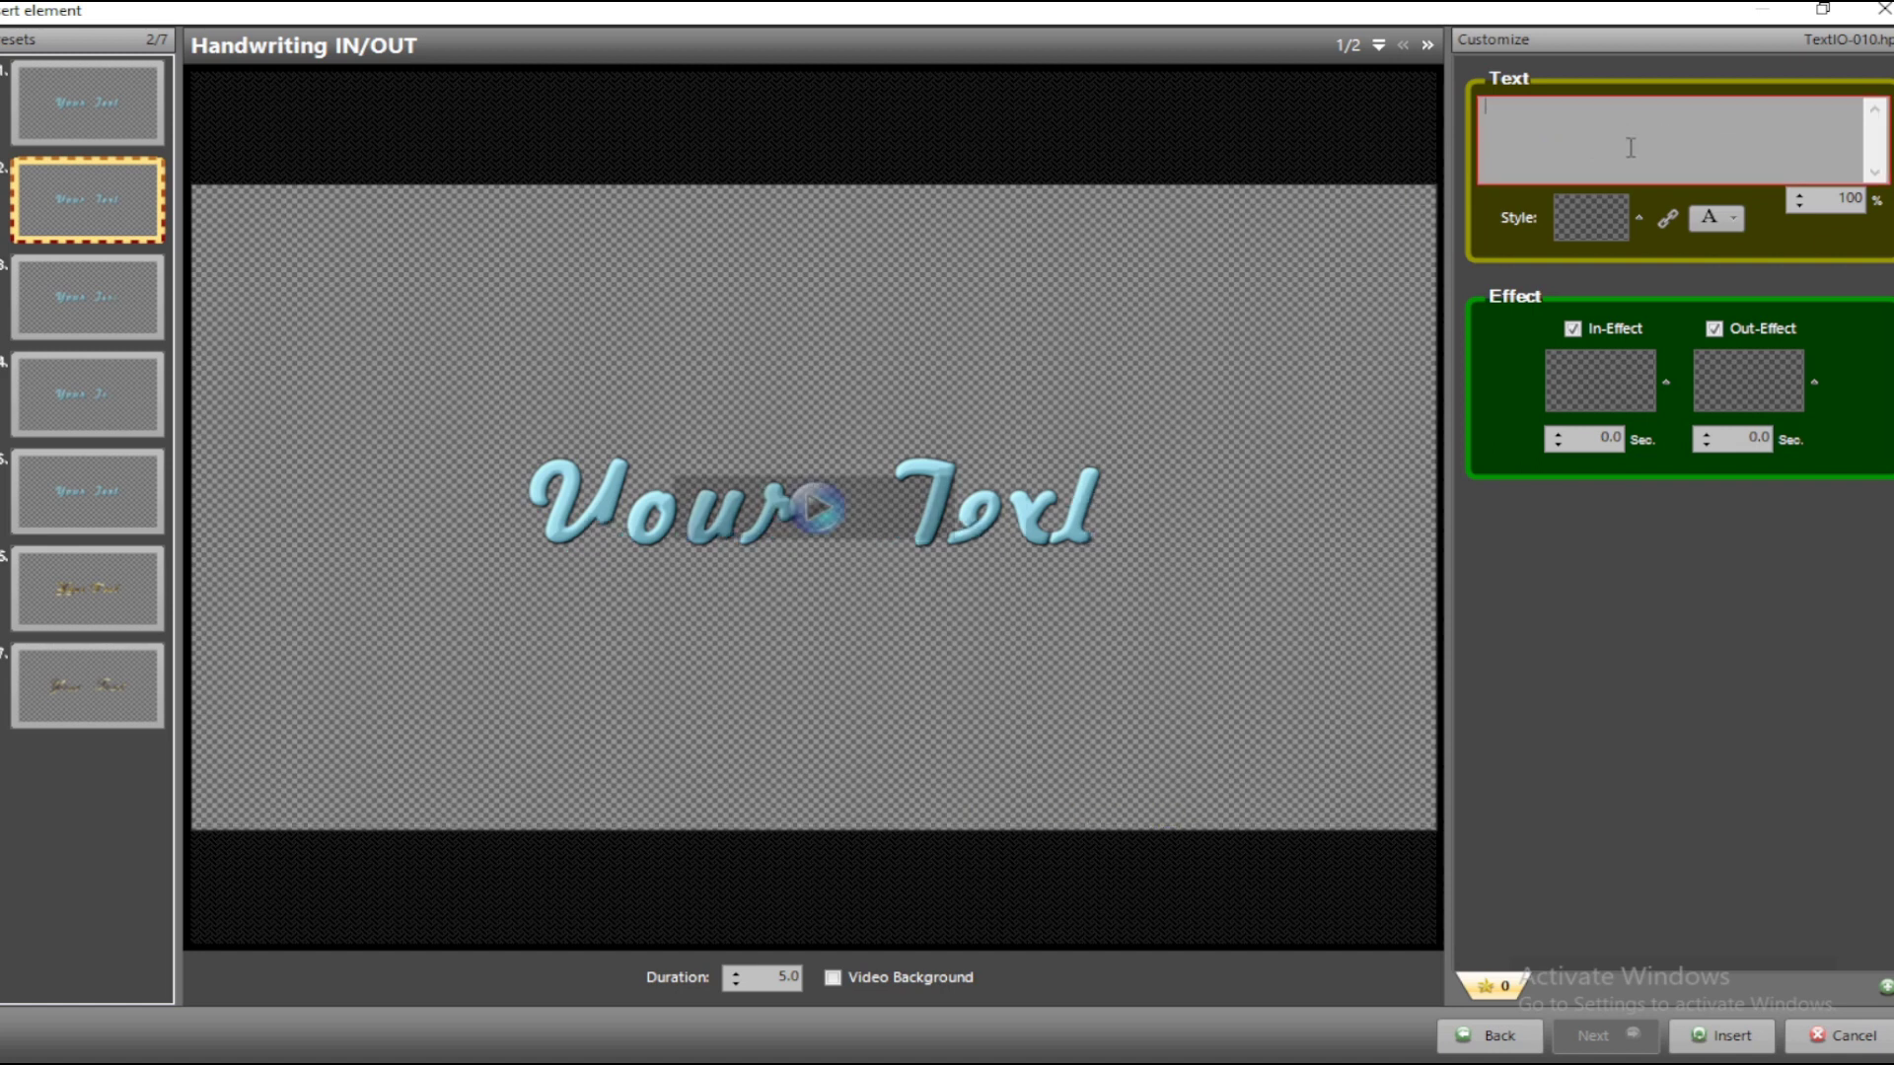
pyautogui.write('Am')
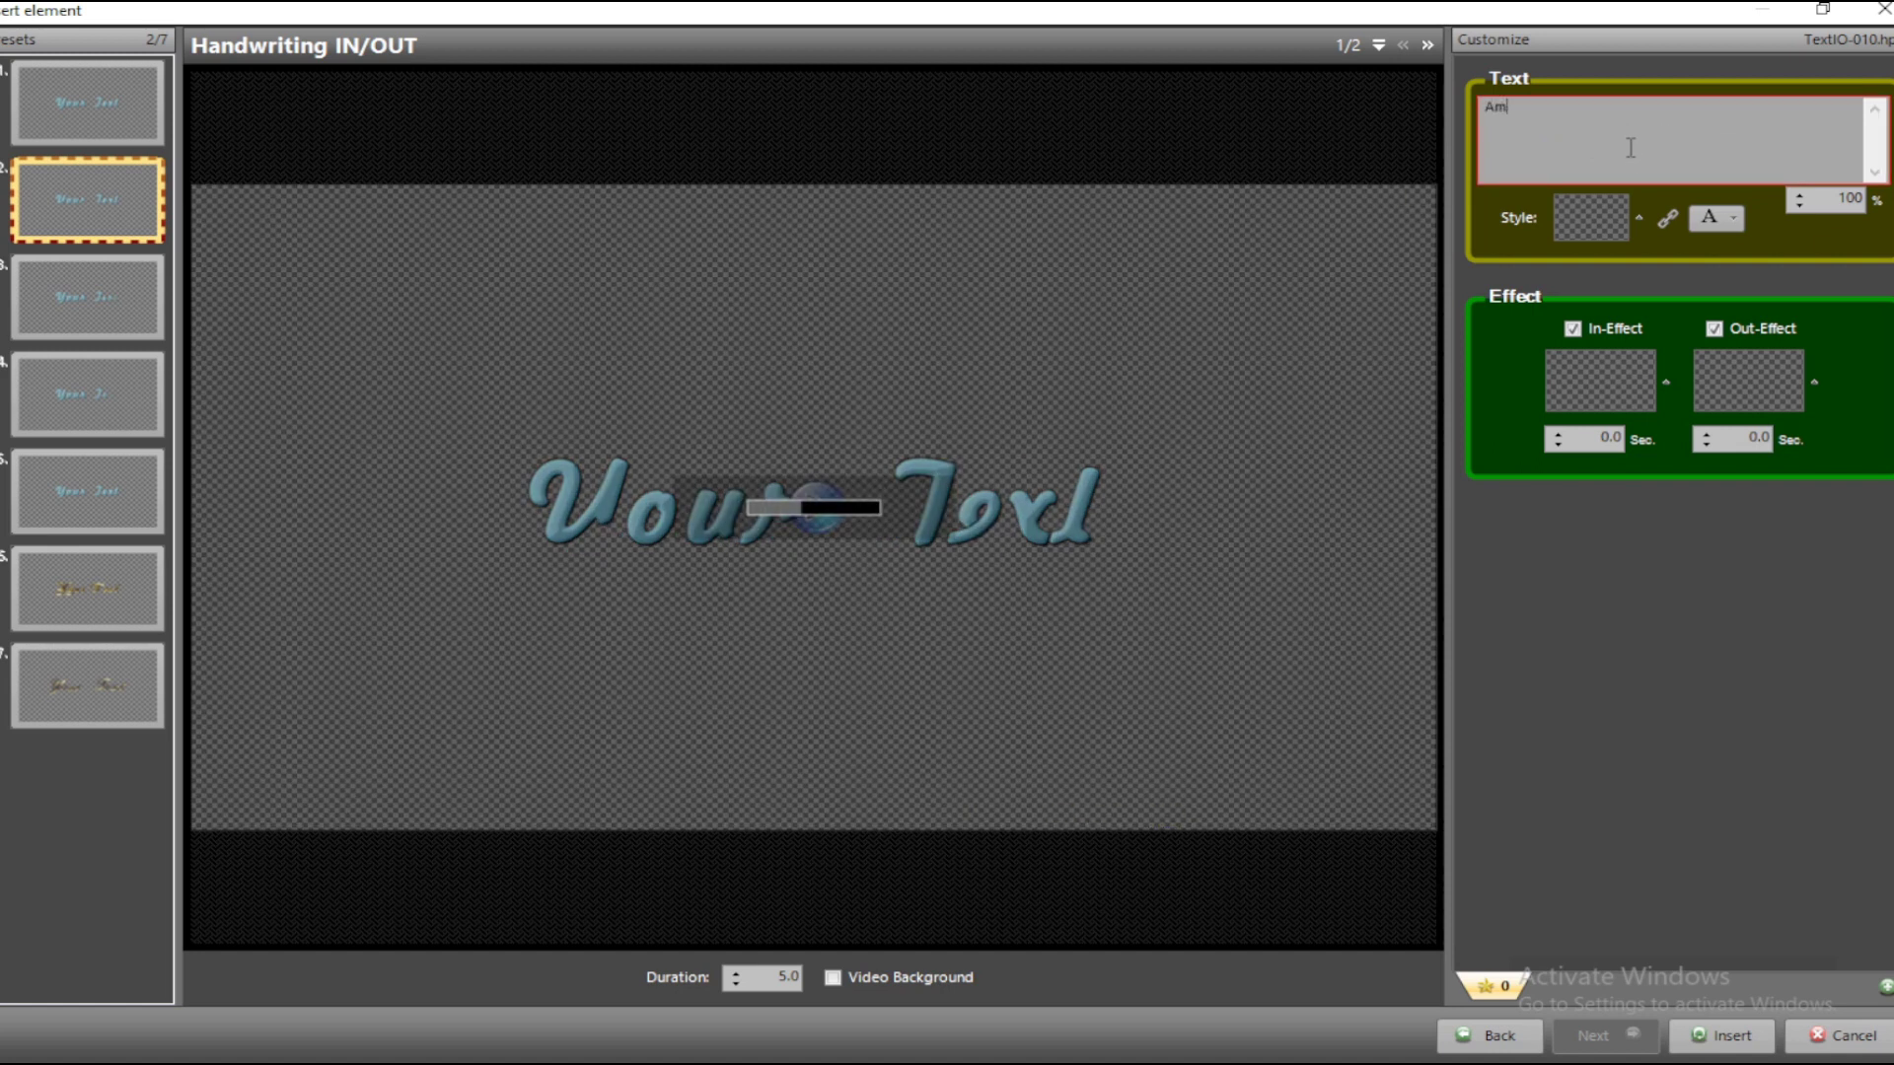
pyautogui.write('an m')
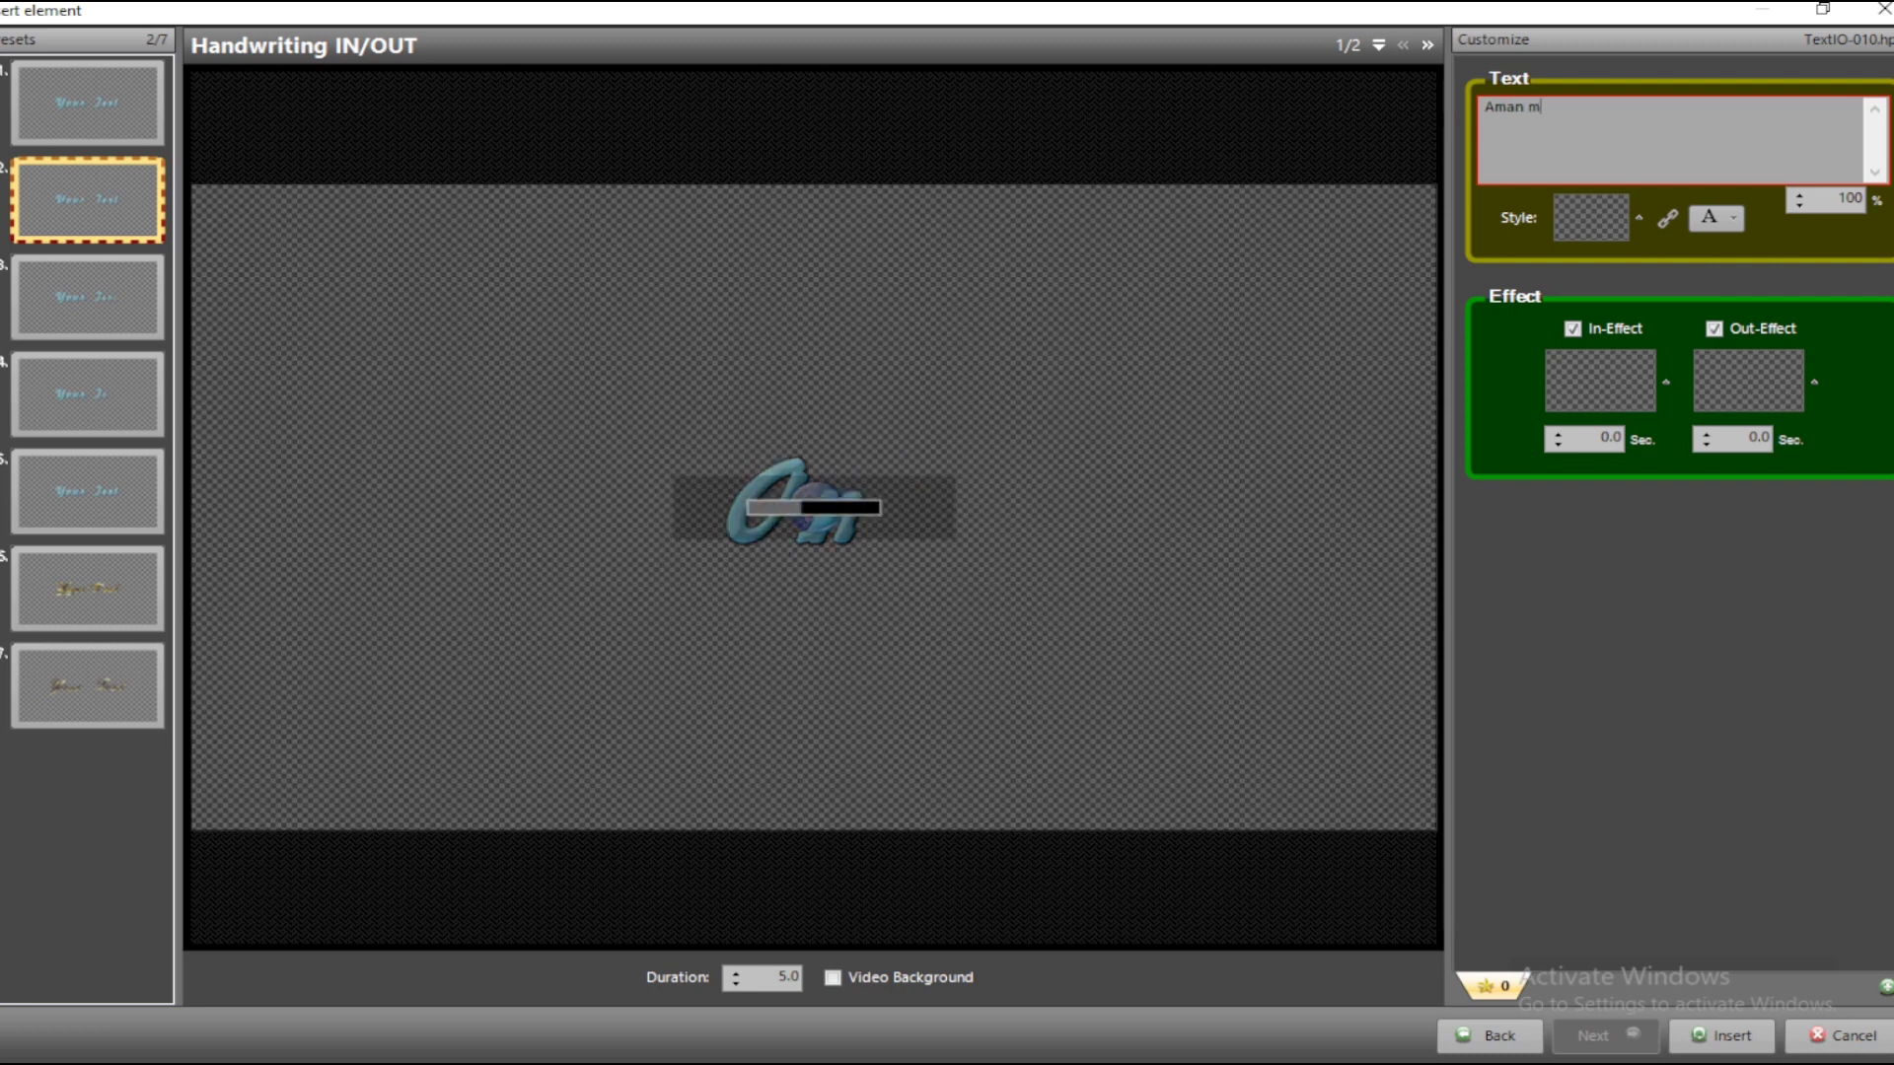
pyautogui.write('ixing GKP')
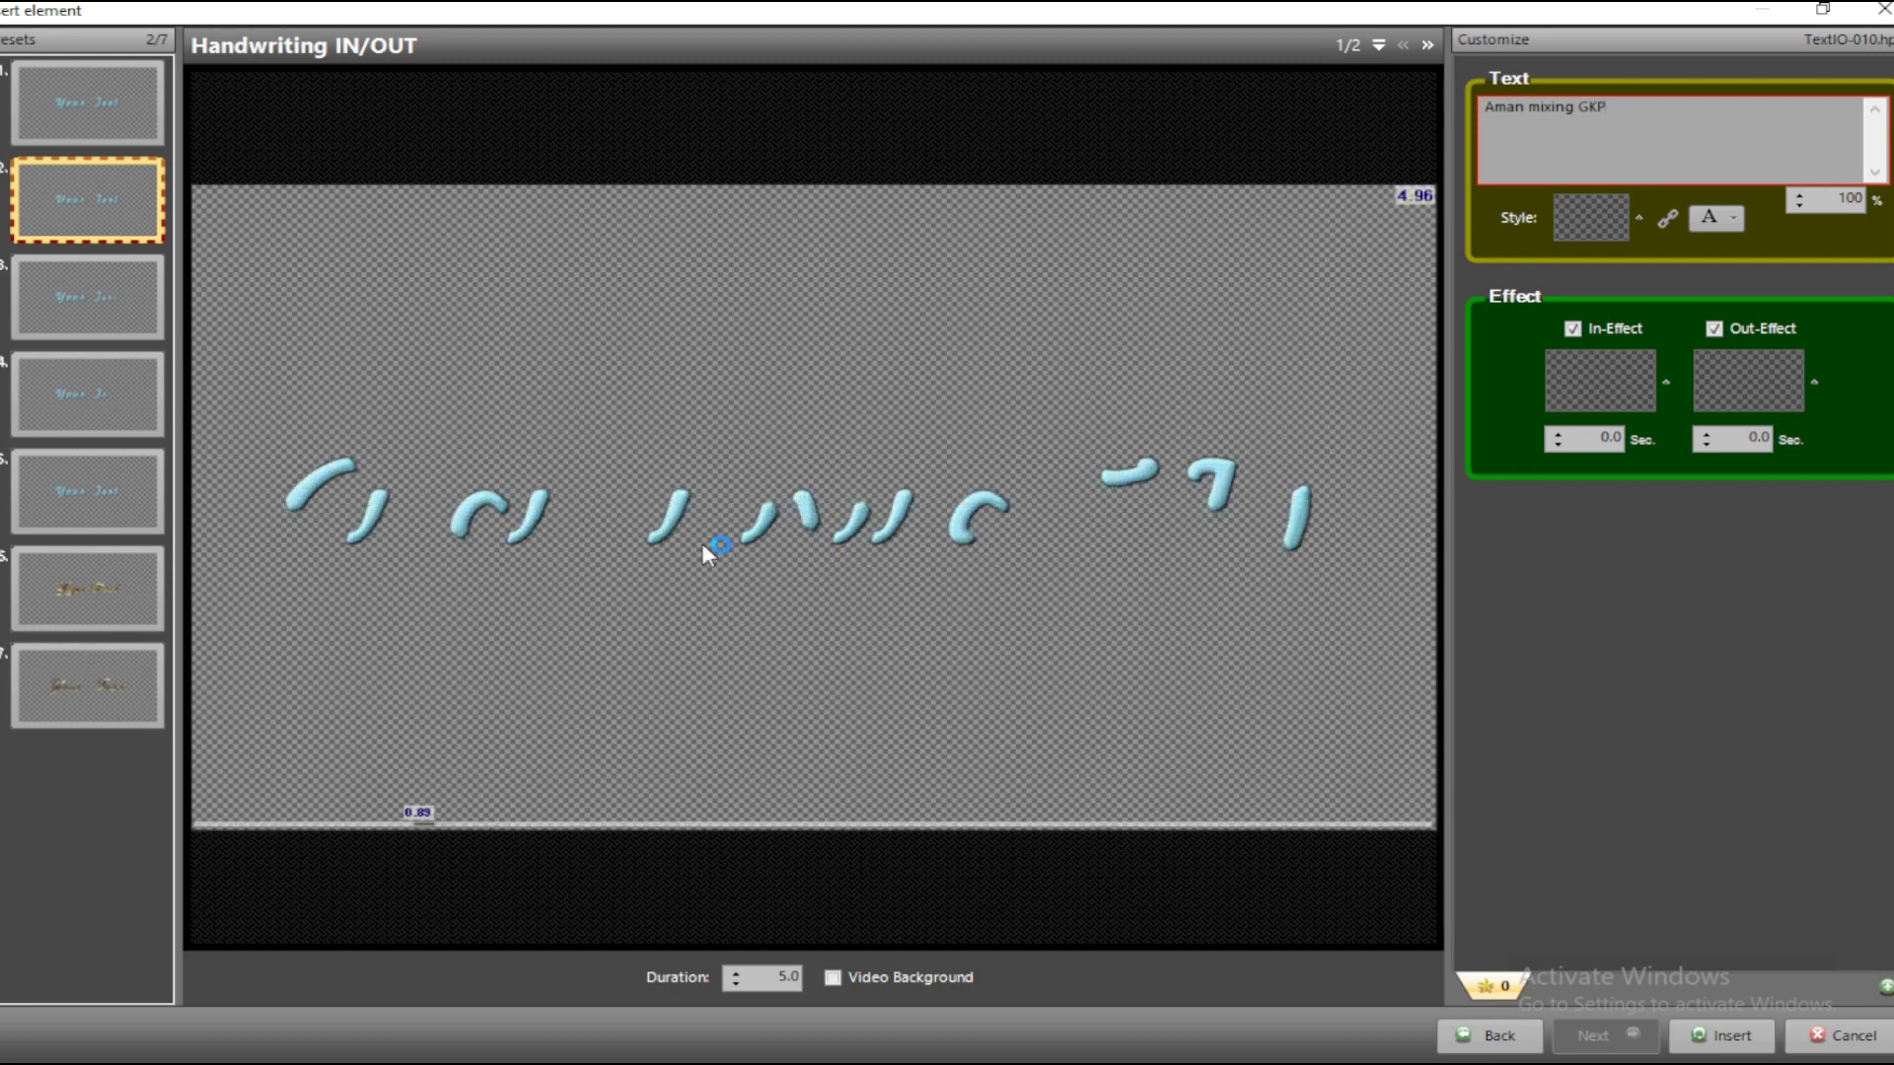
pyautogui.click(1683, 107)
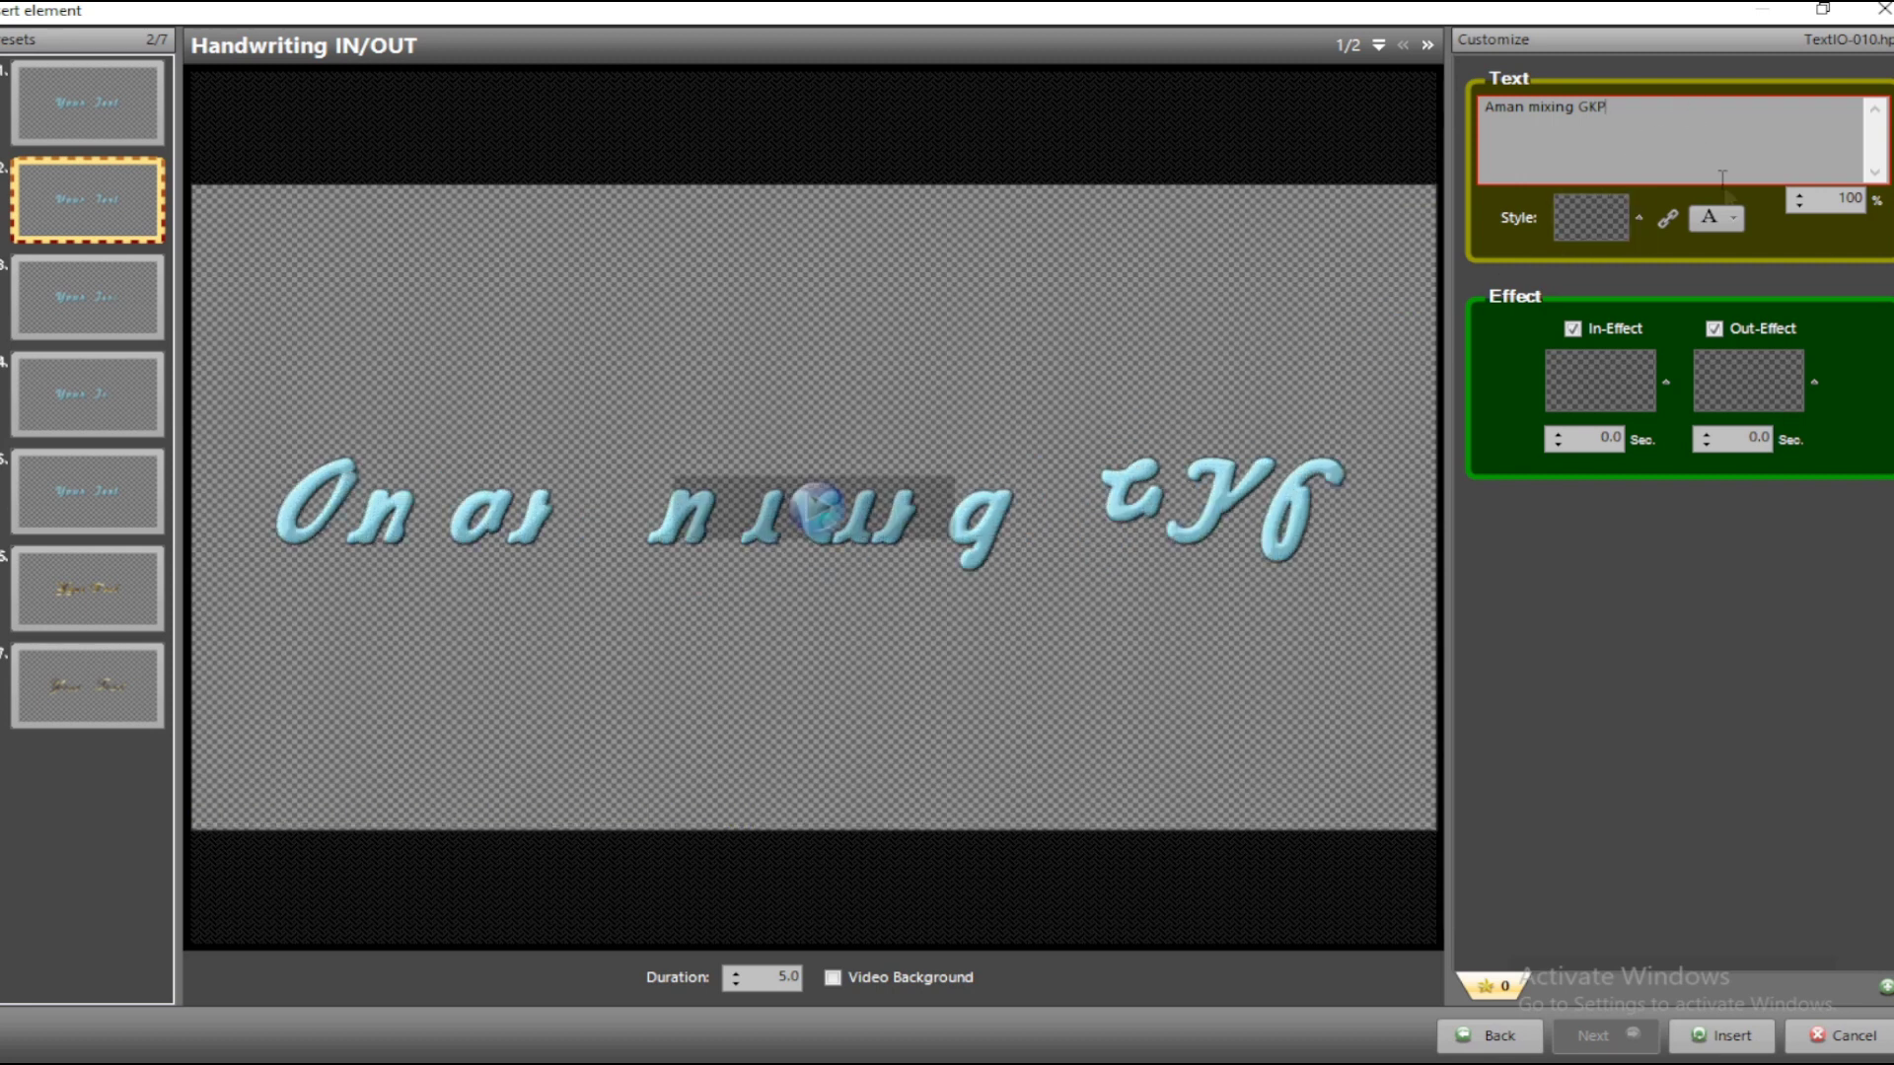
# Step: Colour the handwriting title red and insert it into the Heroglyph project
pyautogui.click(1736, 223)
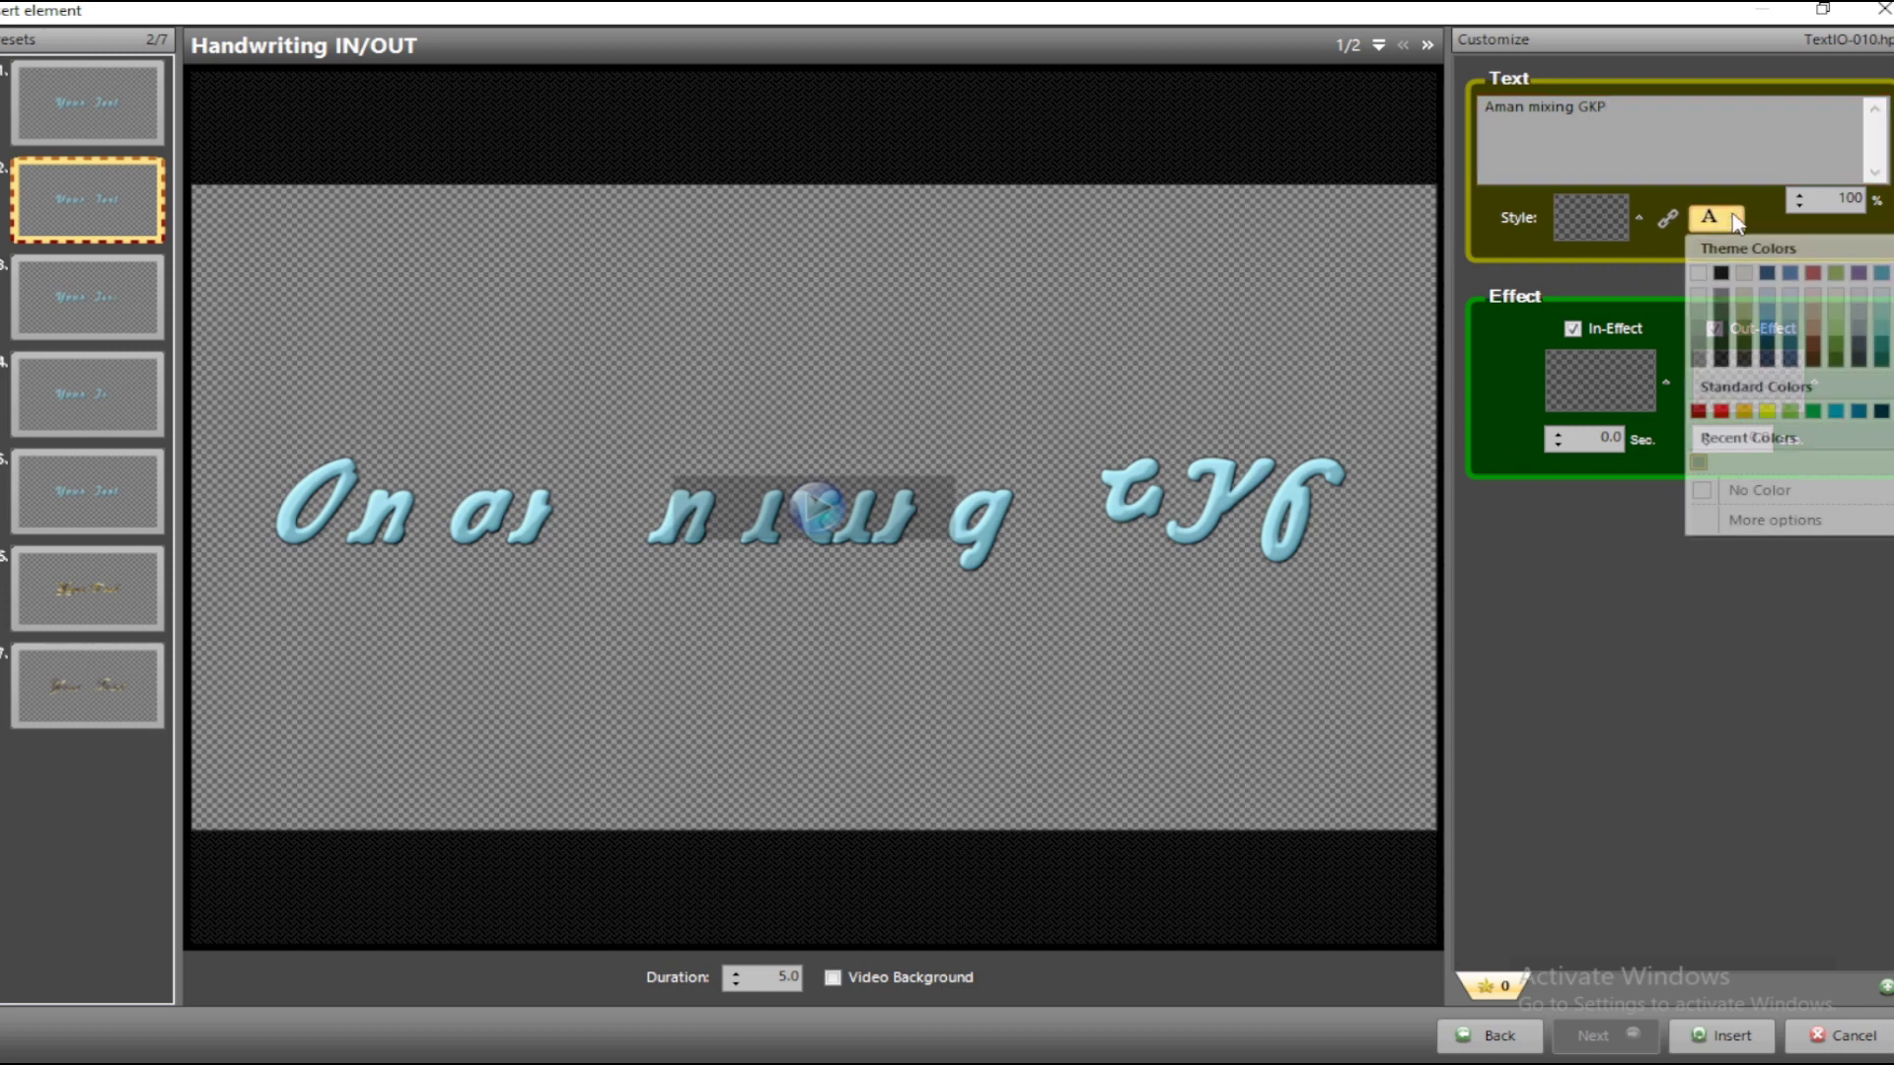
pyautogui.click(1722, 411)
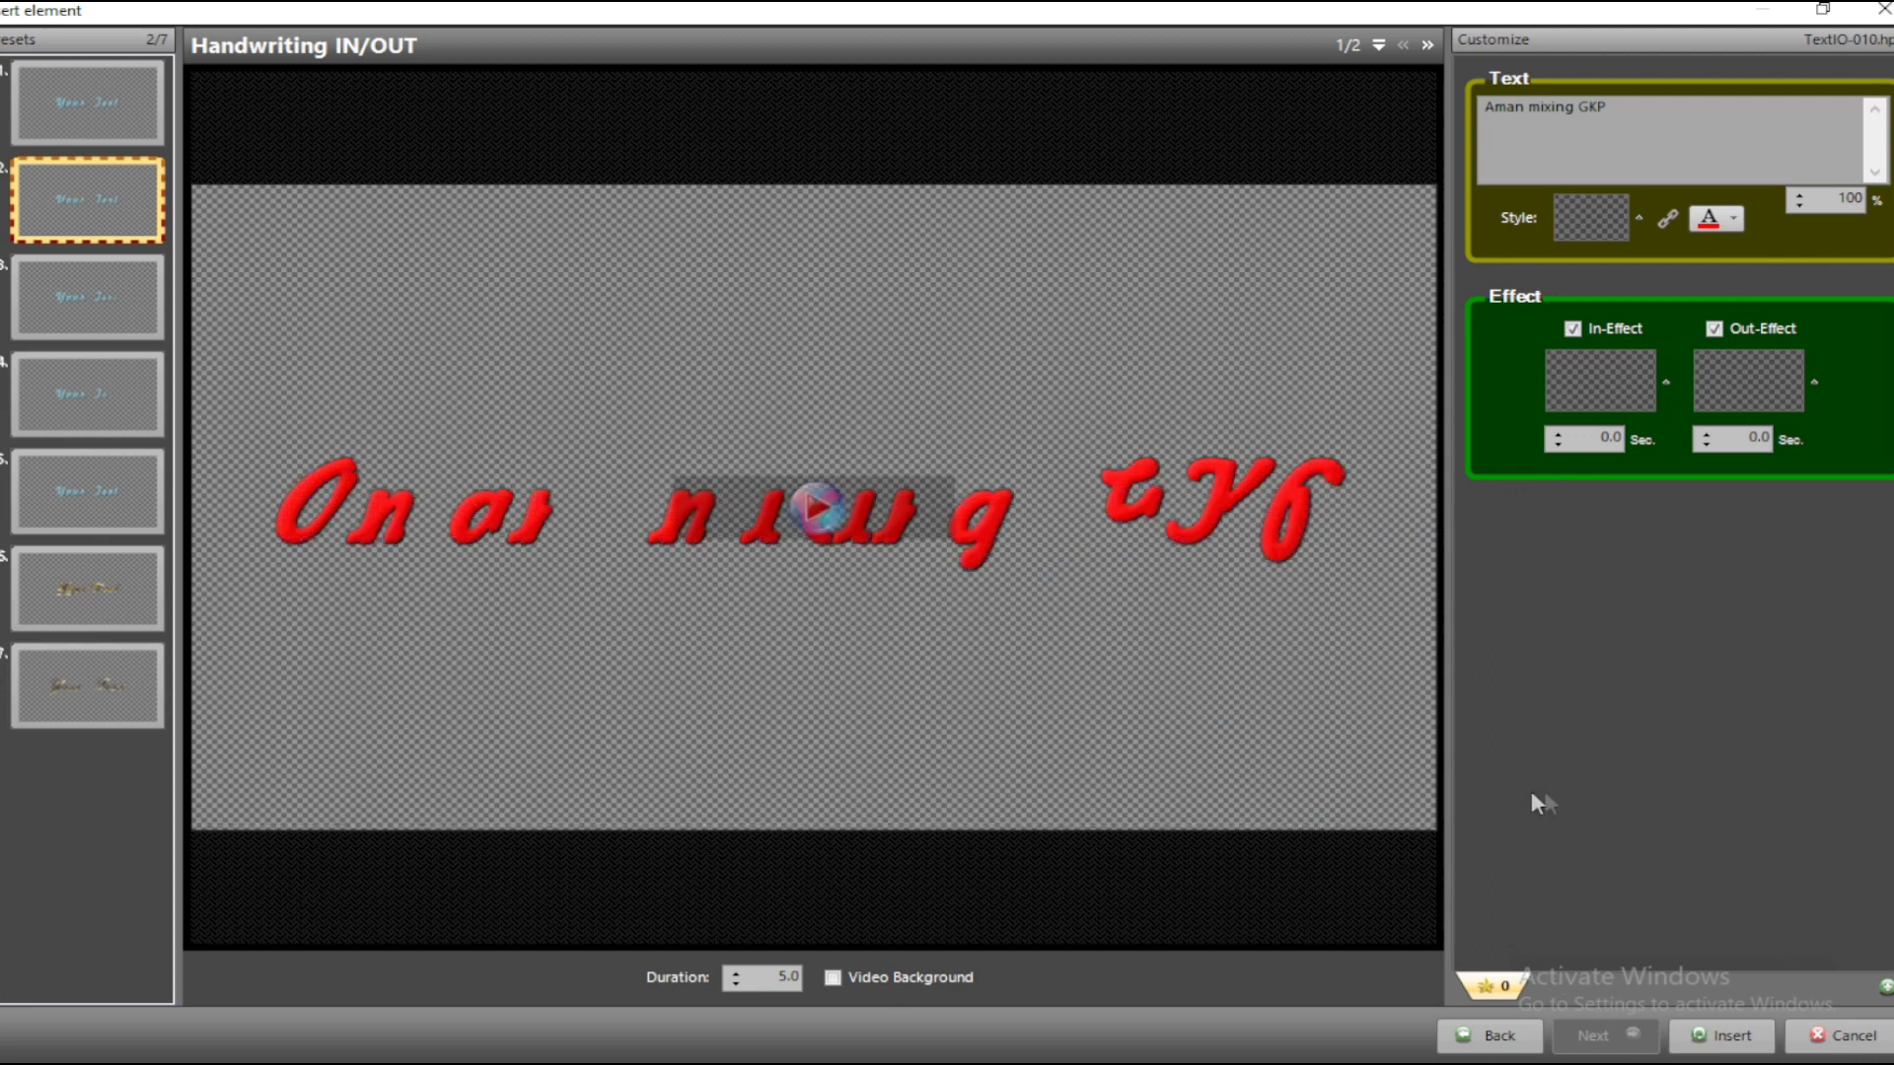
pyautogui.click(1714, 1044)
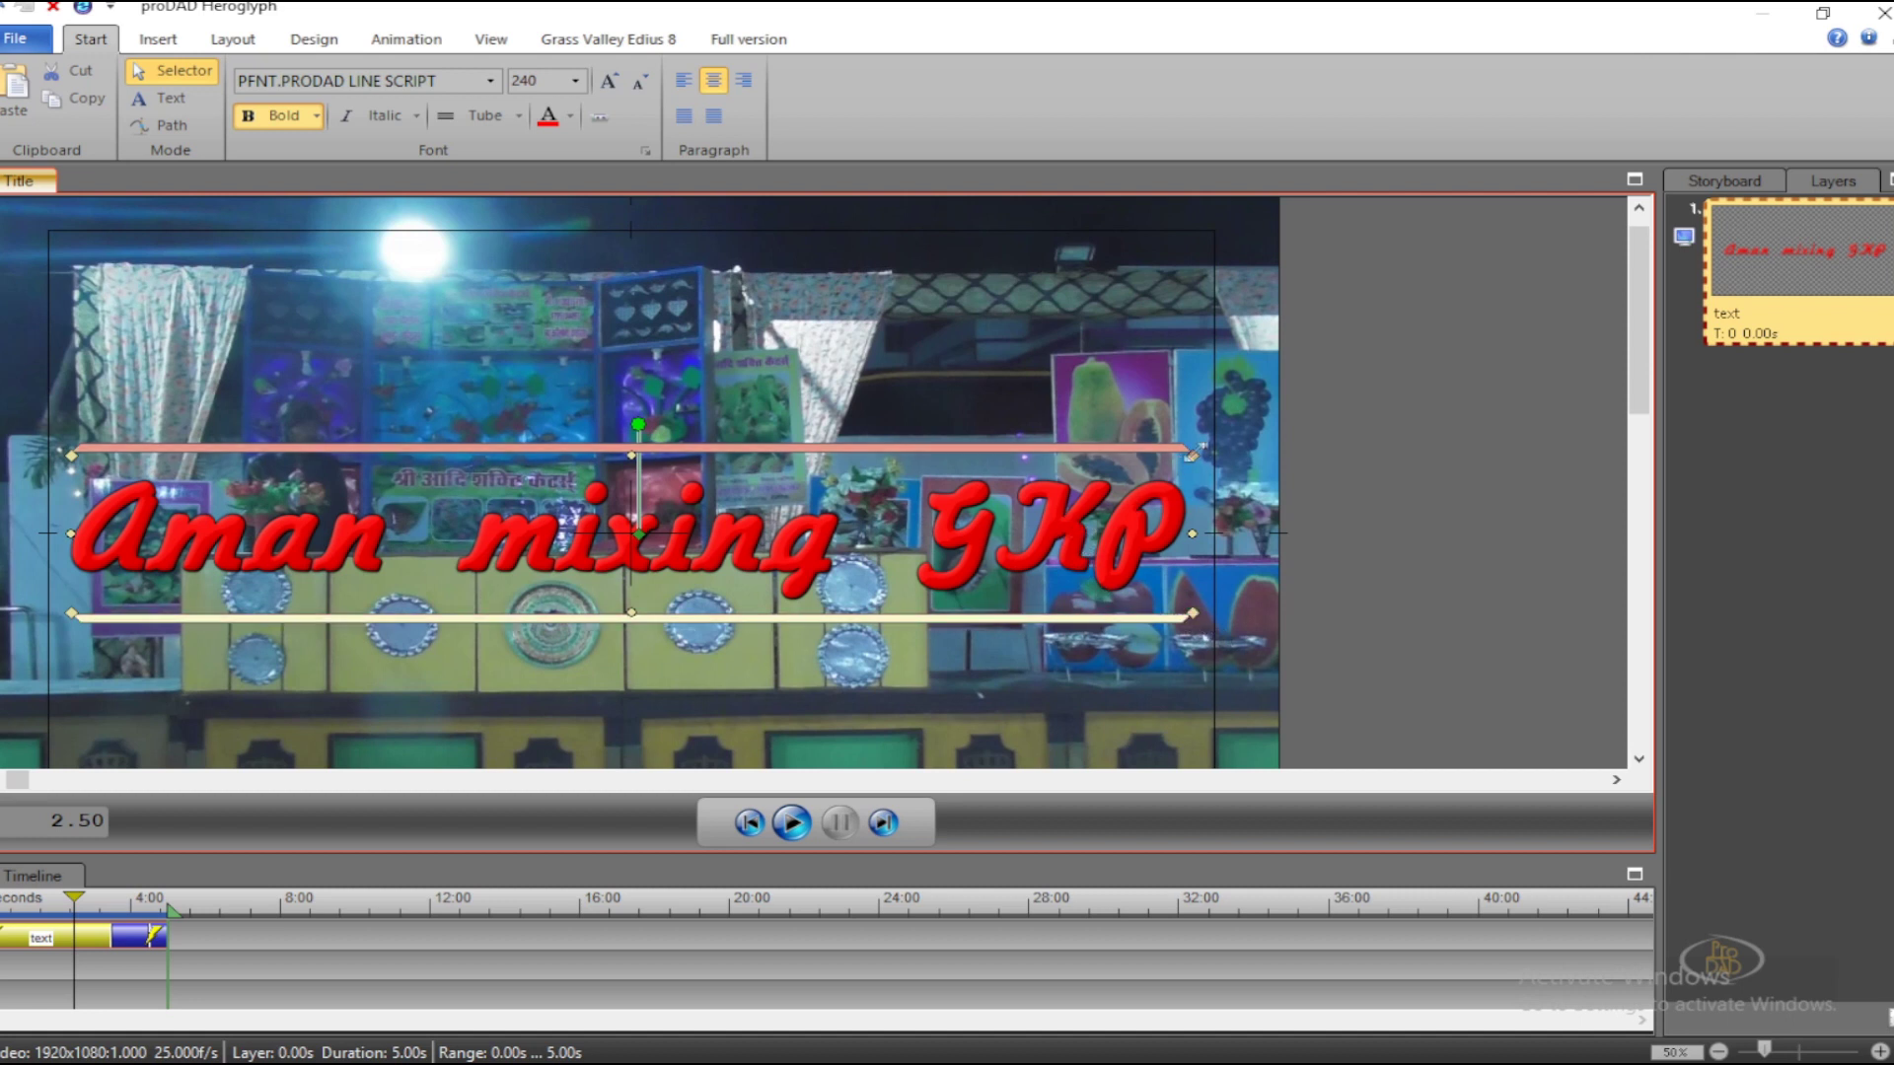
# Step: Shrink the title to a font size of about 202.6, place it at the upper centre of the frame and close the Heroglyph editor
pyautogui.moveTo(1186, 612); pyautogui.dragTo(1120, 622)
pyautogui.moveTo(915, 519); pyautogui.dragTo(881, 545)
pyautogui.moveTo(500, 572)
pyautogui.mouseDown()
pyautogui.moveTo(511, 597)
pyautogui.moveTo(507, 551)
pyautogui.moveTo(511, 588)
pyautogui.mouseUp()
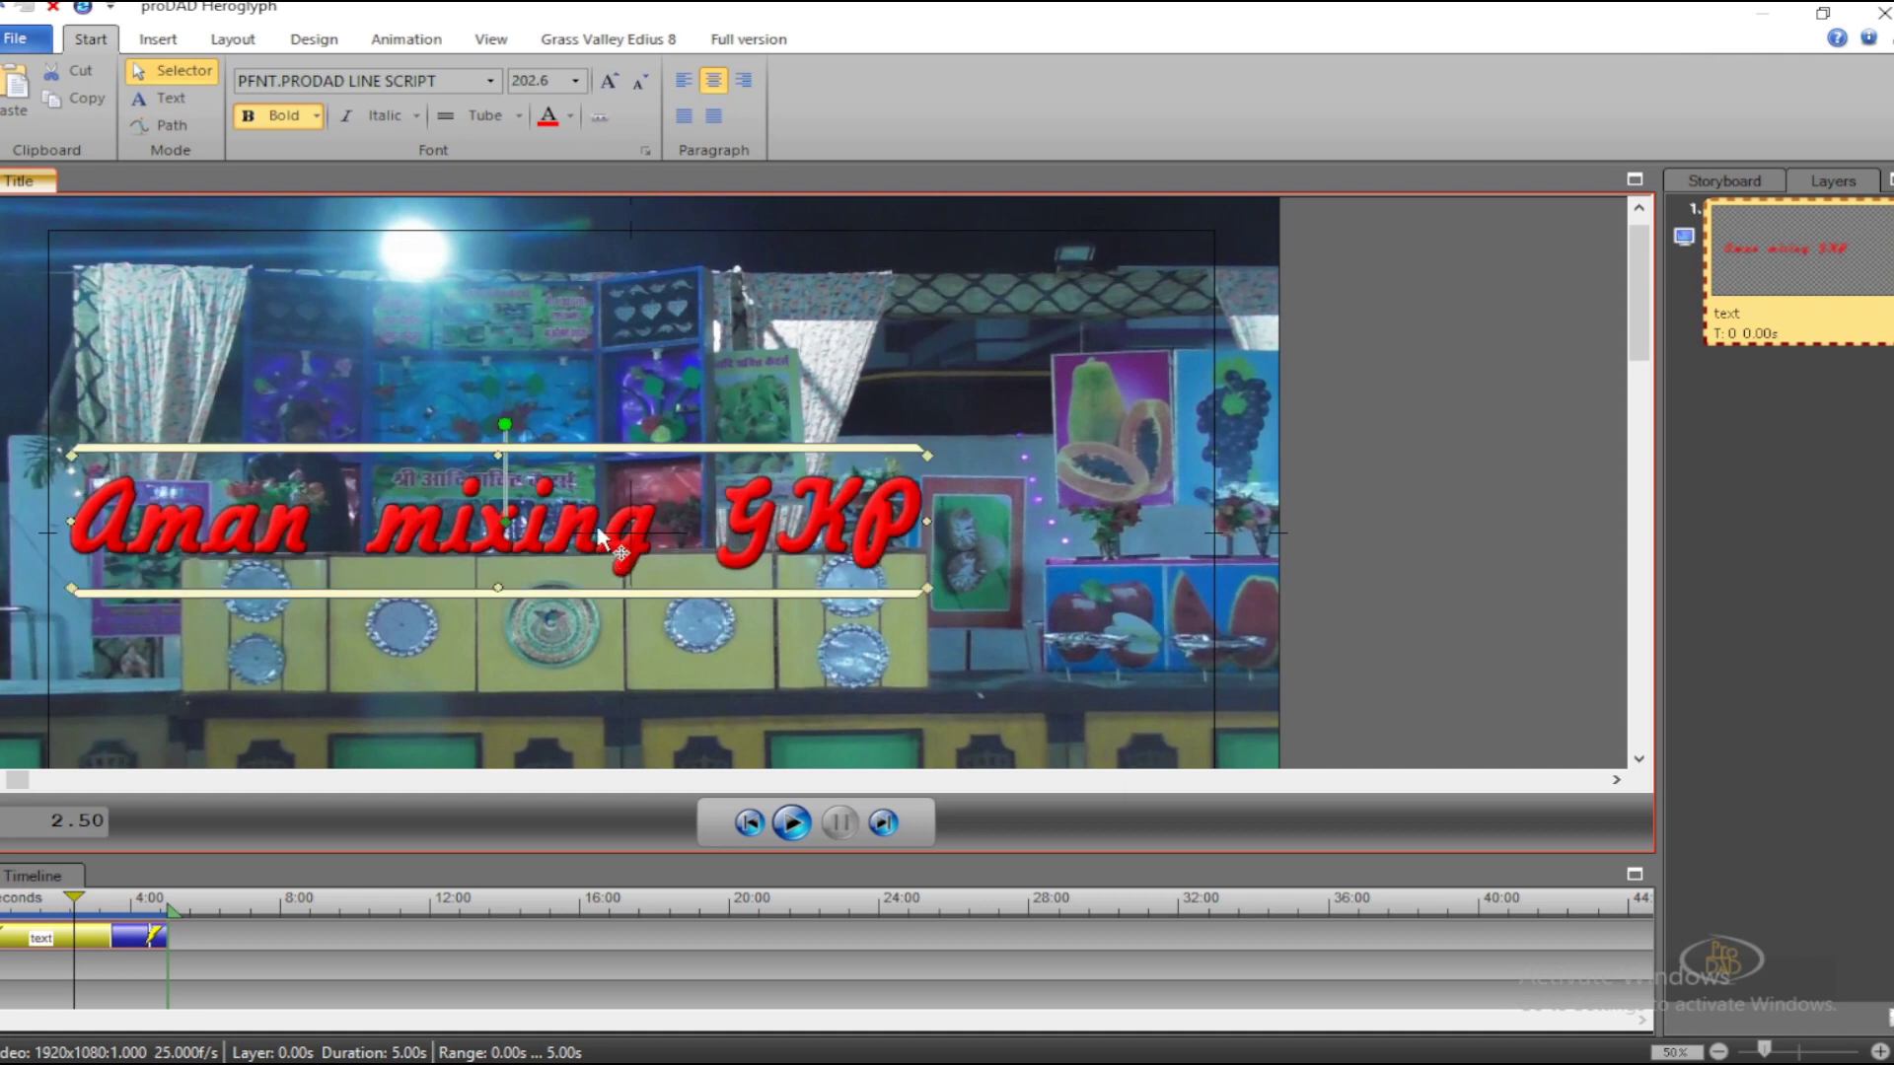
pyautogui.moveTo(758, 539); pyautogui.dragTo(854, 353)
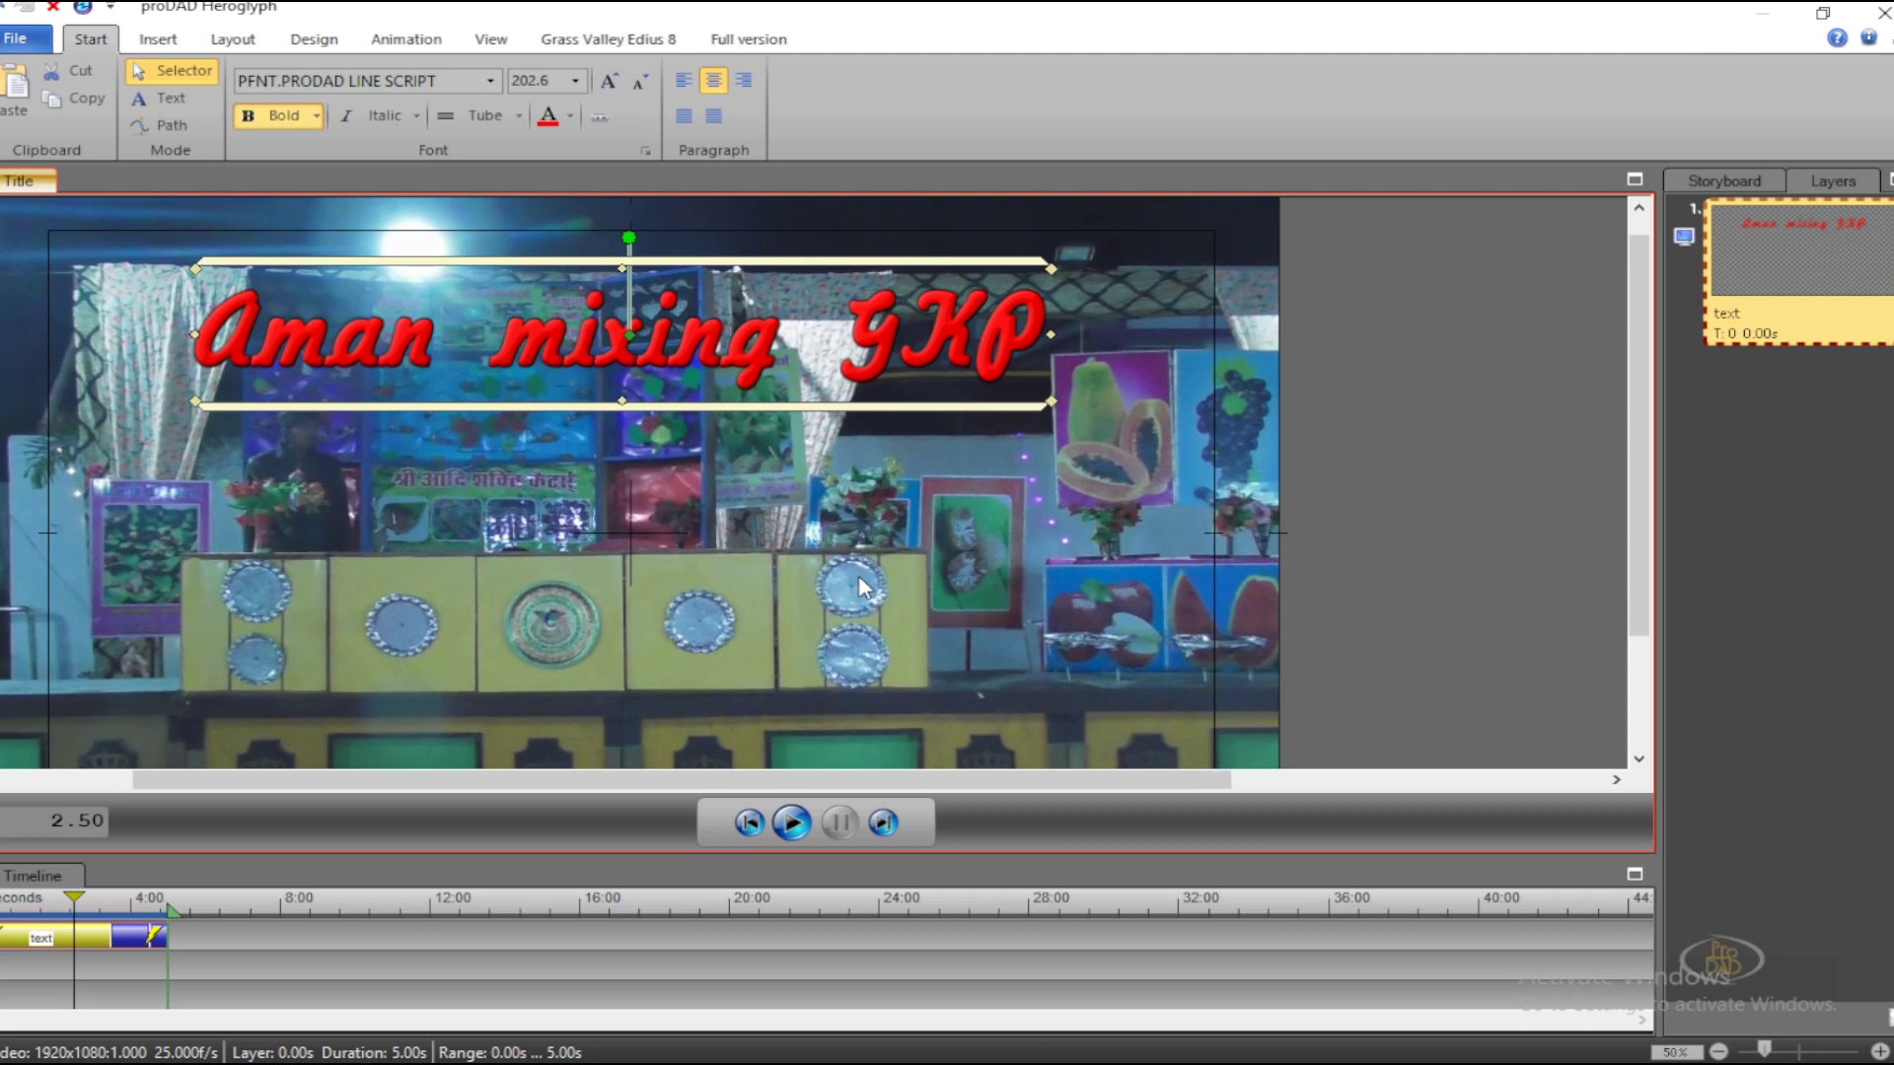
pyautogui.hotkey('alt', 'F4')
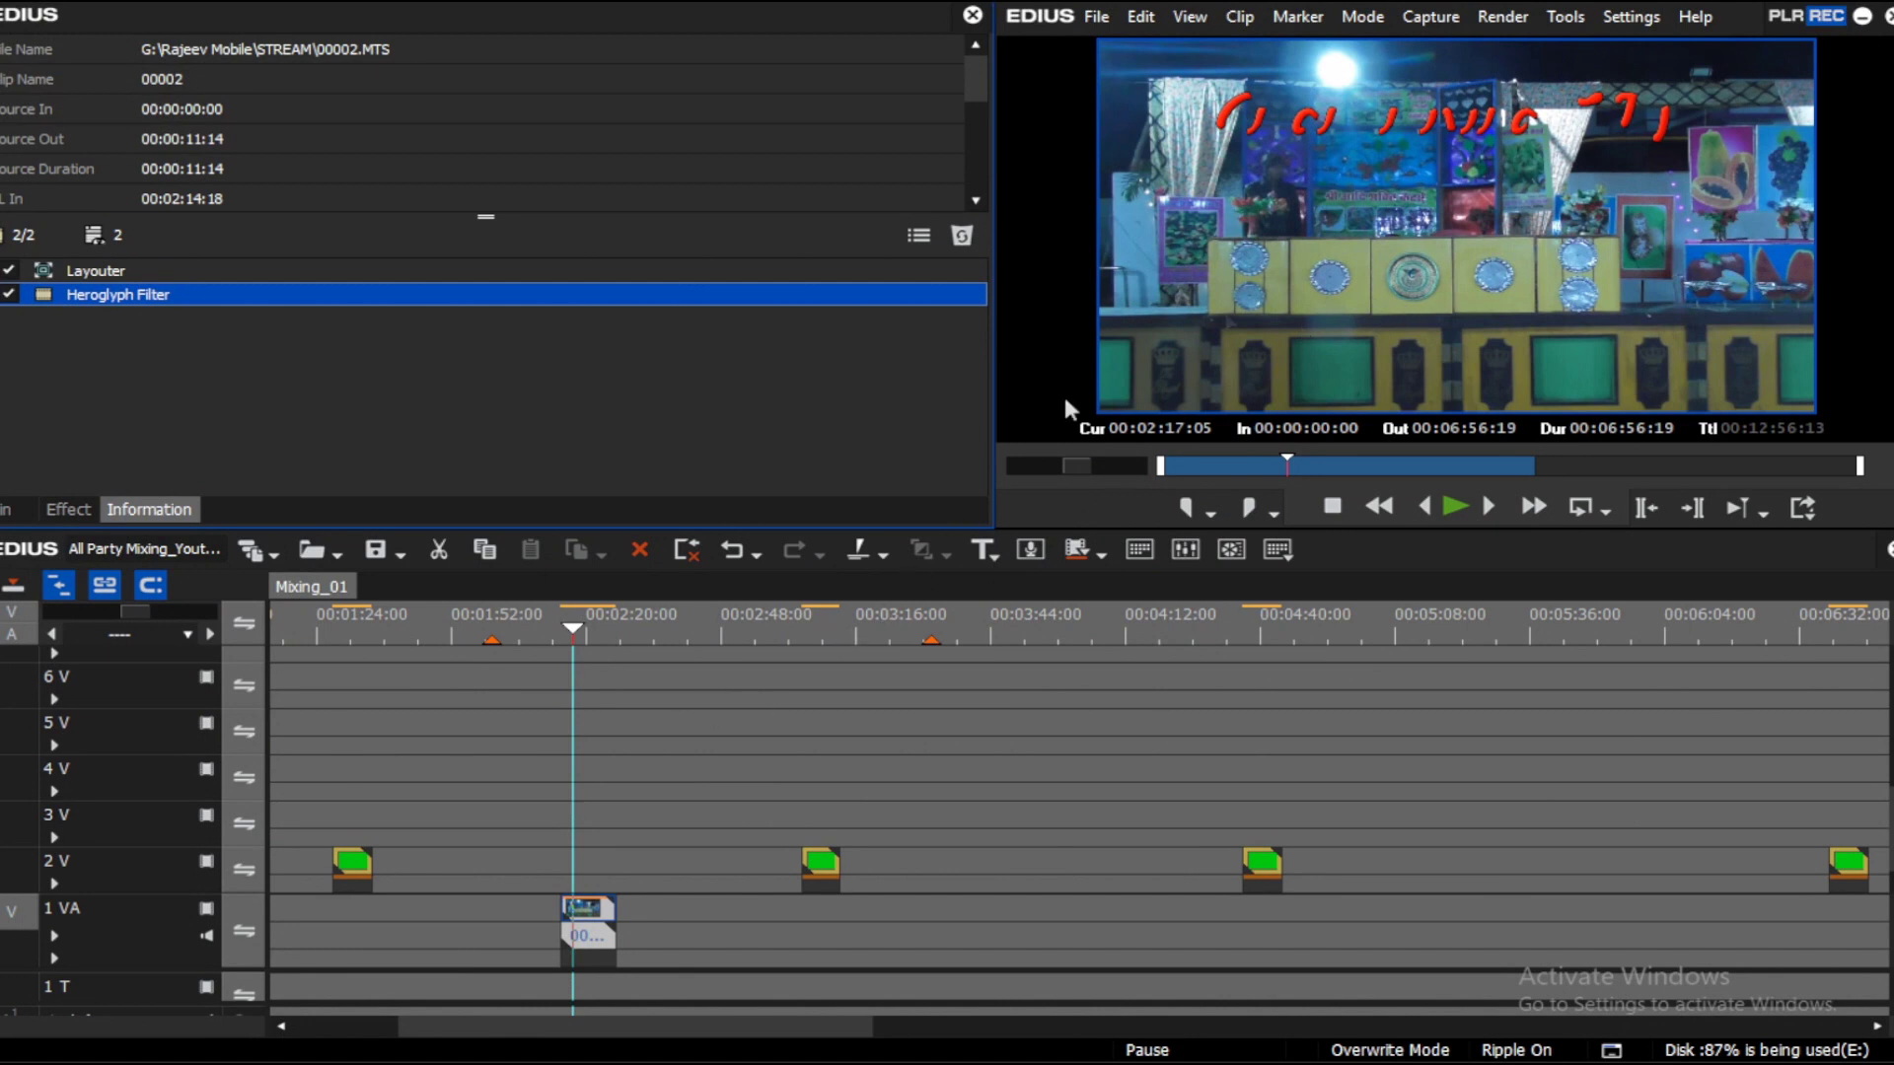
# Step: Play clip 00002 from its start to preview the handwriting title, then move the playhead past the clip
pyautogui.moveTo(576, 632); pyautogui.dragTo(567, 629)
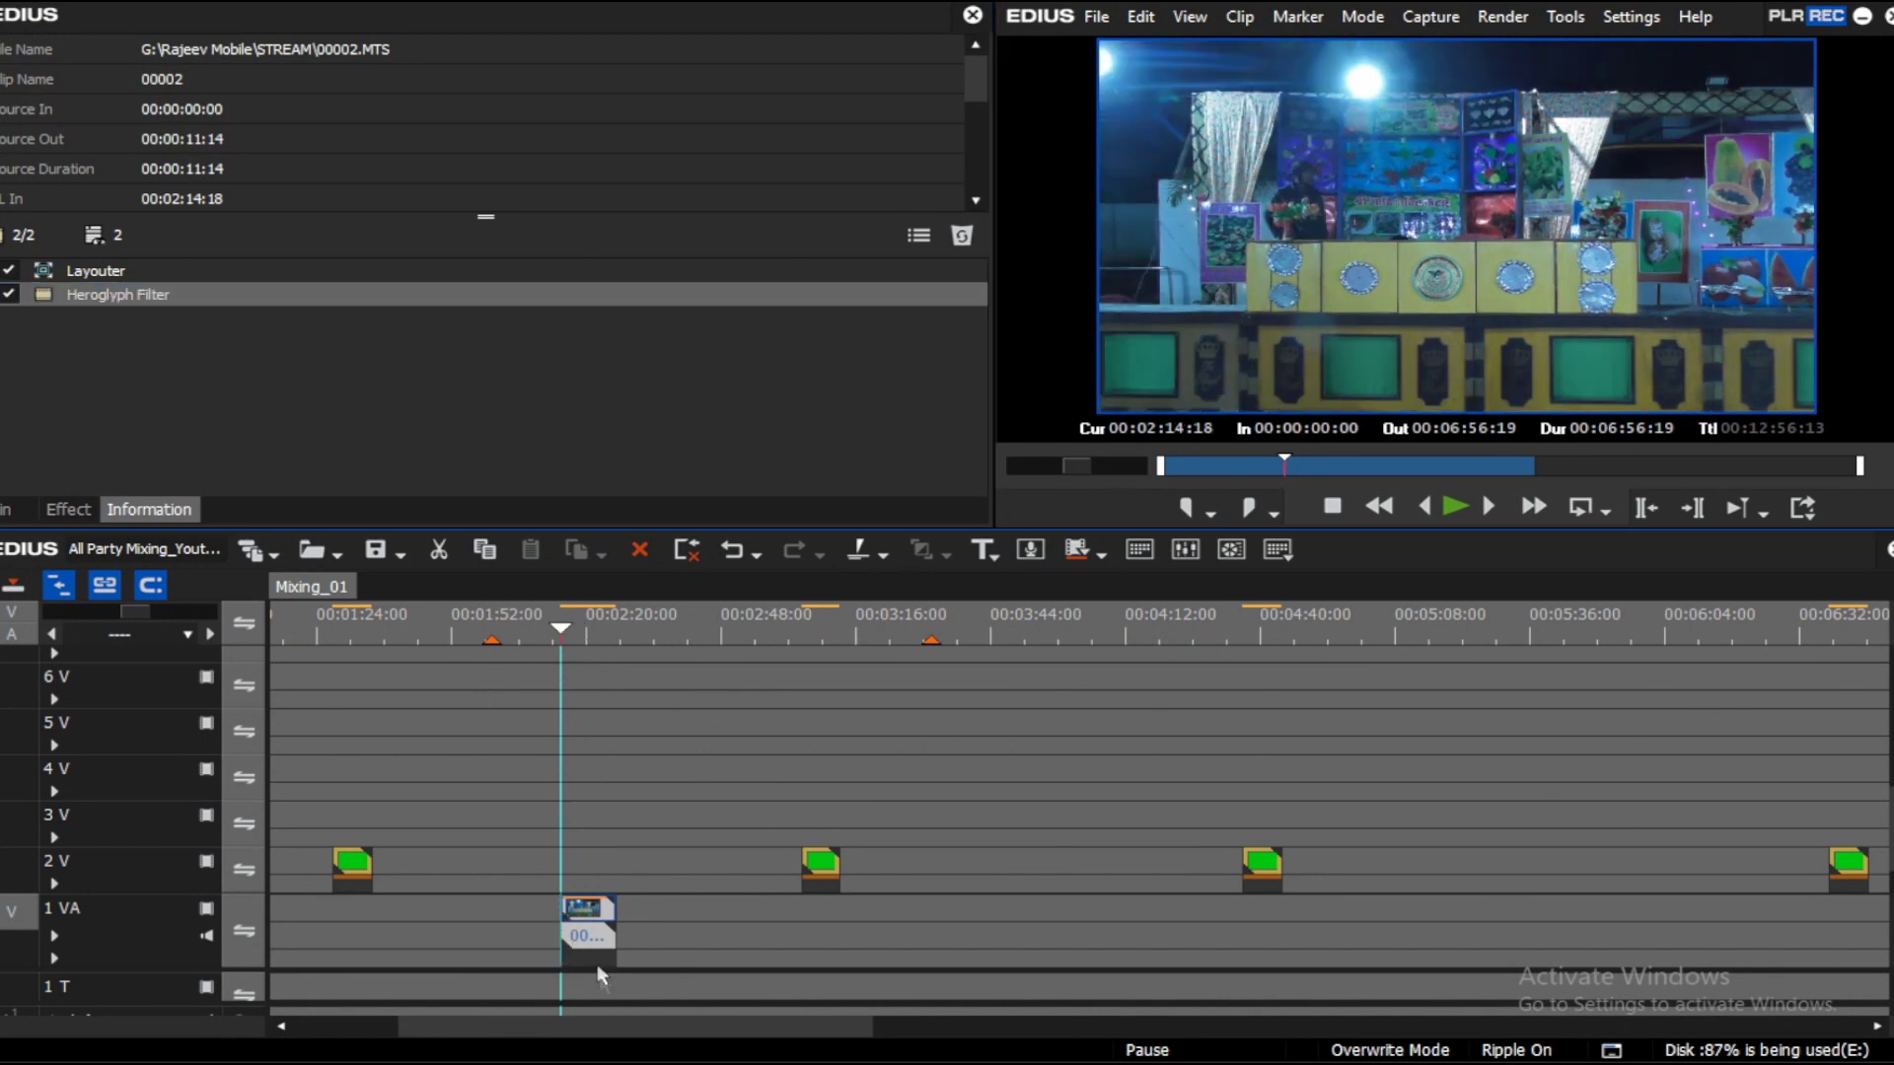
pyautogui.press('space')
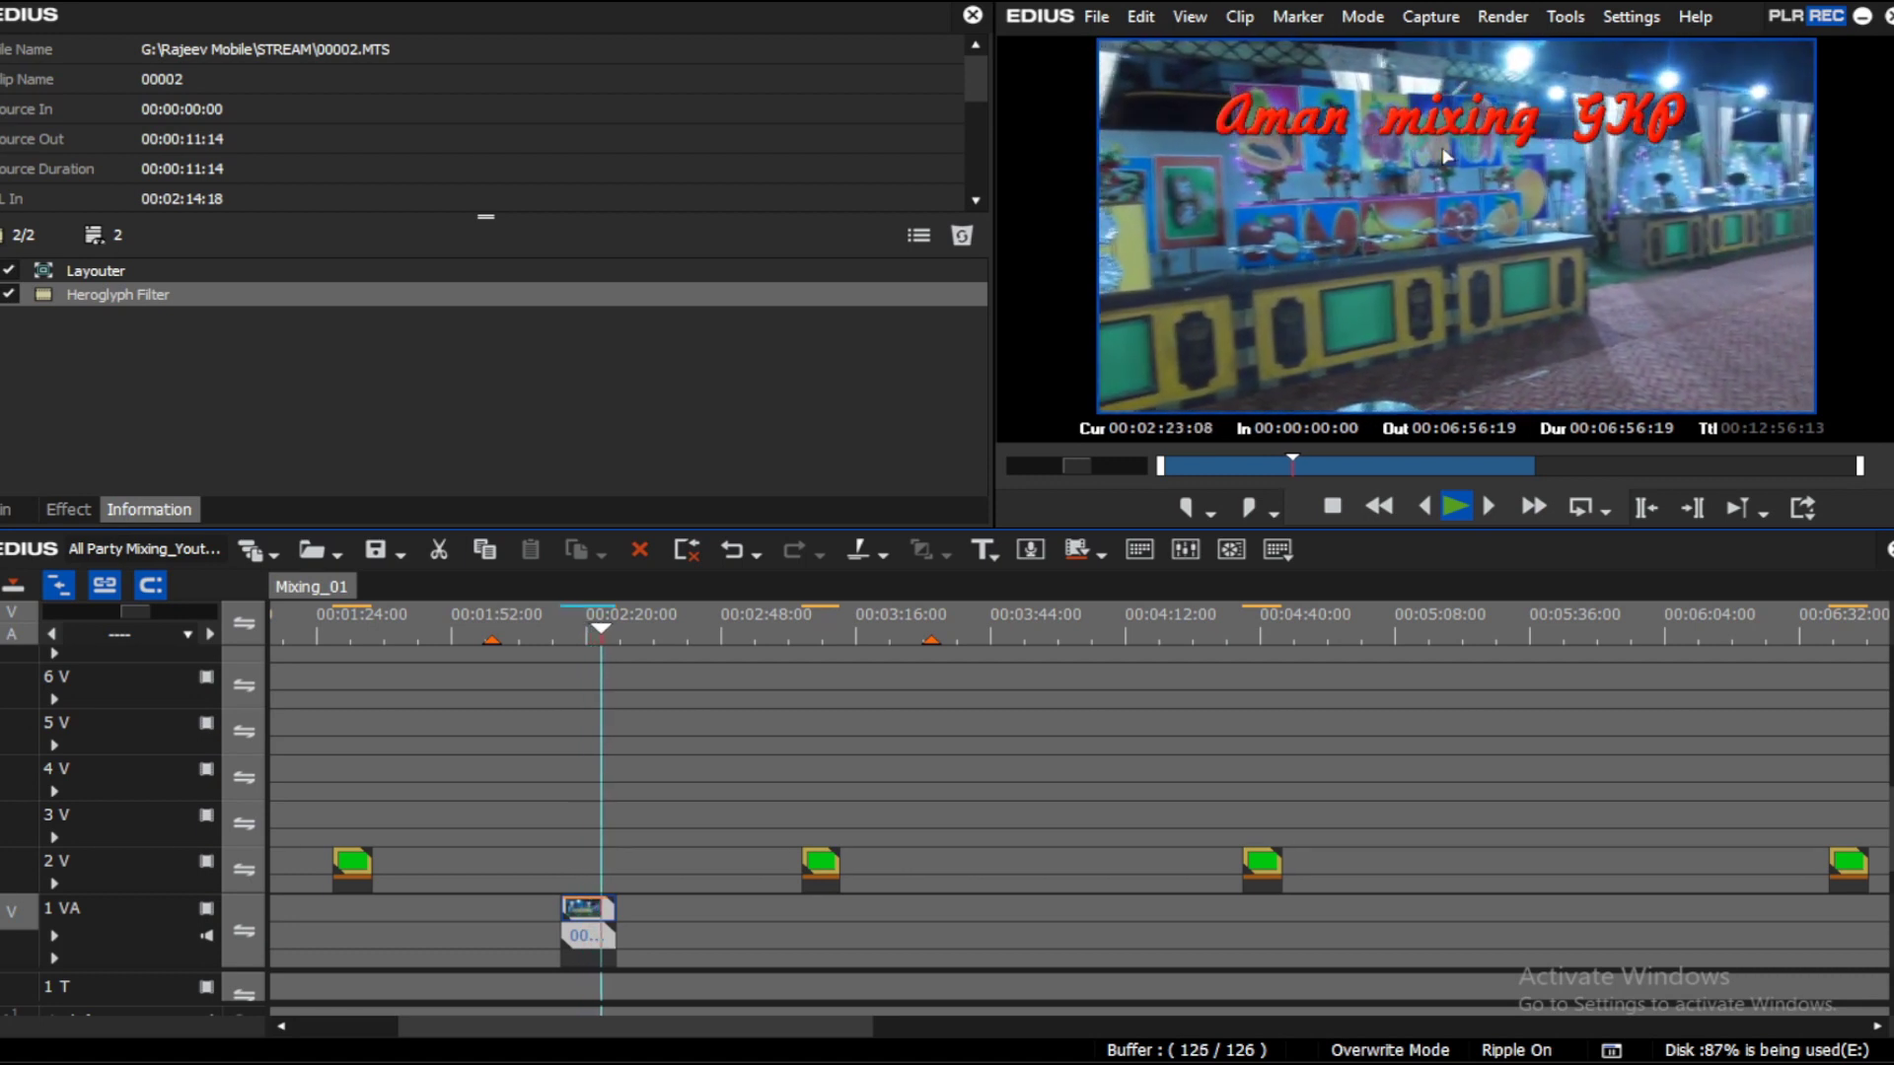
pyautogui.press('space')
pyautogui.moveTo(617, 631)
pyautogui.mouseDown()
pyautogui.moveTo(638, 629)
pyautogui.moveTo(641, 659)
pyautogui.mouseUp()
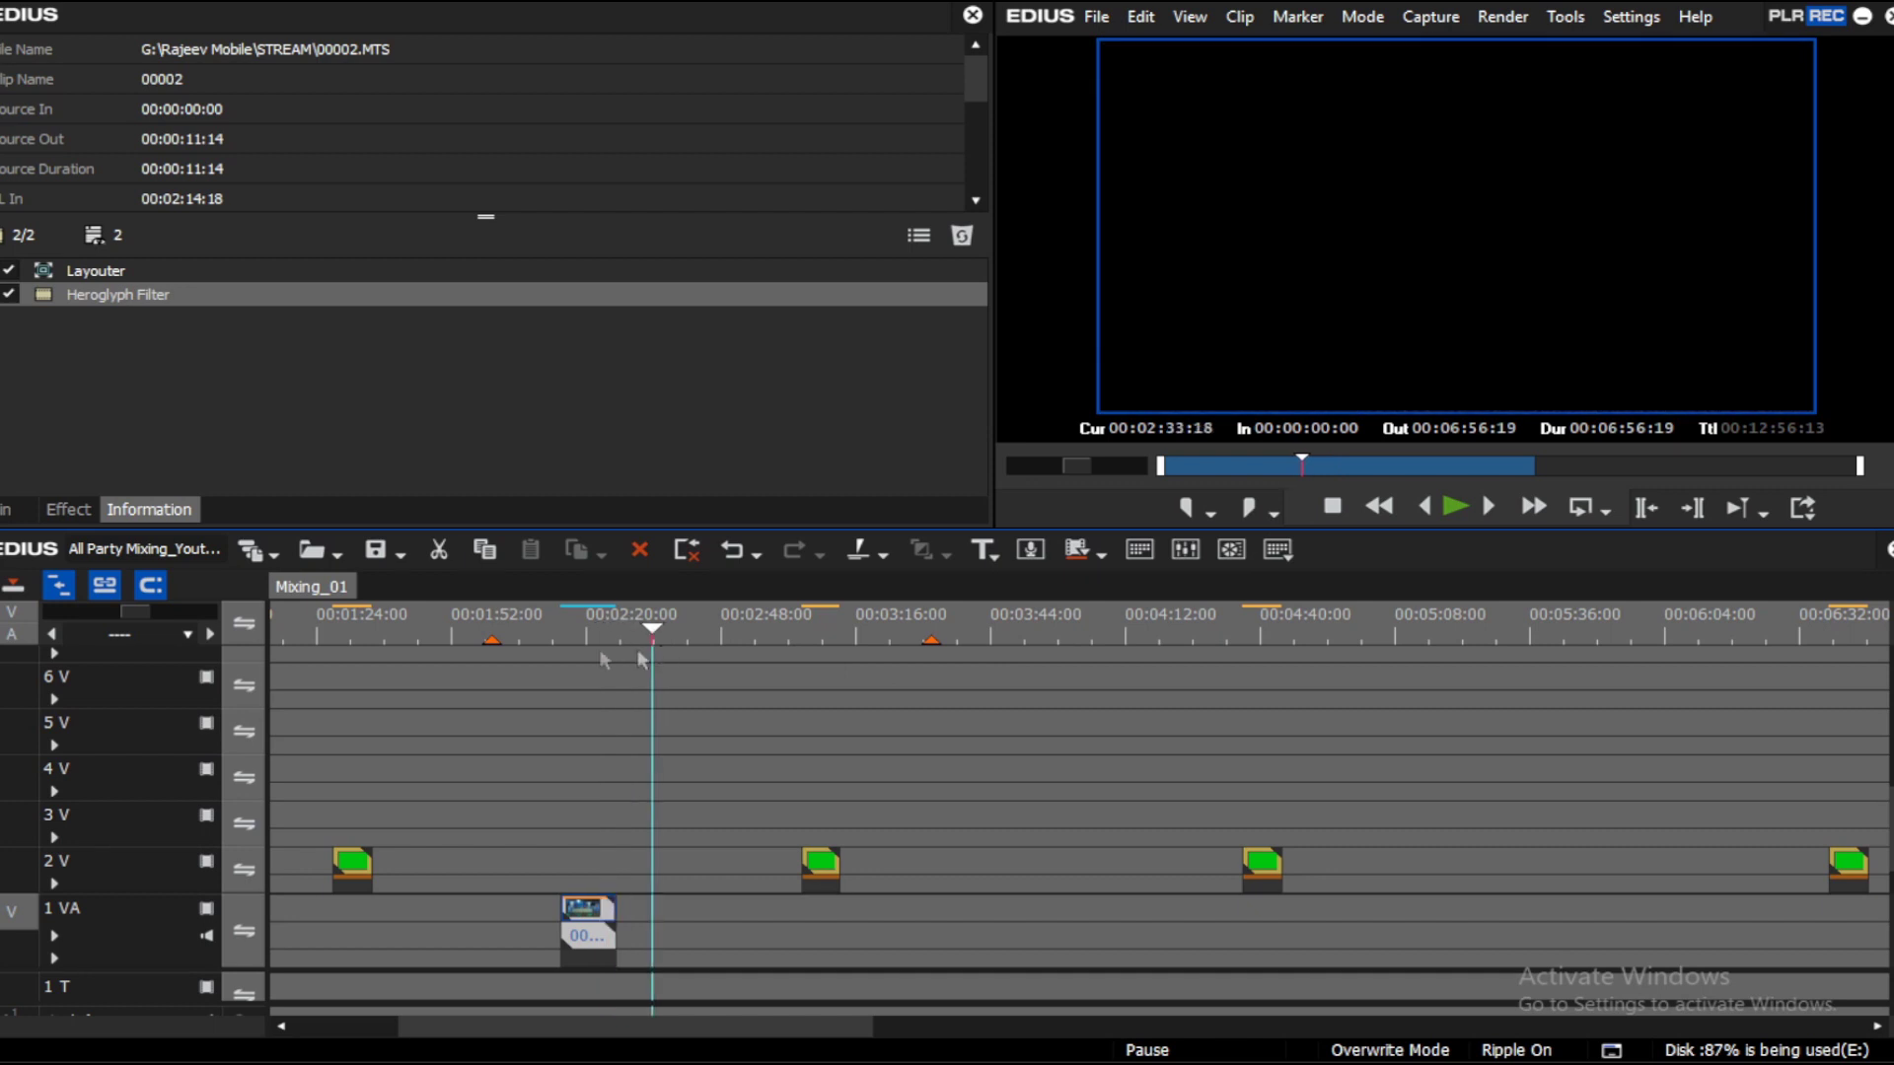
# Step: Place clip 00003 from the bin on the 1 VA track at about 00:02:37
pyautogui.click(11, 511)
pyautogui.moveTo(543, 152); pyautogui.dragTo(696, 974)
pyautogui.moveTo(675, 930); pyautogui.dragTo(674, 969)
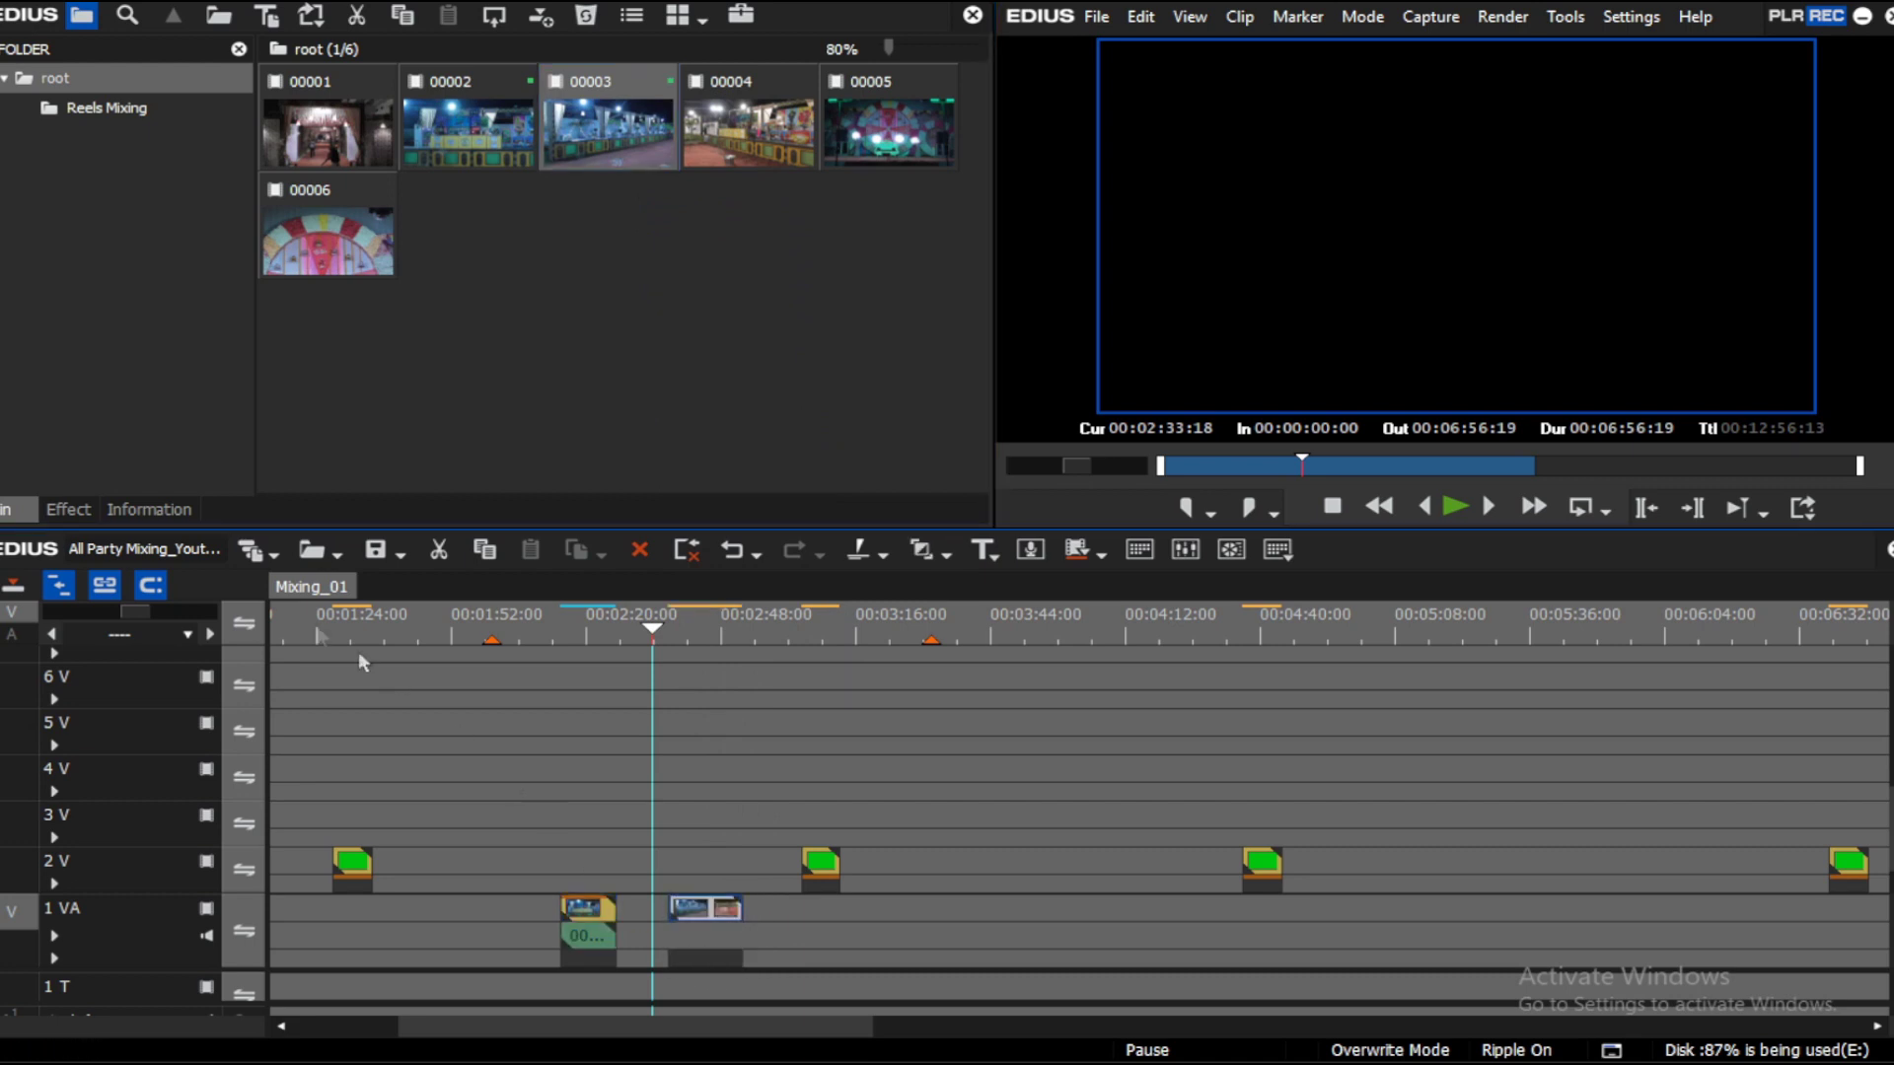
# Step: Apply the Vitascene Filter to clip 00003 and open its settings with the playhead at the clip's start
pyautogui.click(69, 509)
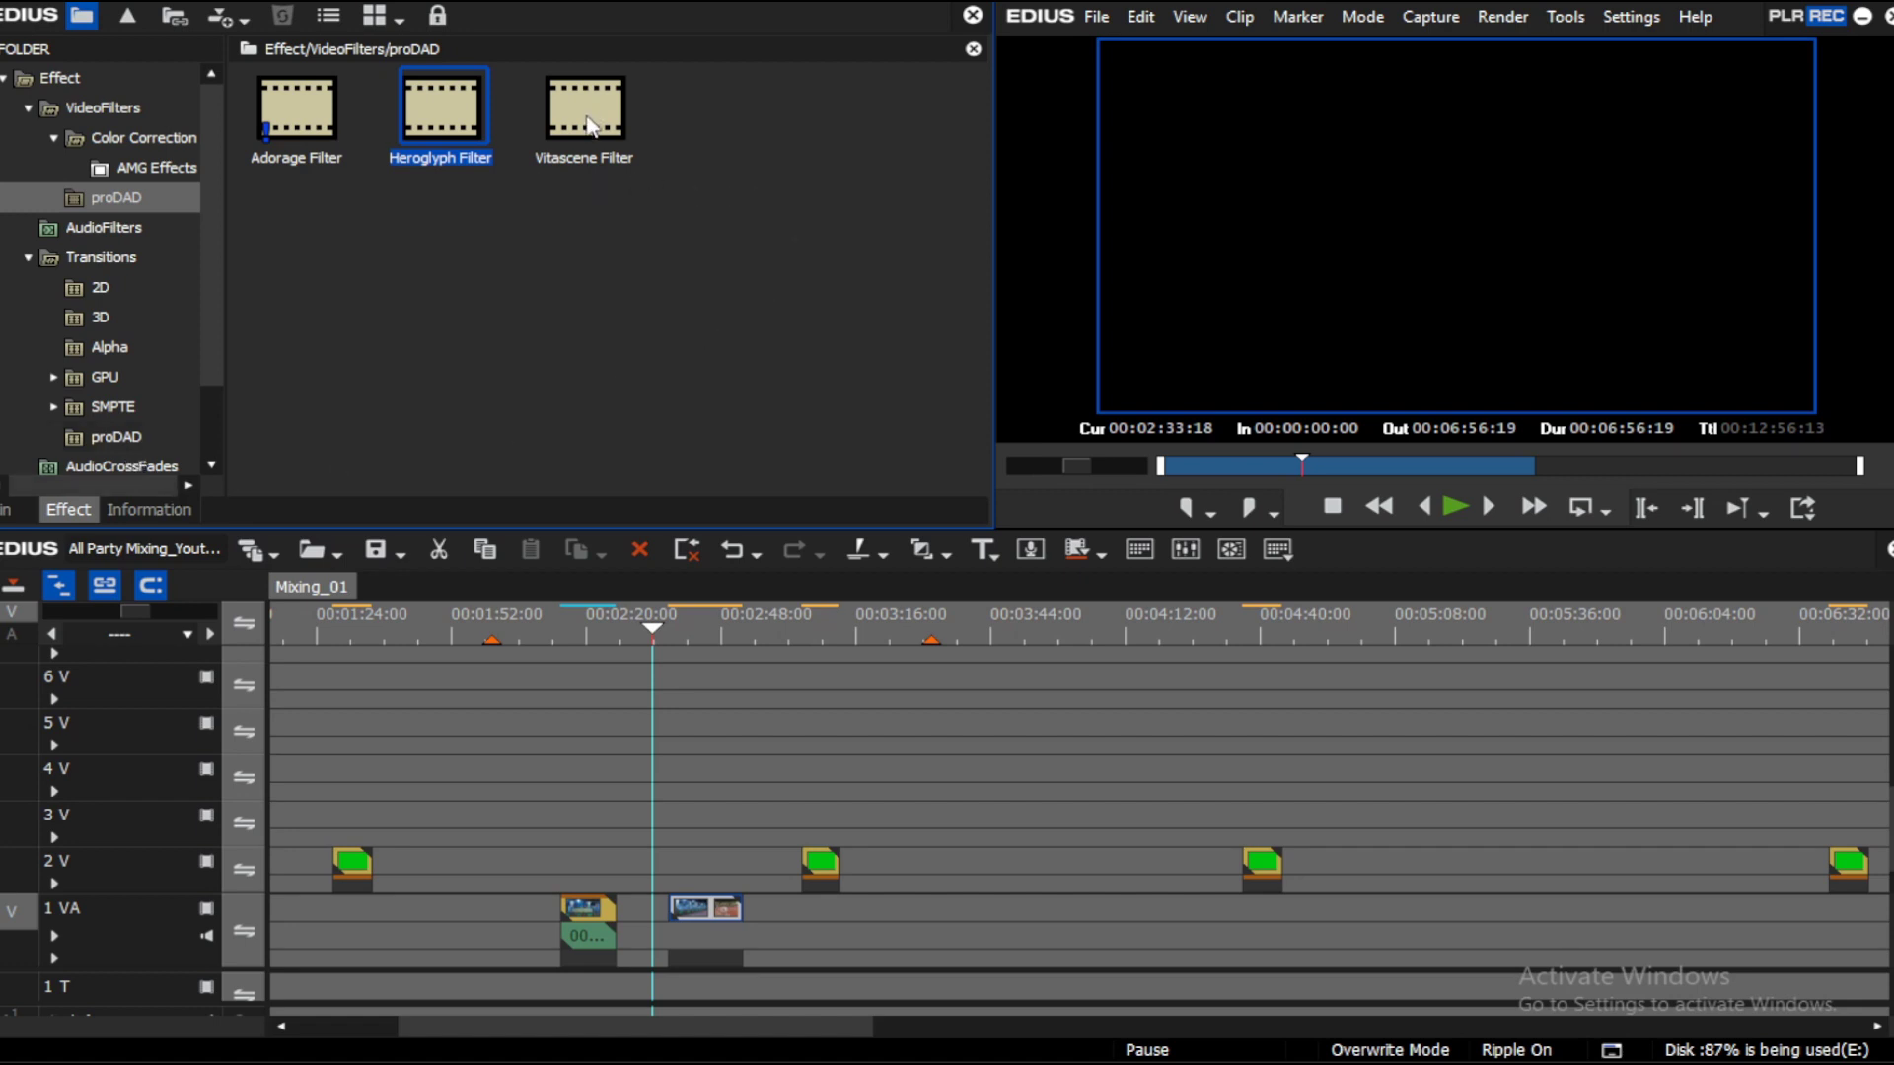
pyautogui.moveTo(589, 123); pyautogui.dragTo(654, 779)
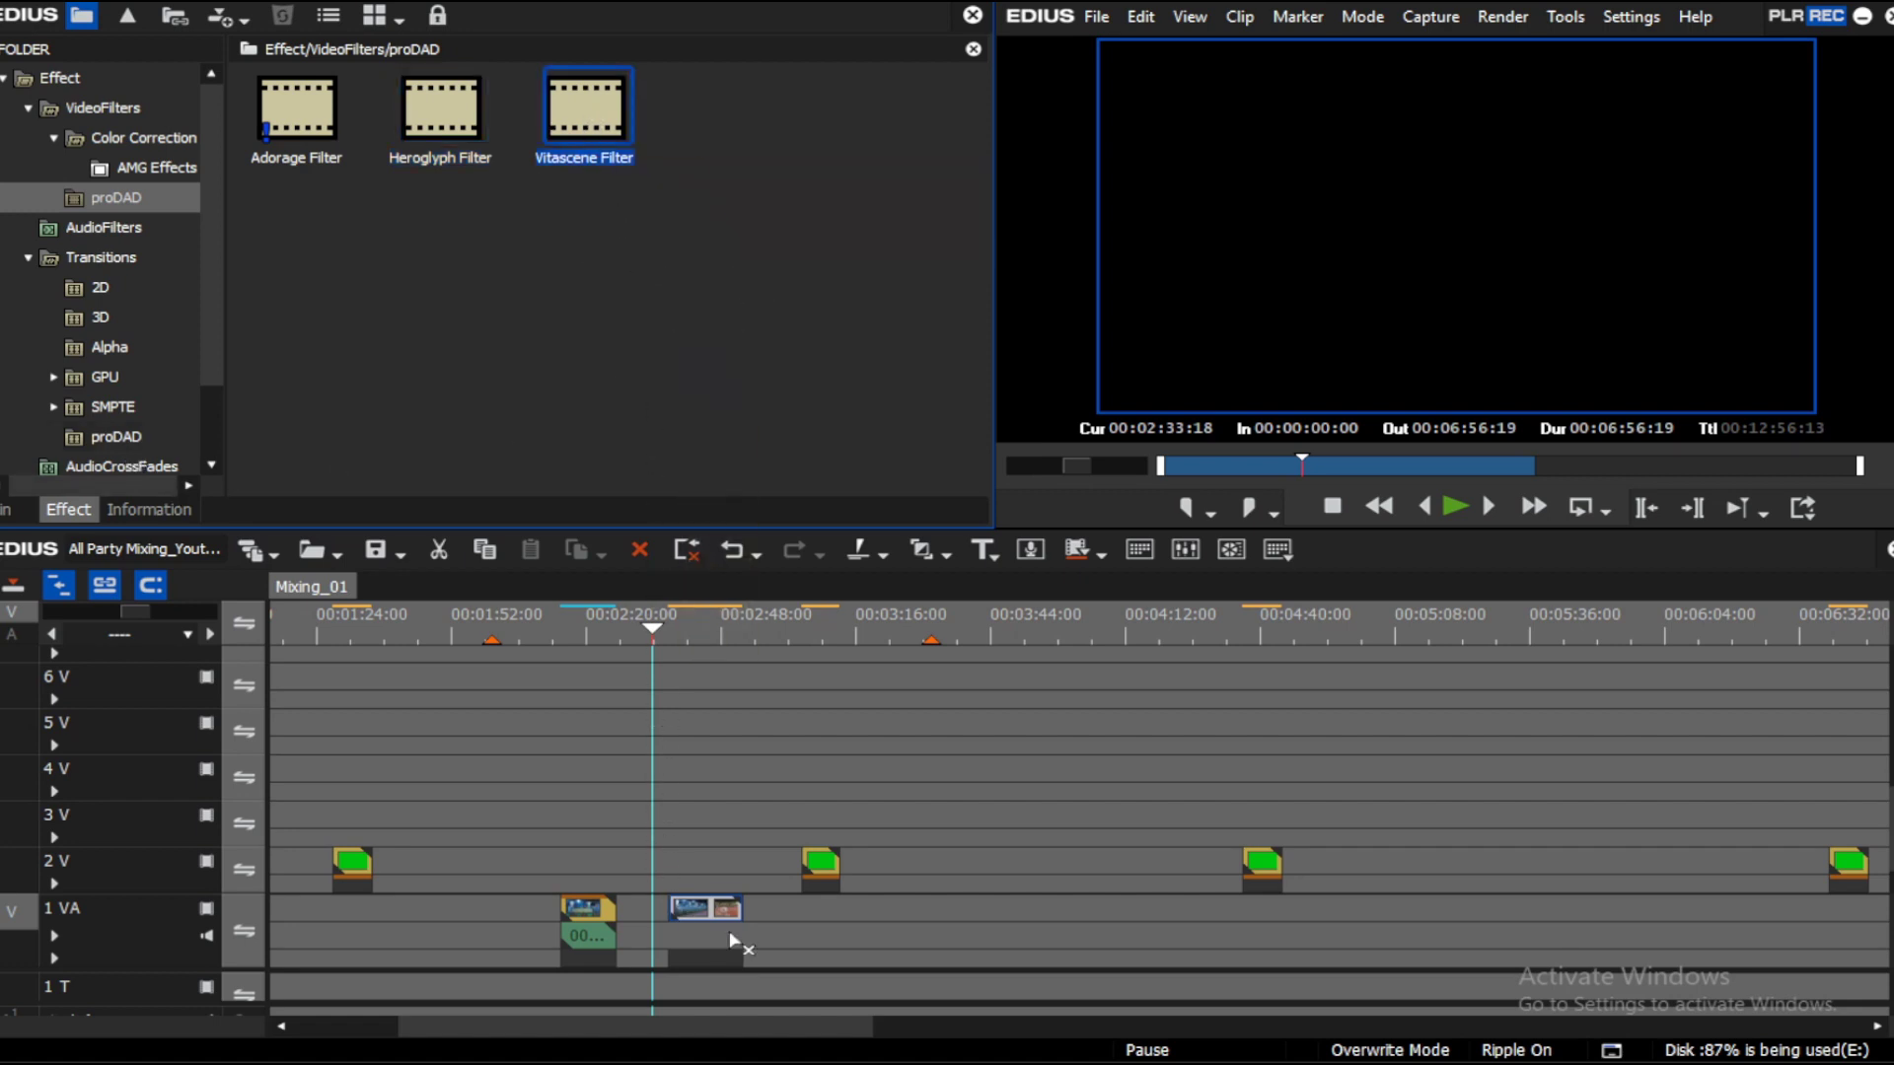
pyautogui.moveTo(701, 926); pyautogui.dragTo(696, 909)
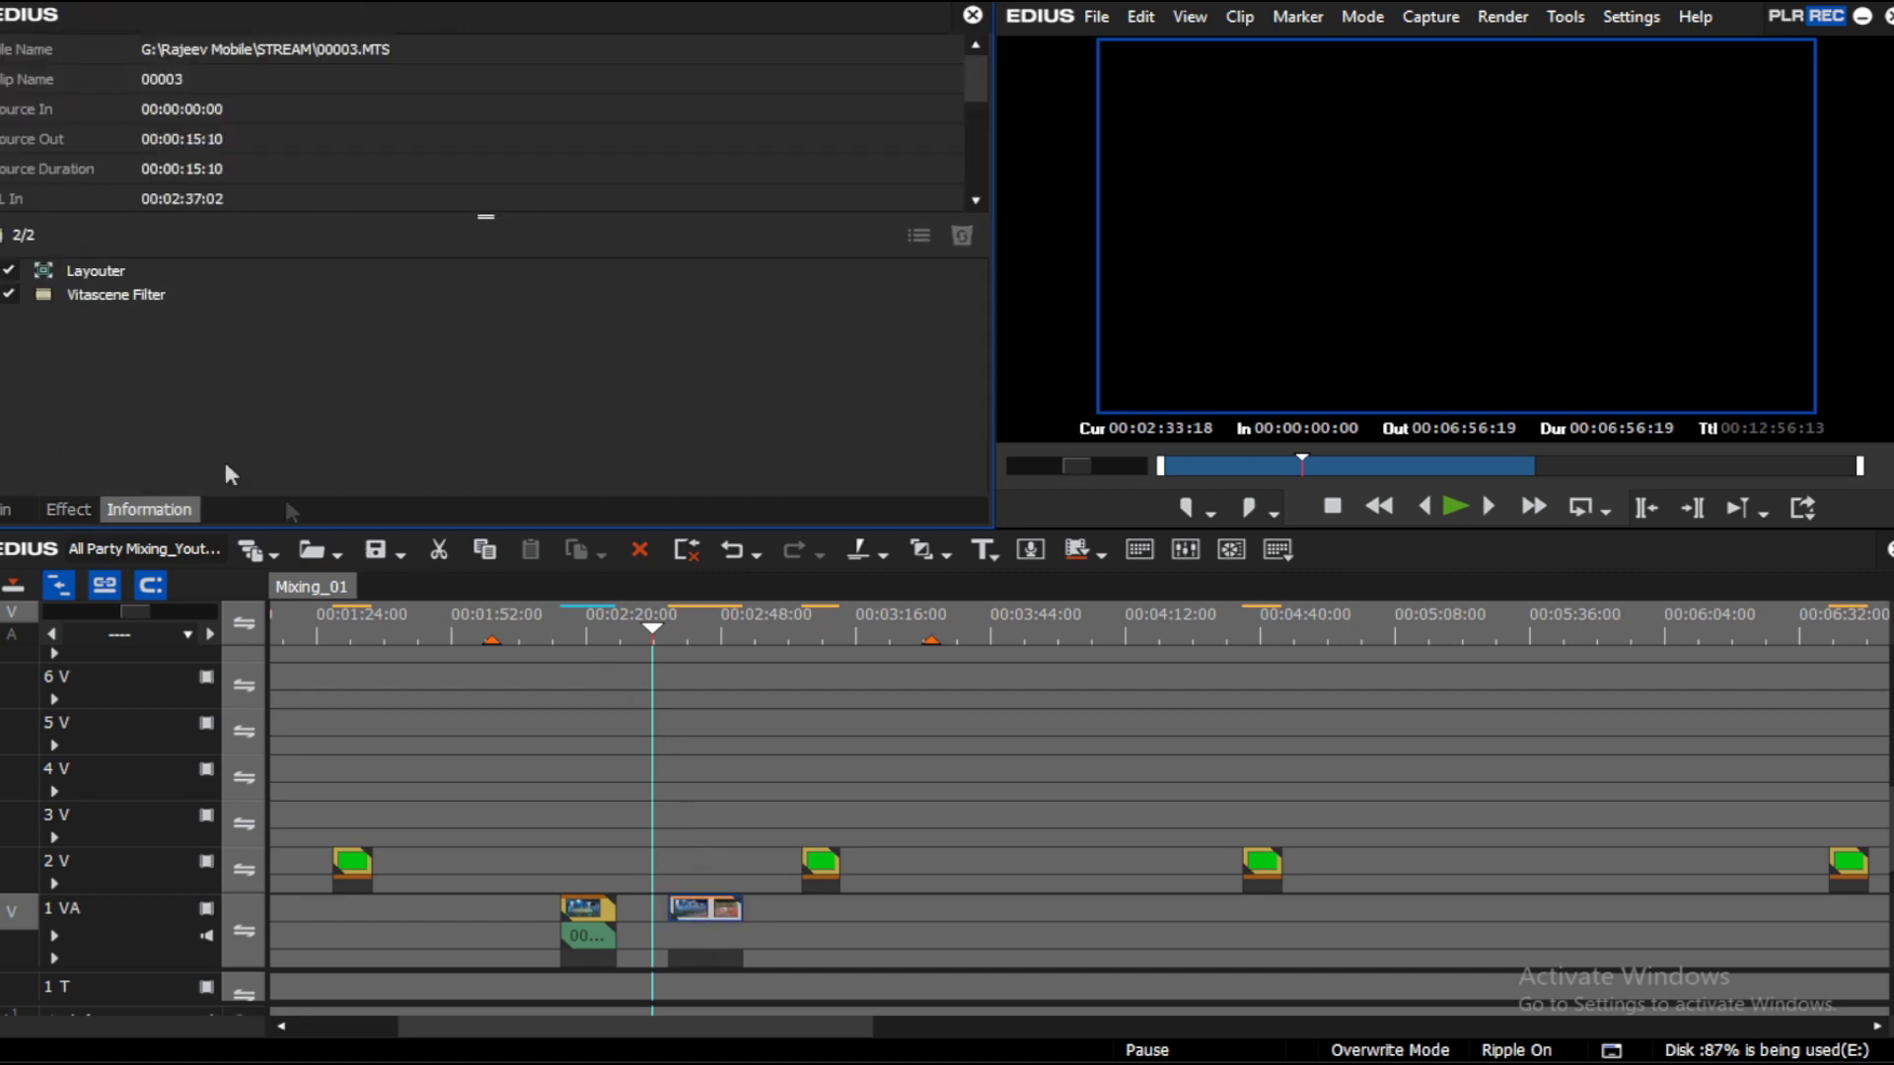
pyautogui.click(679, 623)
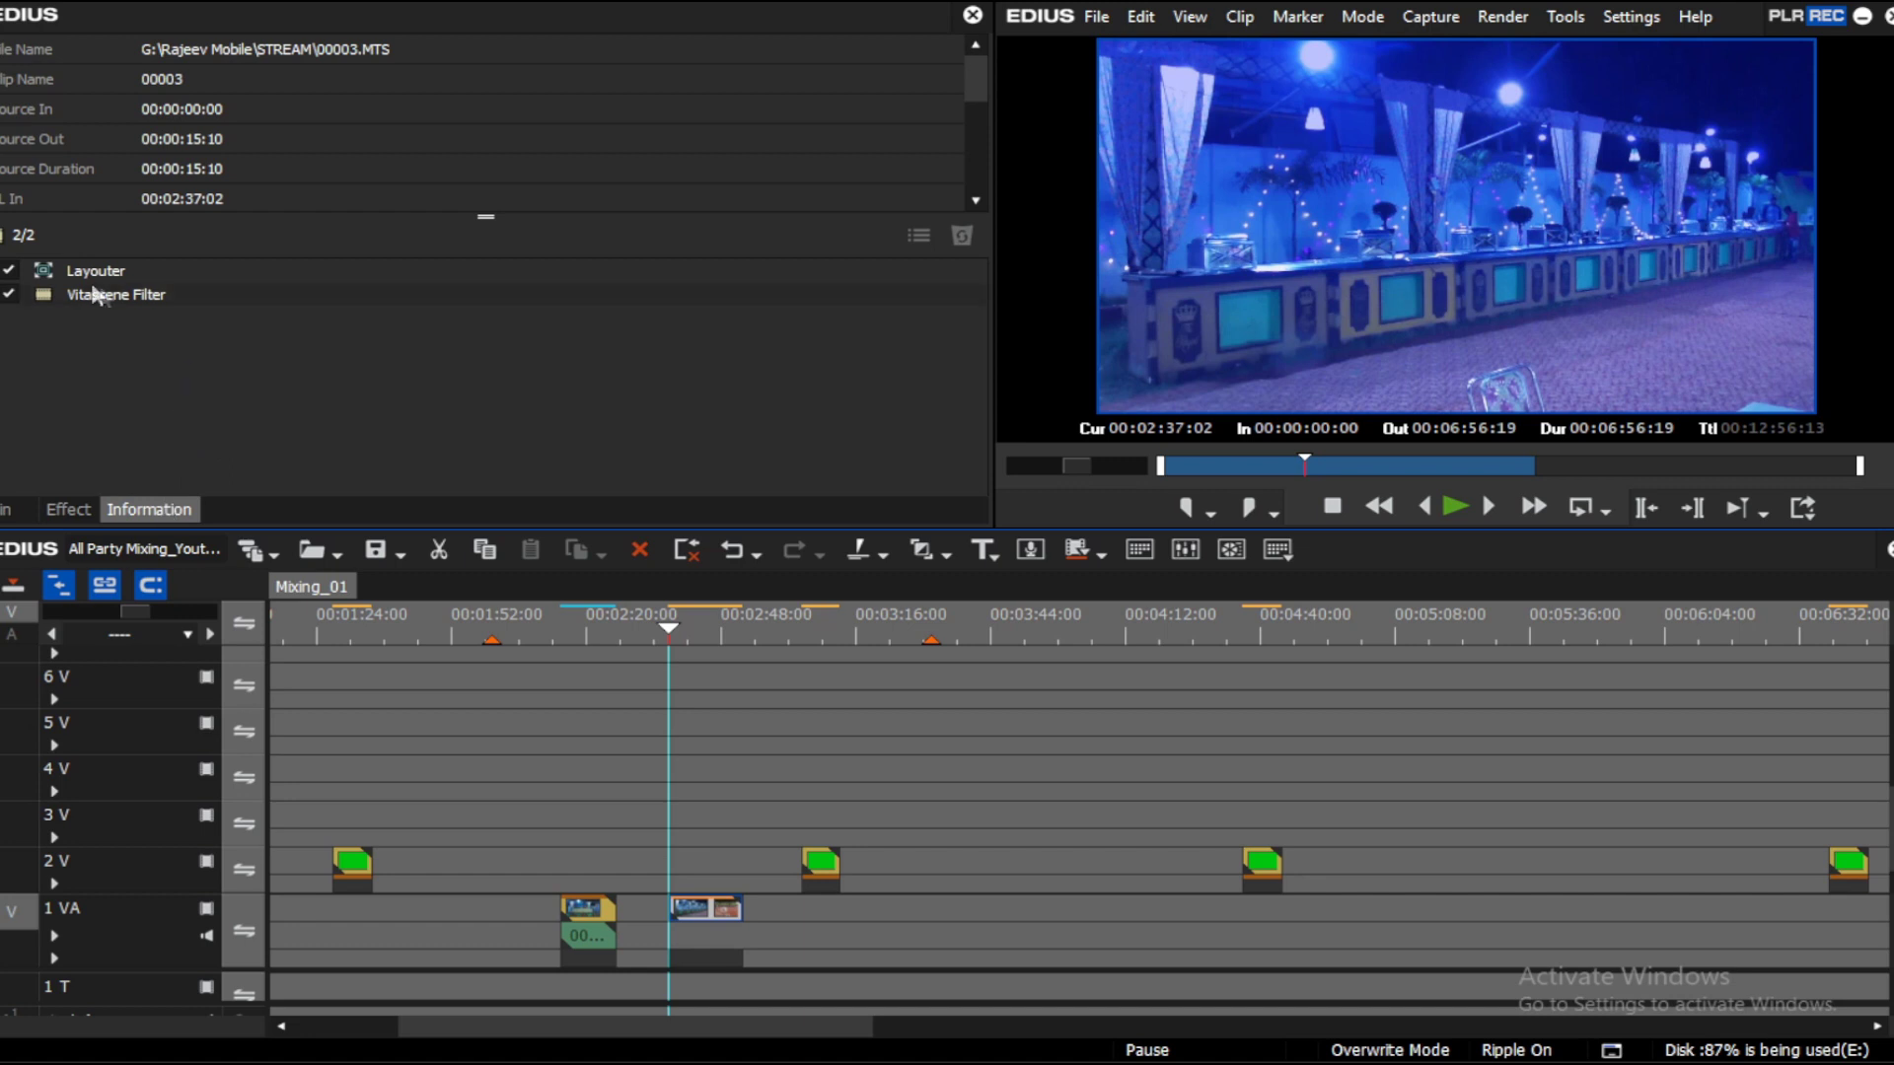
pyautogui.doubleClick(175, 293)
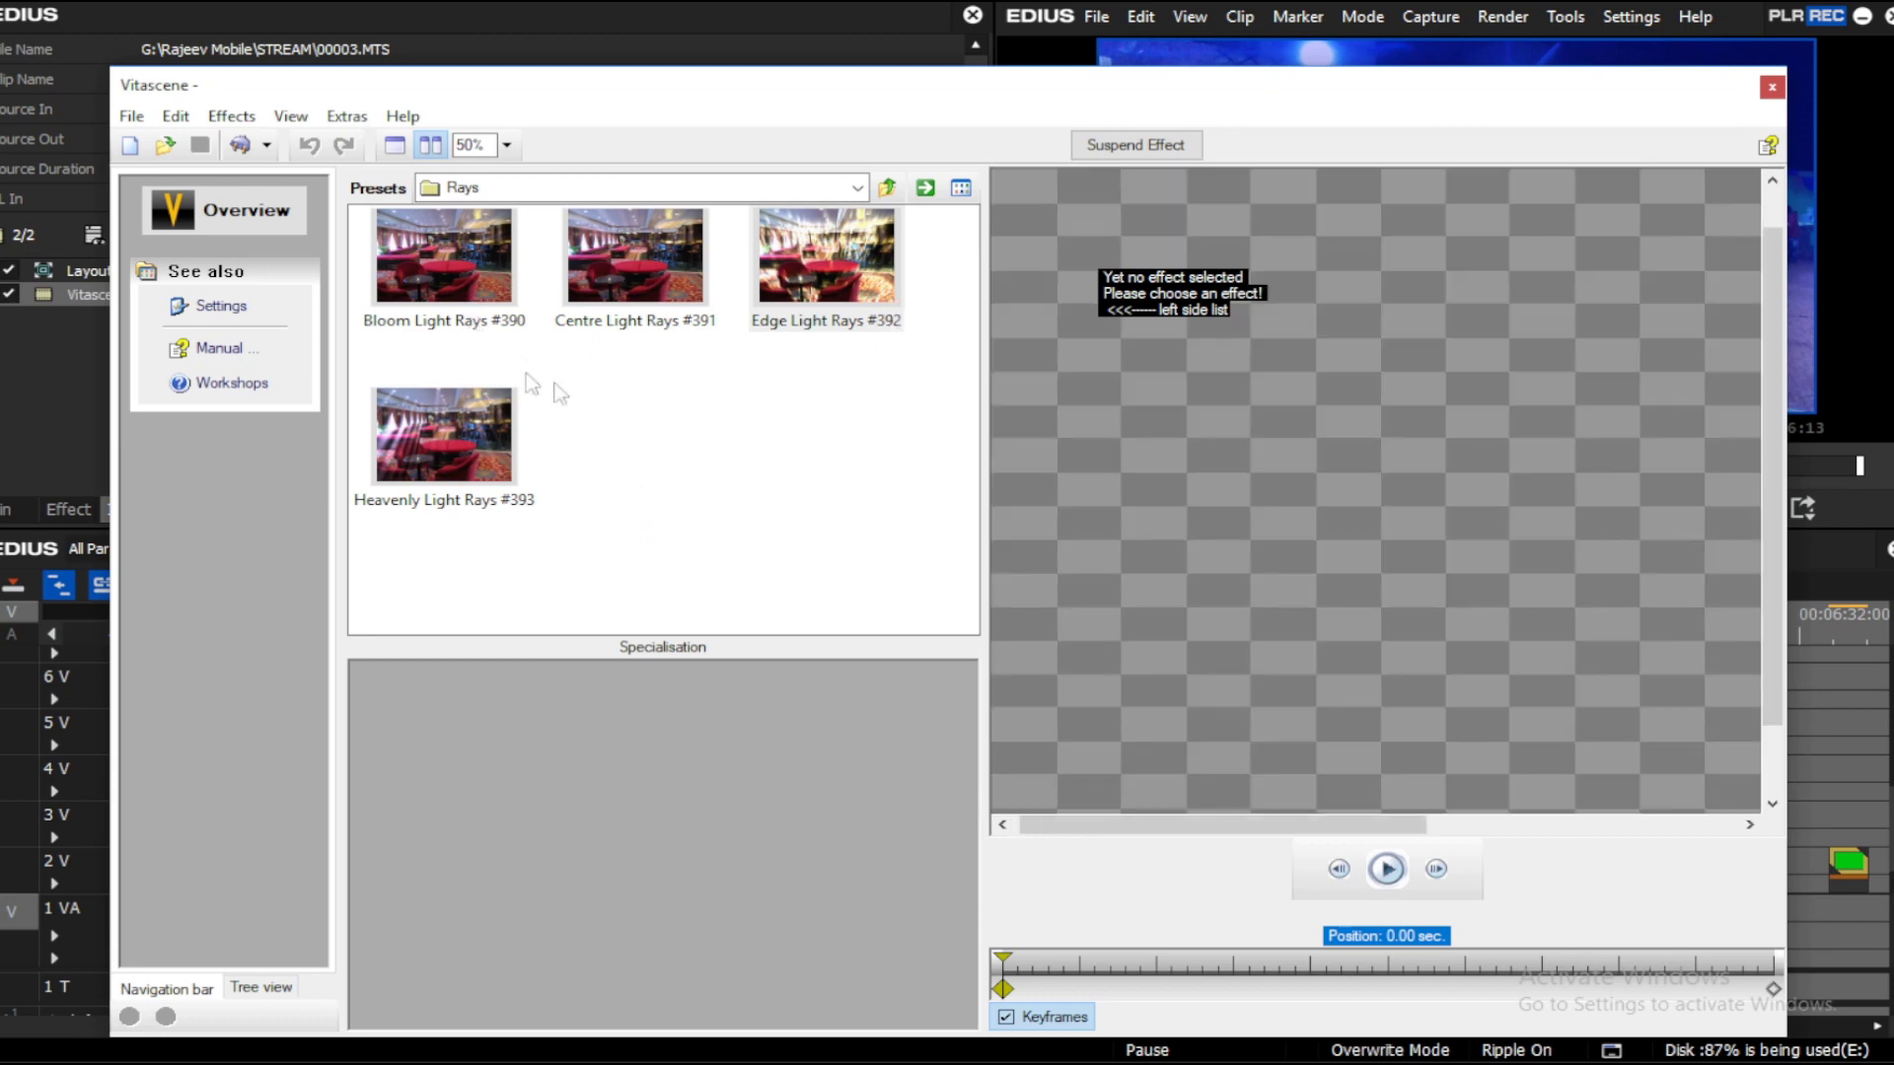
# Step: Choose the Soft Glow Dissolve #508 preset from the Classic Effects group and close the Vitascene window
pyautogui.click(858, 188)
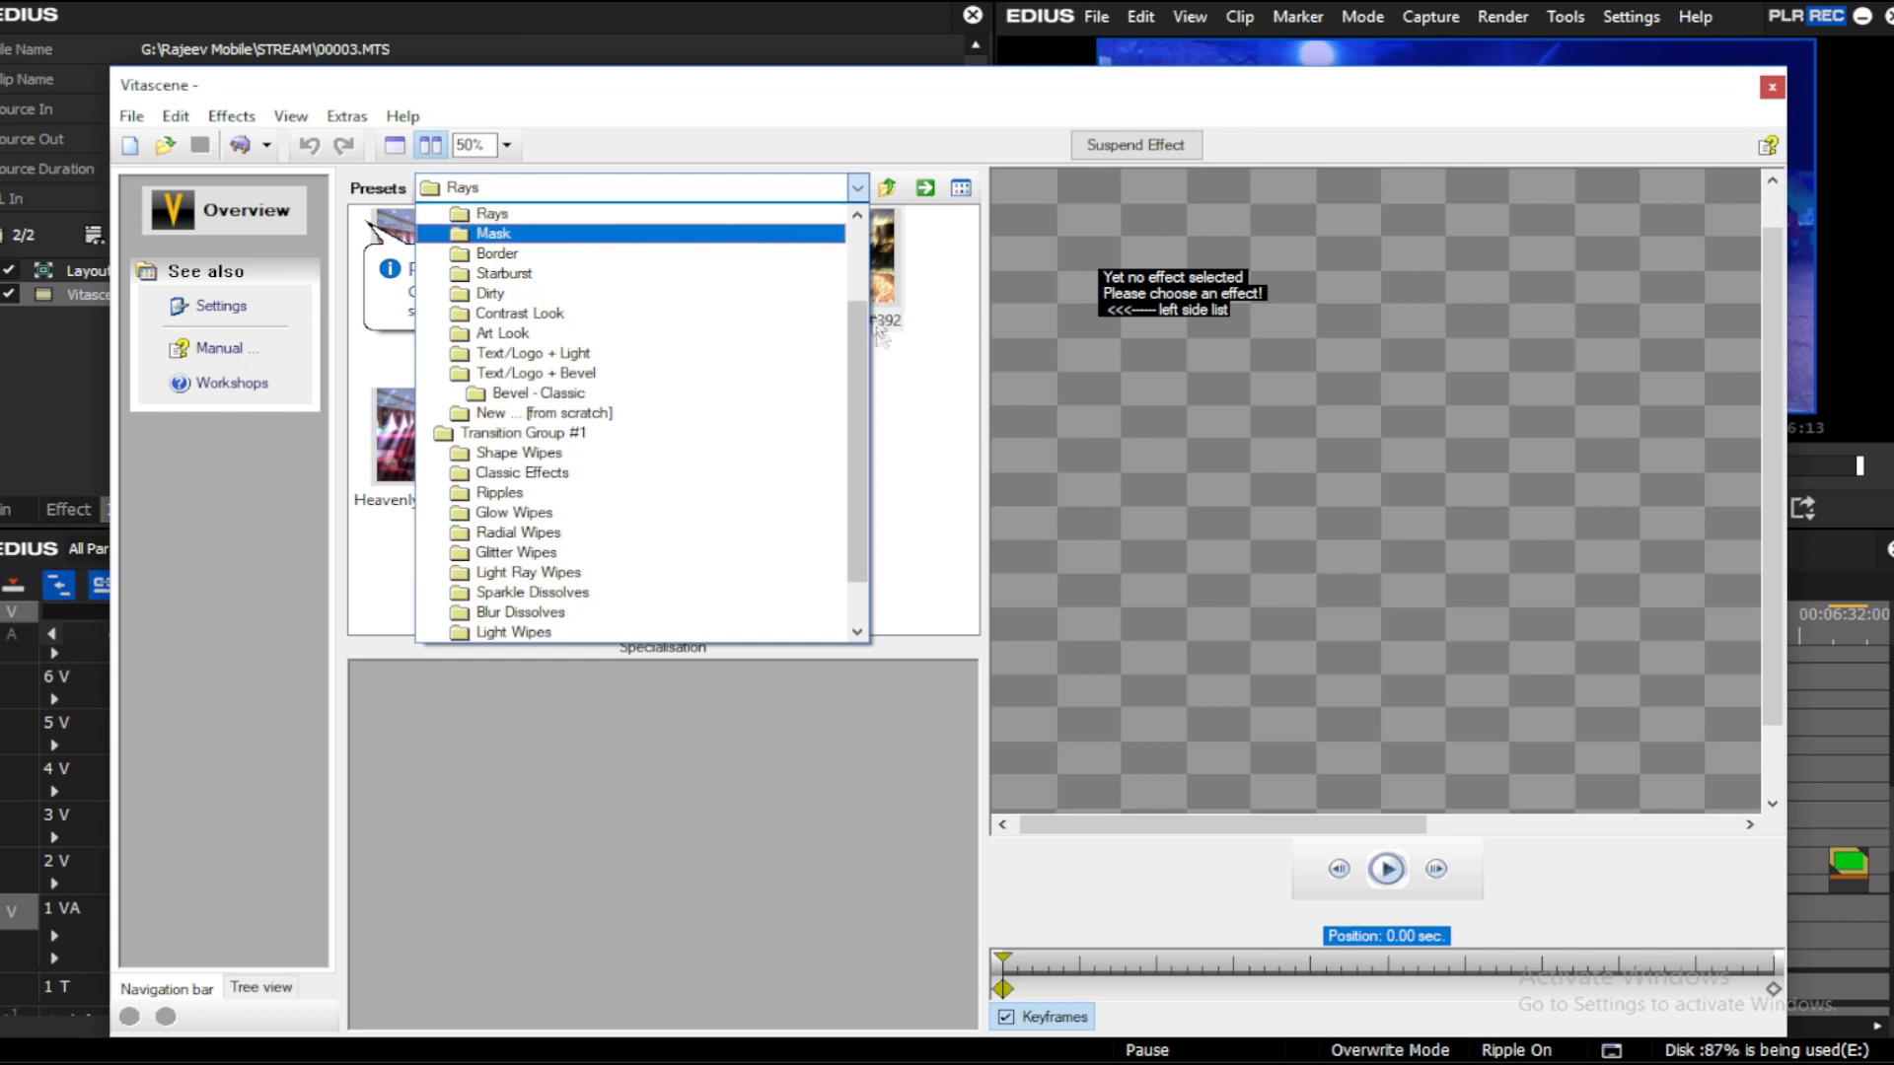
pyautogui.moveTo(858, 378); pyautogui.dragTo(881, 287)
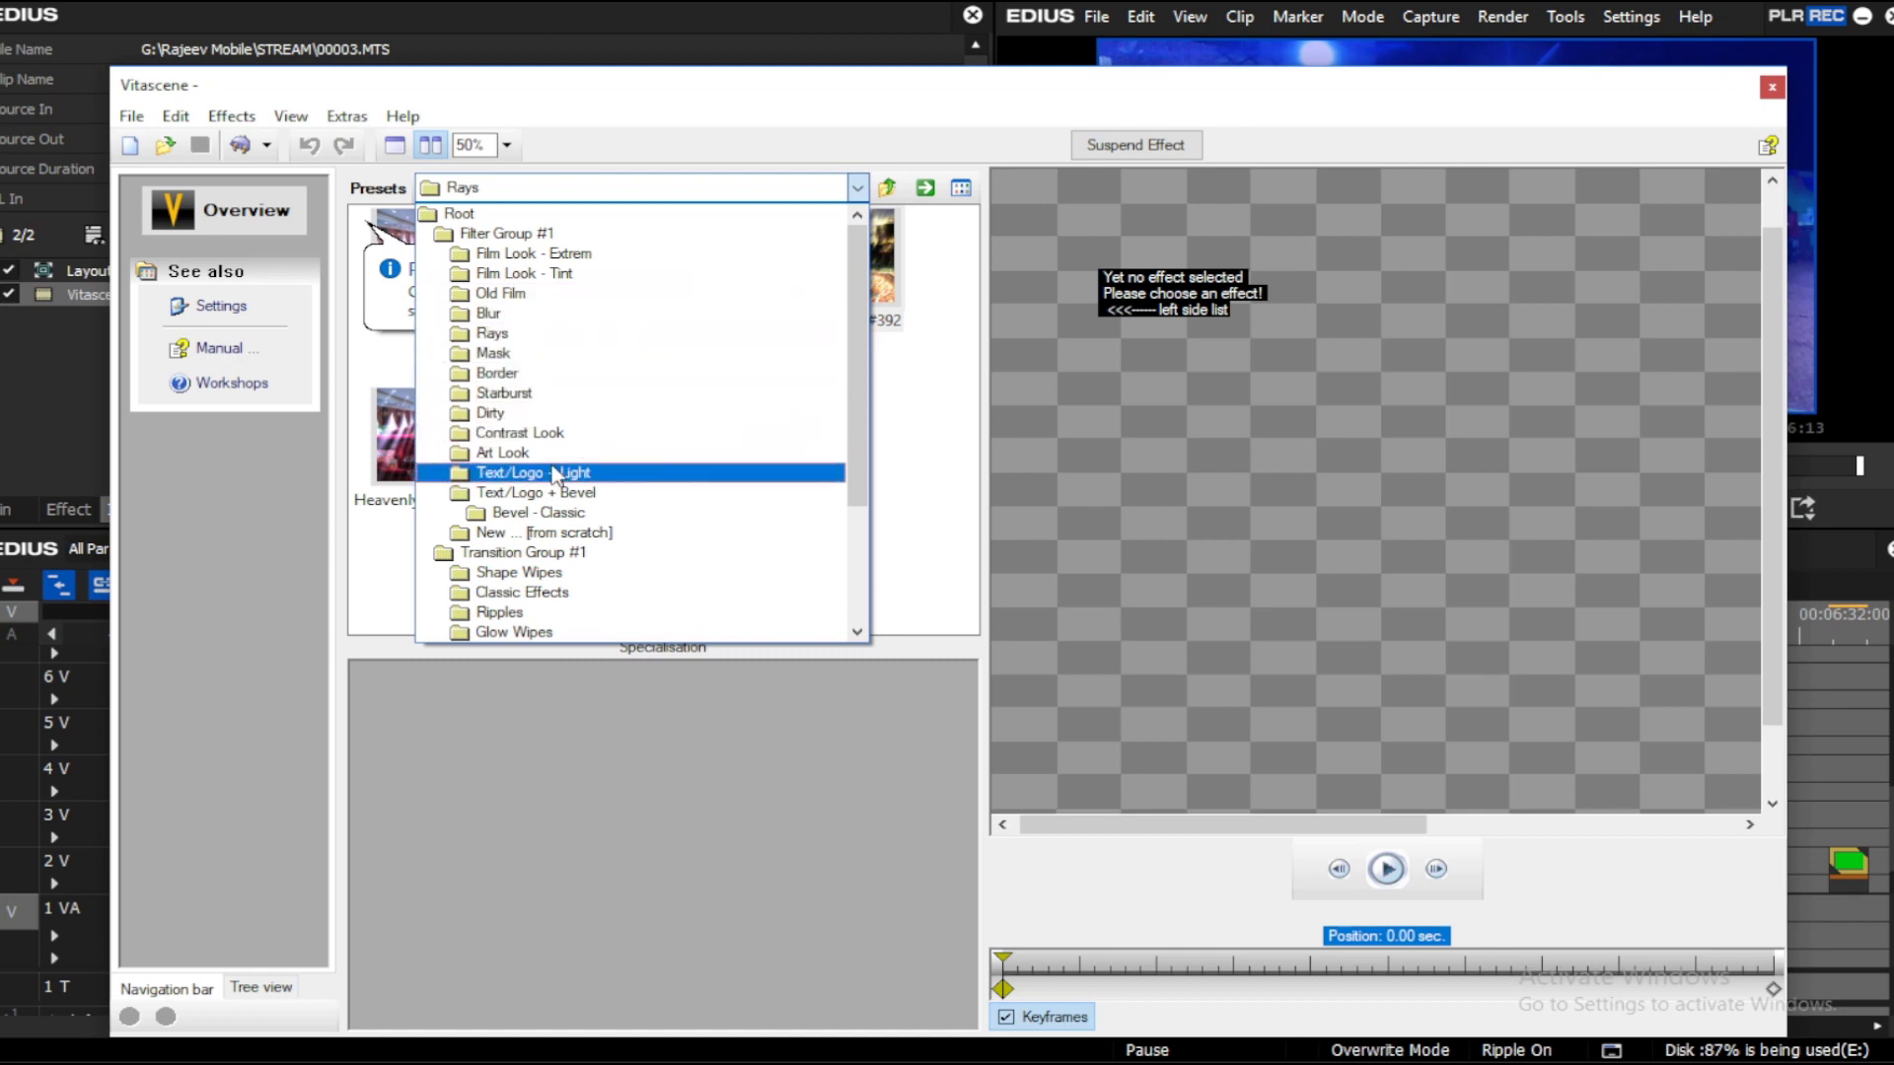
pyautogui.click(545, 593)
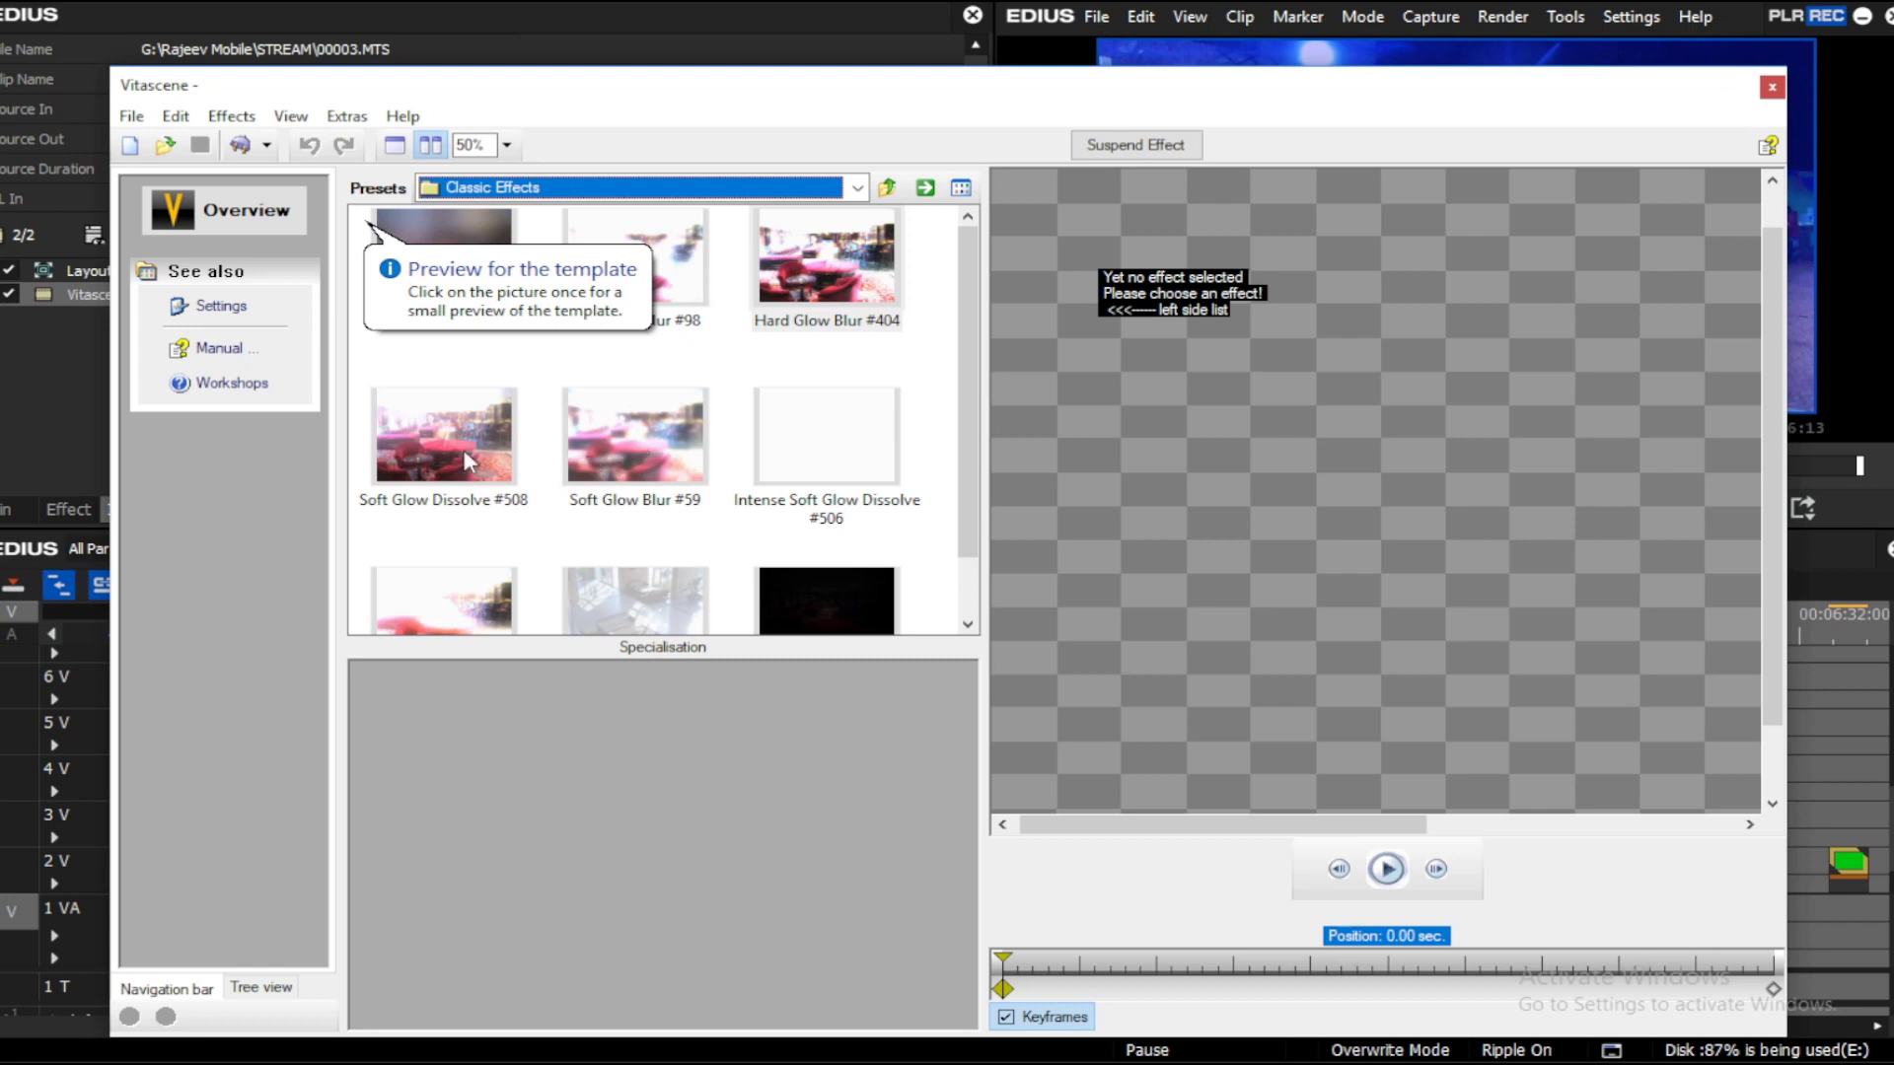
pyautogui.click(443, 430)
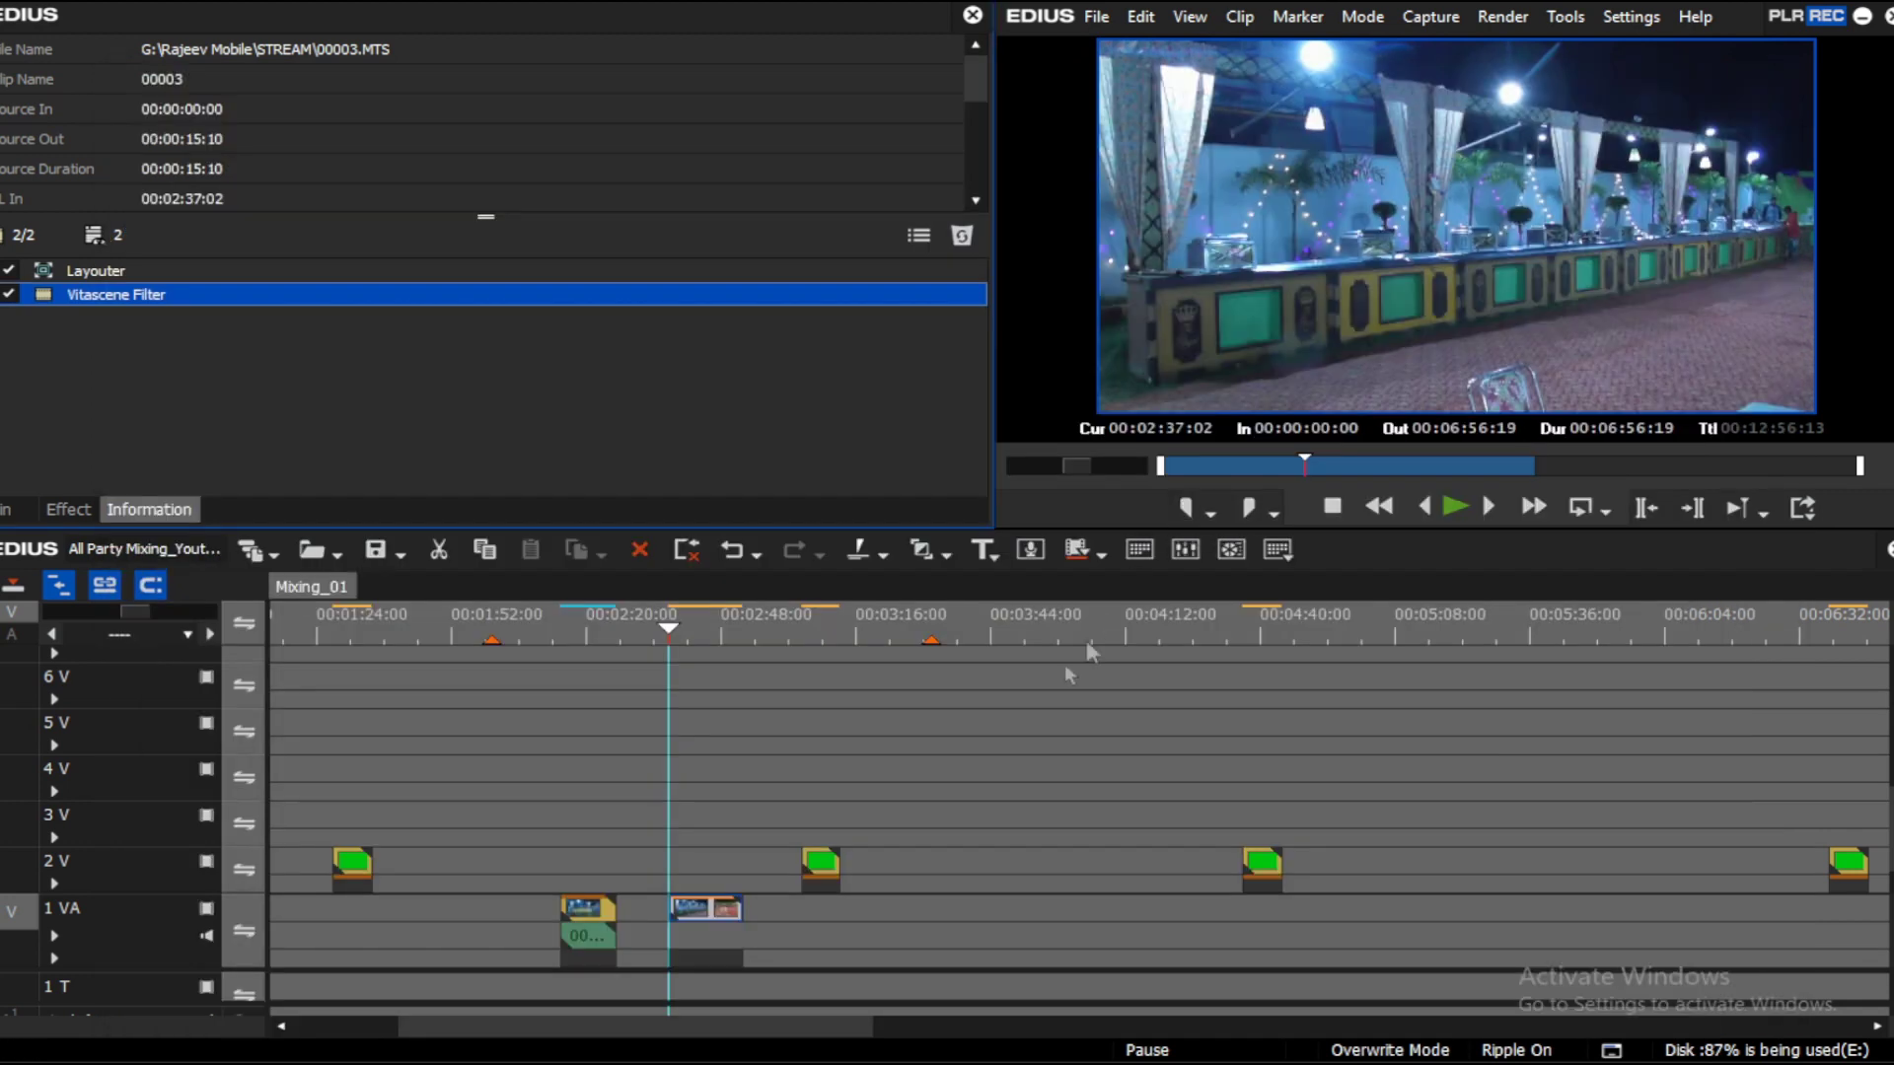
# Step: Play back clip 00003 to preview the Vitascene effect and move the playhead to about 00:03:23
pyautogui.press('space')
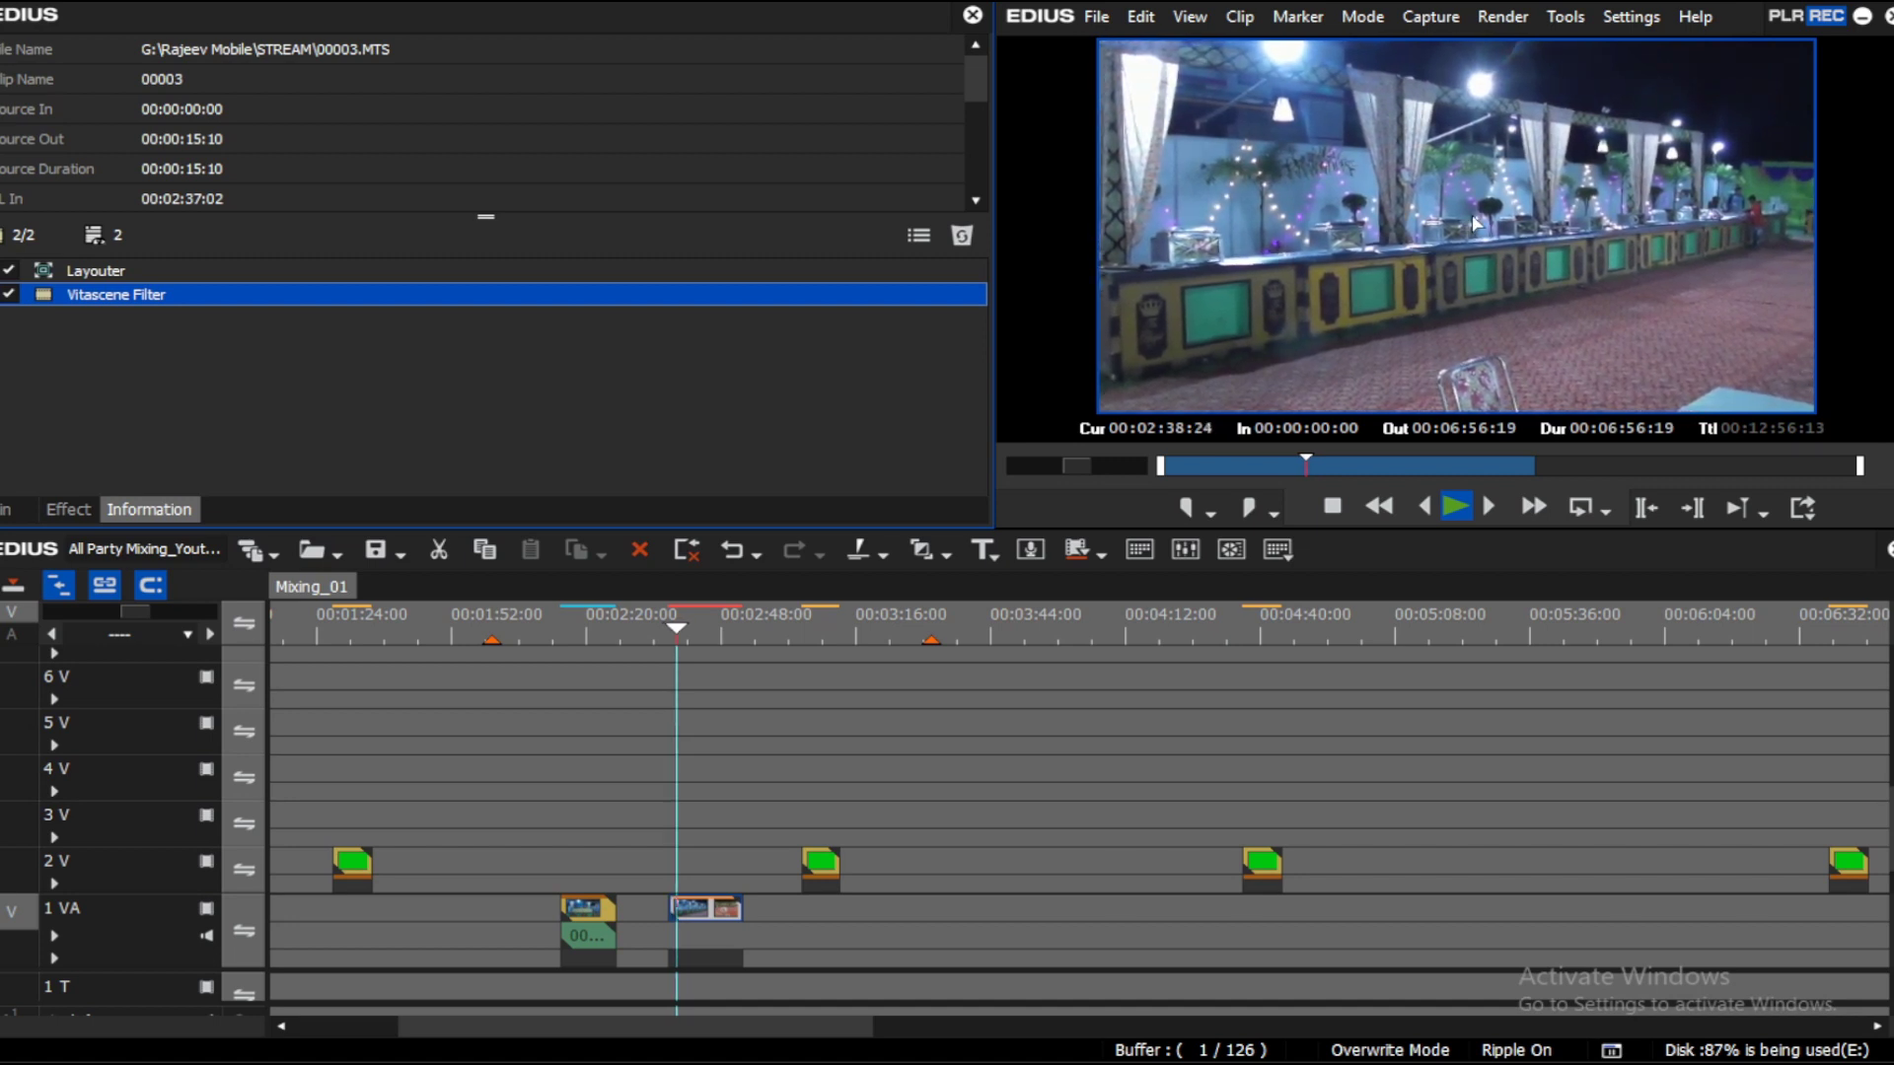
pyautogui.moveTo(696, 630)
pyautogui.mouseDown()
pyautogui.moveTo(725, 641)
pyautogui.moveTo(690, 667)
pyautogui.mouseUp()
pyautogui.press('space')
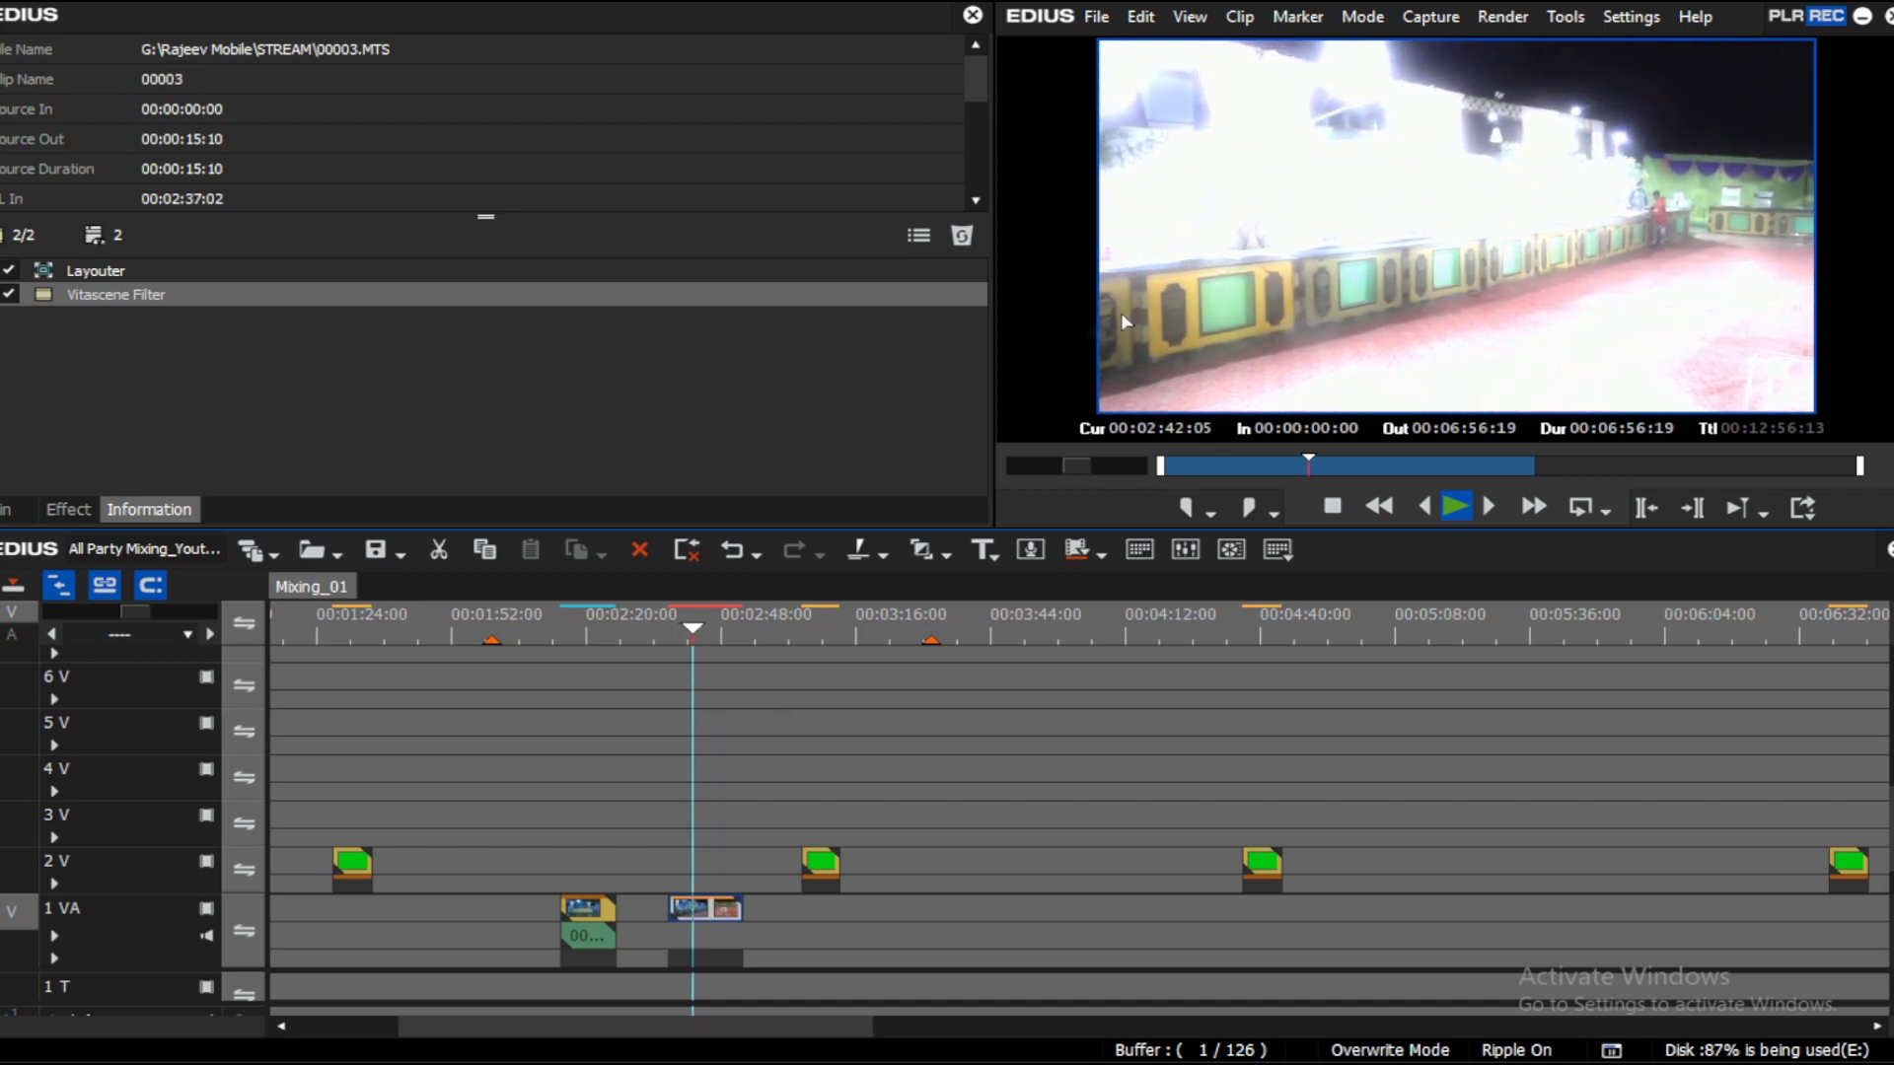
pyautogui.click(696, 642)
pyautogui.moveTo(696, 637); pyautogui.dragTo(890, 666)
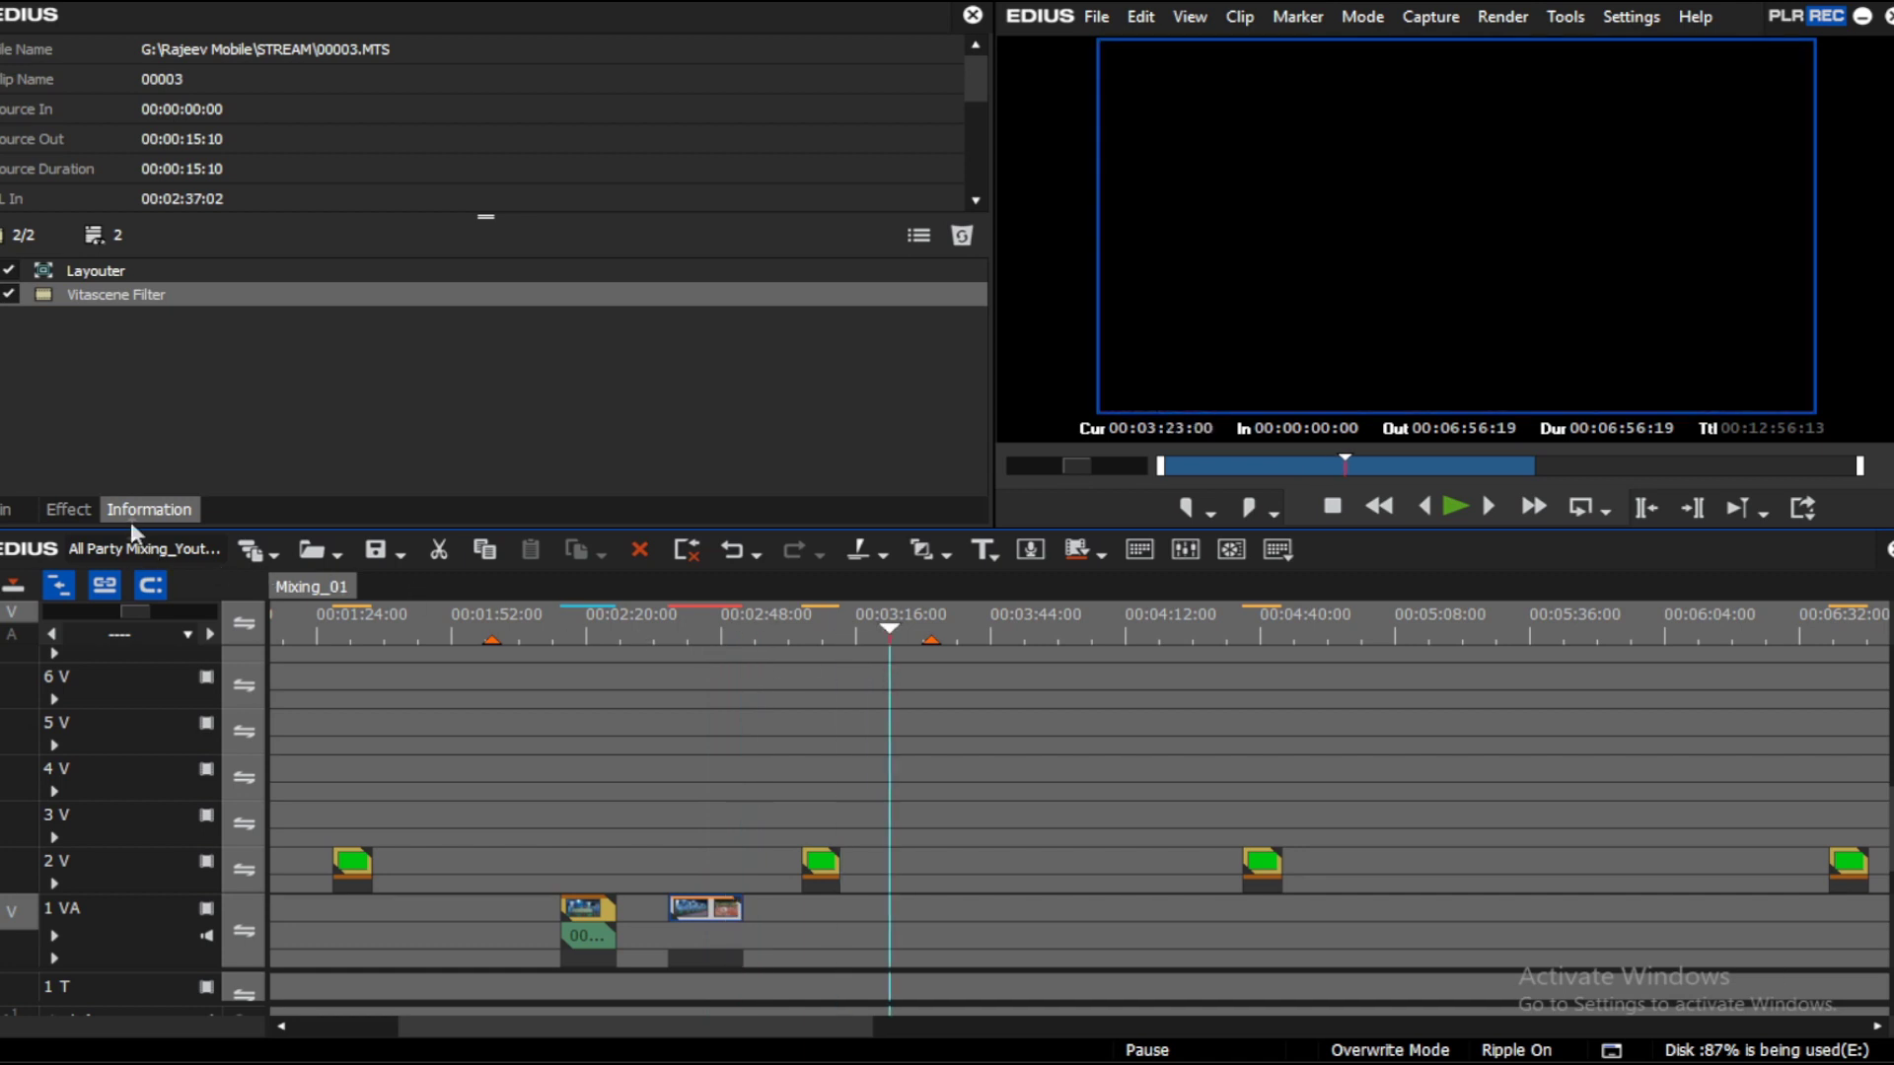
# Step: Place clip 00002 from the bin on the 1 VA track at about 00:03:31 and move the playhead to its start
pyautogui.click(5, 511)
pyautogui.moveTo(500, 166); pyautogui.dragTo(959, 910)
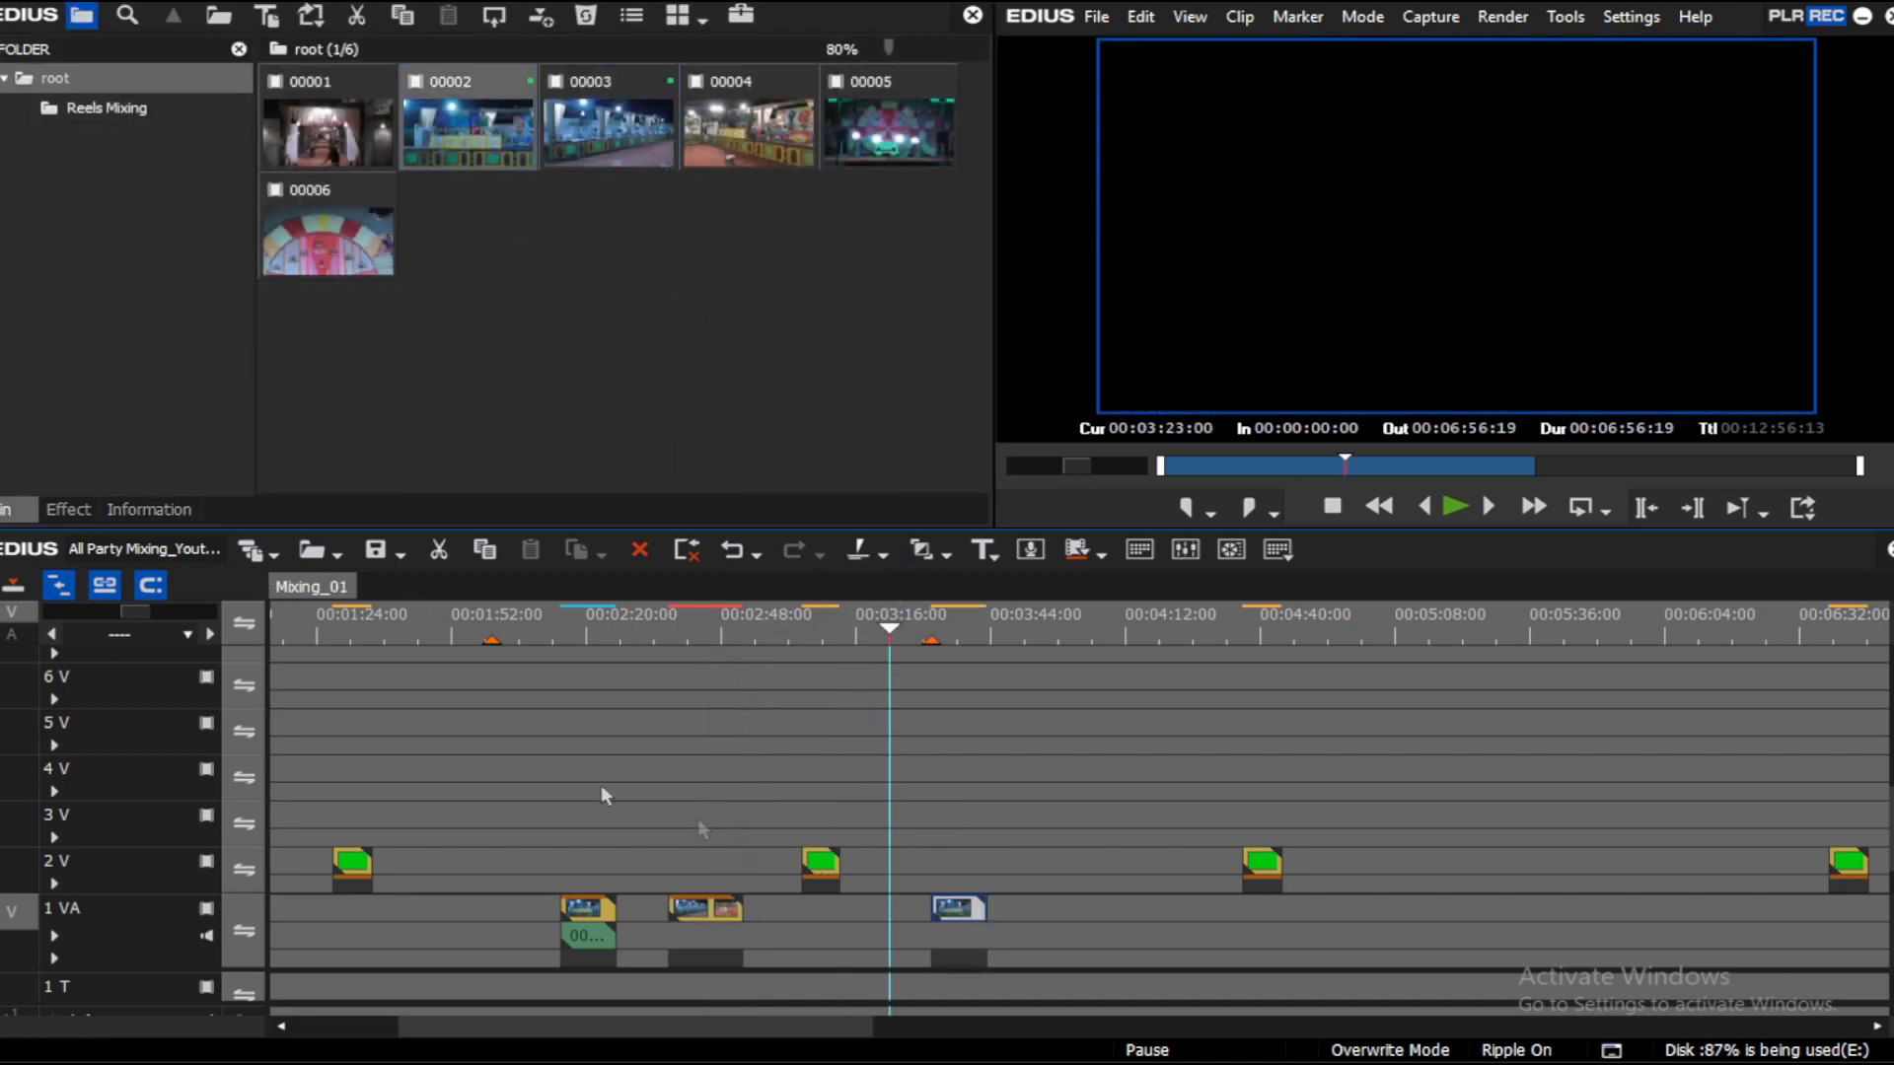
pyautogui.click(63, 510)
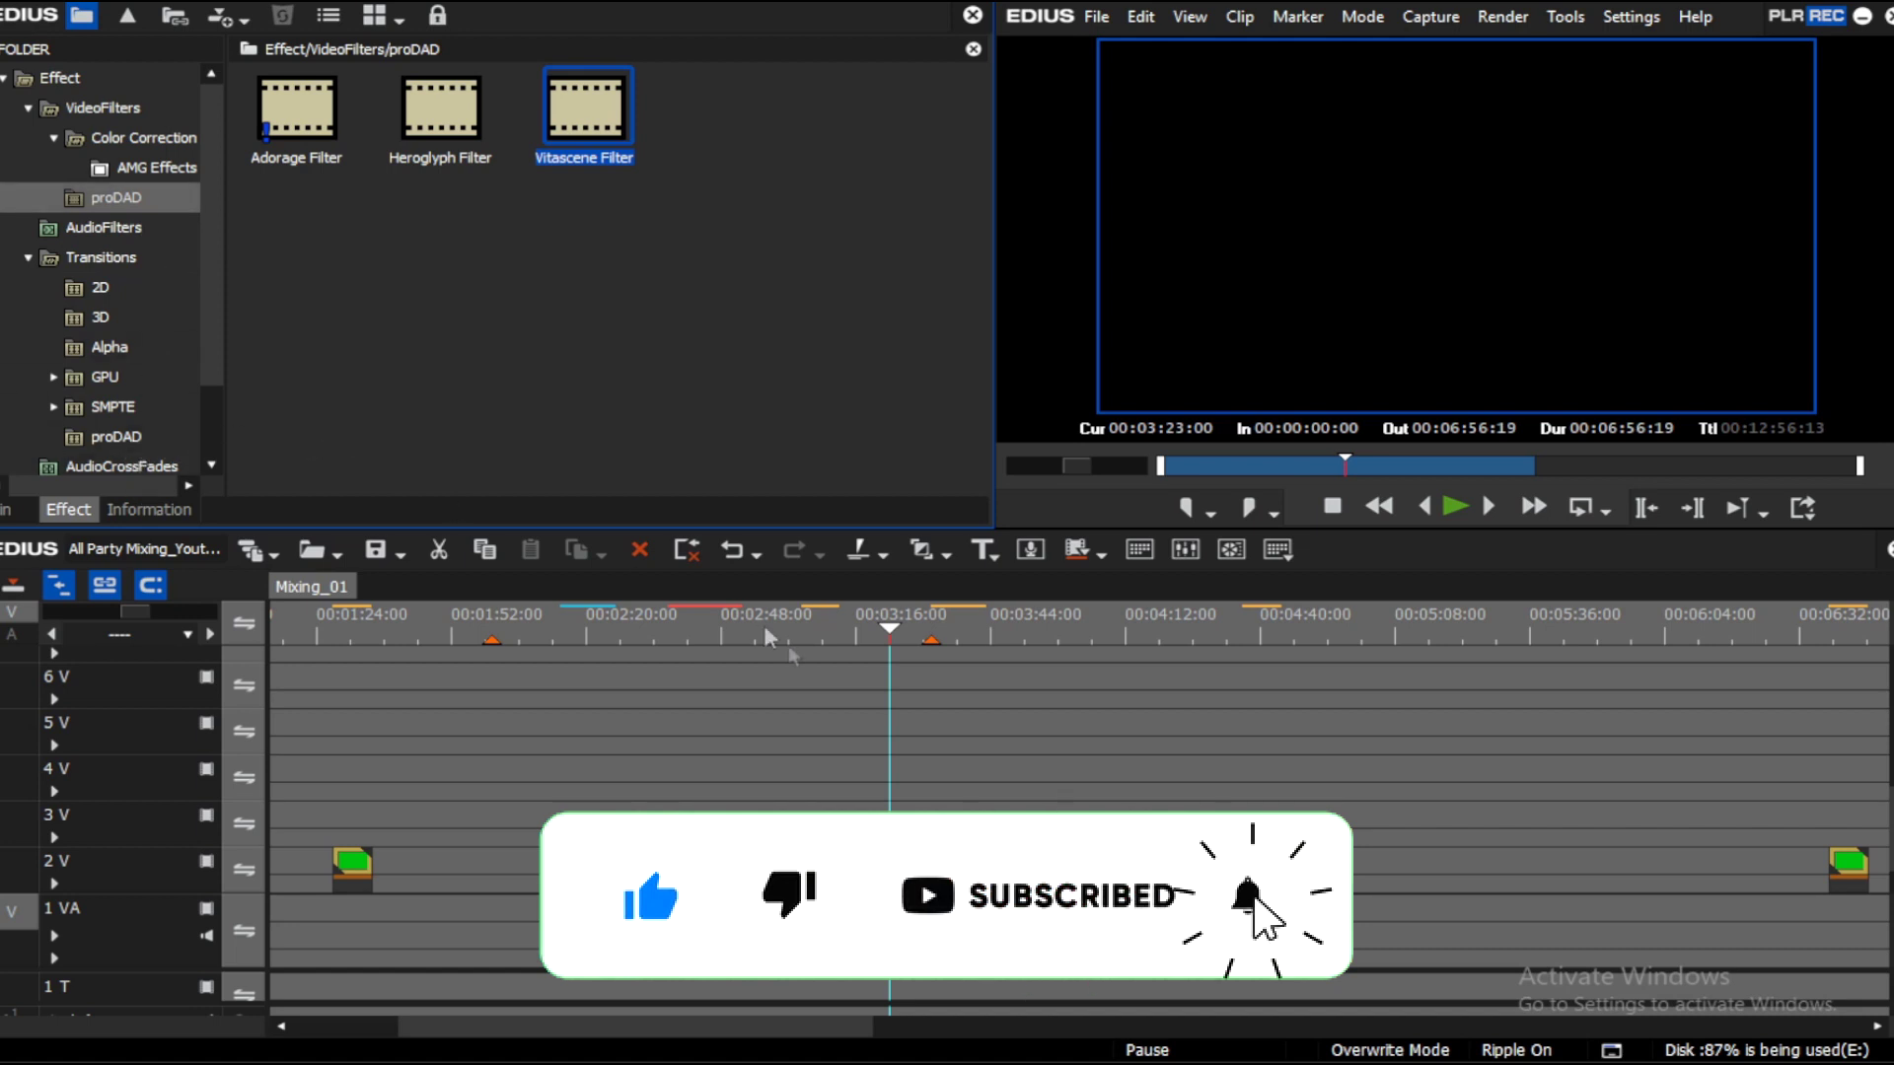
pyautogui.click(907, 628)
pyautogui.moveTo(910, 628); pyautogui.dragTo(931, 631)
pyautogui.moveTo(660, 1028); pyautogui.dragTo(730, 1037)
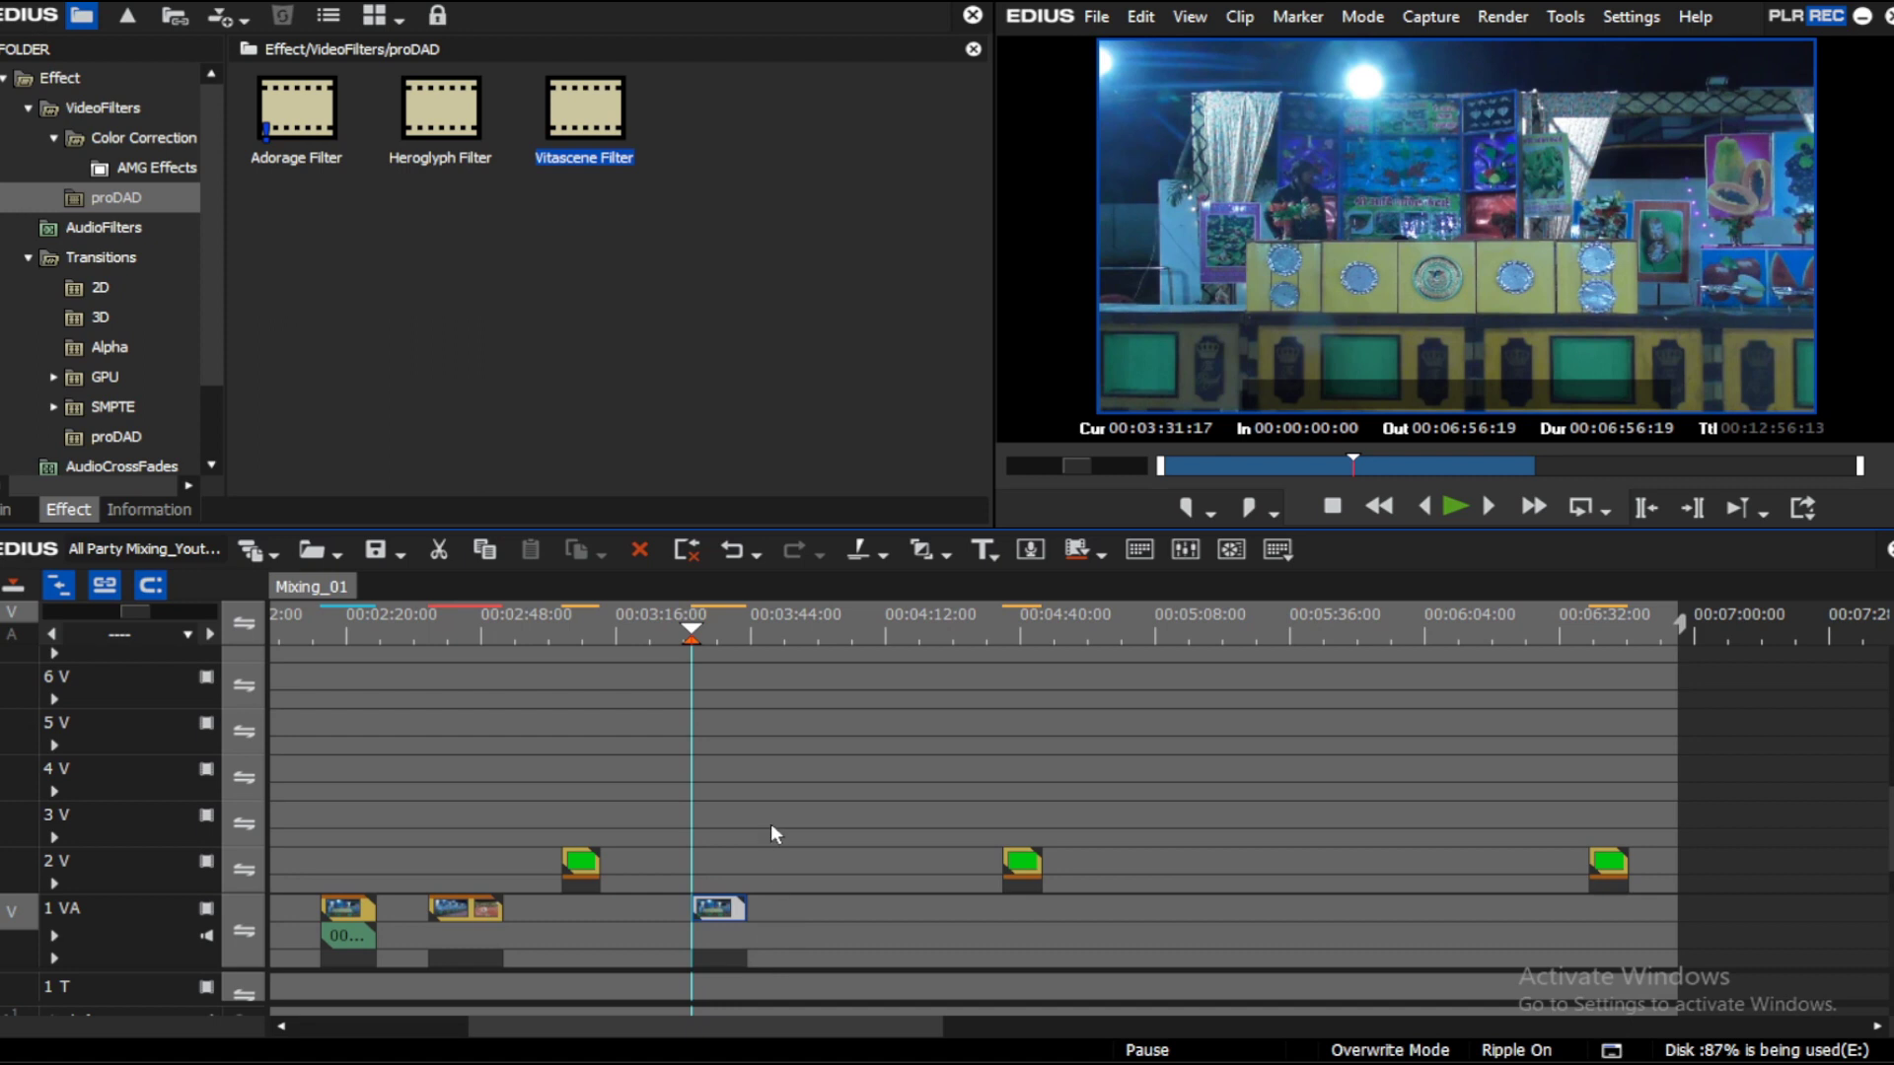
pyautogui.moveTo(135, 611); pyautogui.dragTo(104, 617)
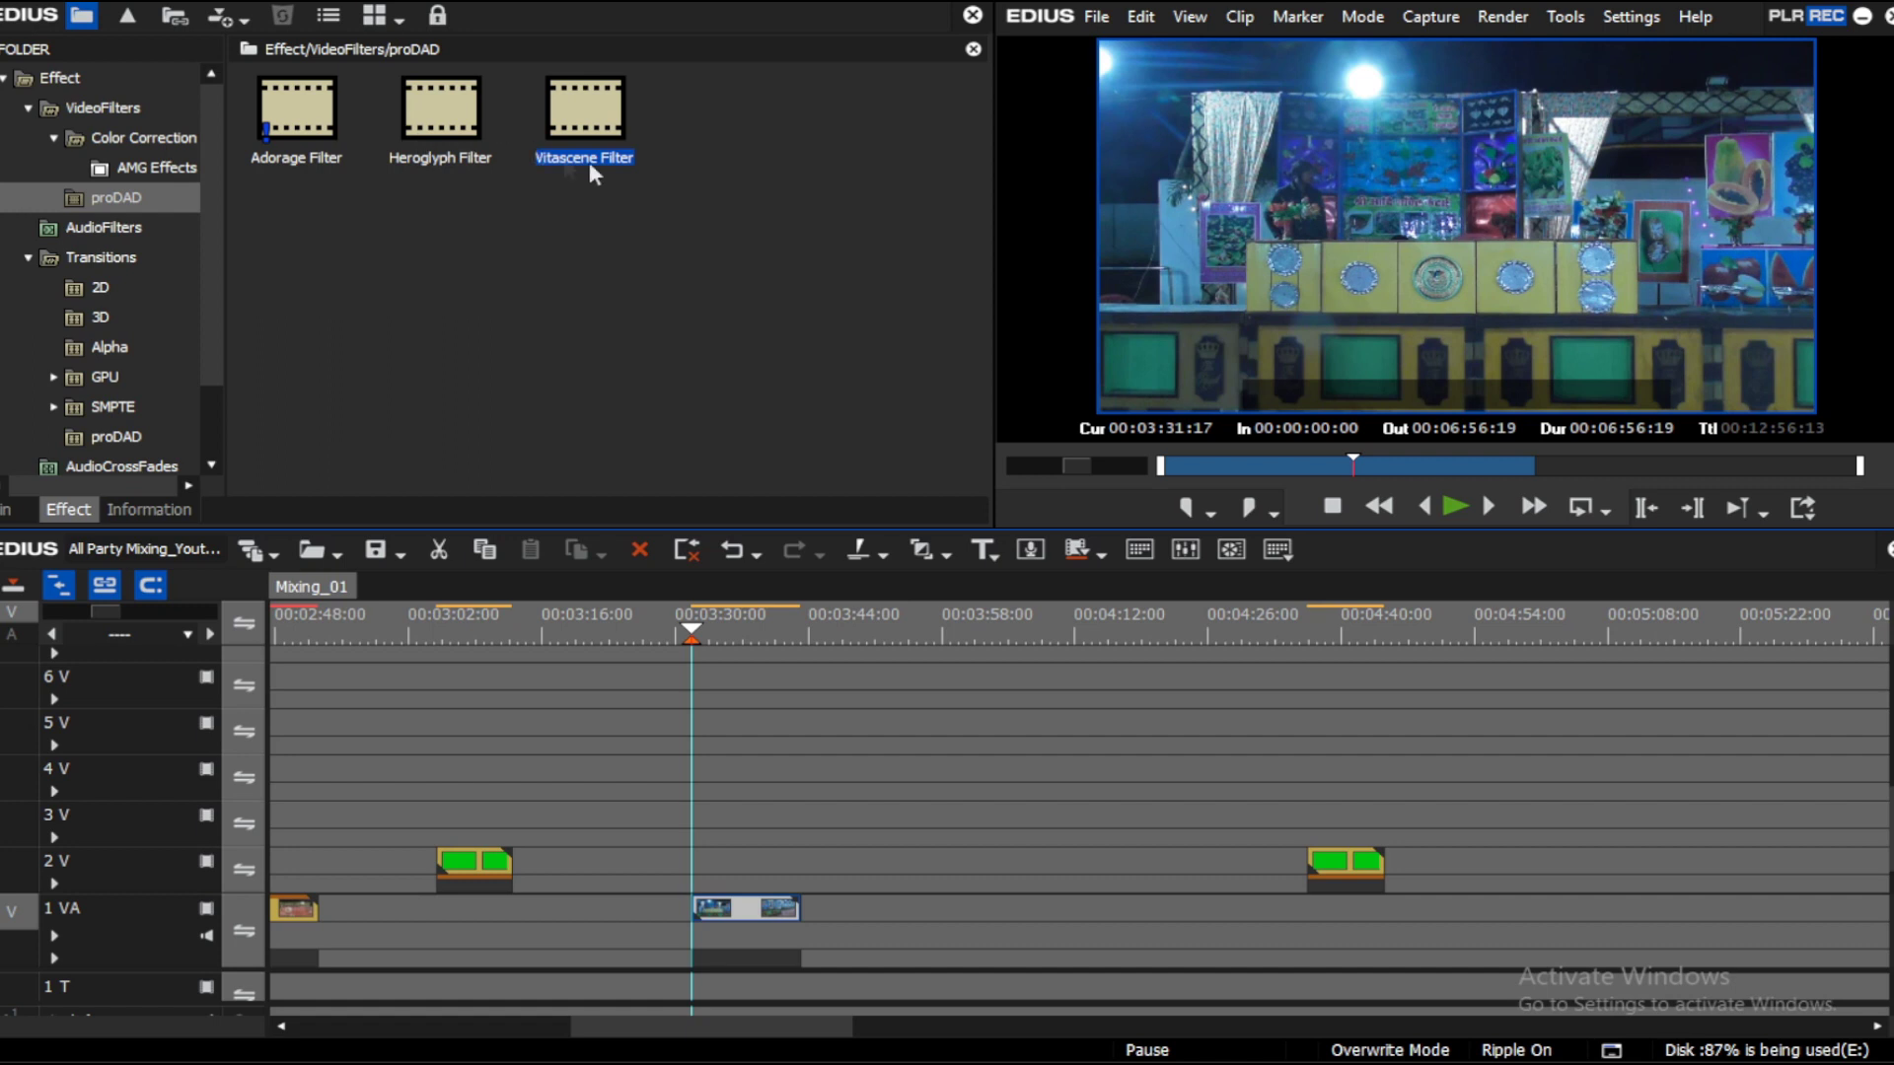
# Step: Apply the proDAD Adorage Filter to clip 00002 on the 1 VA track and open the filter's settings
pyautogui.click(138, 442)
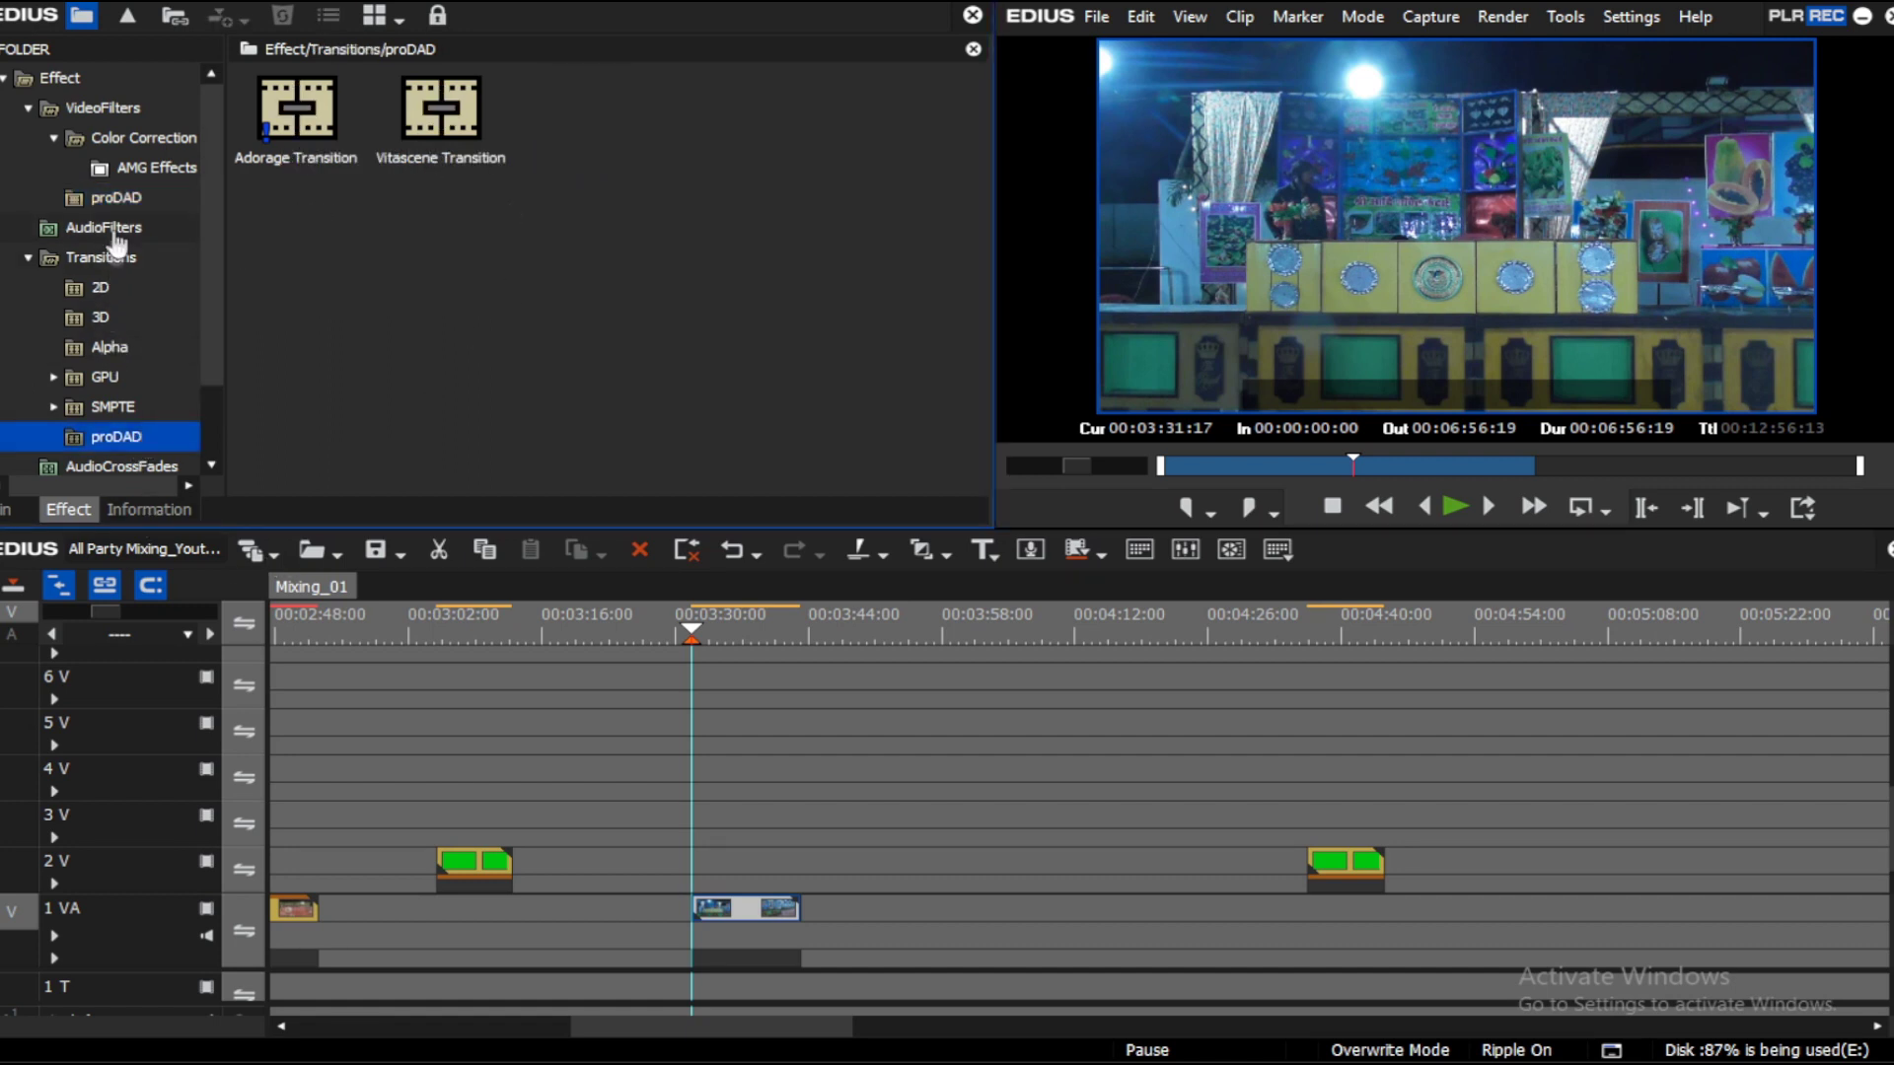
pyautogui.click(136, 198)
pyautogui.moveTo(291, 134); pyautogui.dragTo(760, 908)
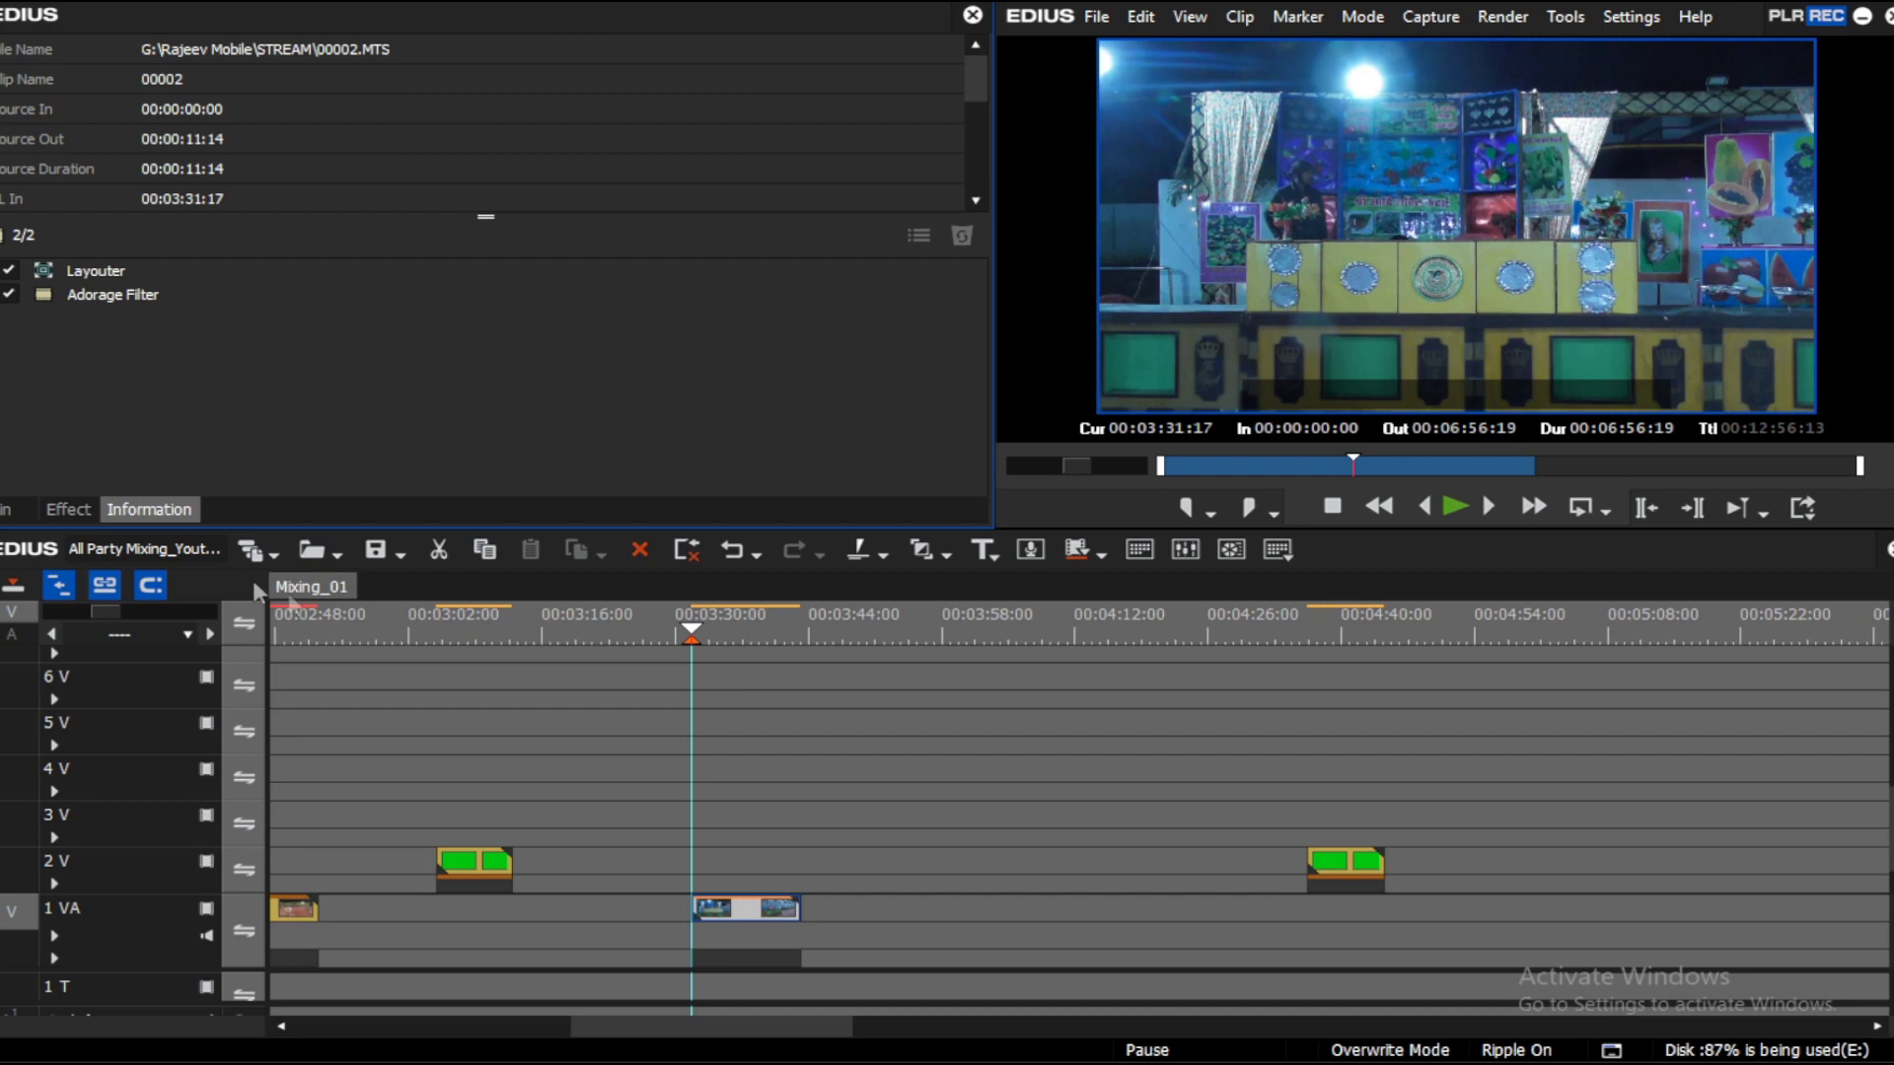
pyautogui.doubleClick(175, 294)
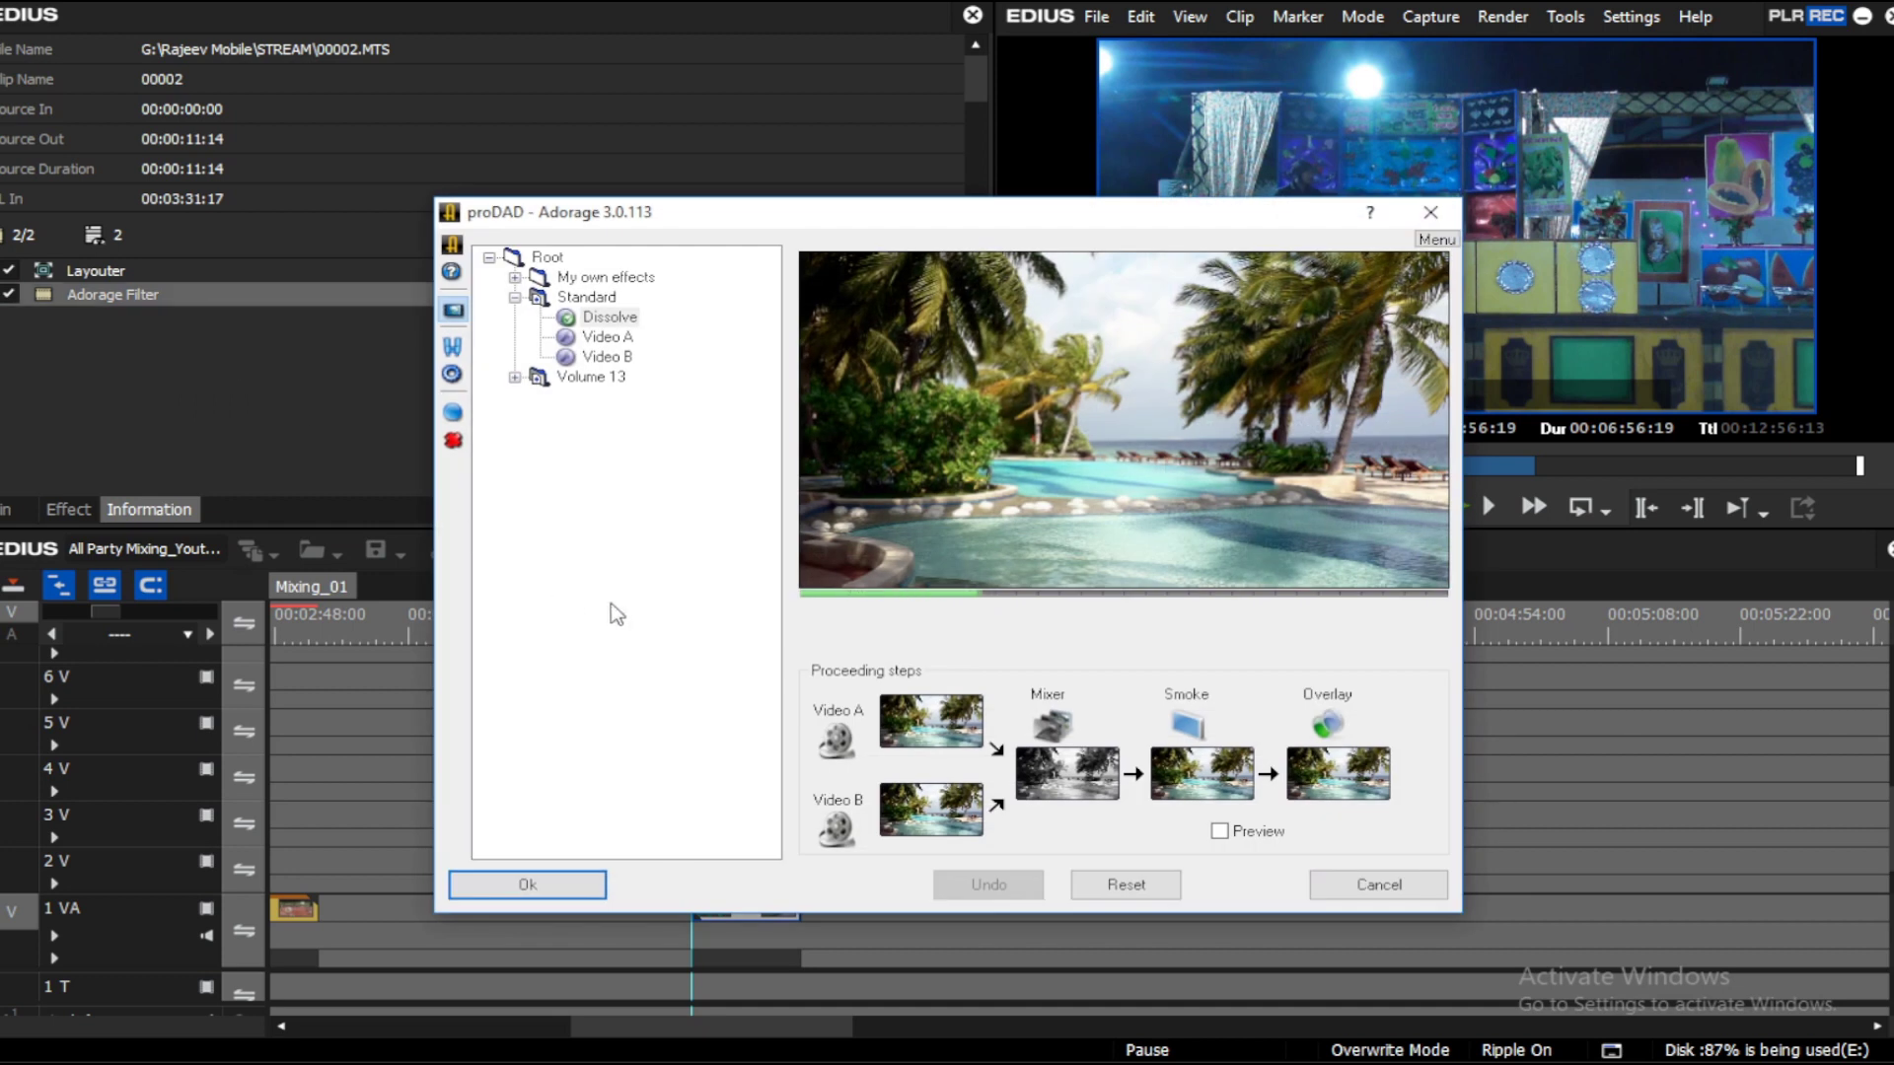
# Step: Choose effect 05 from the Bells group of Volume 13 for the Adorage Filter and confirm it
pyautogui.click(514, 378)
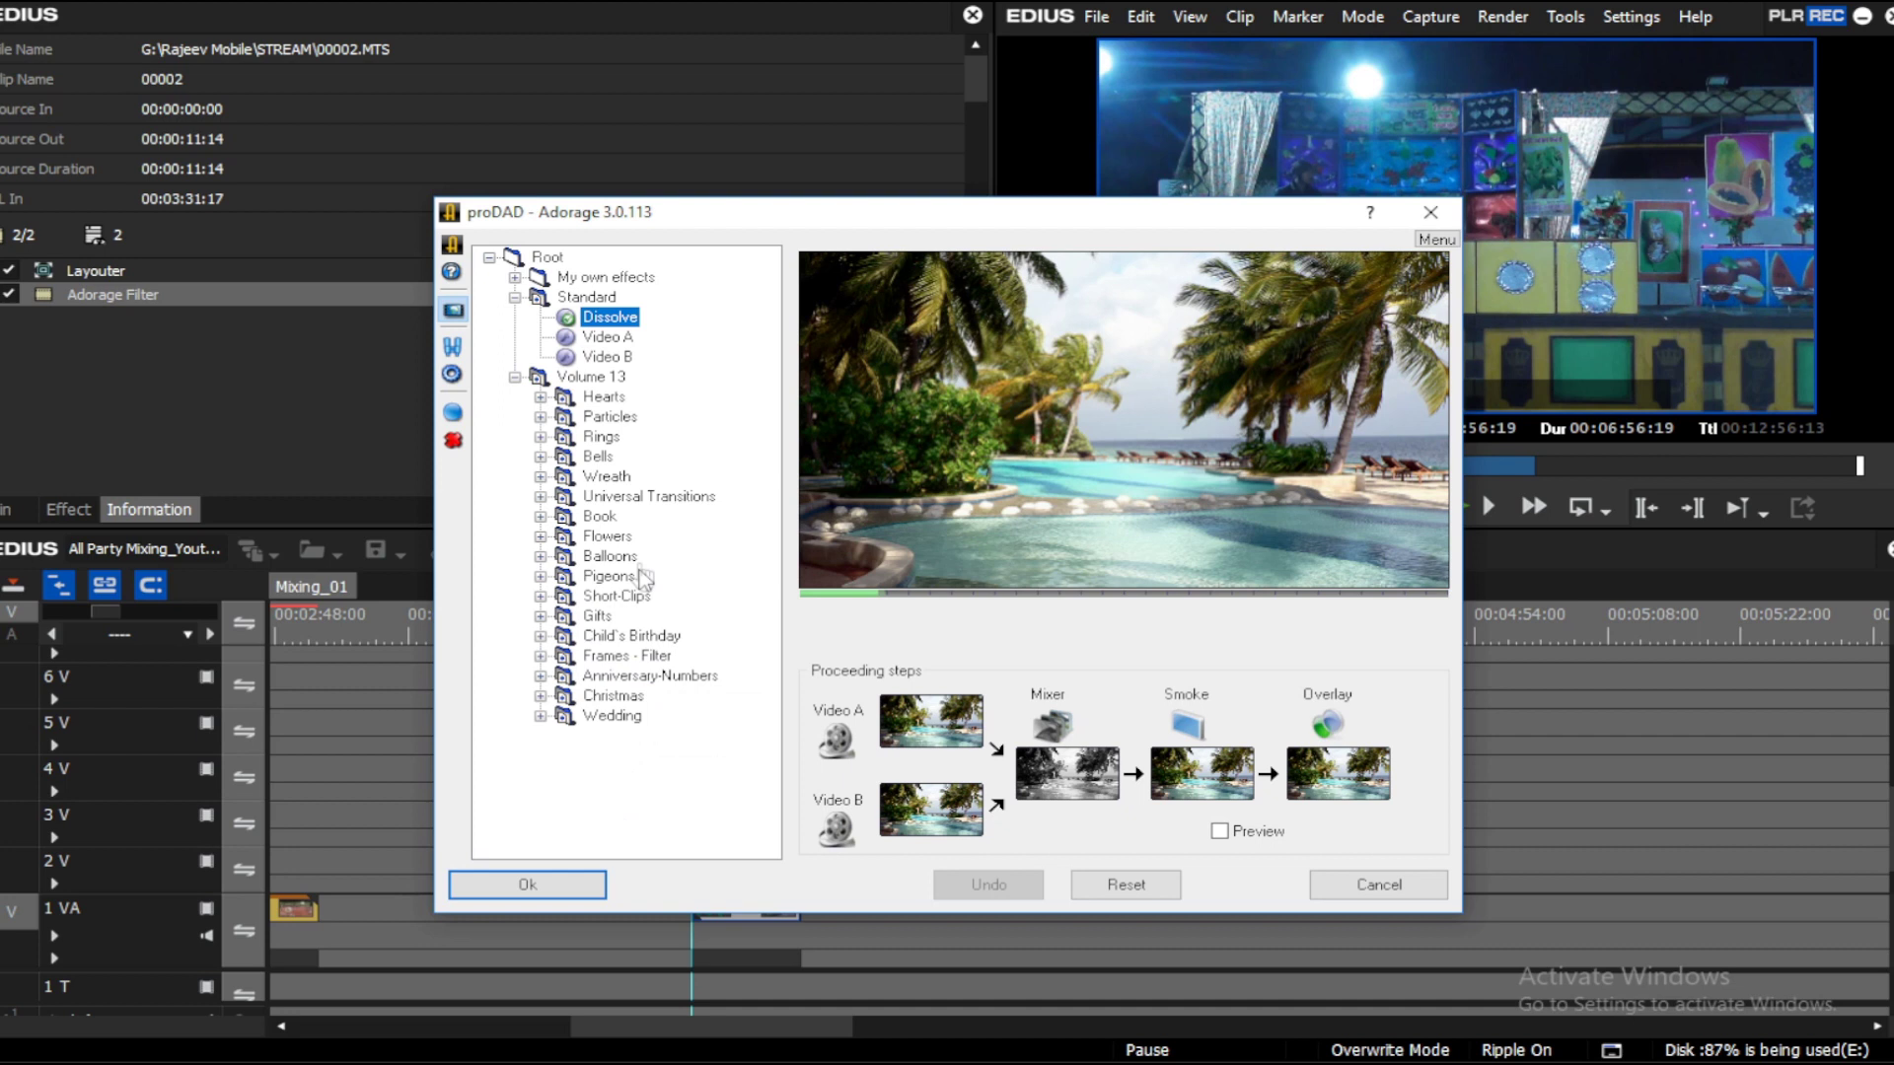
pyautogui.click(542, 457)
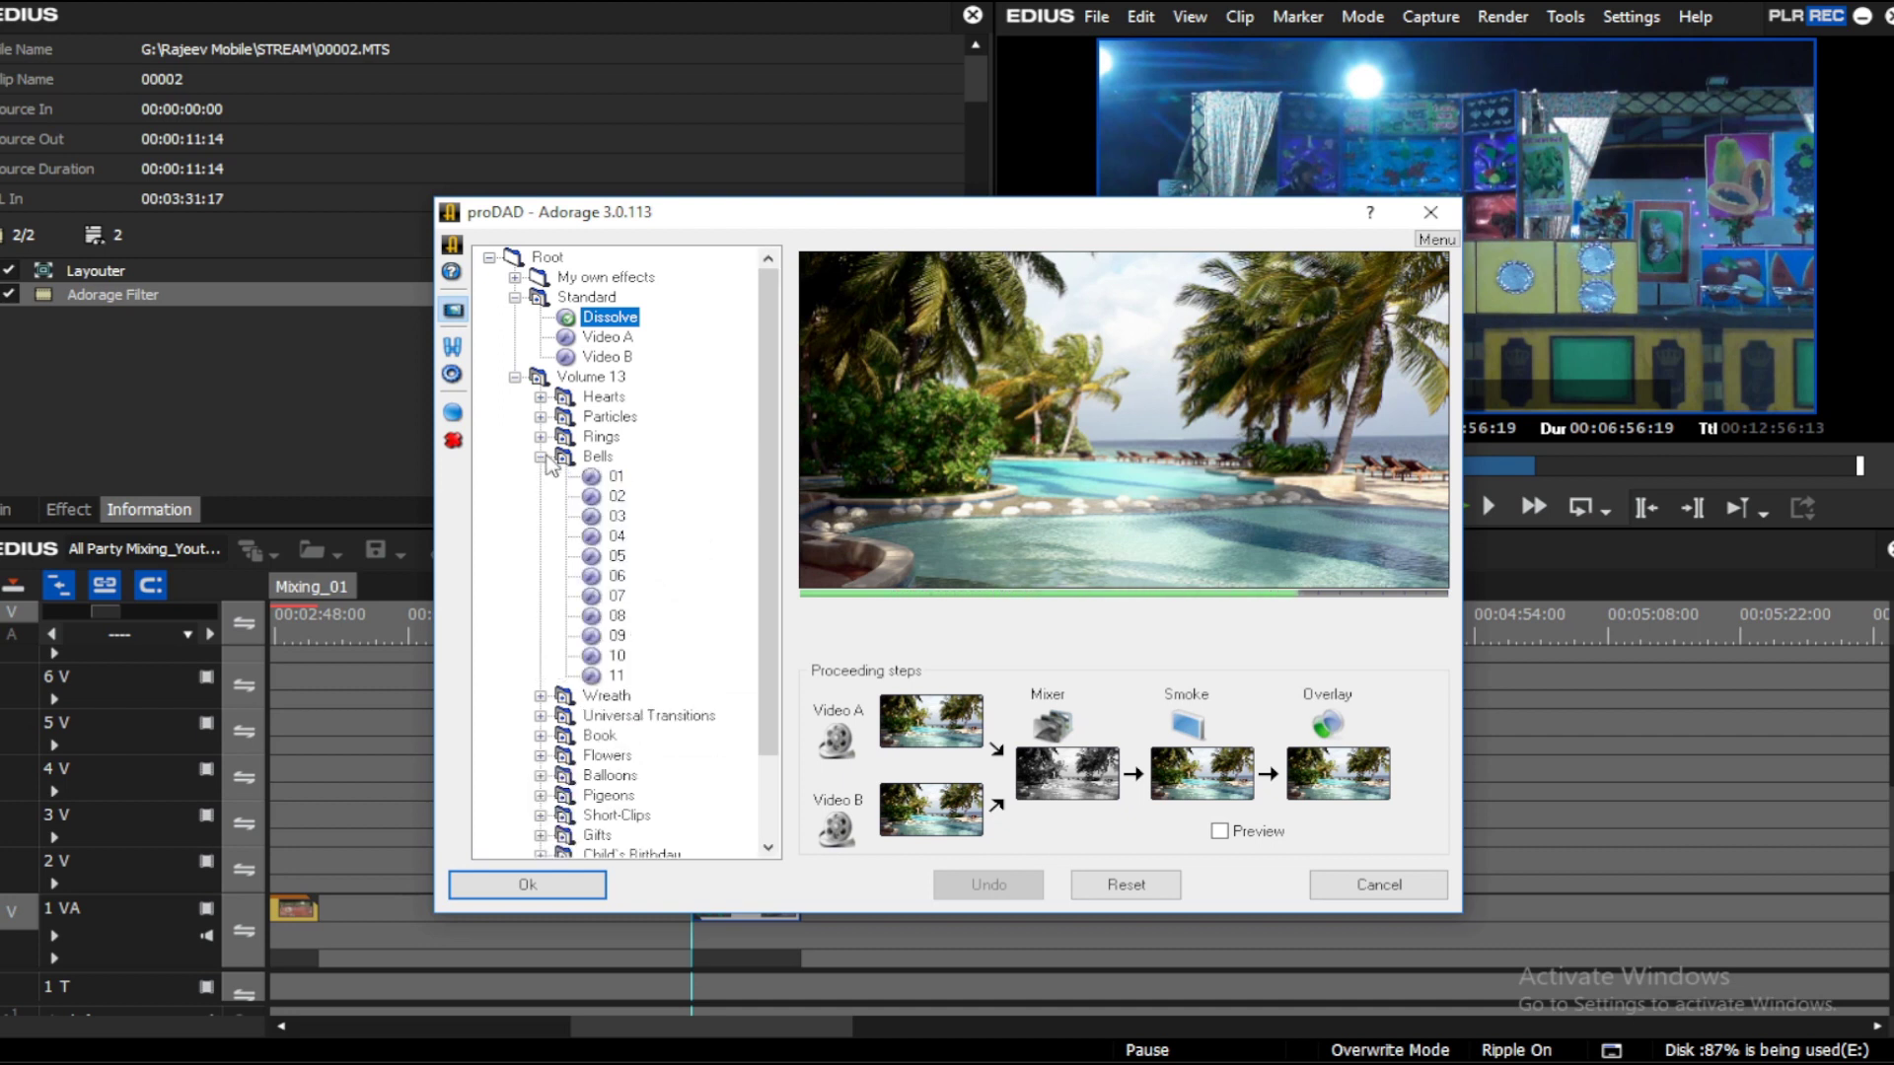
pyautogui.click(616, 556)
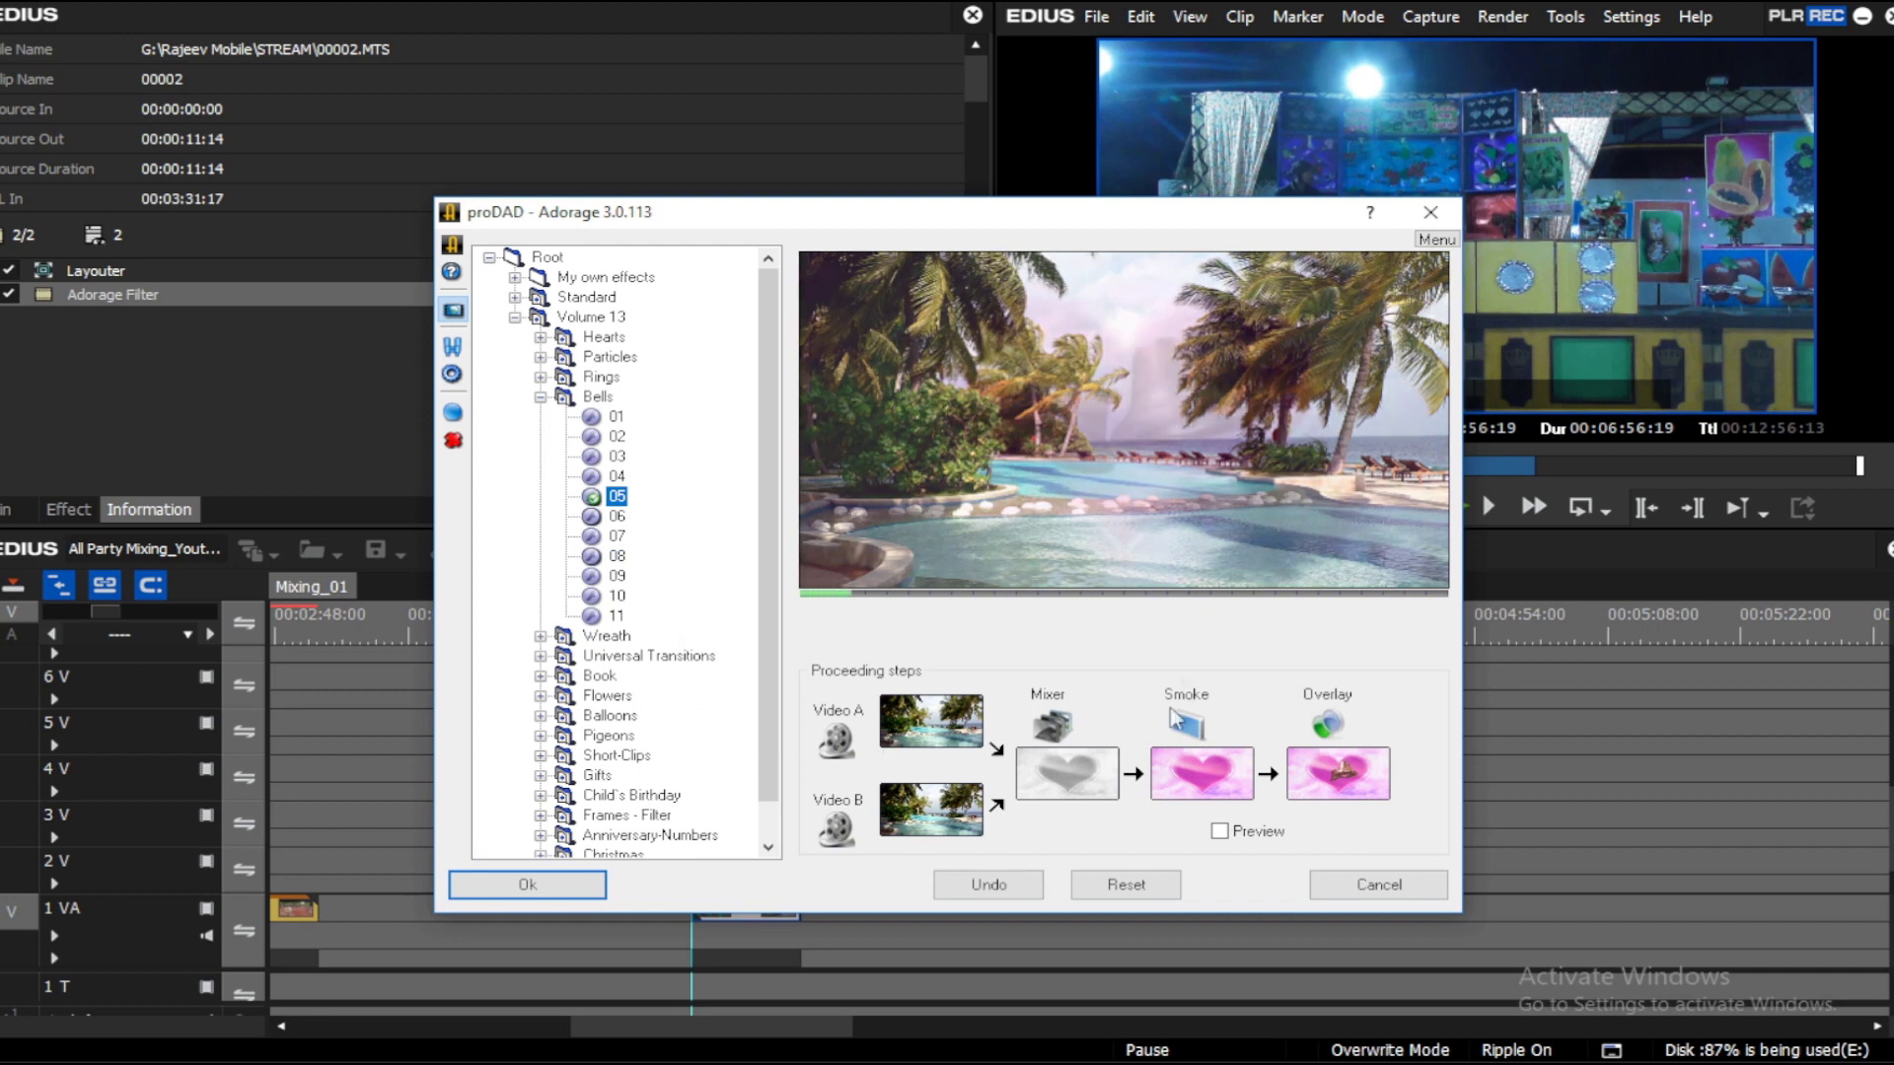
pyautogui.moveTo(1187, 552)
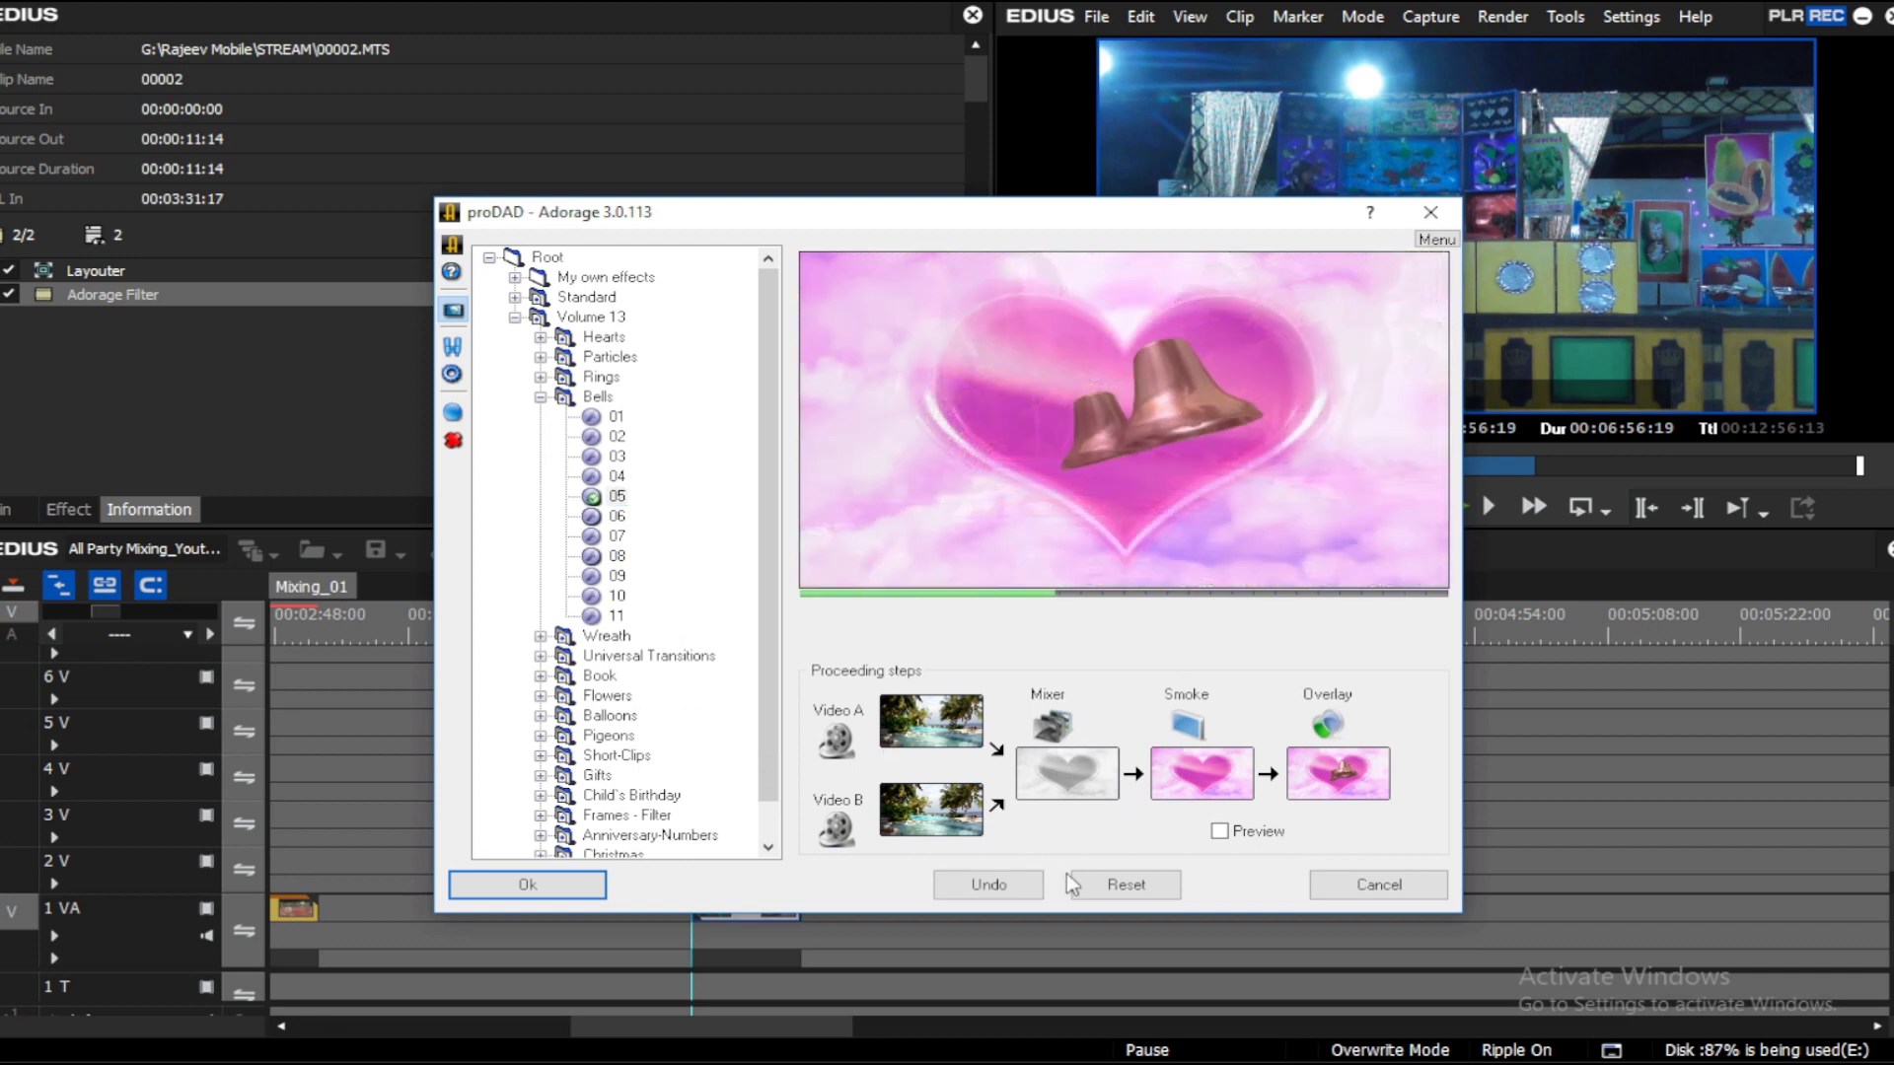
pyautogui.click(548, 888)
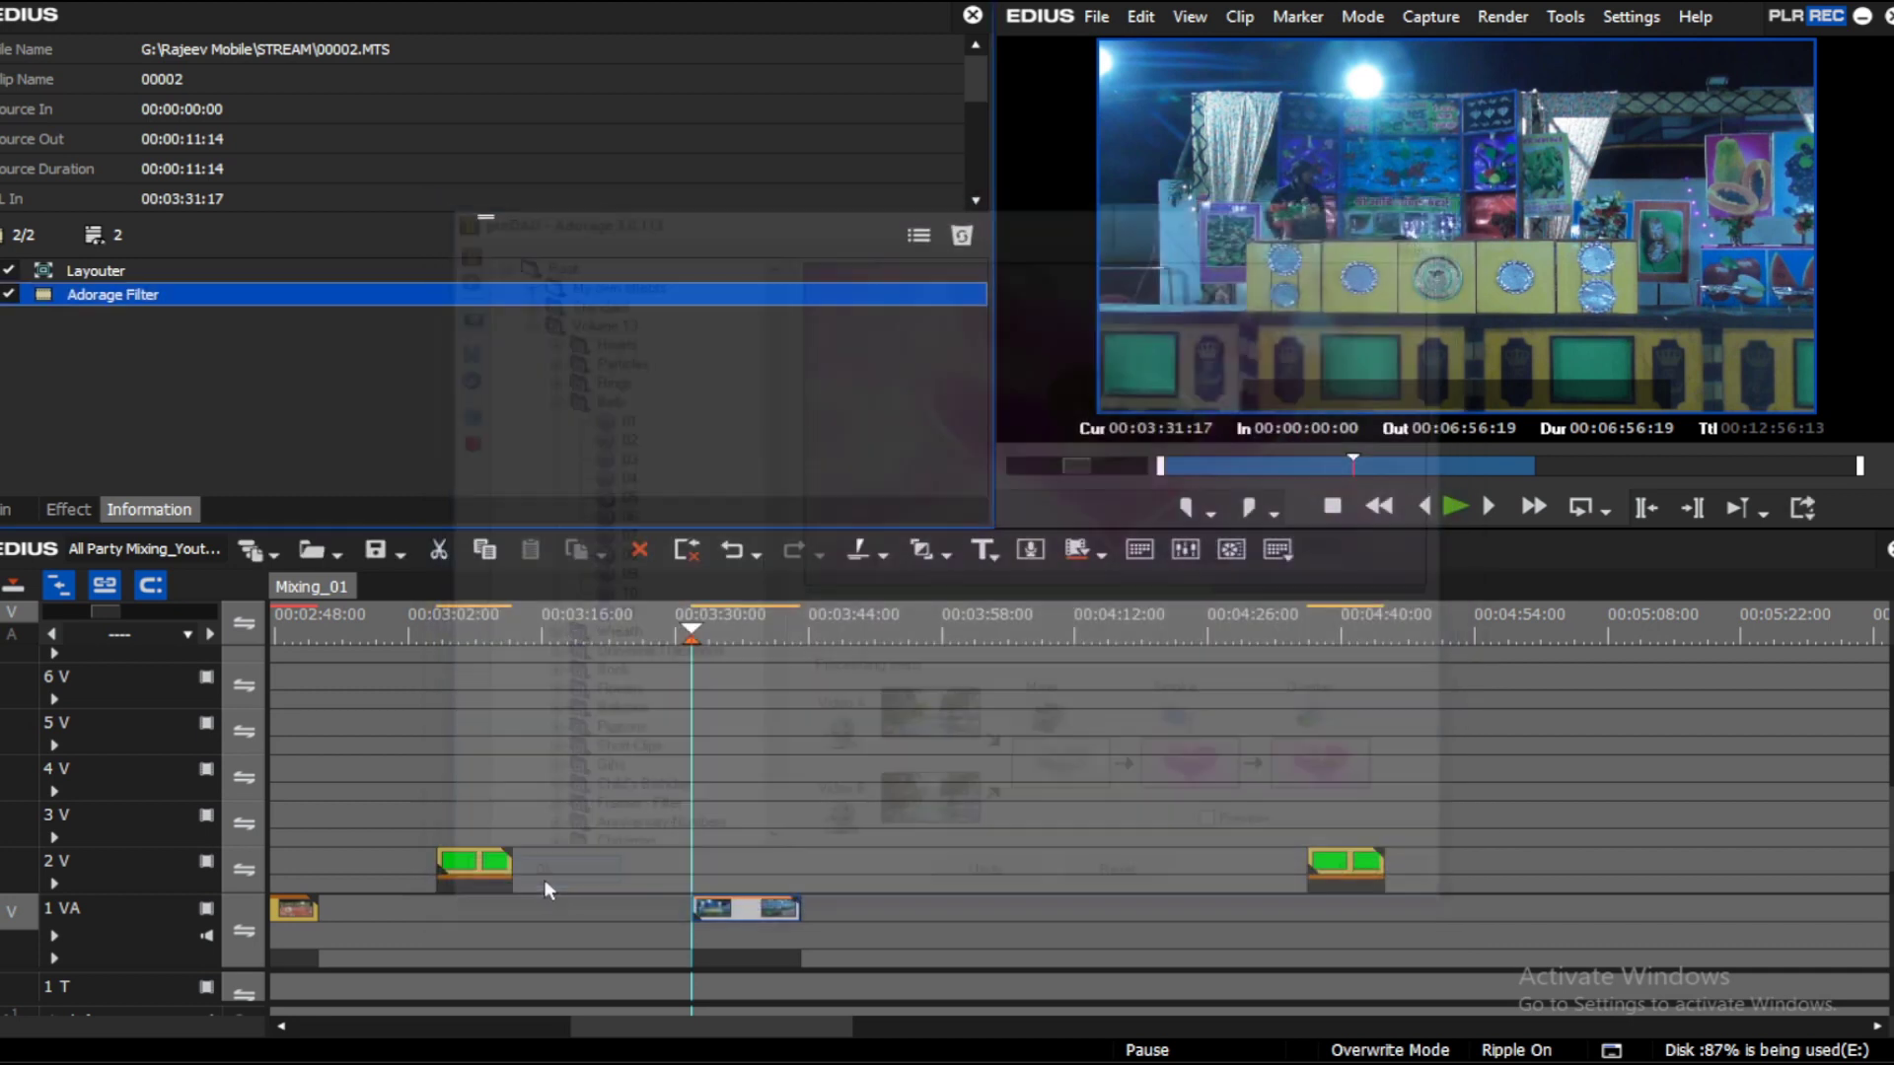
# Step: Play back clip 00002 with the Bells effect, return the playhead to its start and delete the Adorage Filter
pyautogui.press('space')
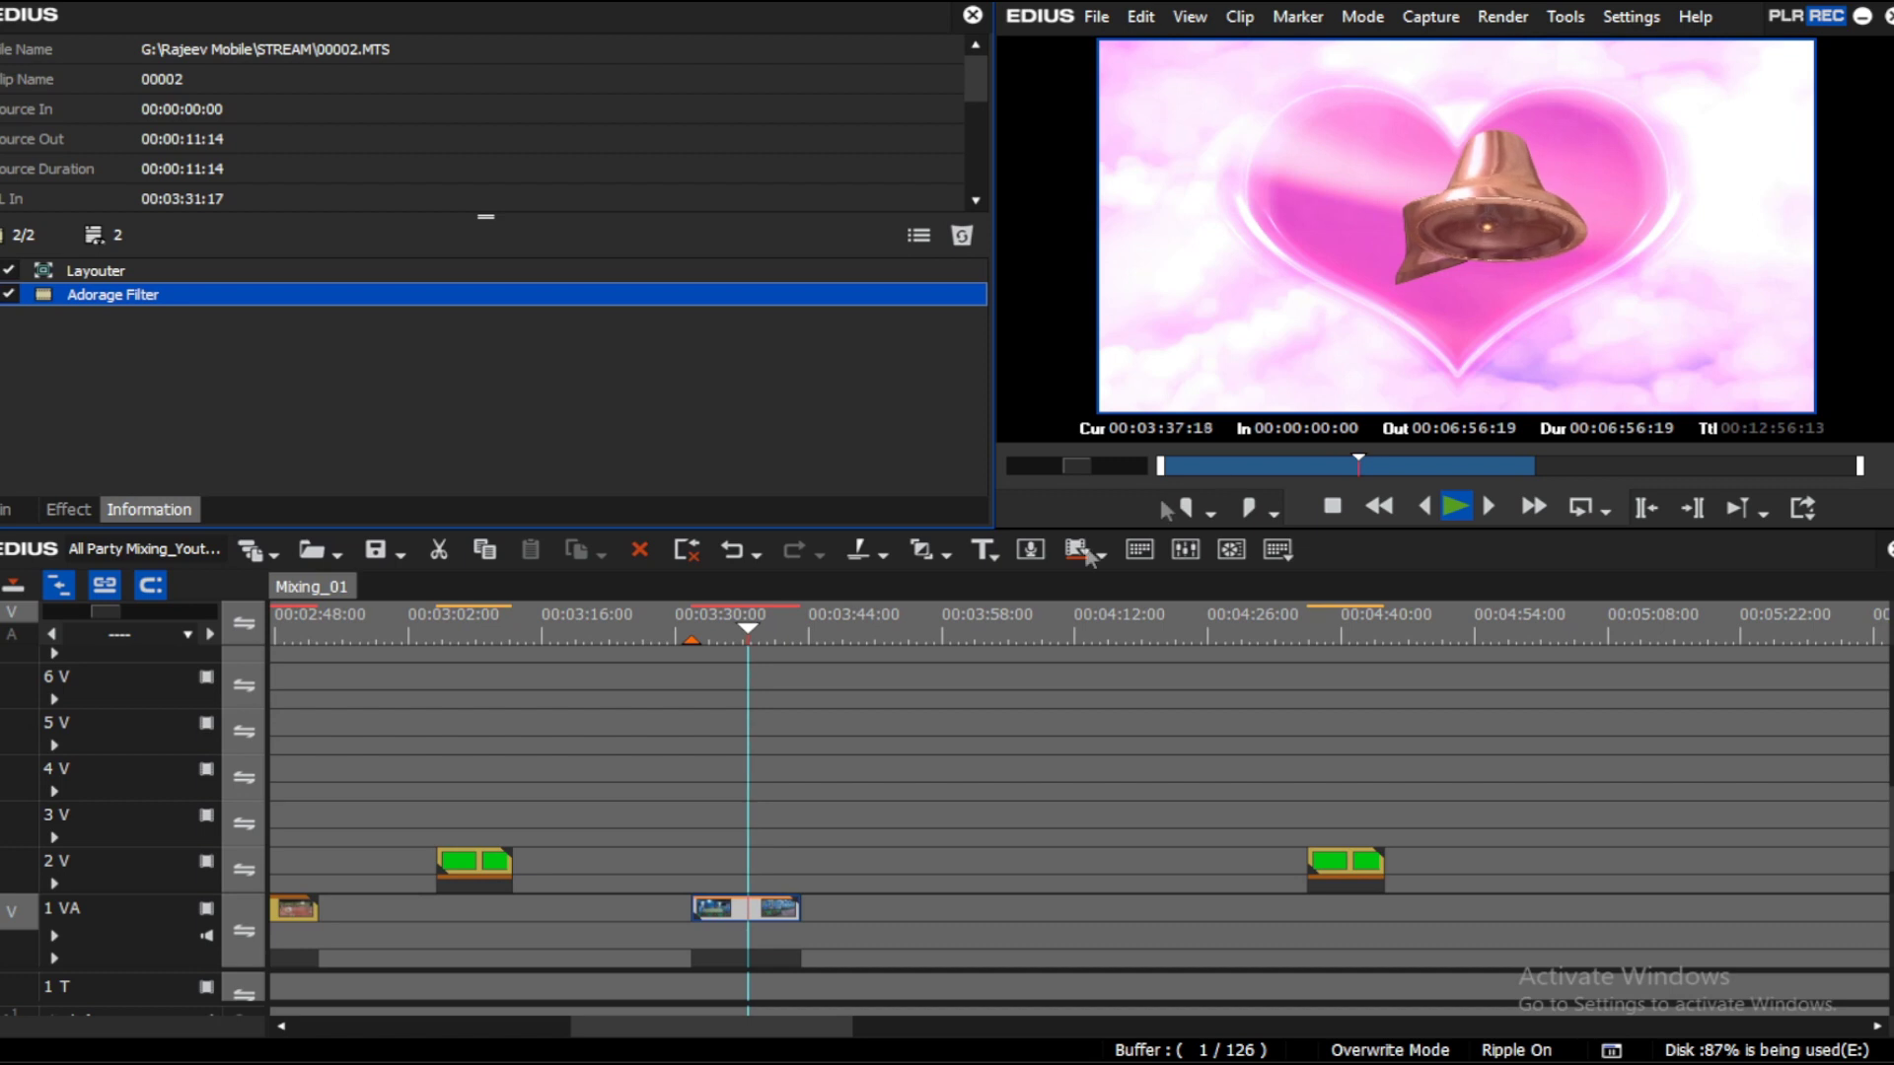
pyautogui.moveTo(777, 636); pyautogui.dragTo(696, 661)
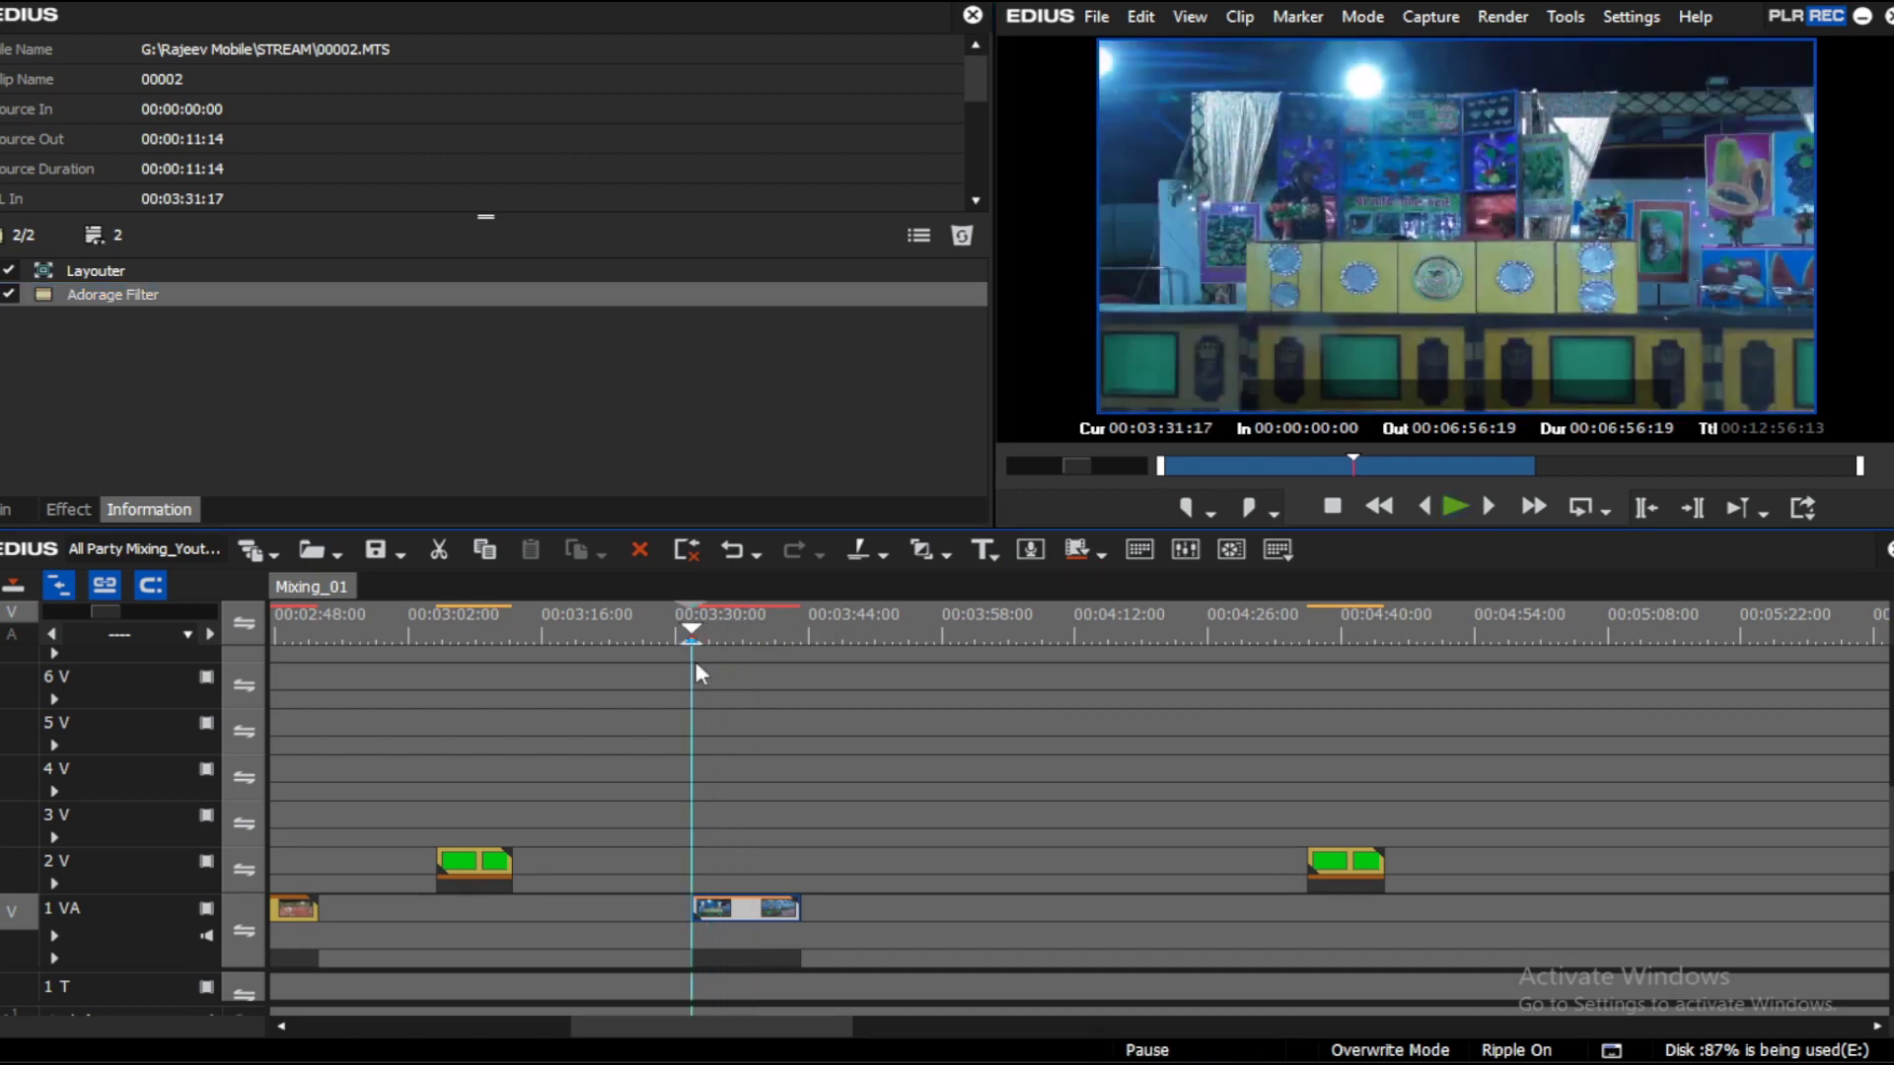
pyautogui.click(317, 301)
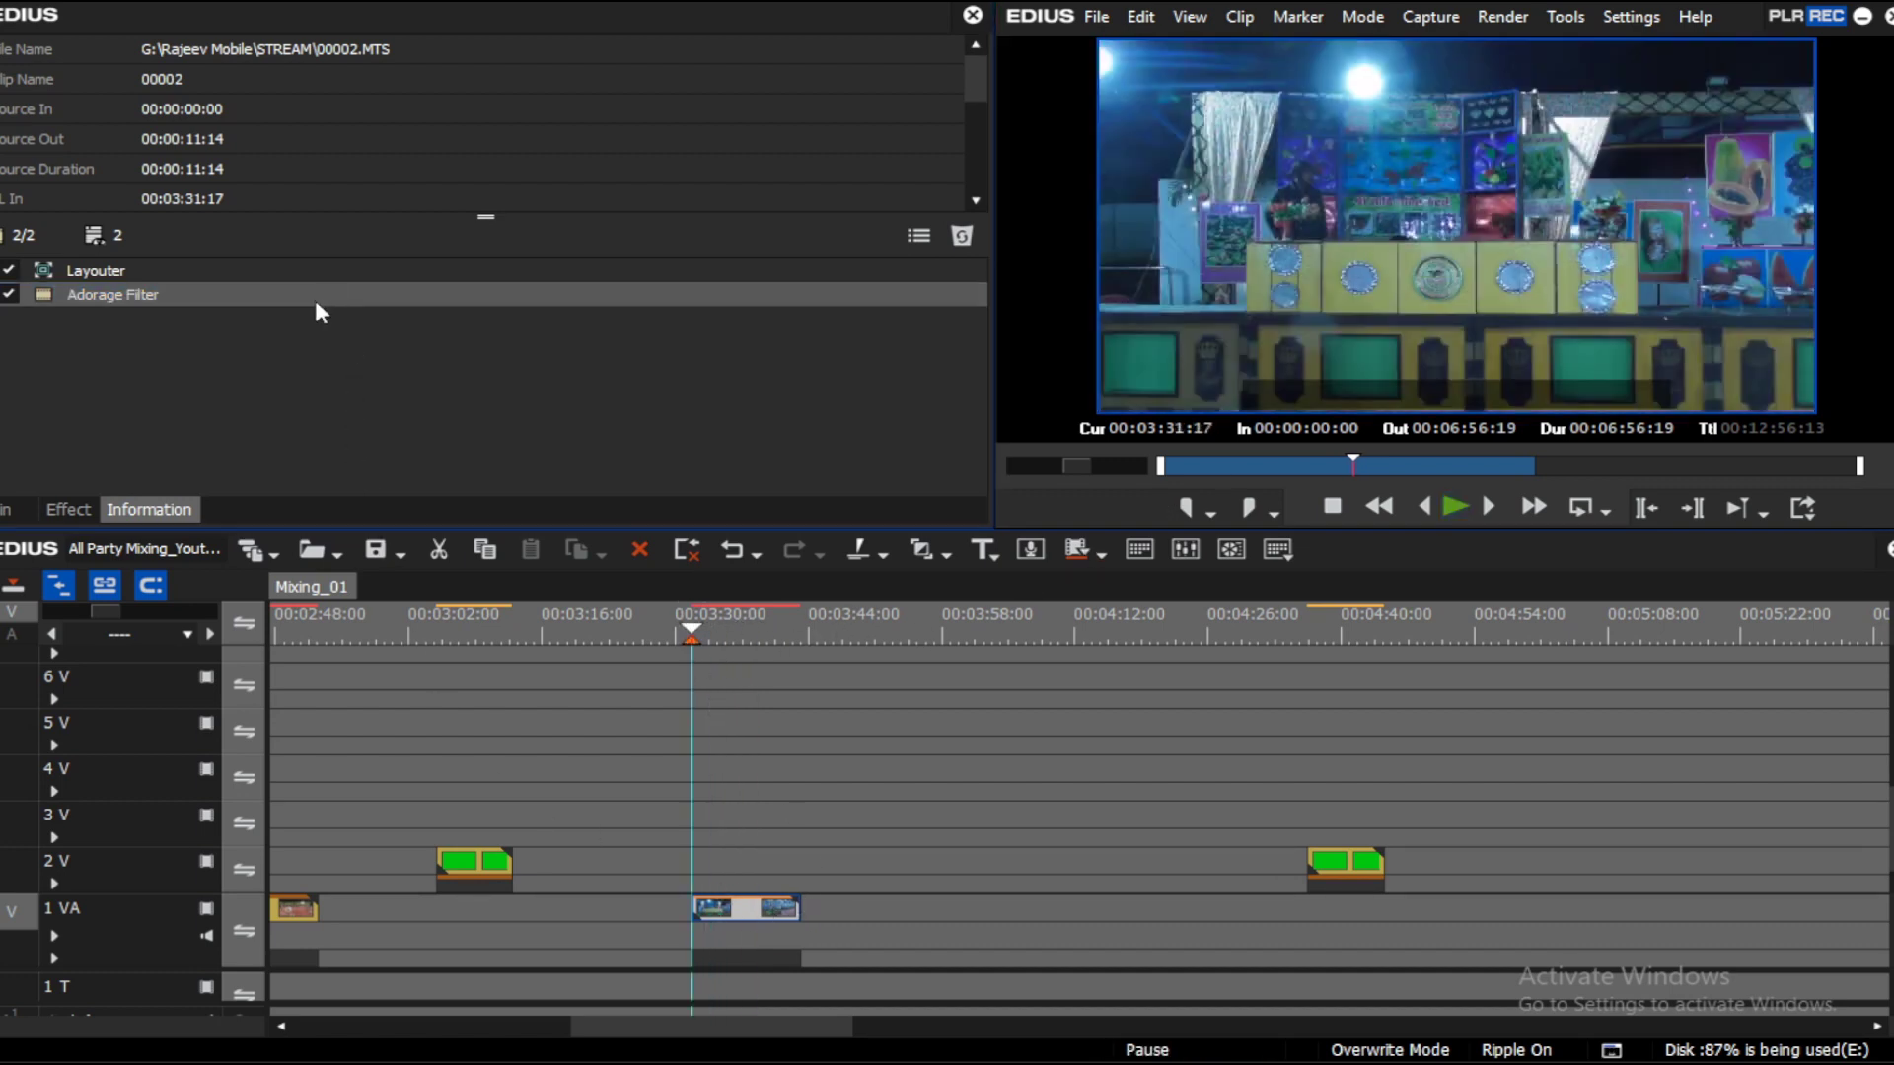
pyautogui.press('Delete')
# Step: Add the proDAD Adorage Transition to the start of clip 00002's mixer area and move the playhead to about 00:03:32
pyautogui.click(63, 507)
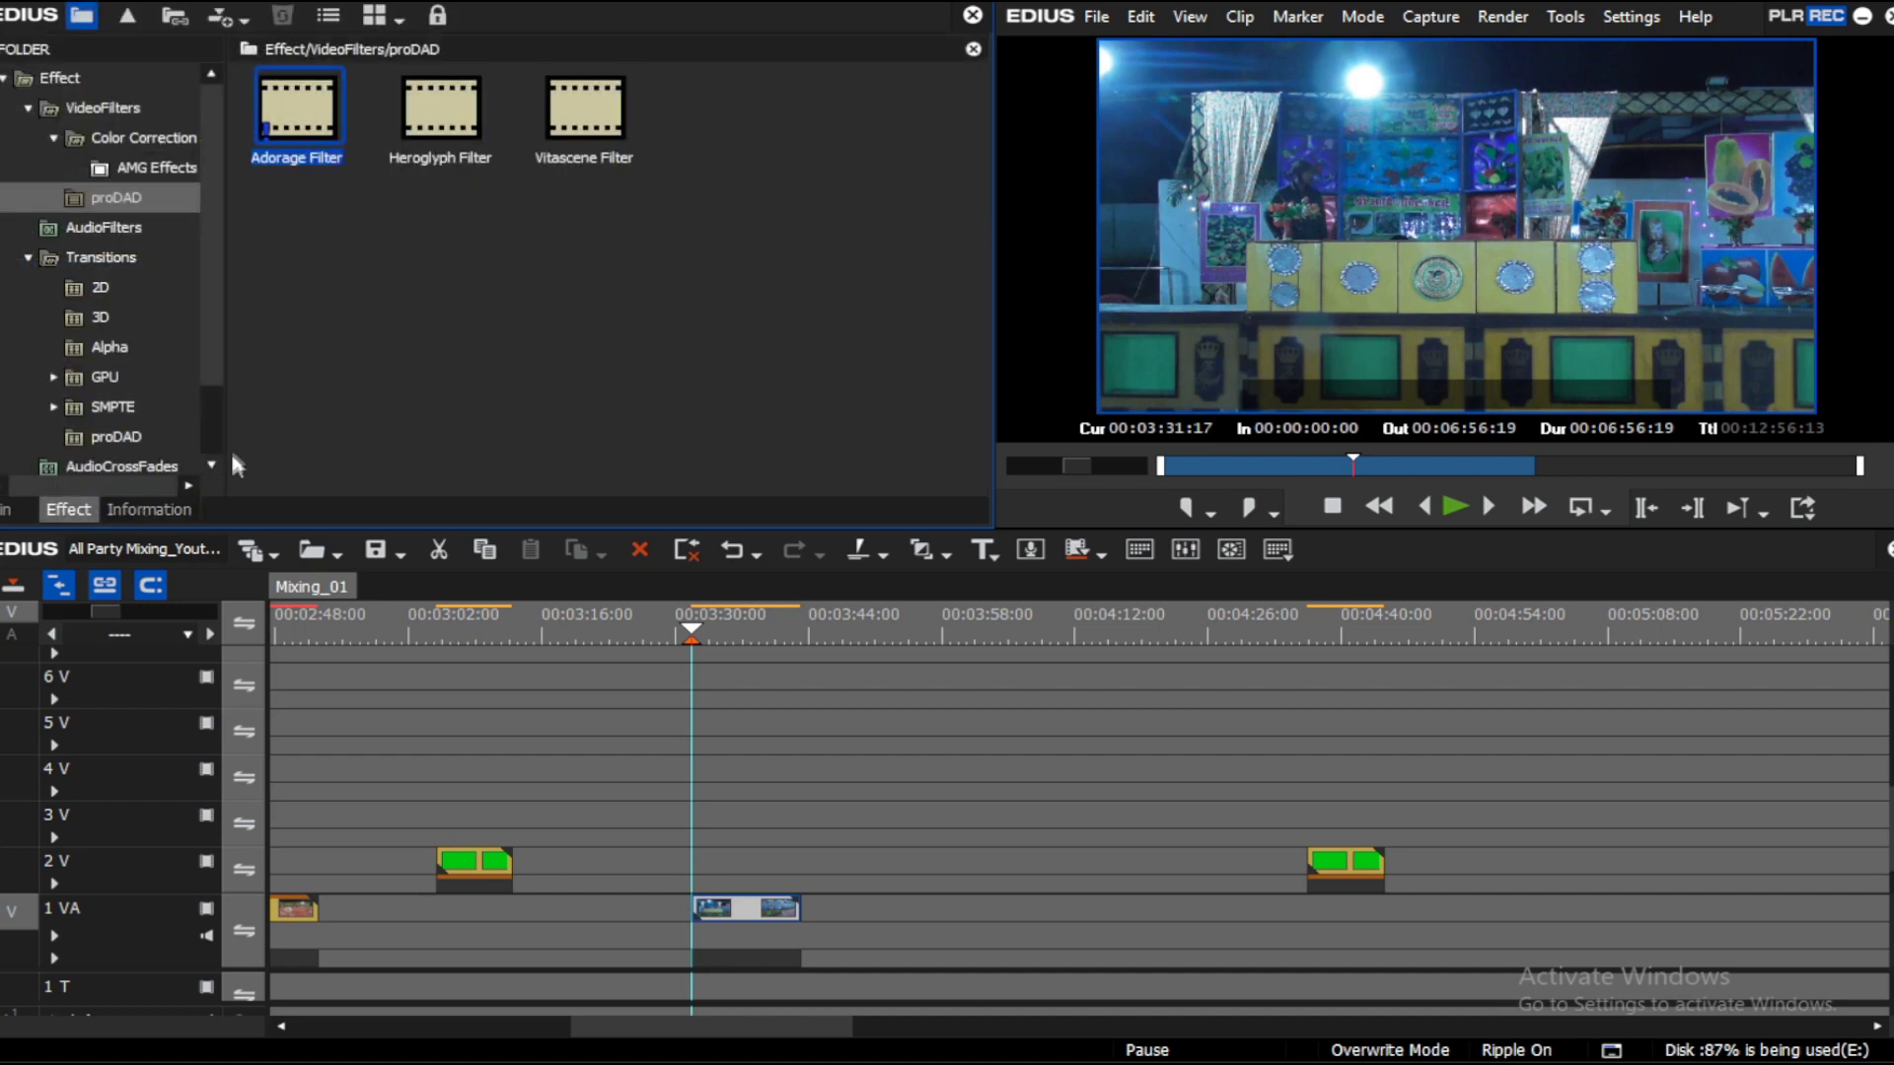
pyautogui.click(120, 437)
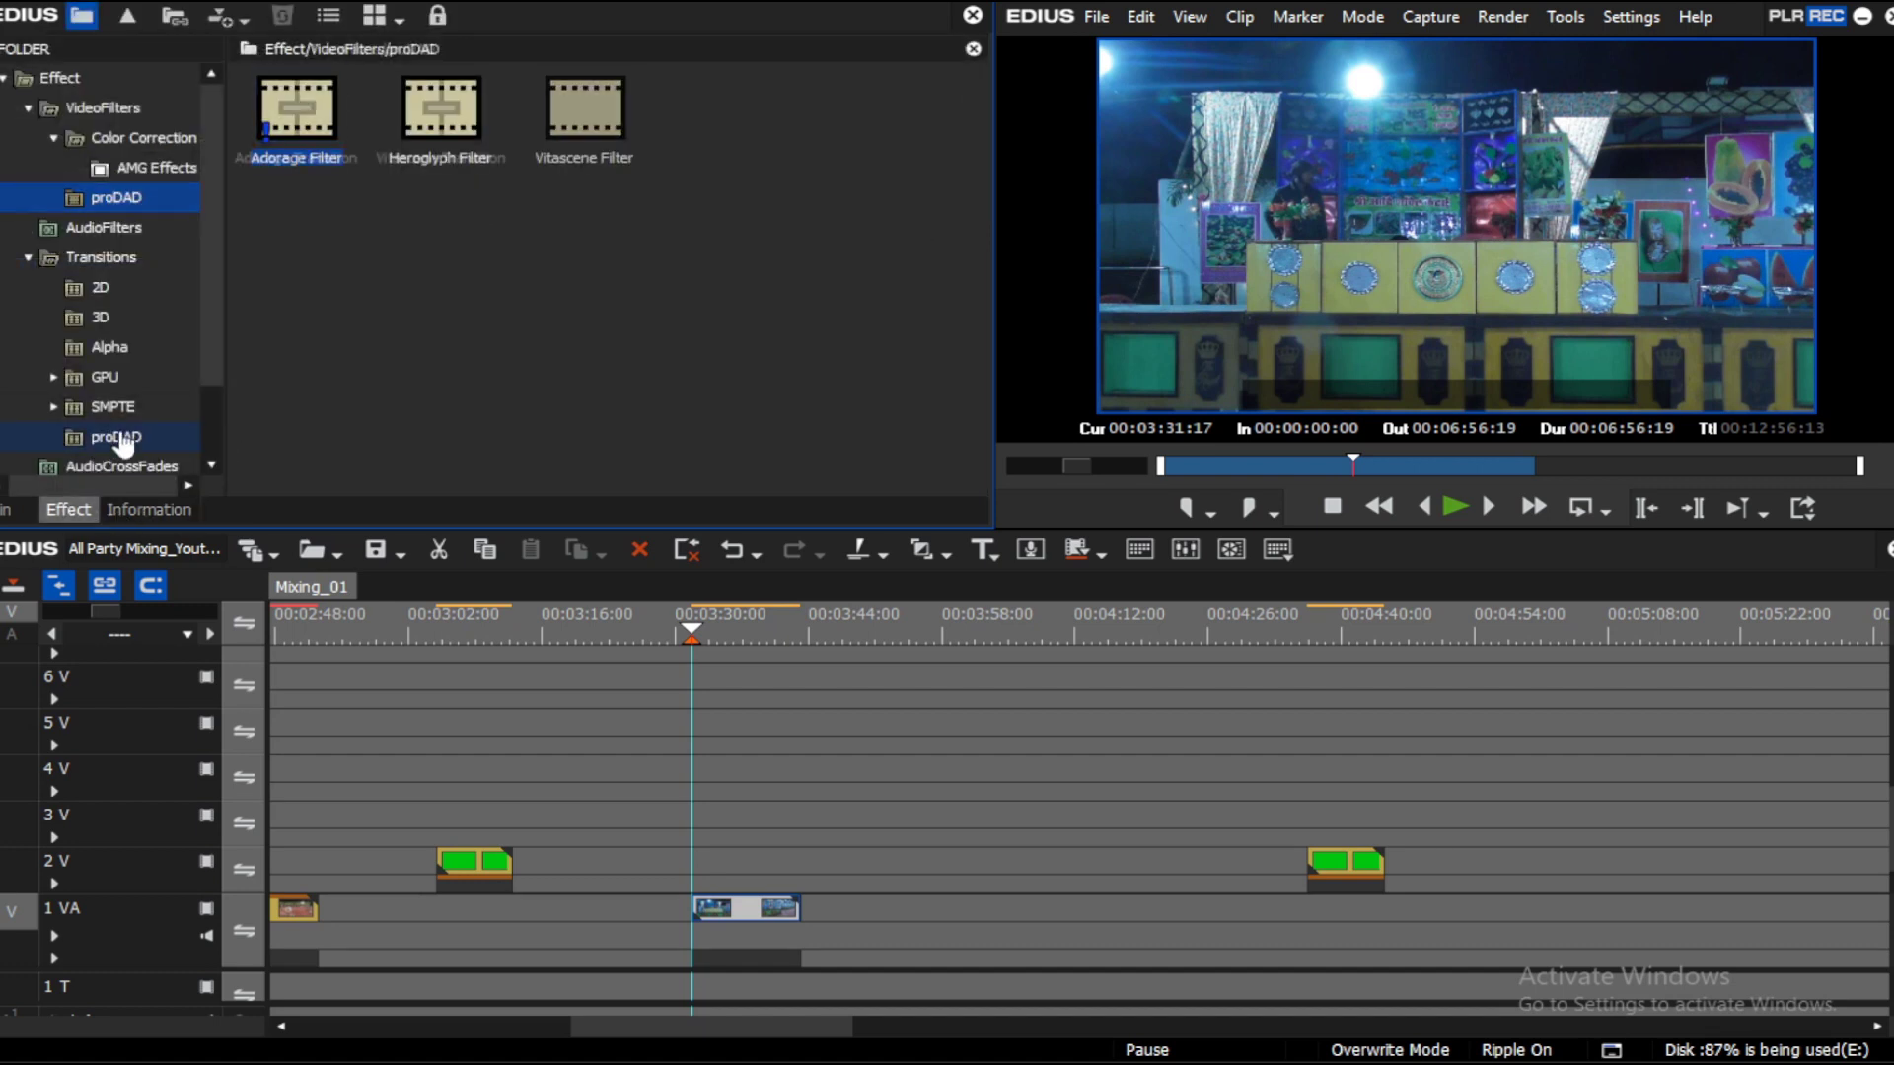
pyautogui.moveTo(318, 138); pyautogui.dragTo(718, 870)
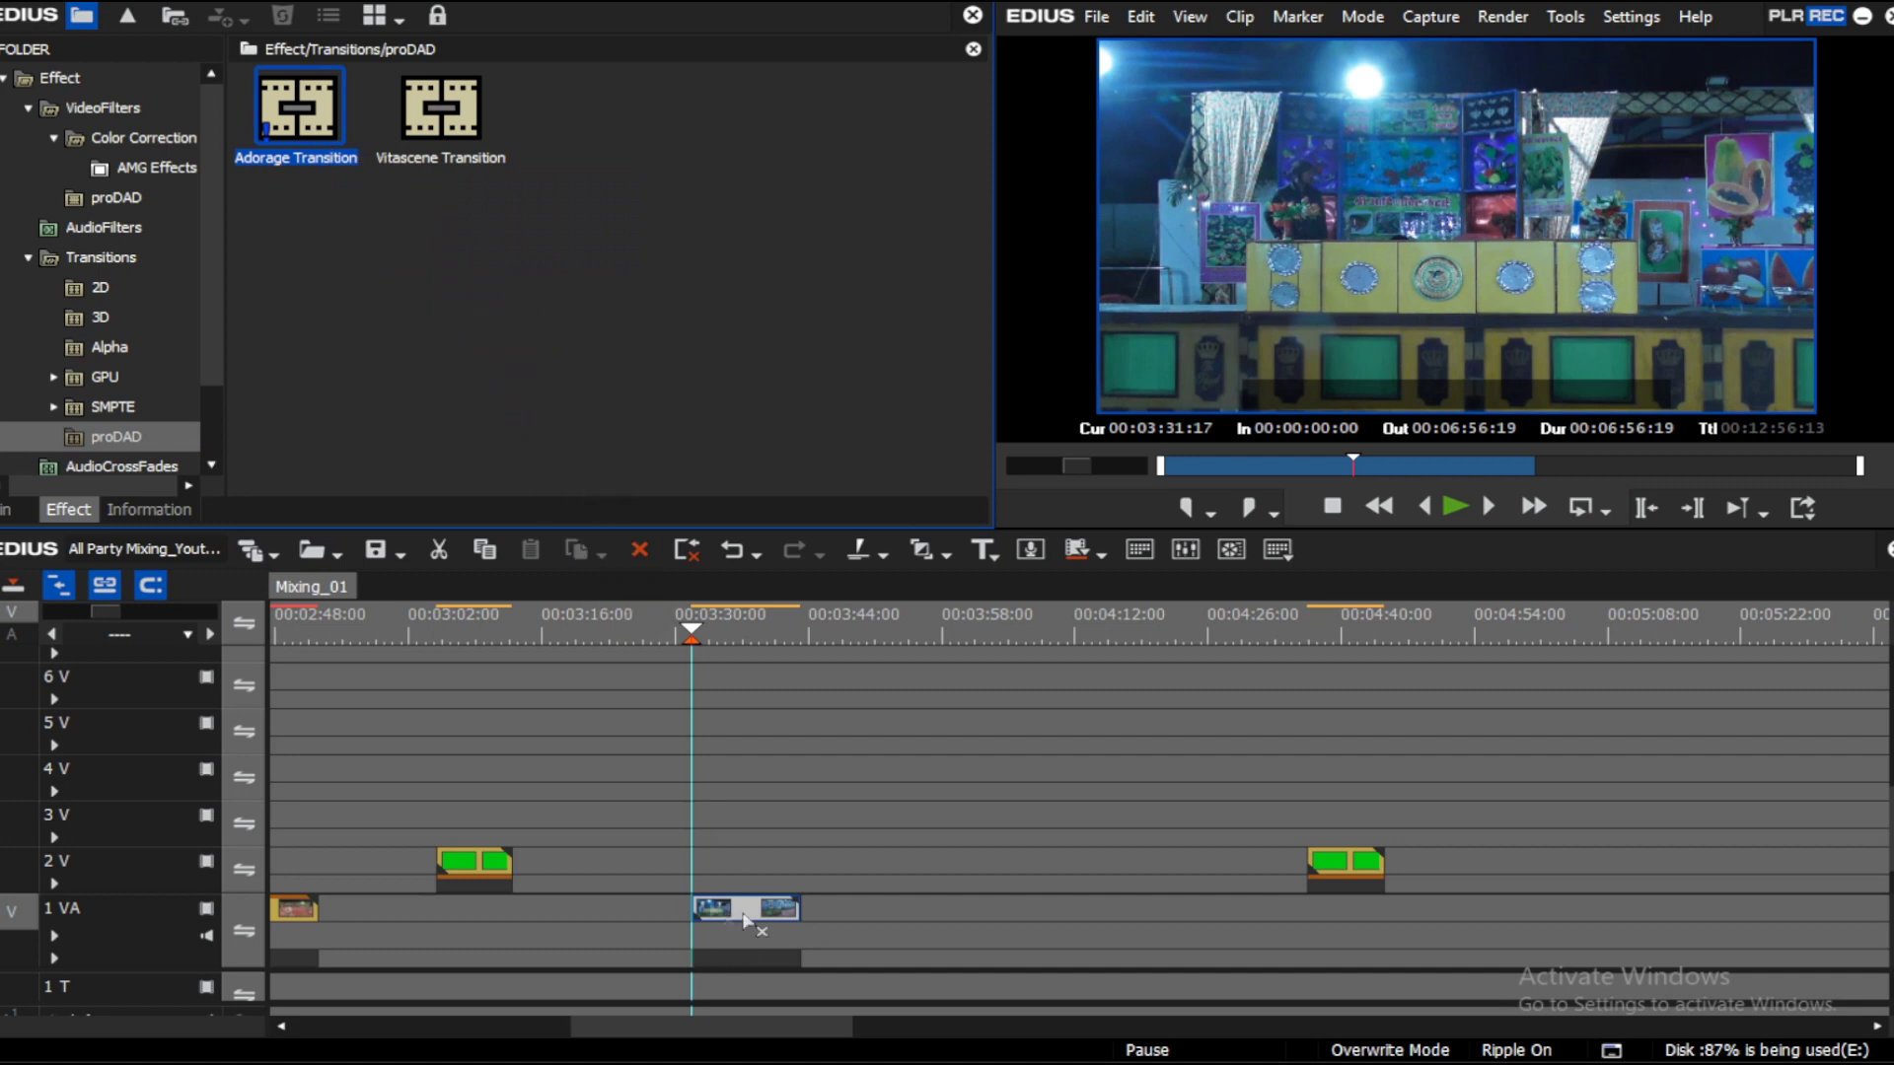
pyautogui.moveTo(712, 963); pyautogui.dragTo(712, 965)
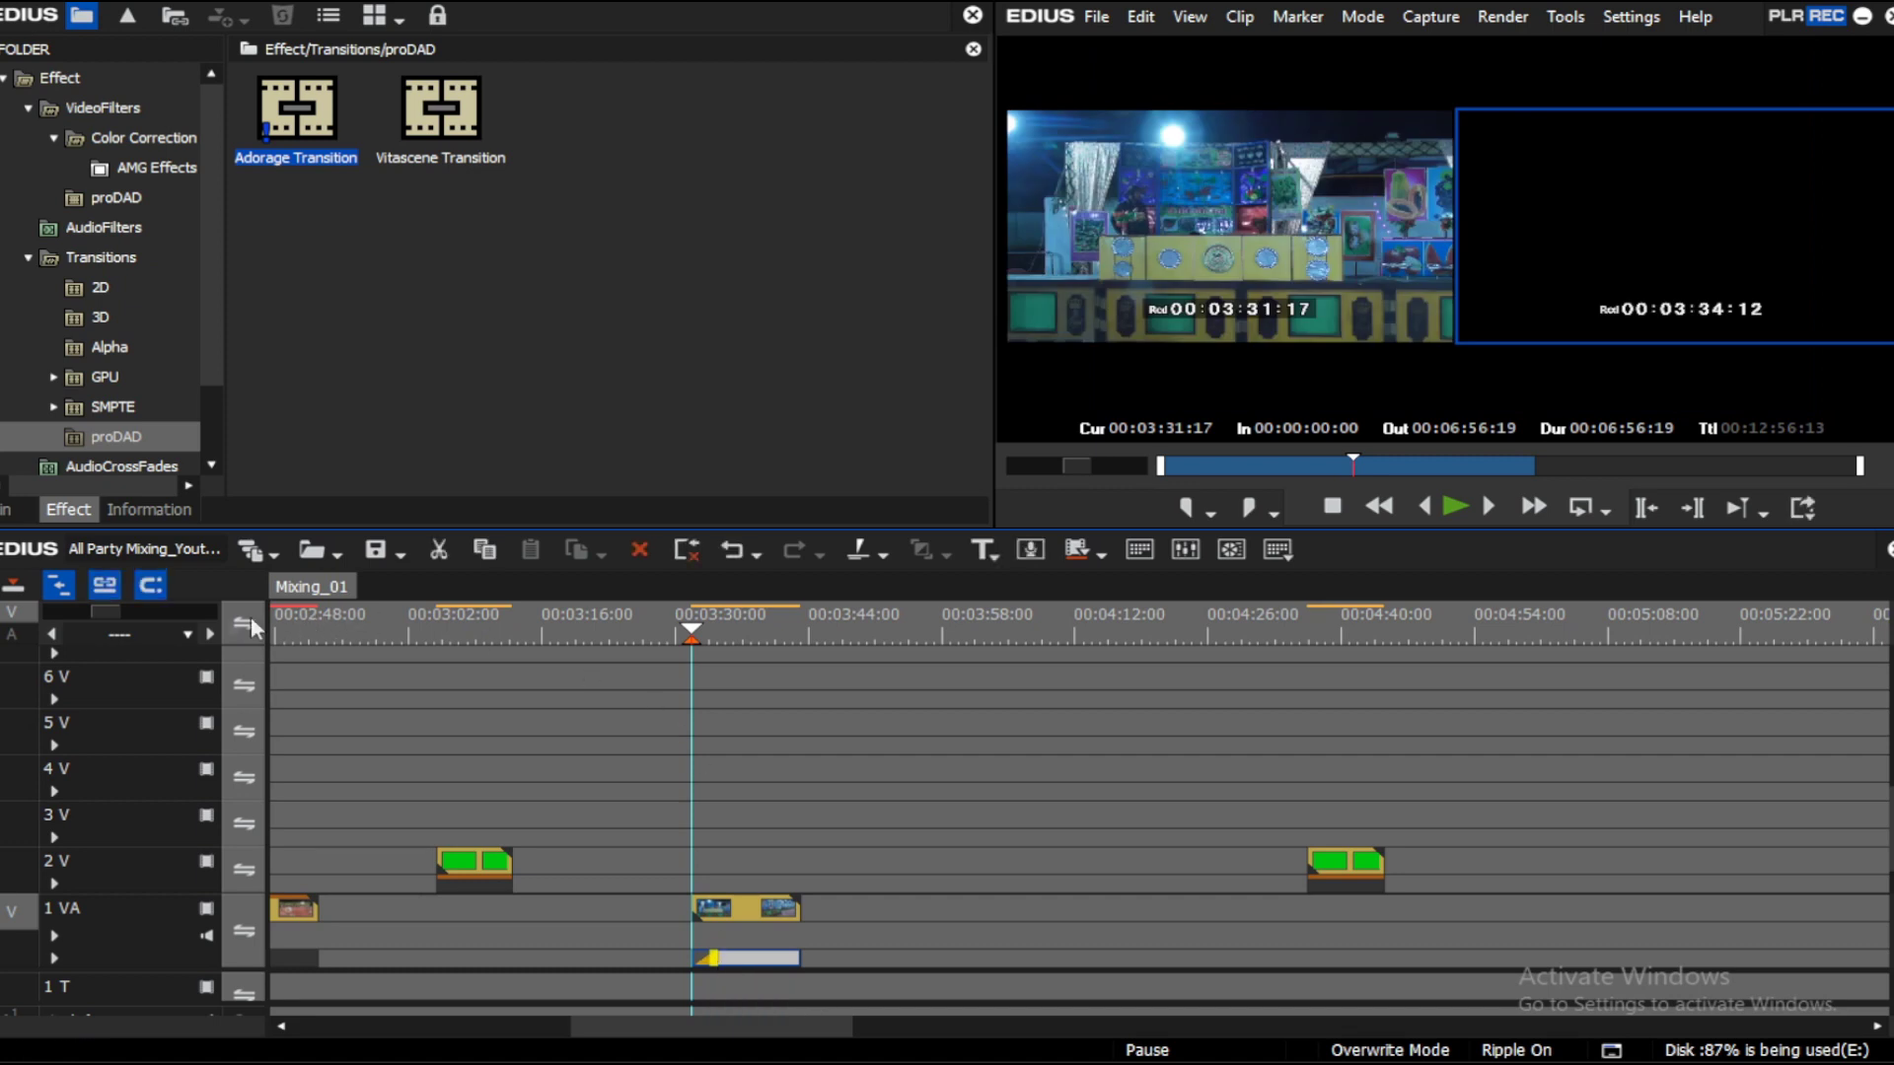
pyautogui.moveTo(102, 610); pyautogui.dragTo(67, 606)
pyautogui.click(718, 638)
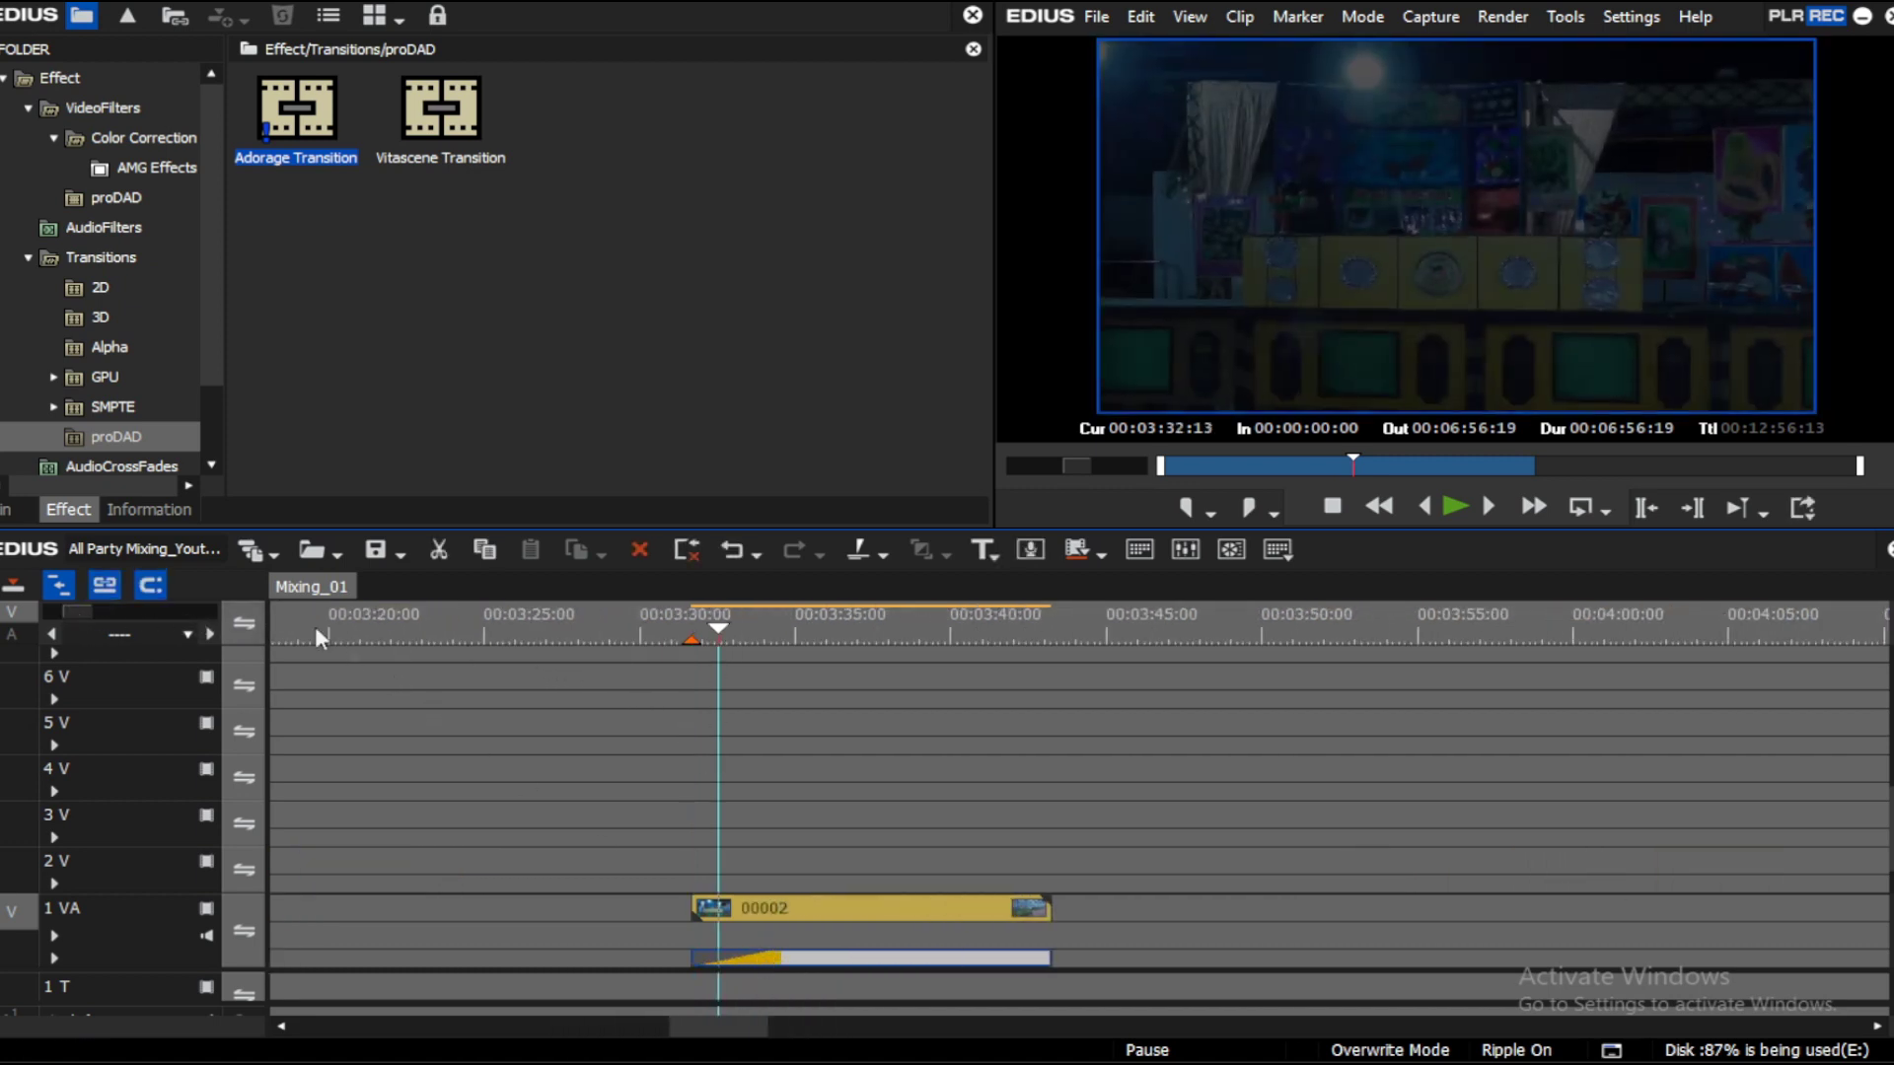
# Step: Set the Adorage Transition on clip 00002 to effect 04 from the Book group of Volume 13 and confirm it
pyautogui.click(149, 509)
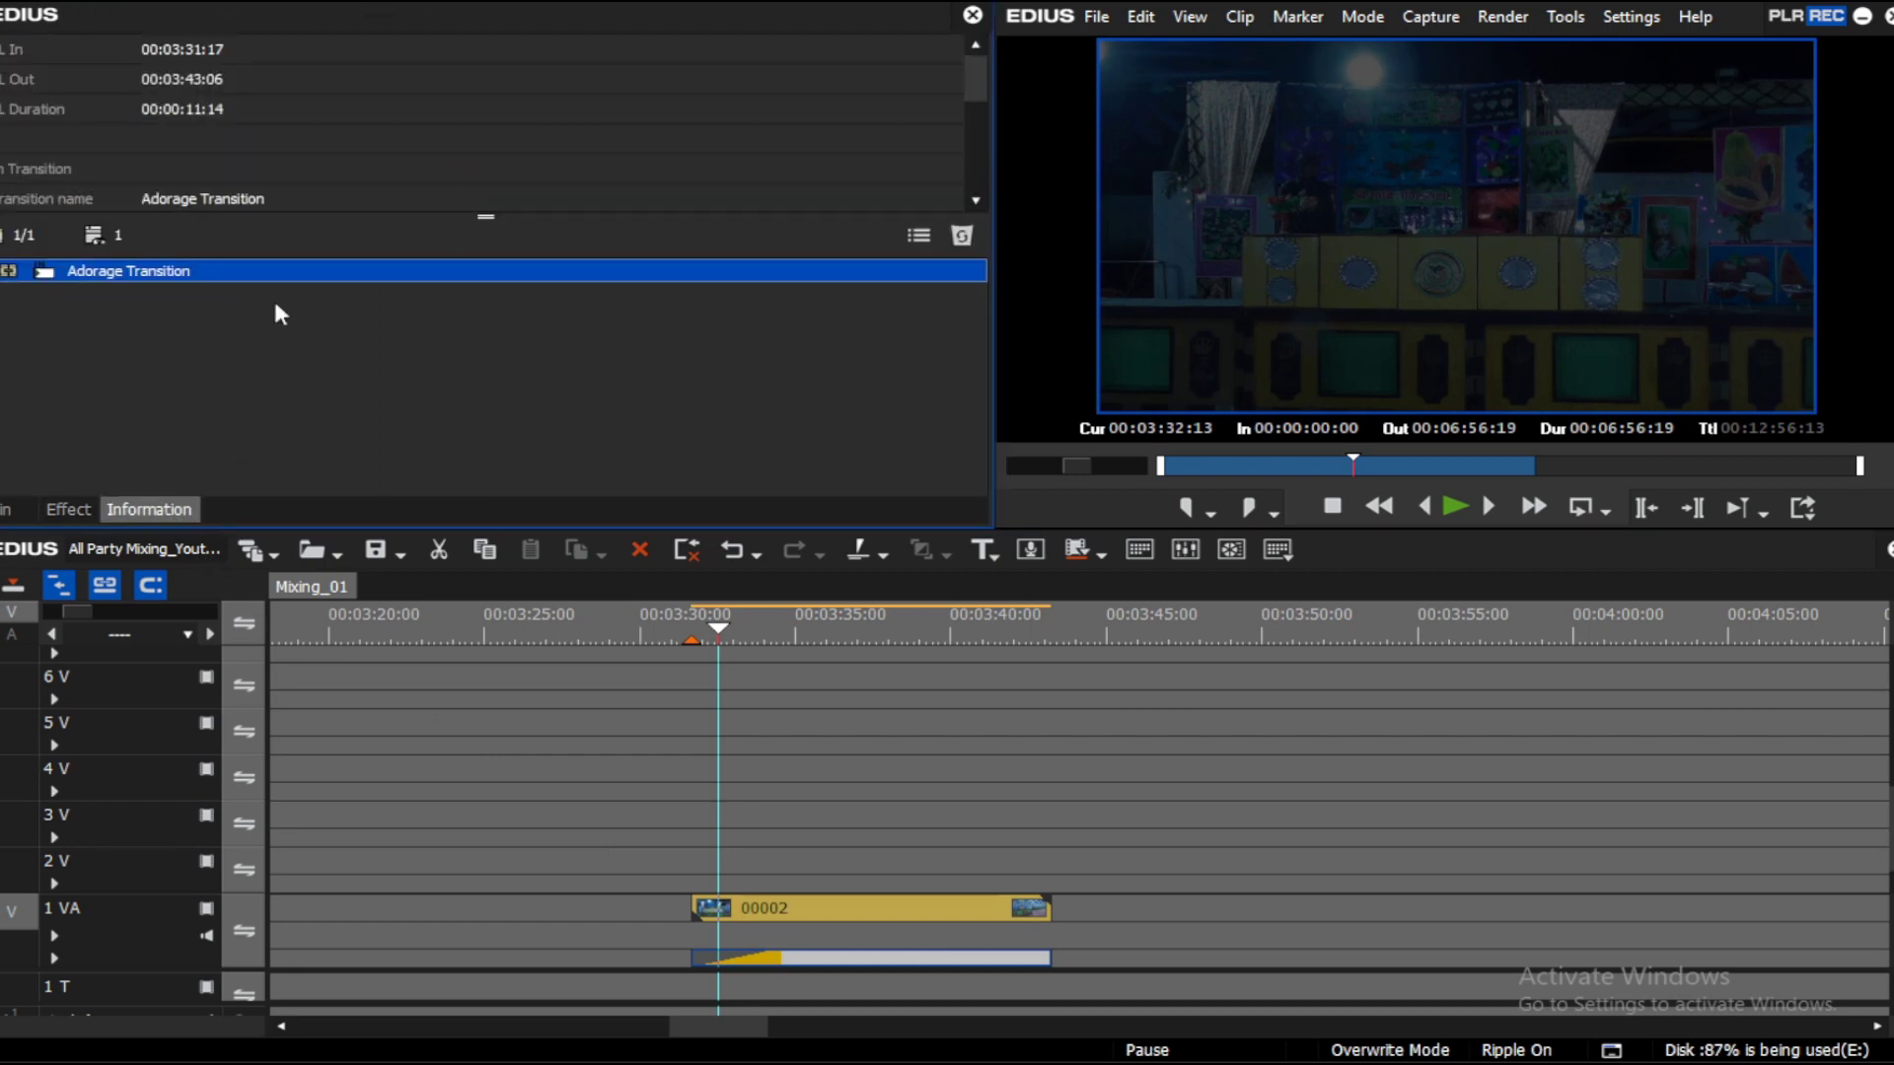
pyautogui.doubleClick(257, 268)
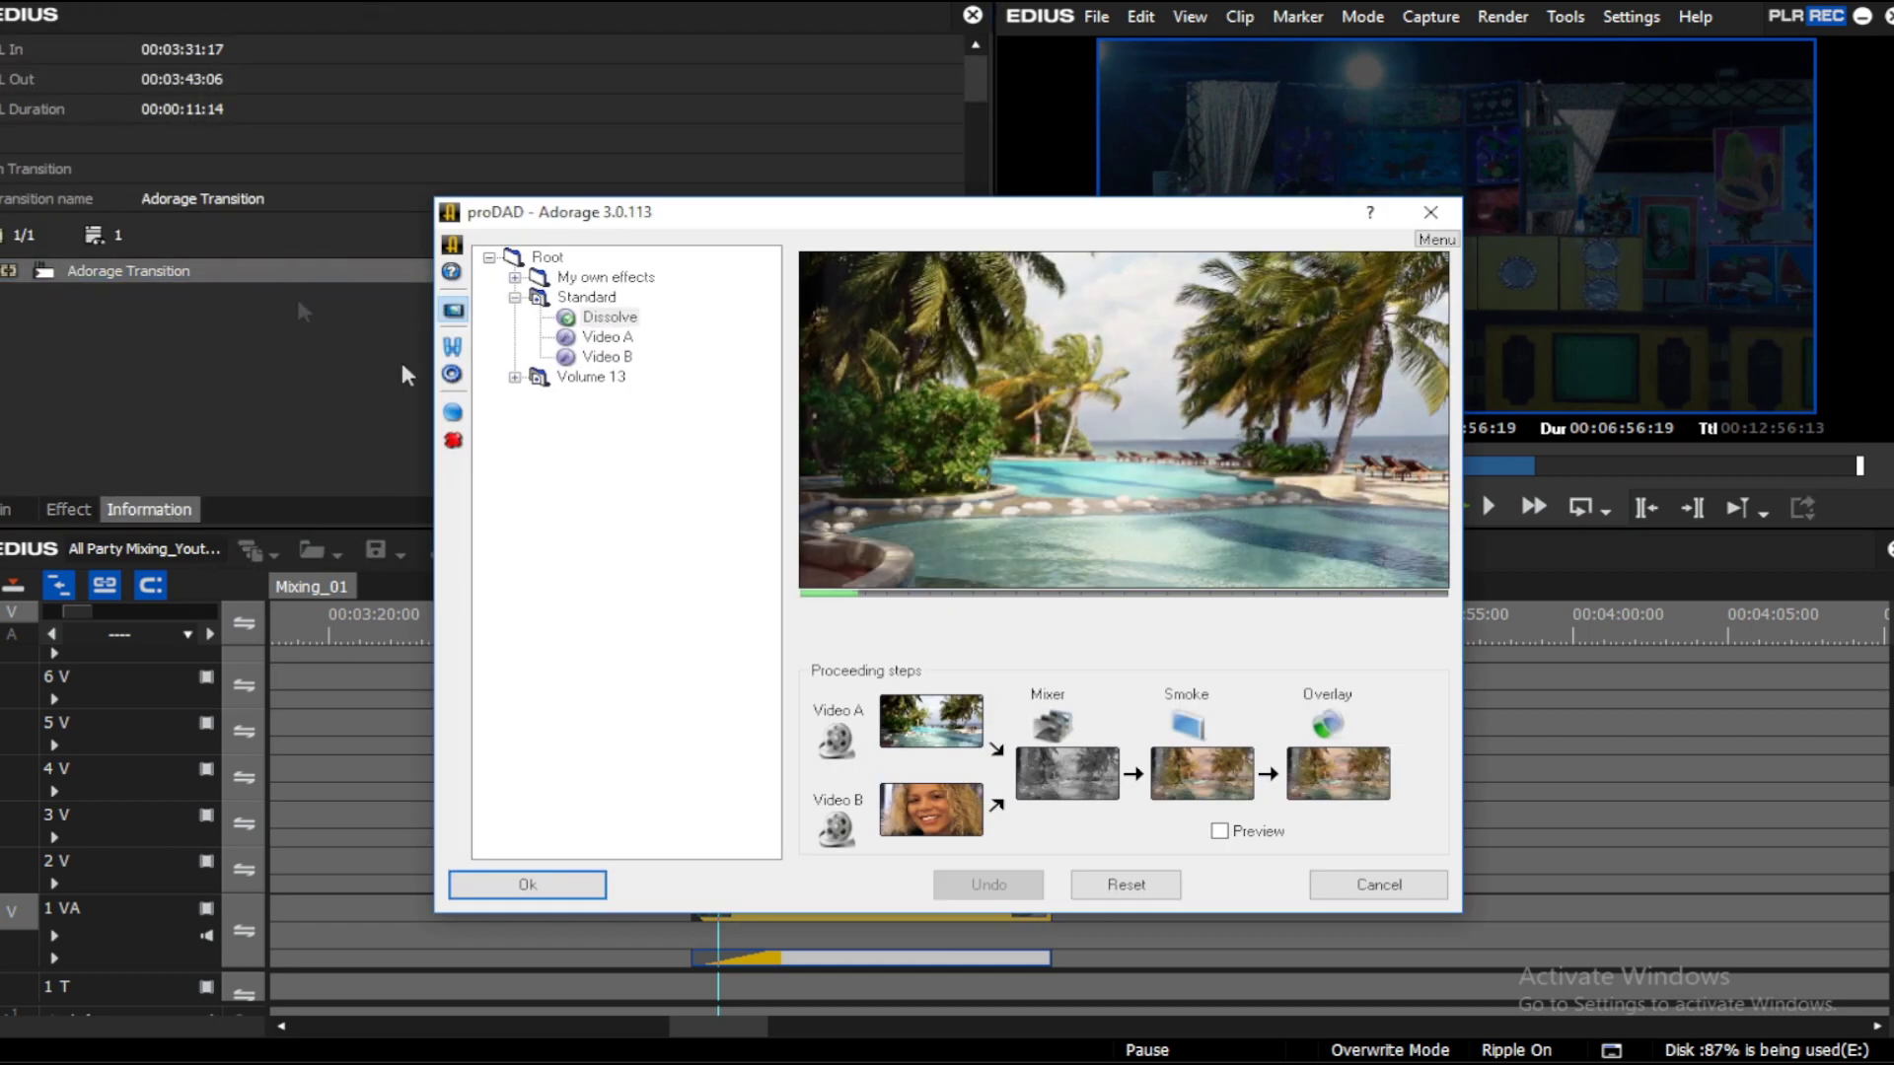
pyautogui.click(514, 377)
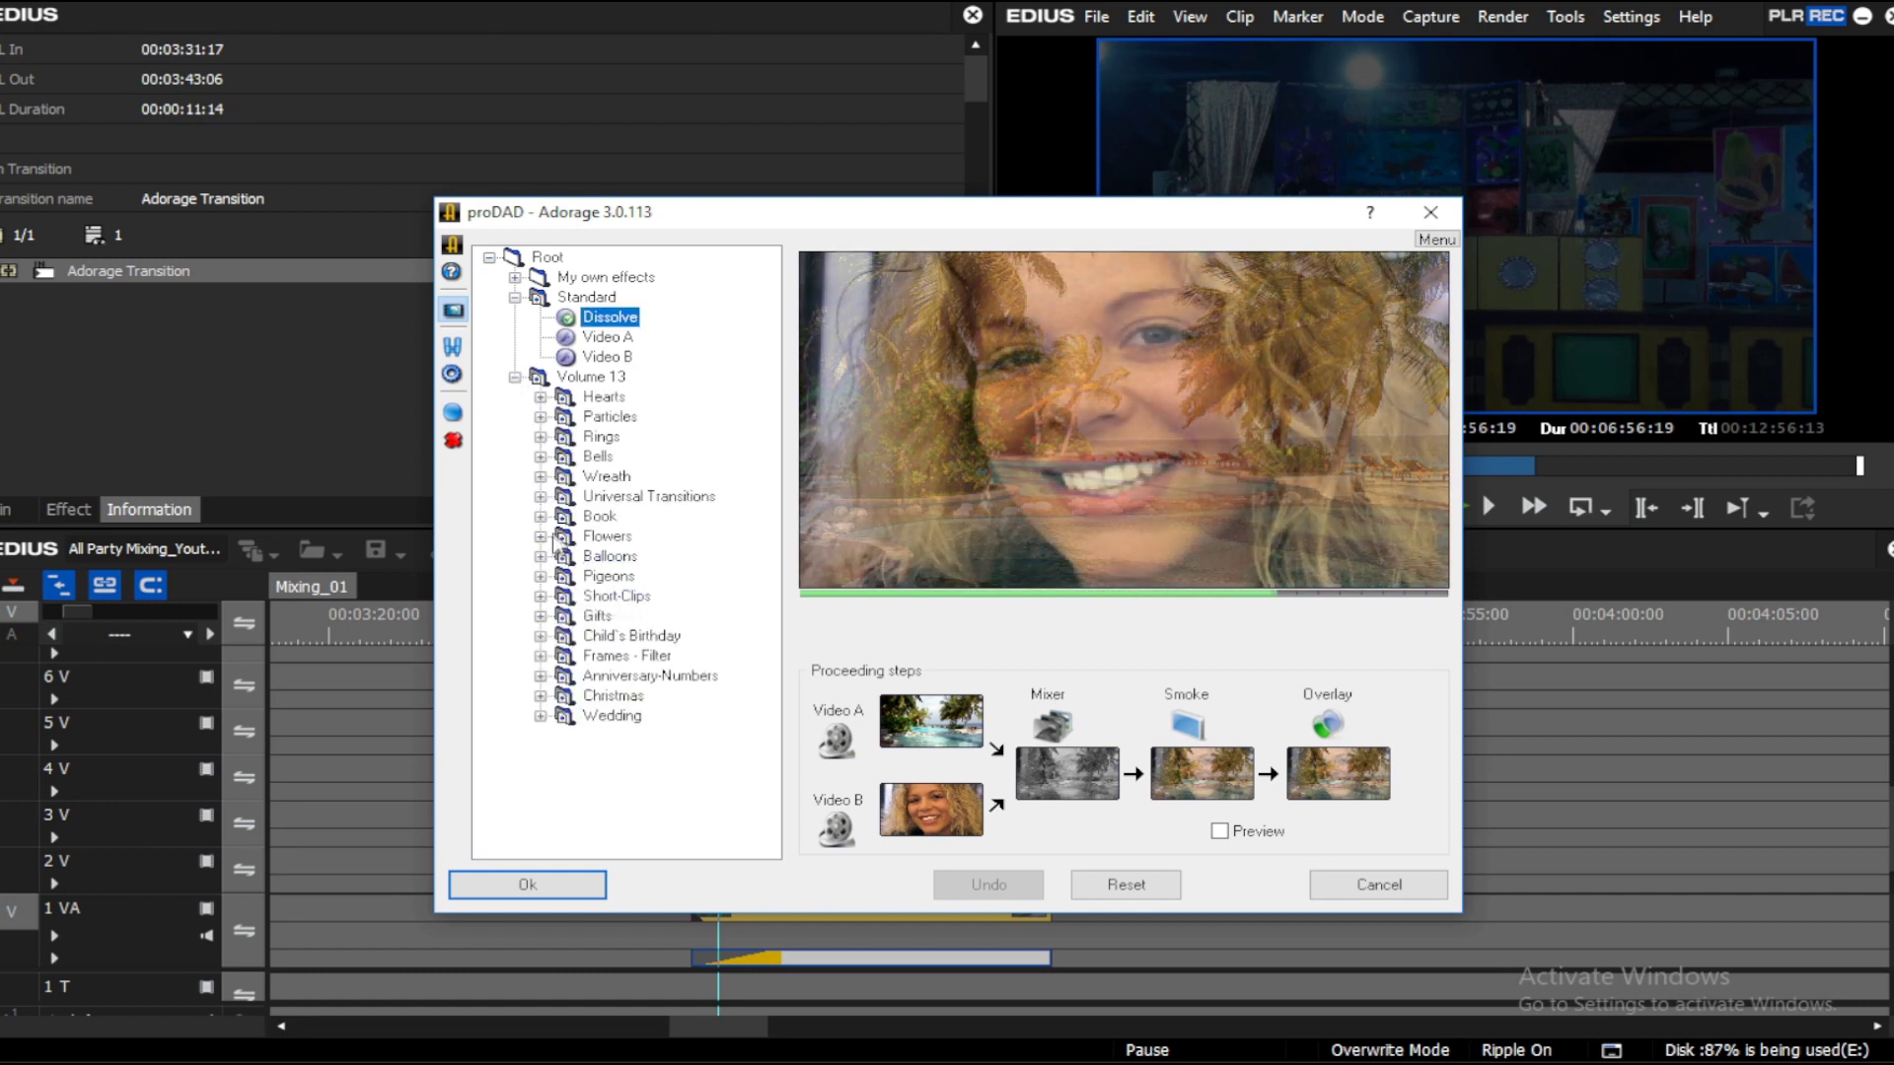
pyautogui.click(540, 516)
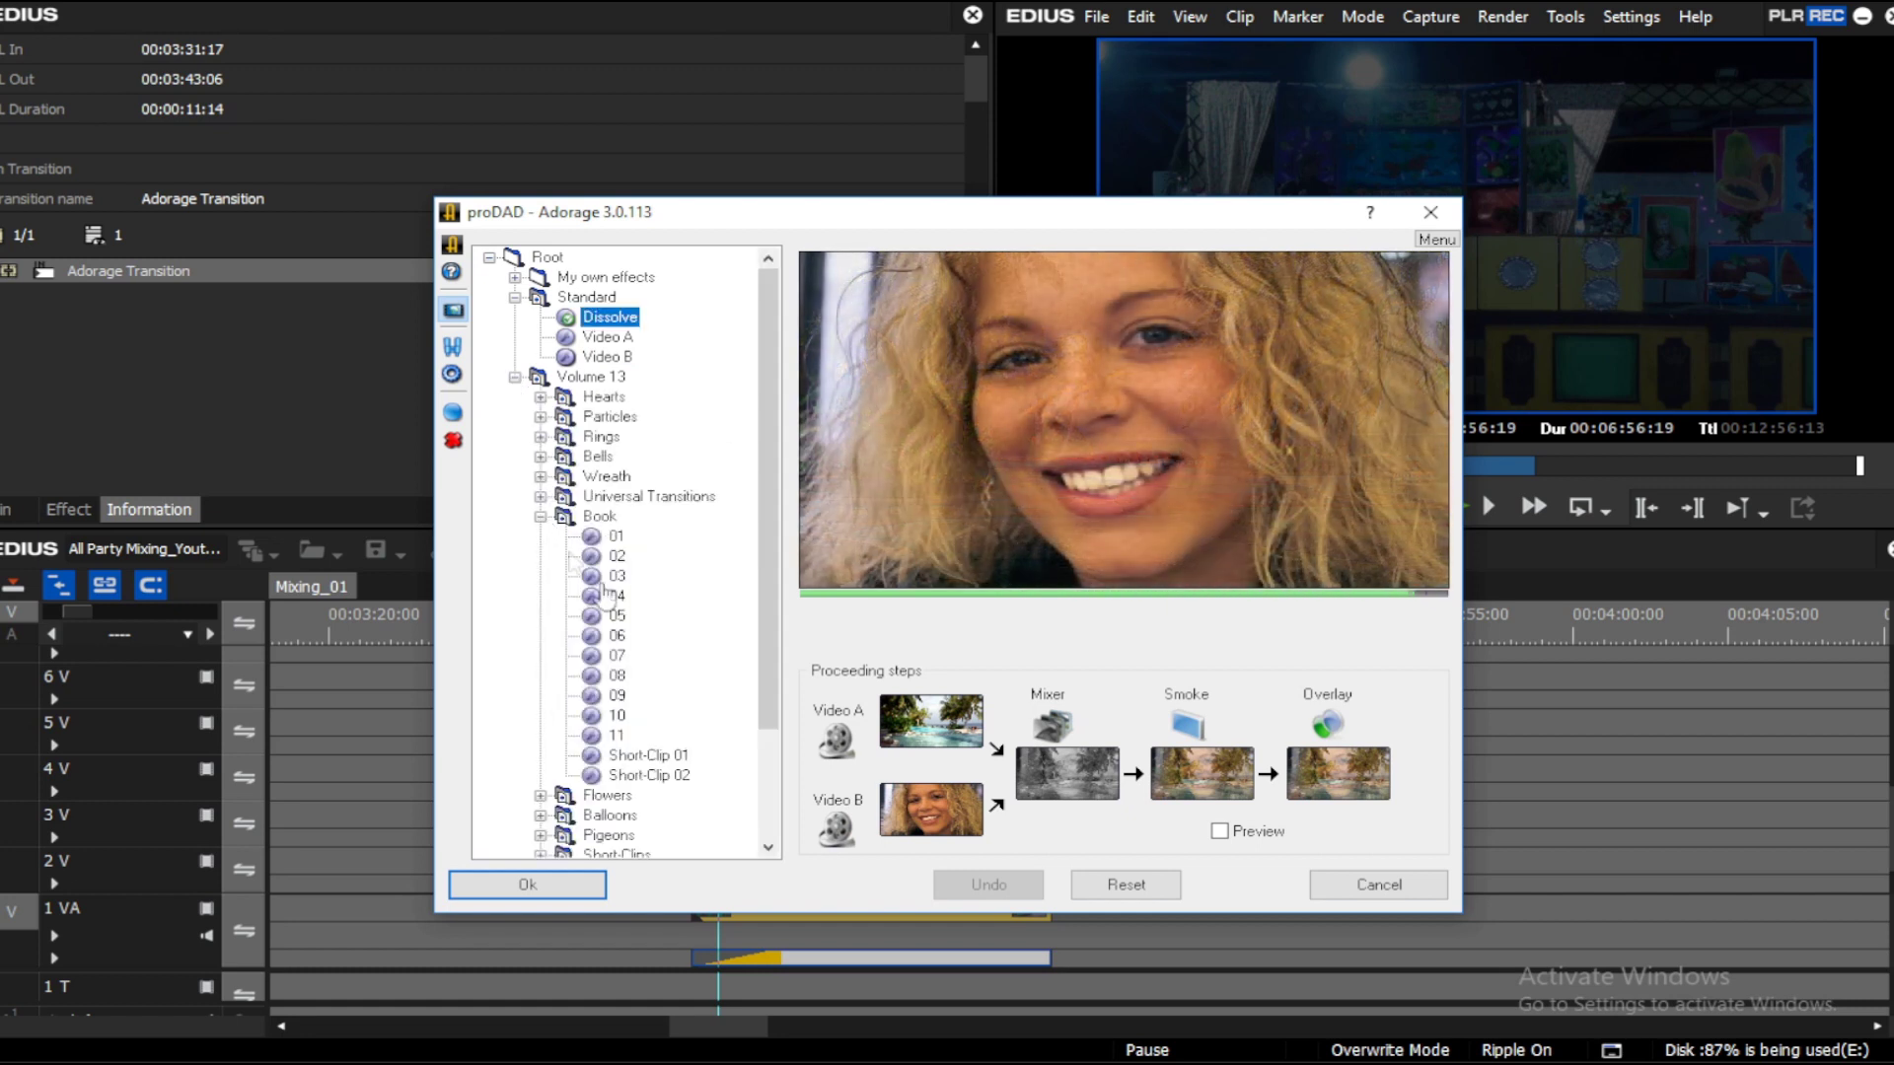
pyautogui.click(617, 596)
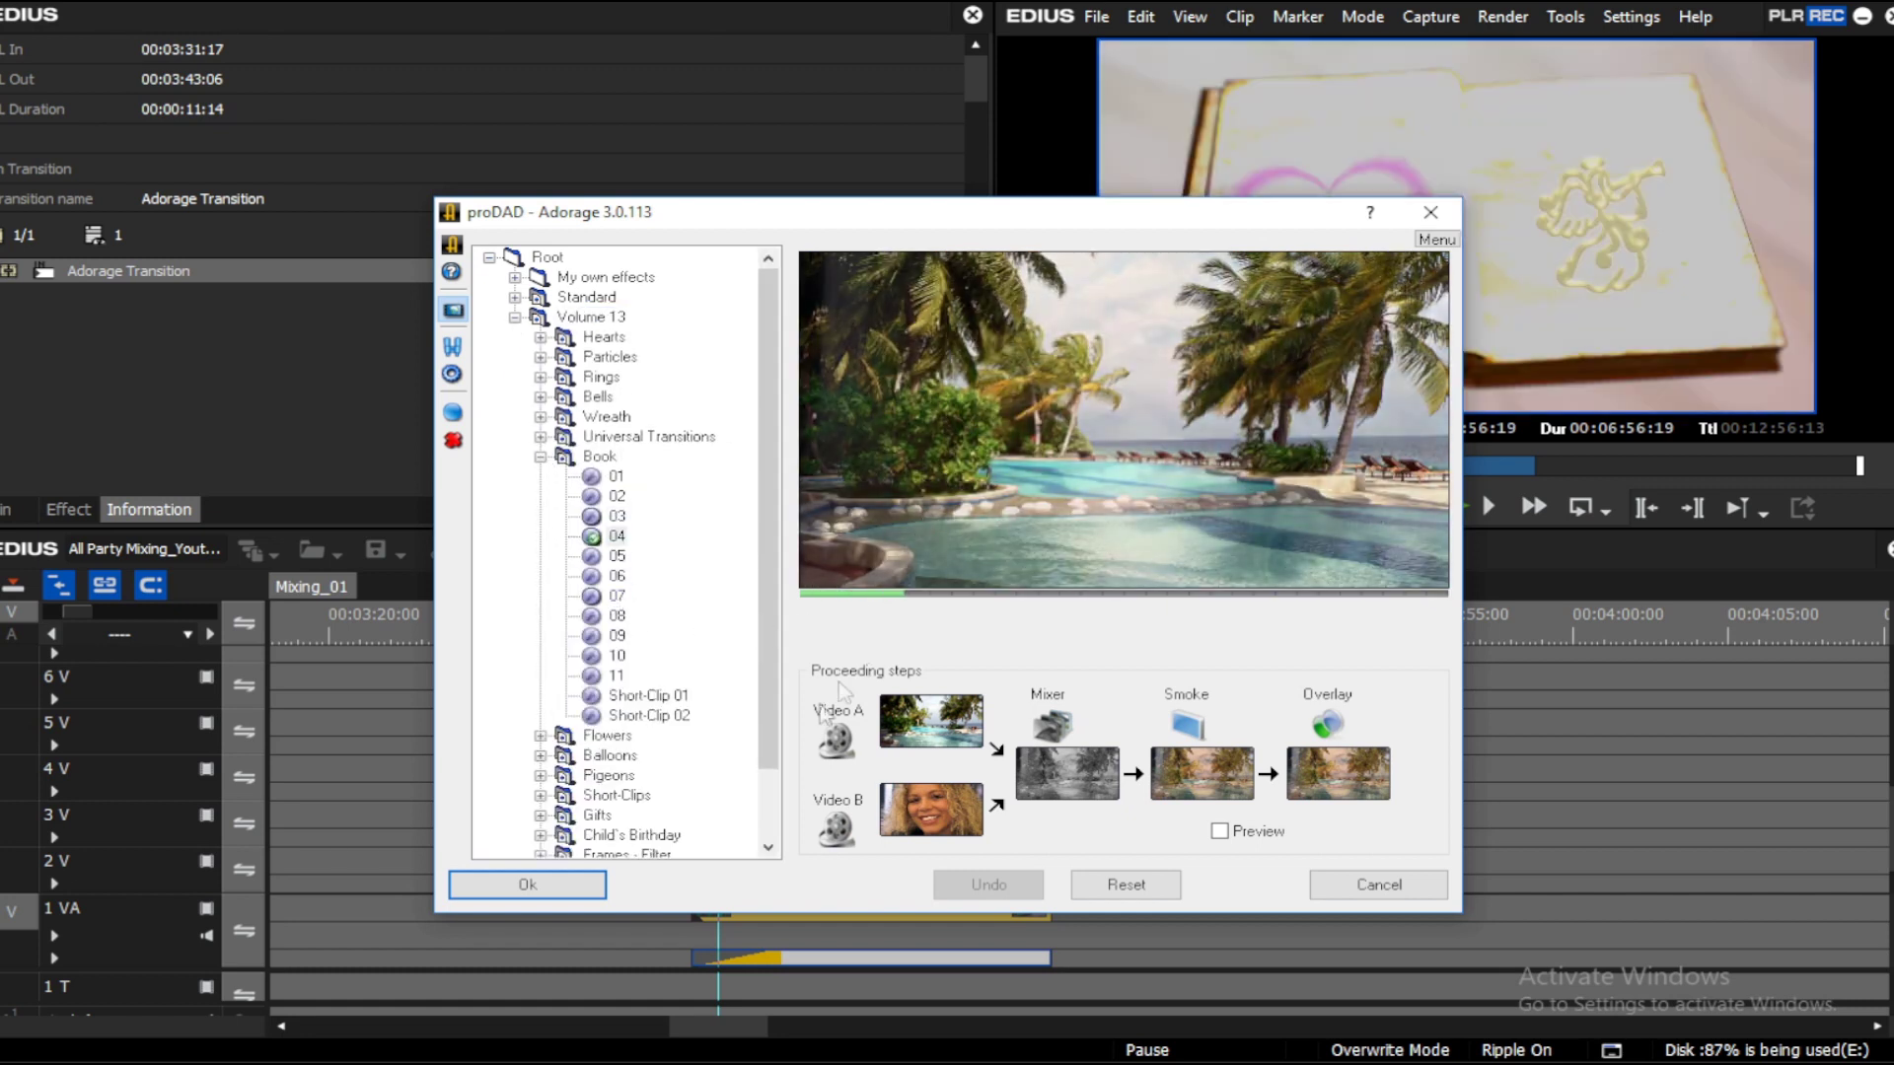
pyautogui.click(528, 884)
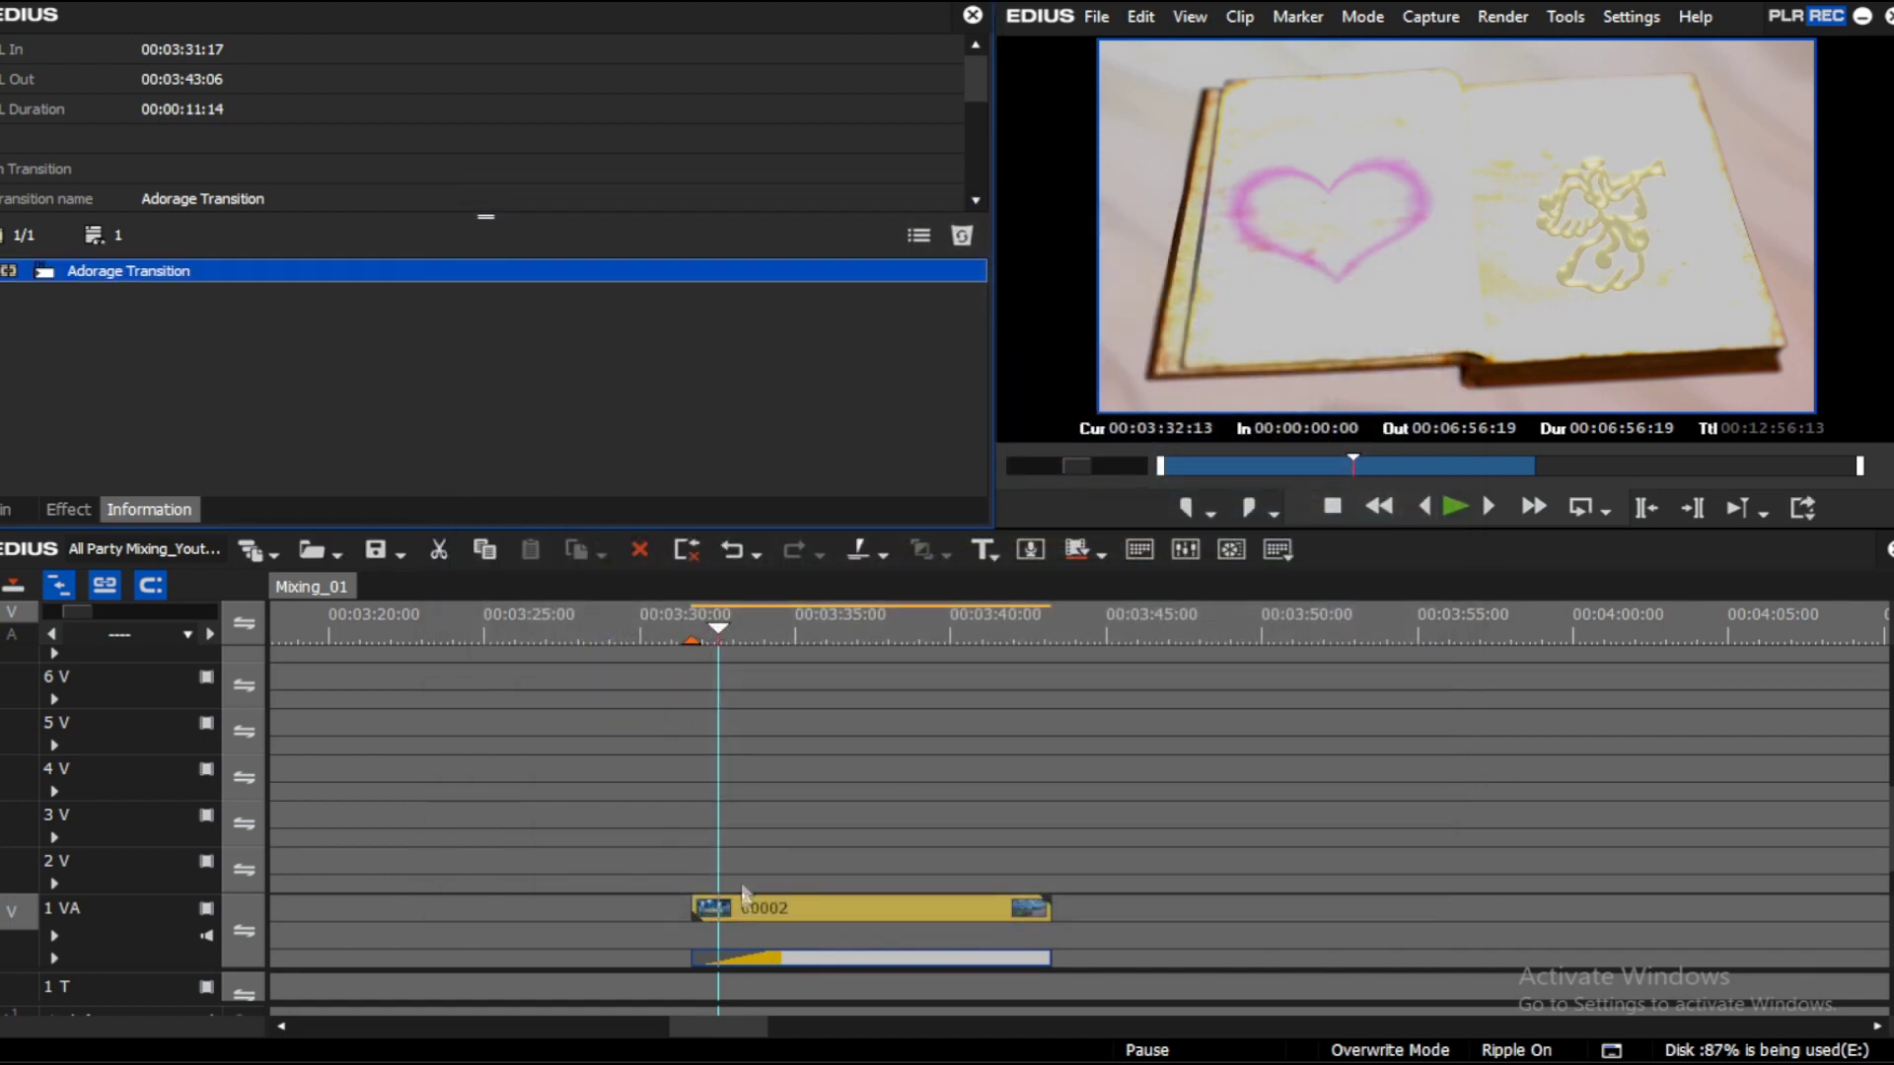
# Step: Play back the Adorage Transition from the start of clip 00002, stop playback and save the project
pyautogui.click(692, 636)
pyautogui.press('space')
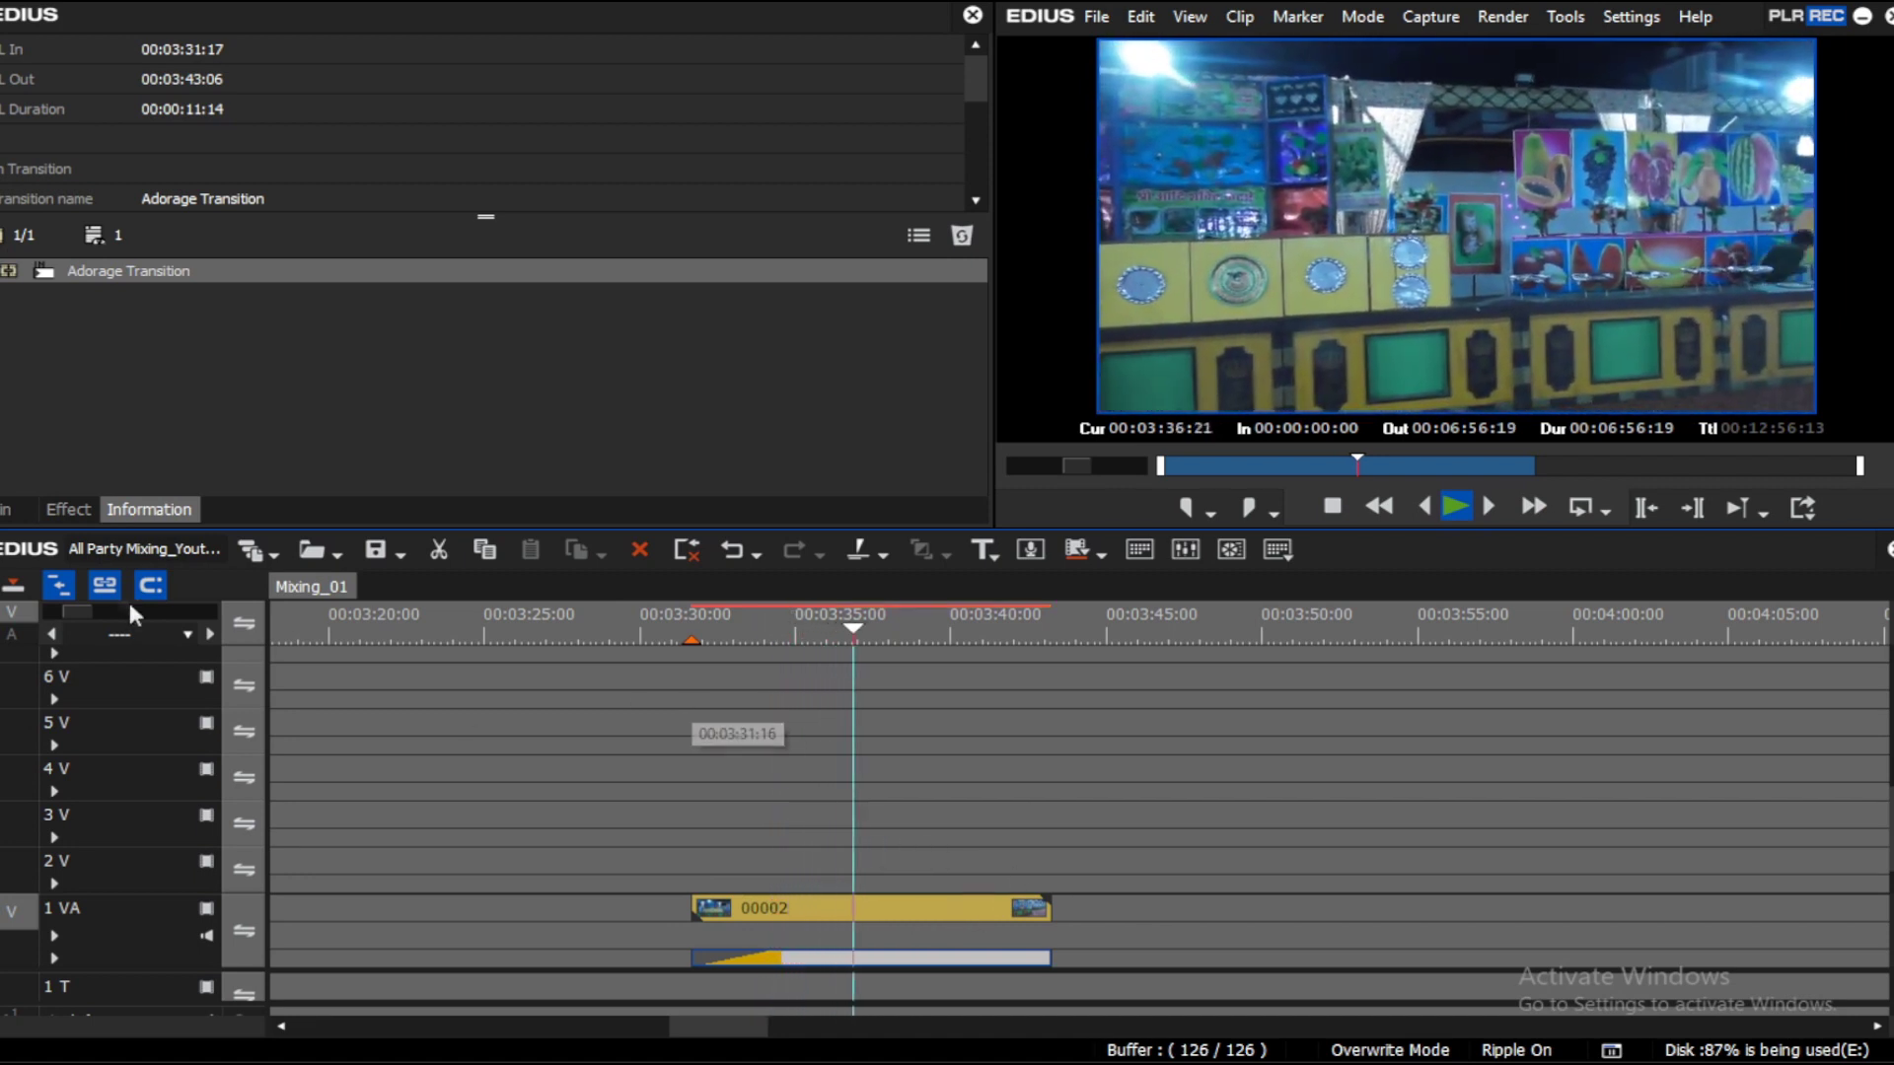
pyautogui.click(61, 509)
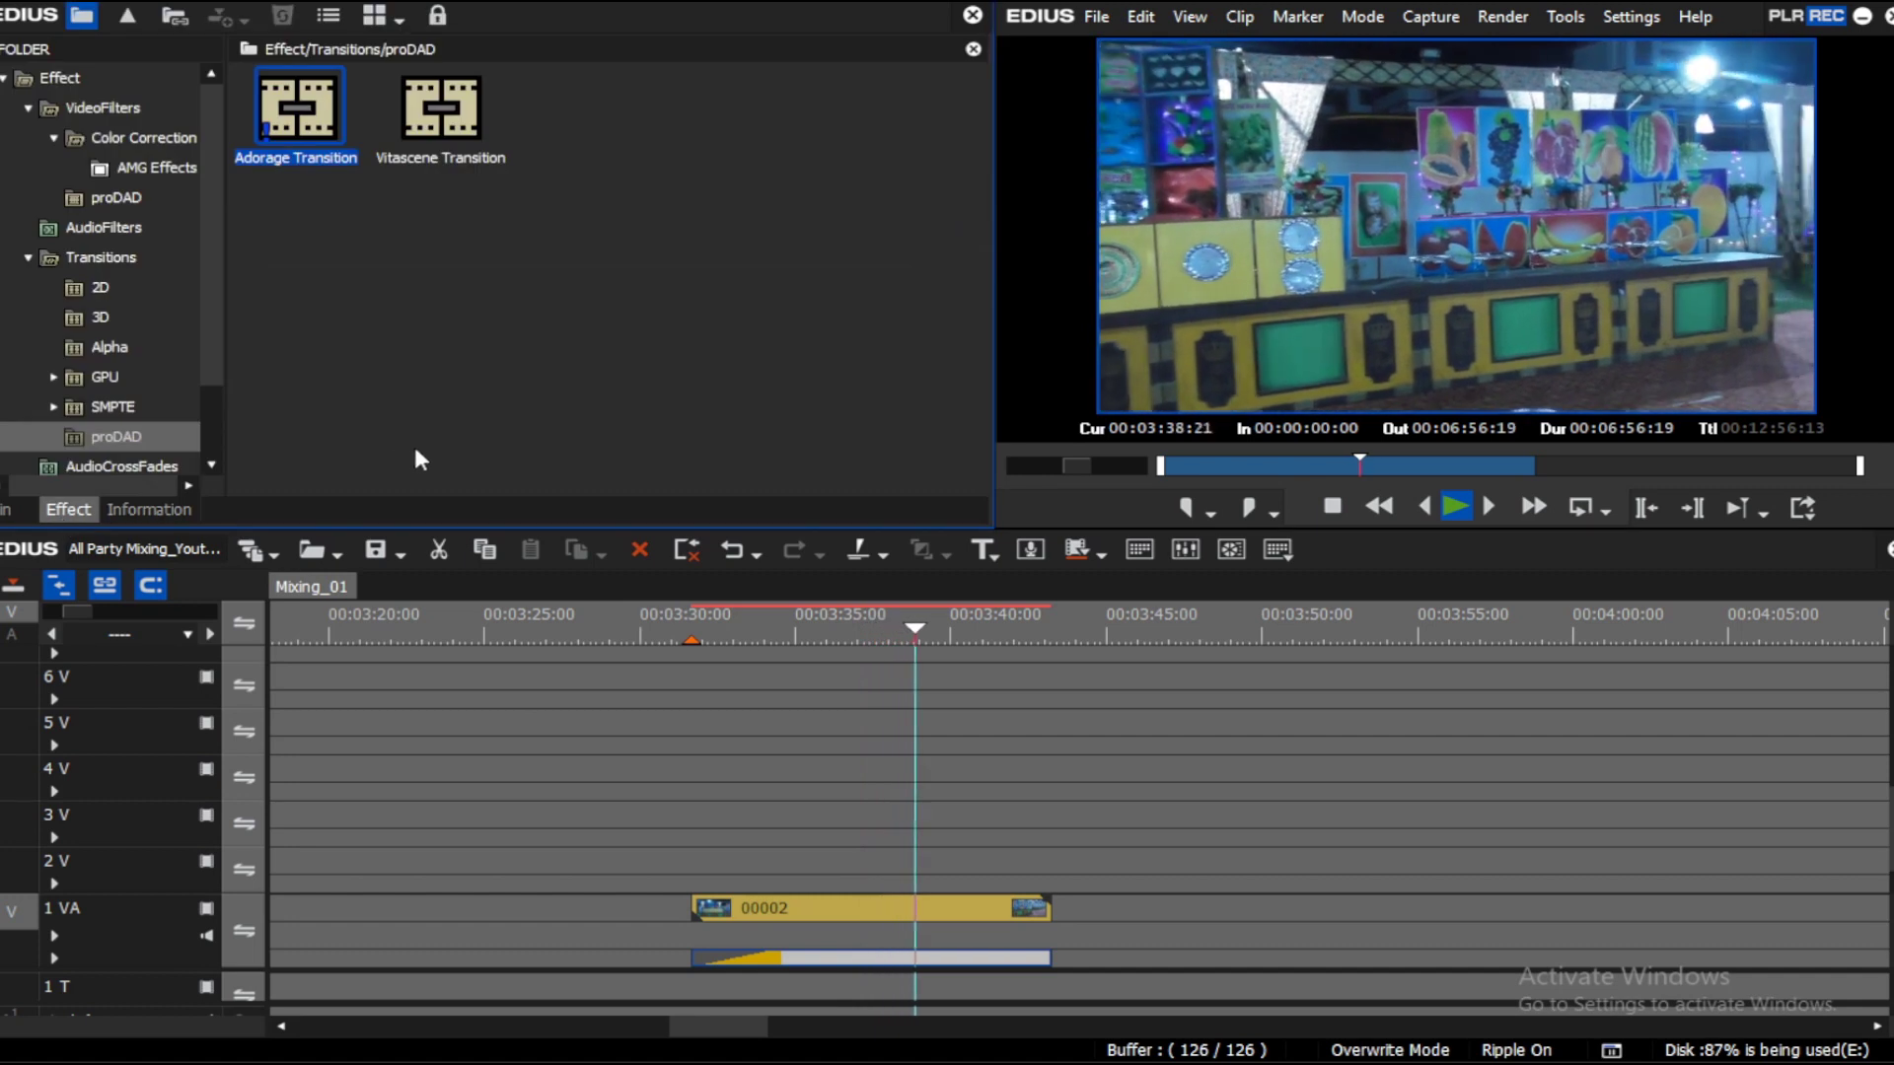
pyautogui.press('space')
pyautogui.click(376, 552)
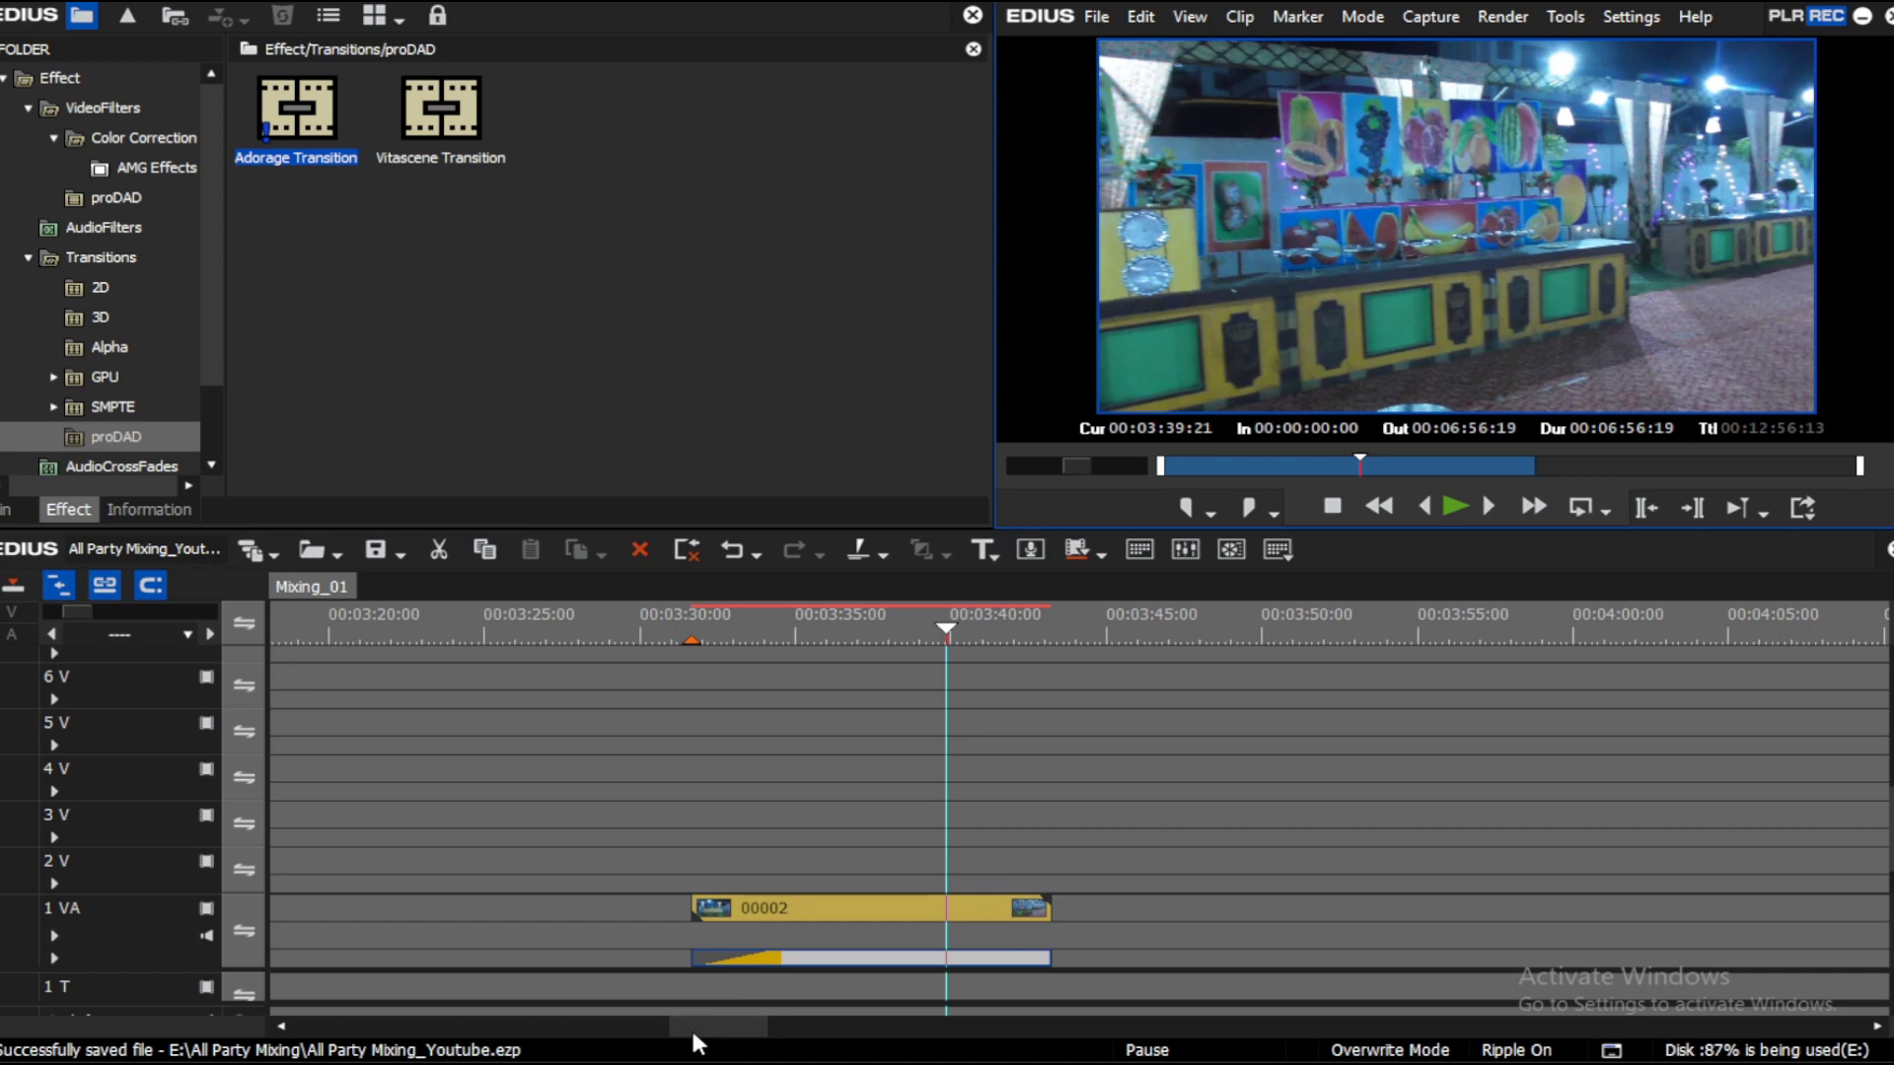
# Step: Fit the whole timeline in view and play back the Adorage Transition again from about 00:03:31
pyautogui.moveTo(698, 1024); pyautogui.dragTo(725, 1031)
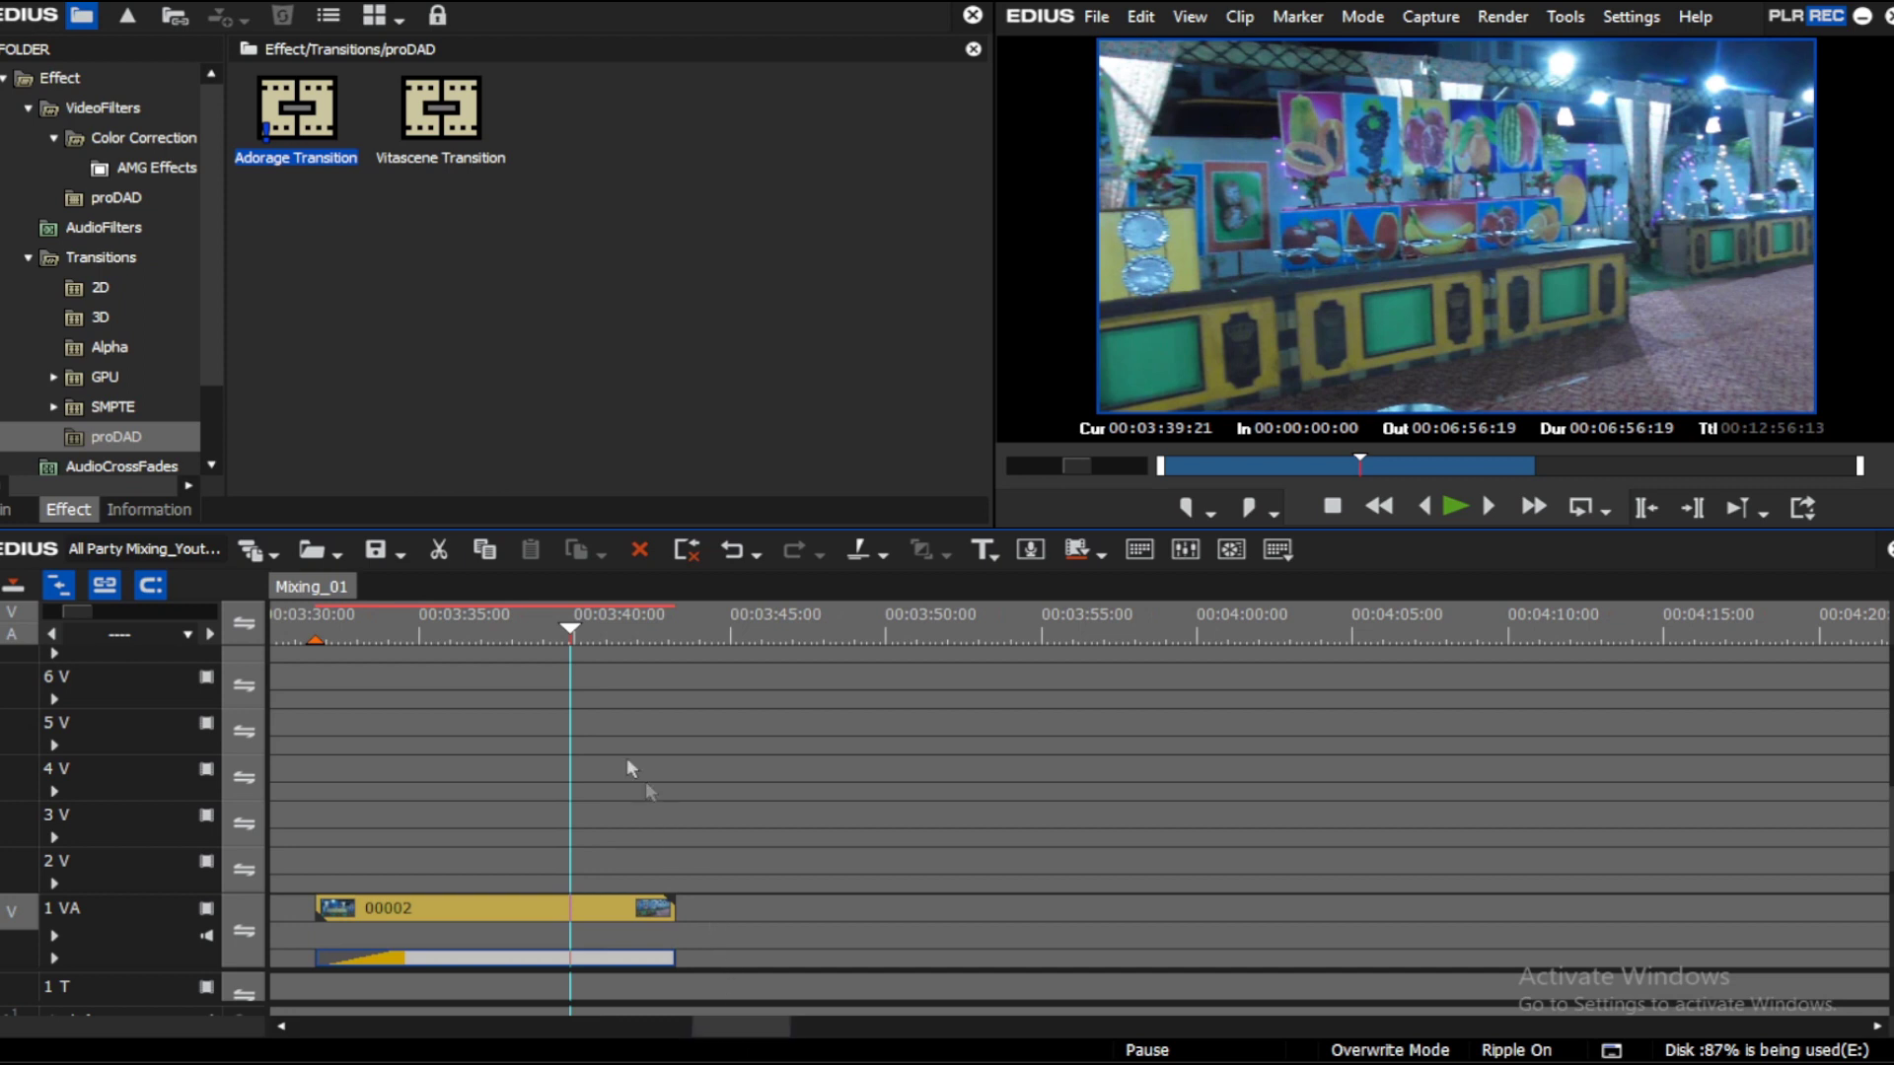
pyautogui.click(154, 633)
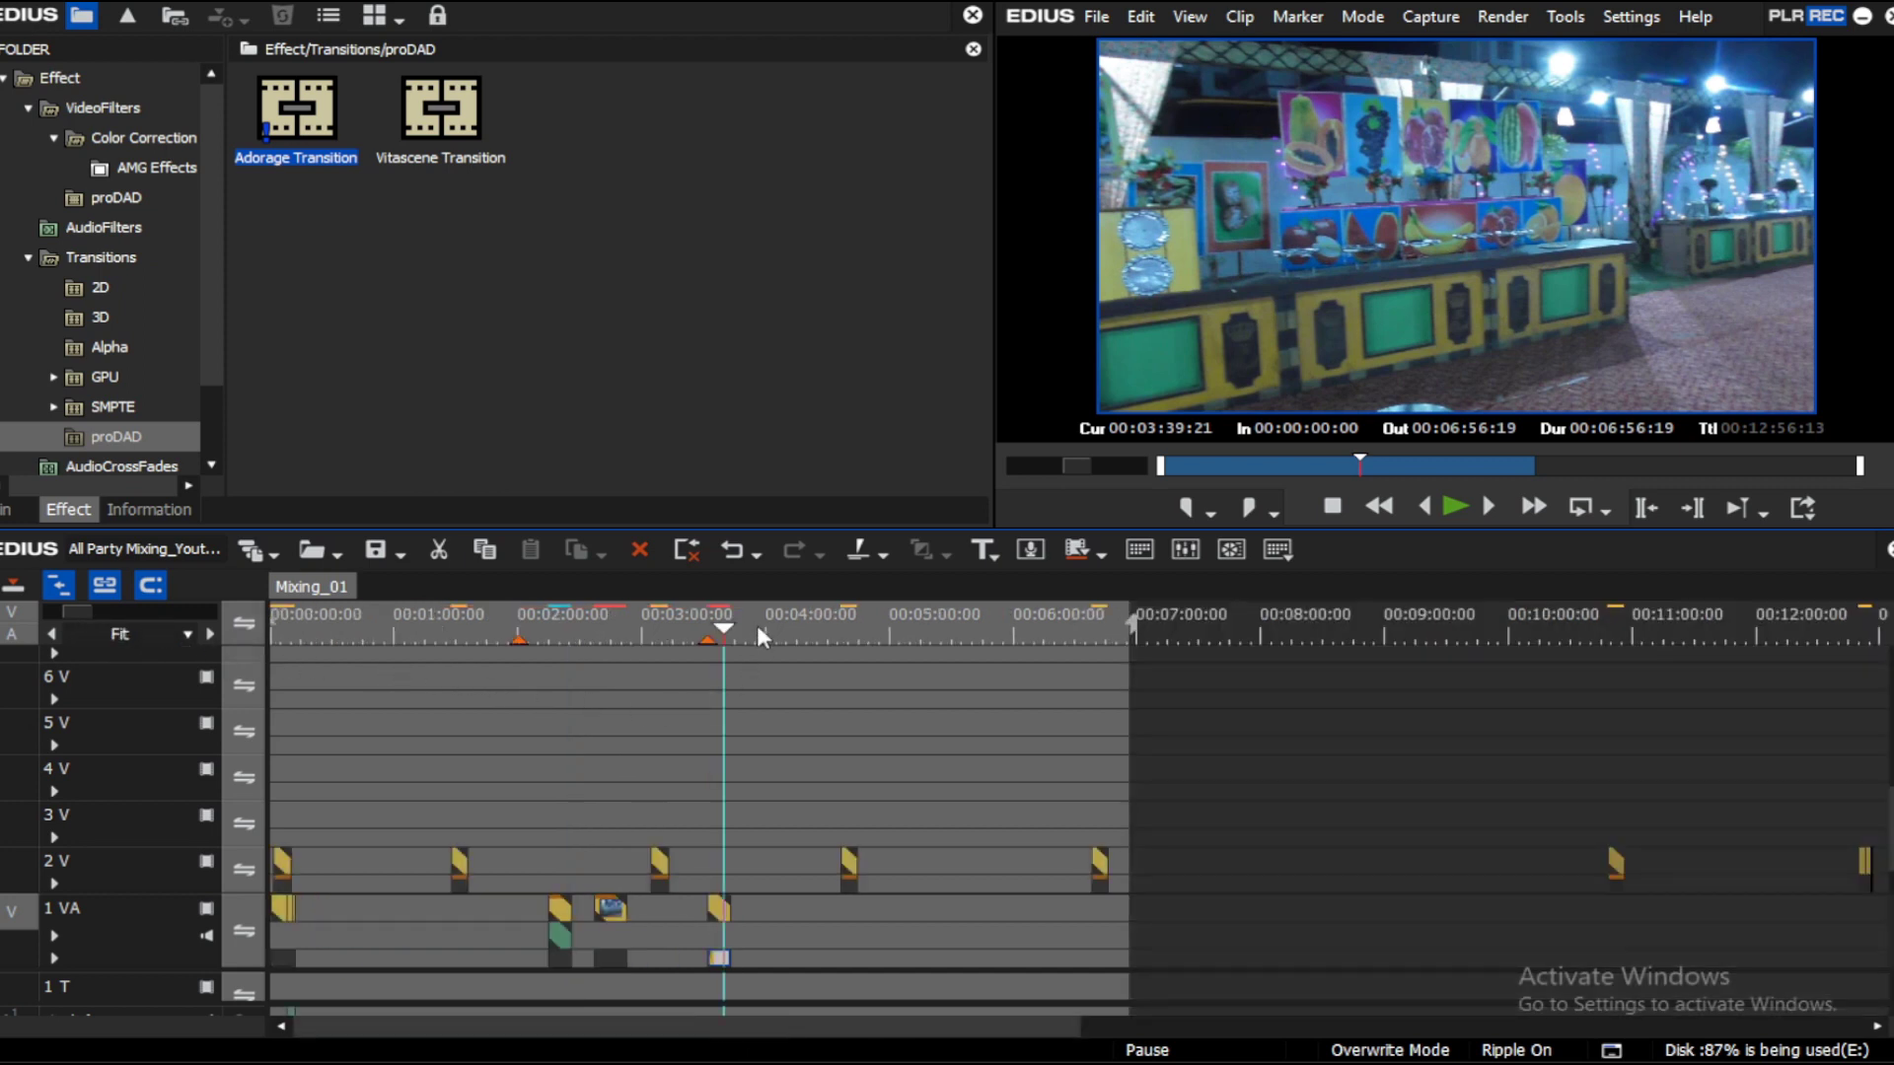
pyautogui.click(707, 636)
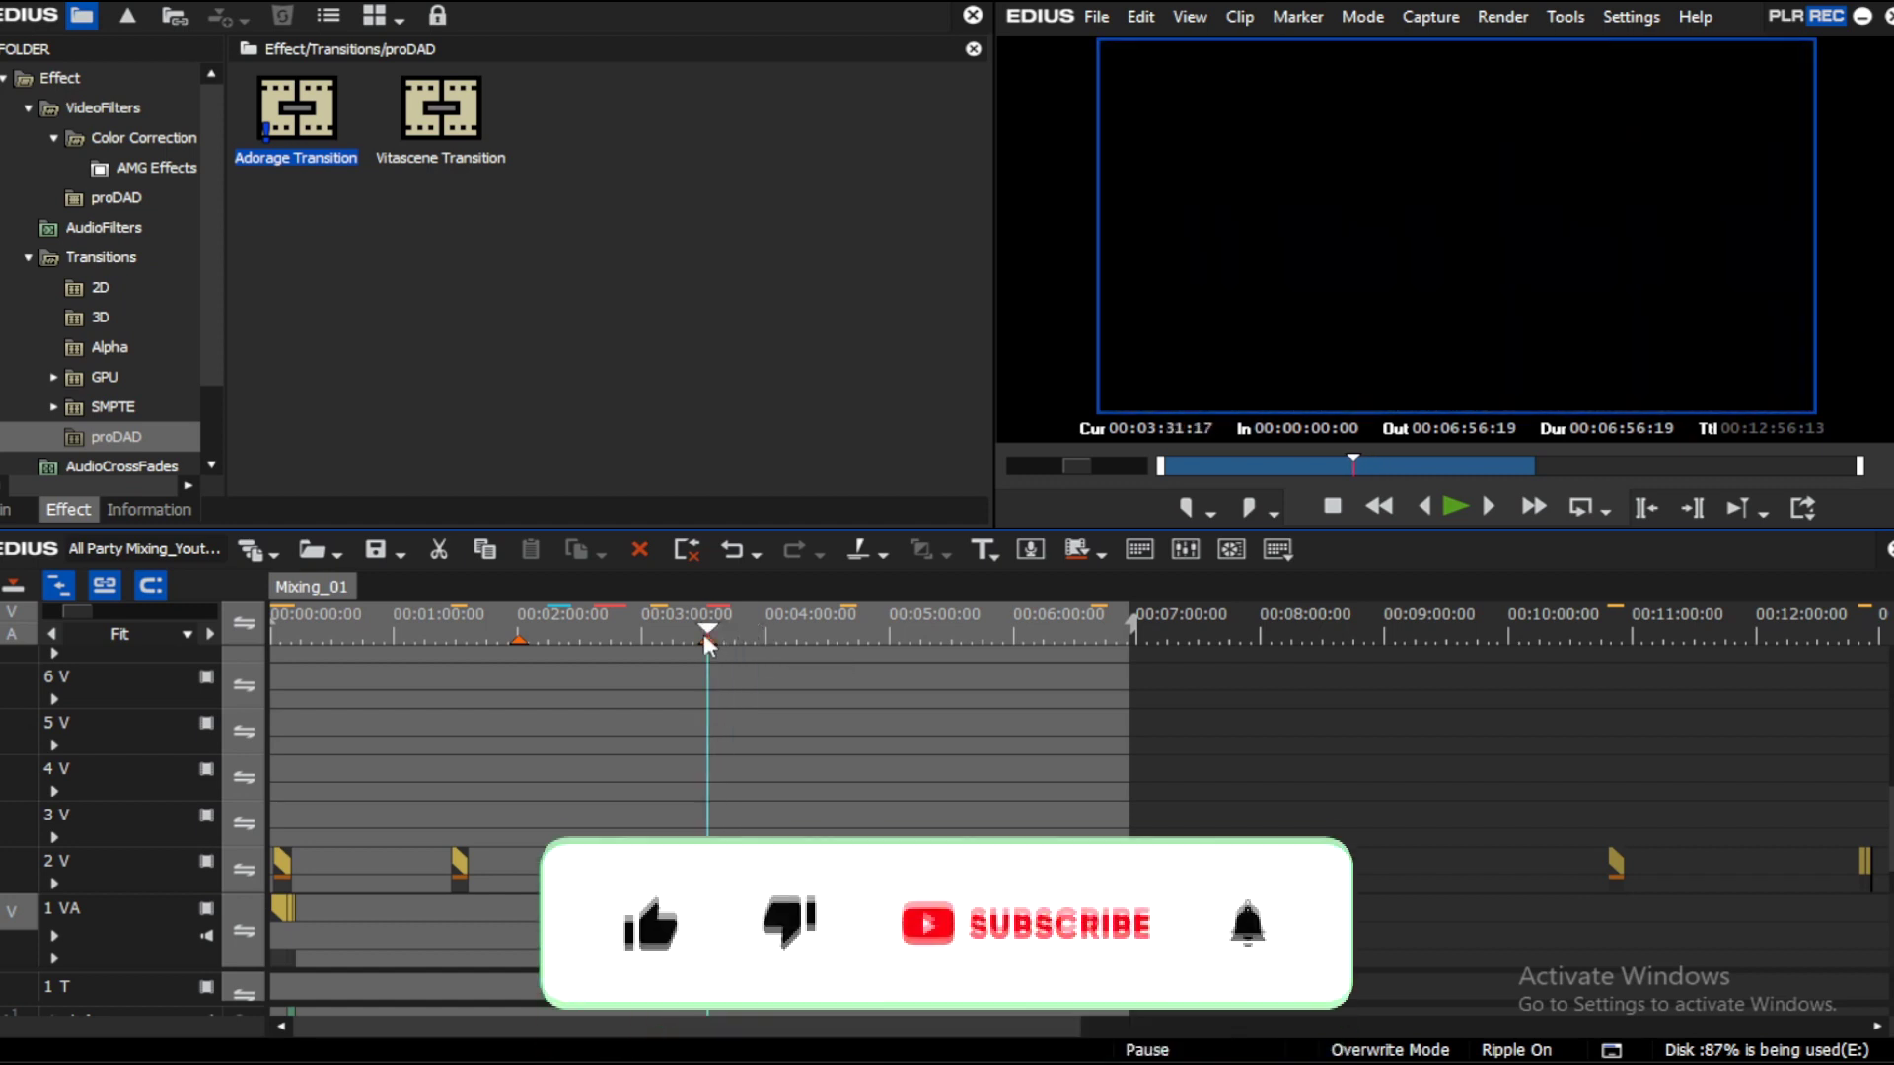
pyautogui.press('space')
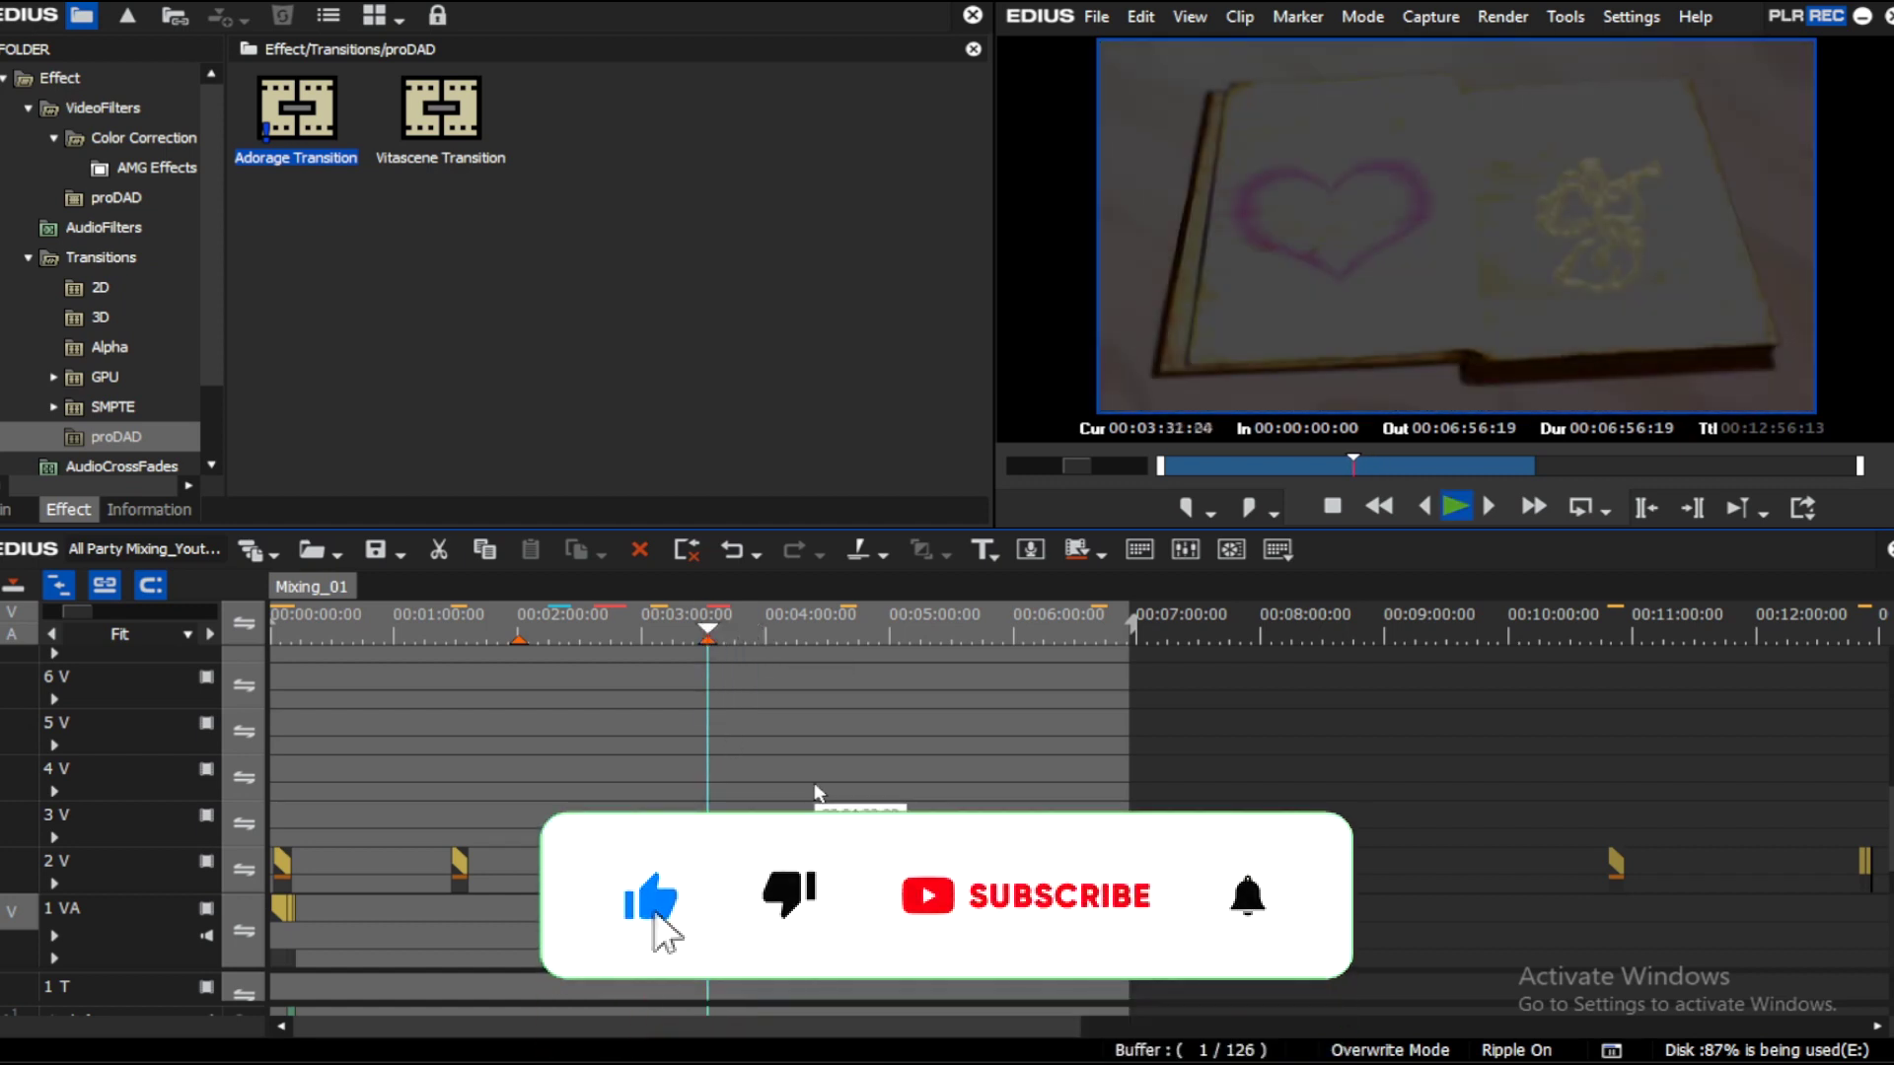